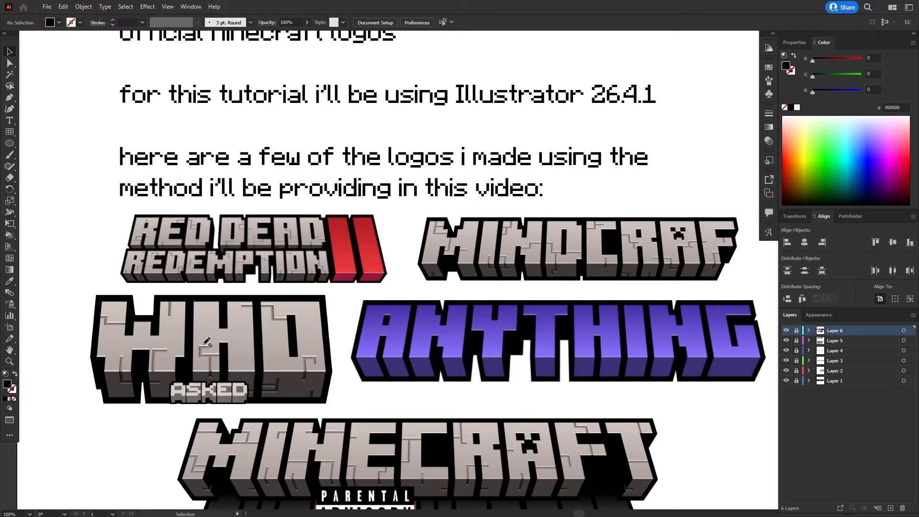
{"action": "scroll", "coordinate": [481, 290], "scroll_direction": "down", "scroll_amount": 2}
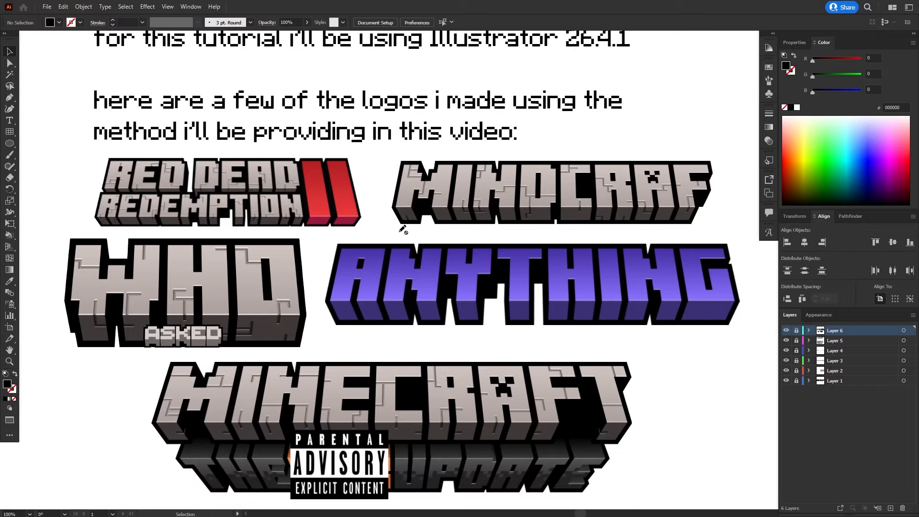
{"action": "scroll", "coordinate": [399, 229], "scroll_direction": "down", "scroll_amount": 1}
{"action": "scroll", "coordinate": [421, 230], "scroll_direction": "up", "scroll_amount": 1}
{"action": "left_click_drag", "start_coordinate": [495, 231], "coordinate": [494, 203]}
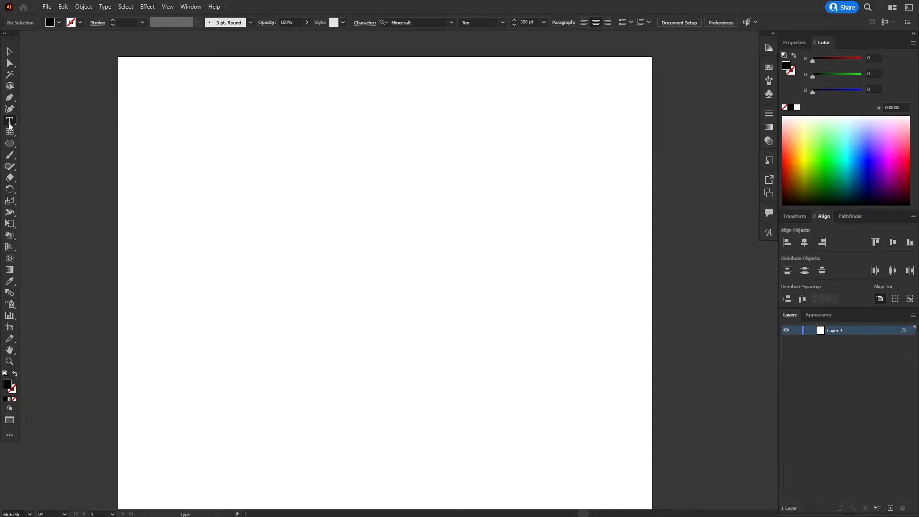
Add a text object reading "sample" in 300 pt Minecraft Ten at the upper part of the artboard.
{"action": "left_click", "coordinate": [423, 153]}
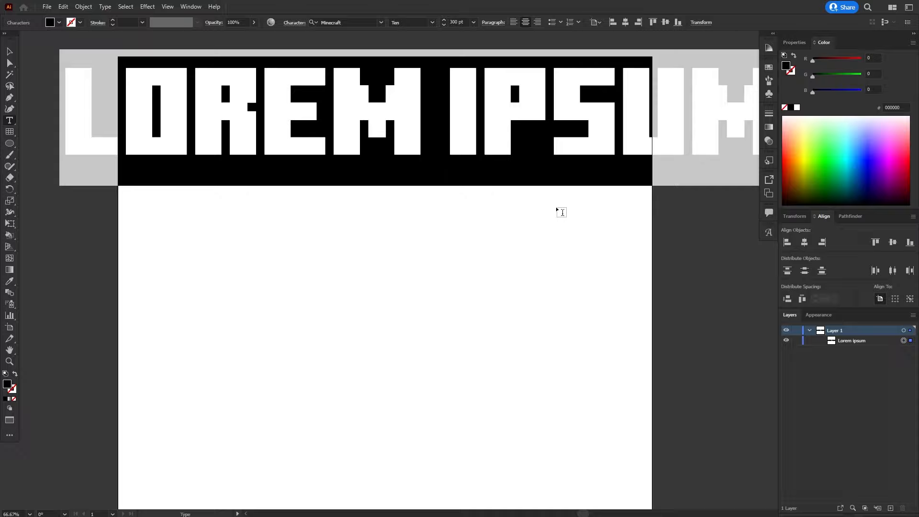
{"action": "type", "text": "sample"}
{"action": "key", "text": "Escape"}
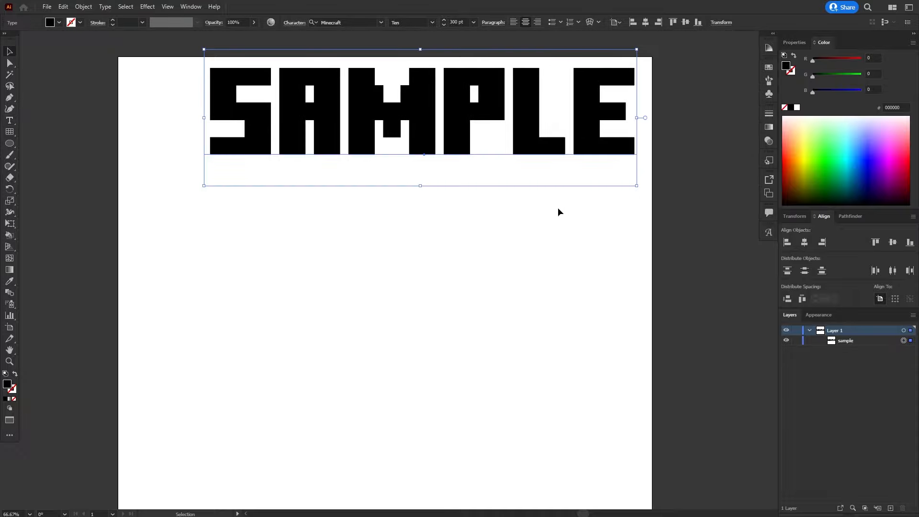
Move the sample text lower on the artboard and centre it horizontally.
{"action": "left_click_drag", "start_coordinate": [467, 136], "coordinate": [453, 203]}
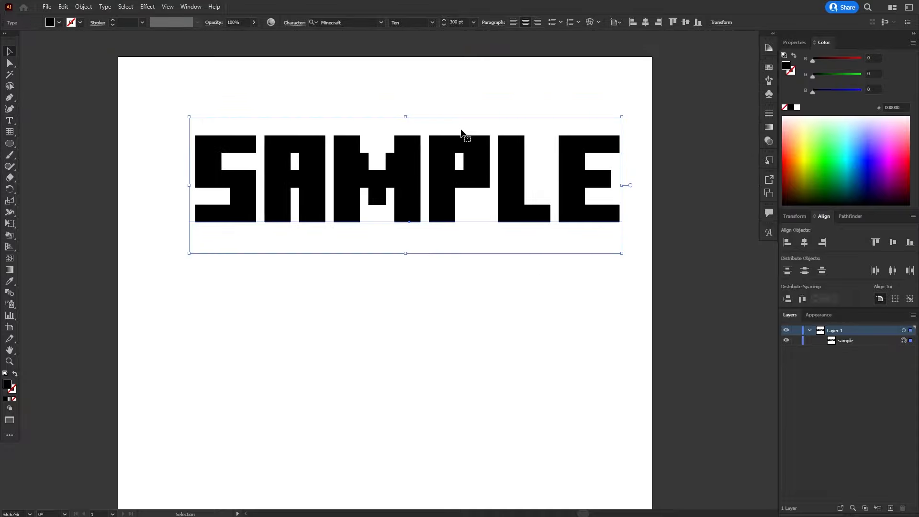
{"action": "left_click", "coordinate": [804, 242]}
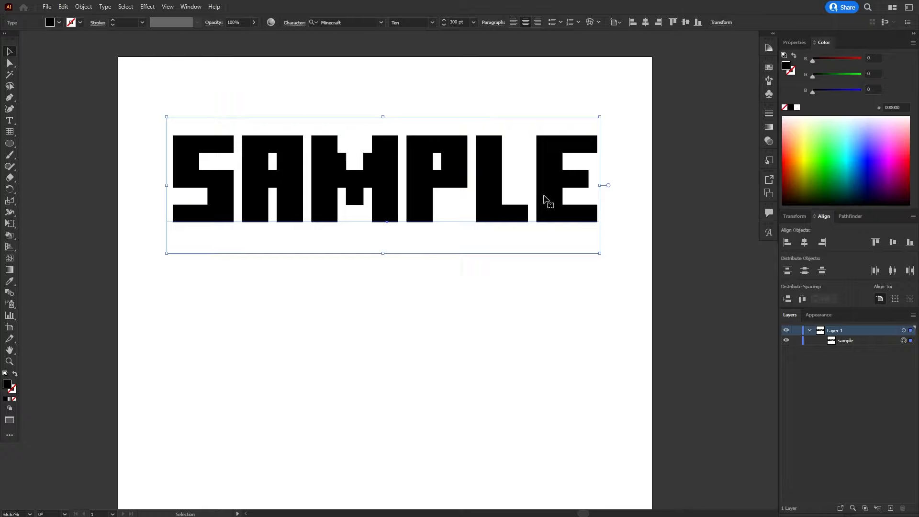
{"action": "key", "text": "shift+Down"}
{"action": "key", "text": "shift+Down"}
{"action": "key", "text": "shift+Down"}
{"action": "key", "text": "shift+Down"}
{"action": "key", "text": "shift+Down"}
{"action": "key", "text": "shift+Down"}
{"action": "key", "text": "shift+Down"}
{"action": "key", "text": "shift+Down"}
{"action": "key", "text": "shift+Down"}
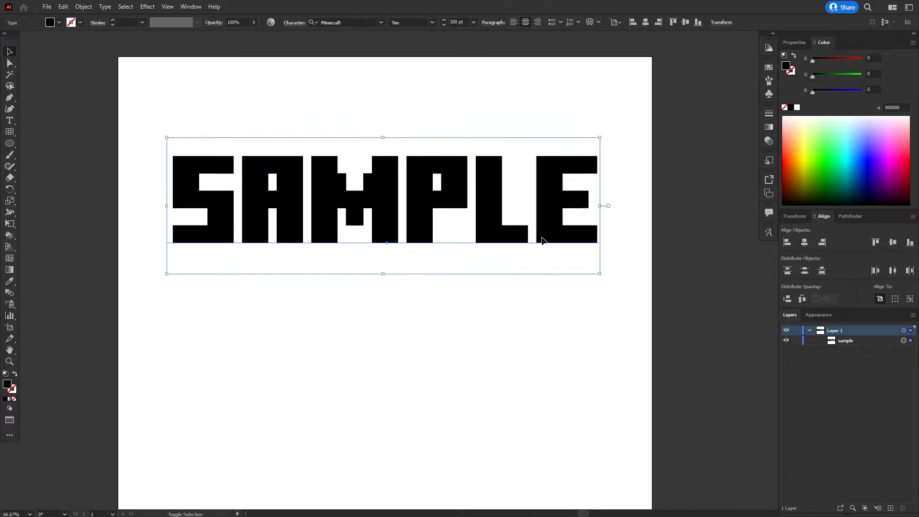
{"action": "left_click", "coordinate": [546, 380]}
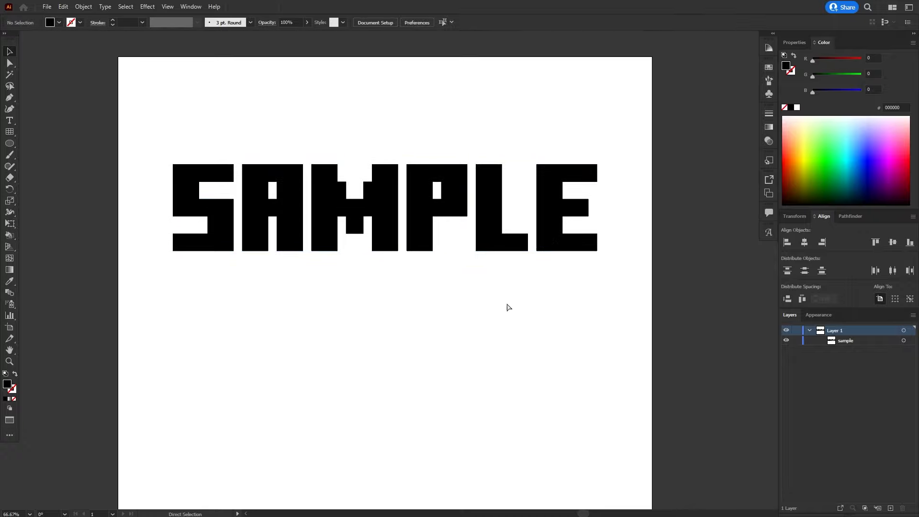
Set the sample text's font to Minecraft with the Ten style.
{"action": "left_click", "coordinate": [277, 229]}
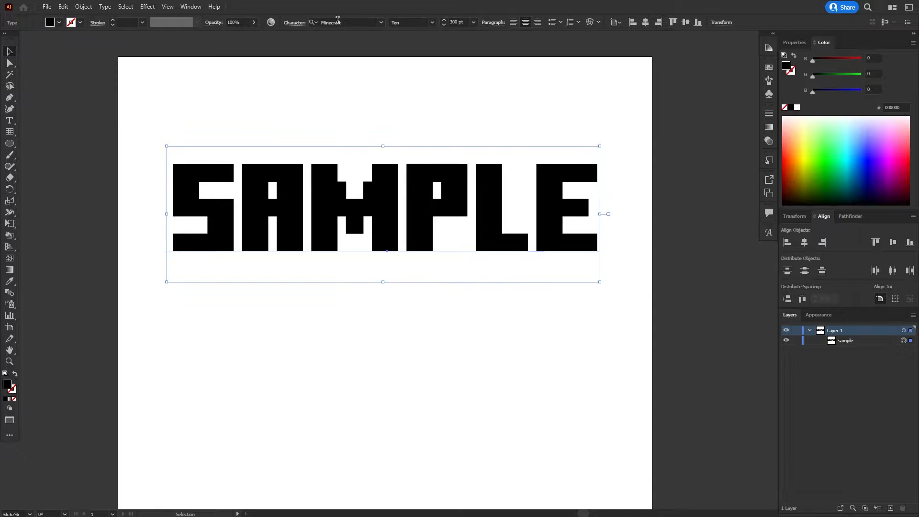
{"action": "left_click", "coordinate": [353, 23]}
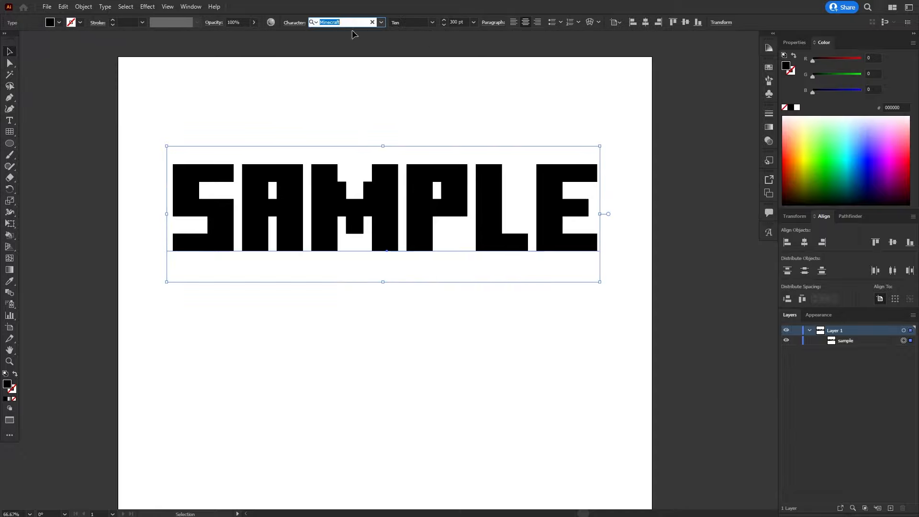
{"action": "type", "text": "minecraft"}
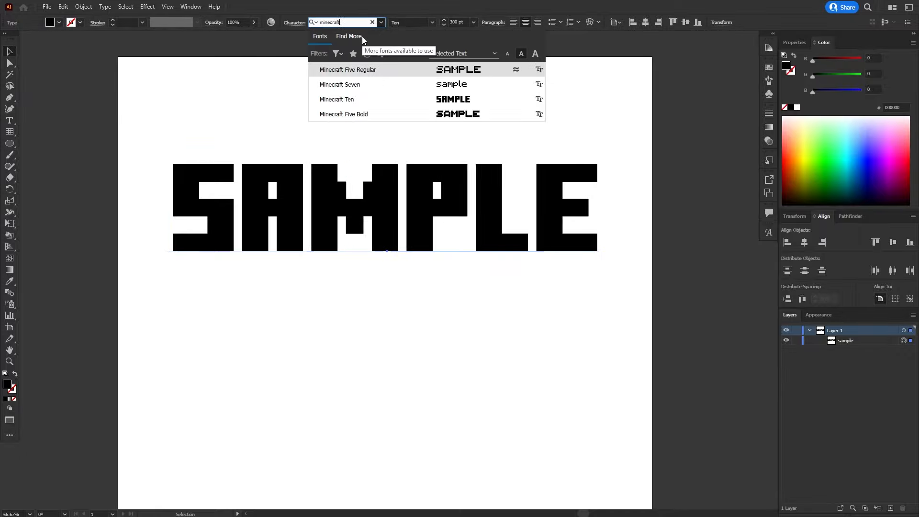
{"action": "key", "text": "Down"}
{"action": "key", "text": "Down"}
{"action": "key", "text": "Return"}
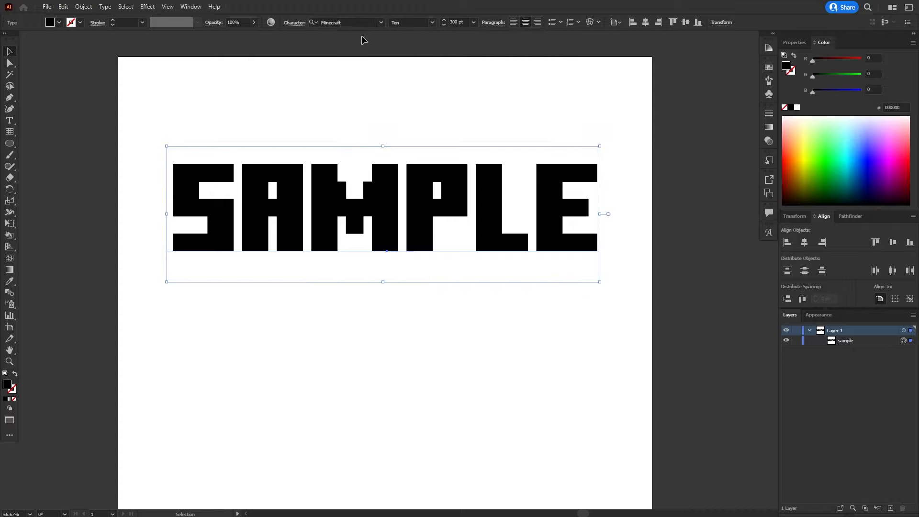
{"action": "left_click", "coordinate": [432, 22]}
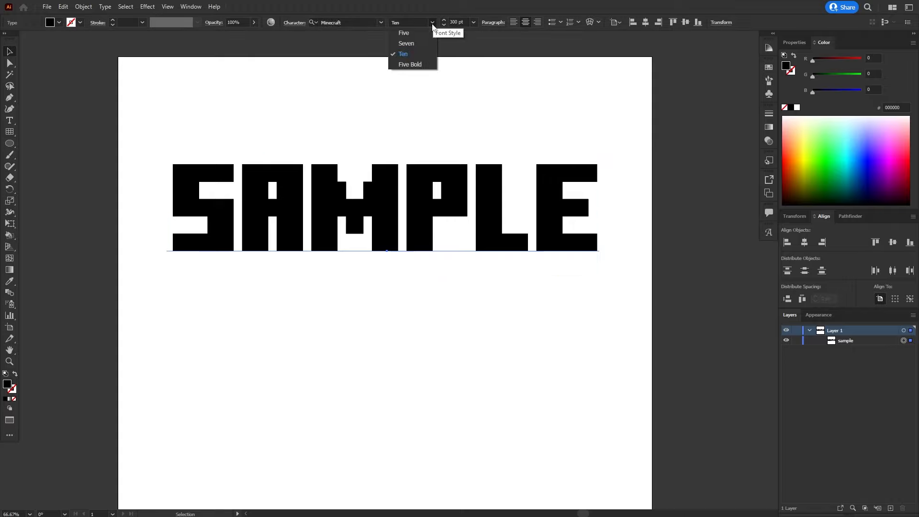
{"action": "left_click", "coordinate": [418, 53]}
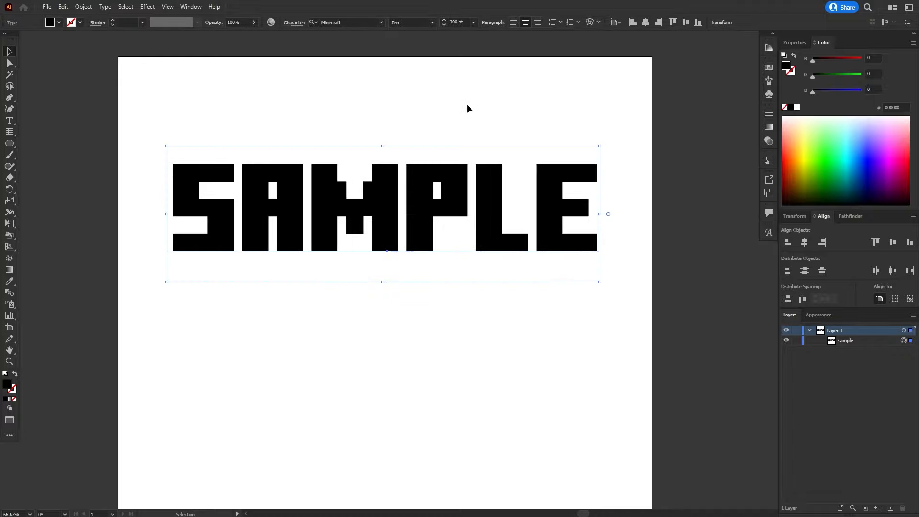
{"action": "left_click", "coordinate": [493, 116]}
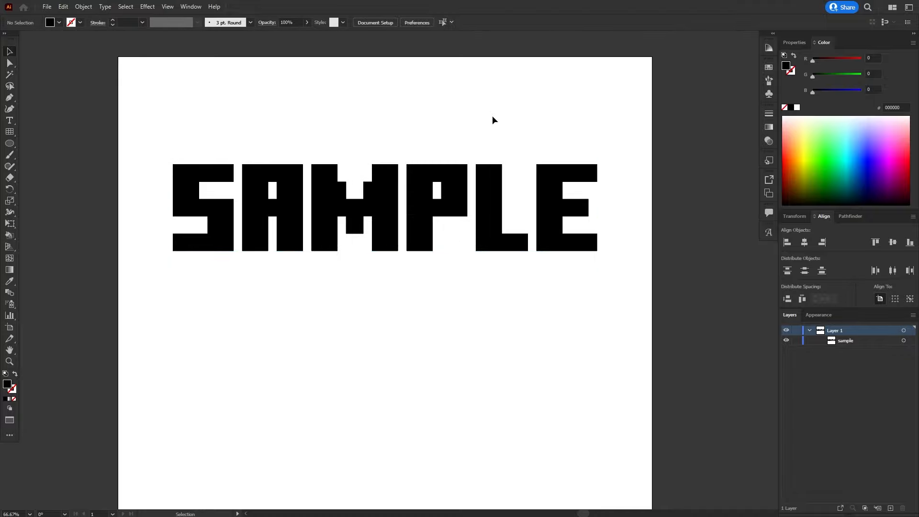
Set the sample text's tracking to -30.
{"action": "left_click", "coordinate": [246, 218]}
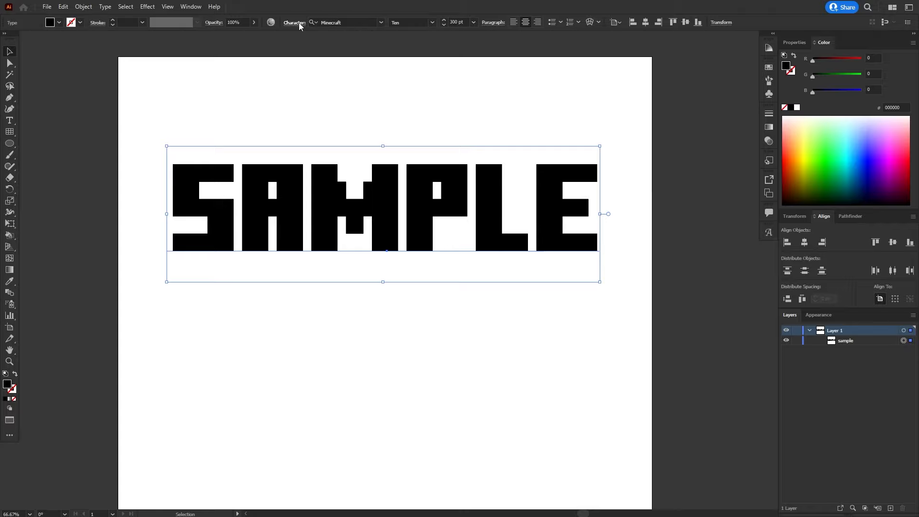
{"action": "left_click", "coordinate": [299, 22]}
{"action": "left_click", "coordinate": [282, 79]}
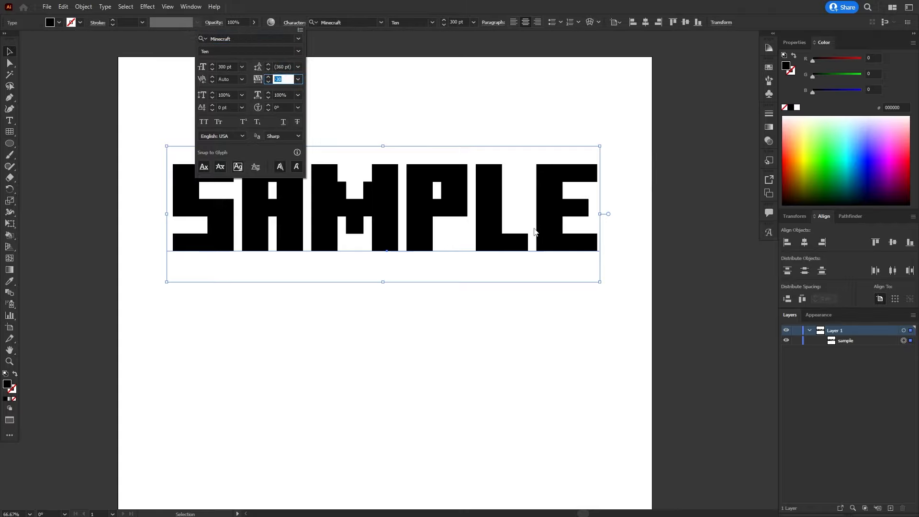
{"action": "type", "text": "-3"}
{"action": "key", "text": "Return"}
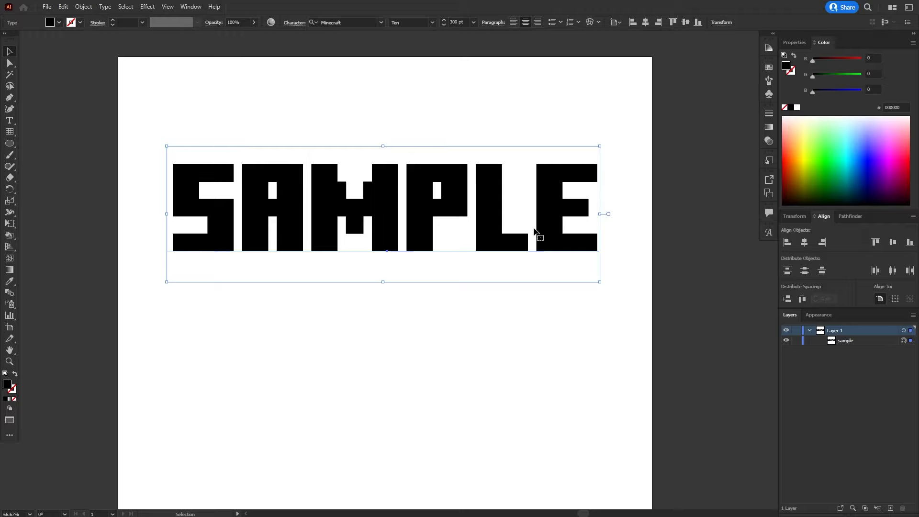
{"action": "left_click", "coordinate": [469, 112]}
Check the sample text's font size and the artboard's width and height.
{"action": "left_click", "coordinate": [397, 210]}
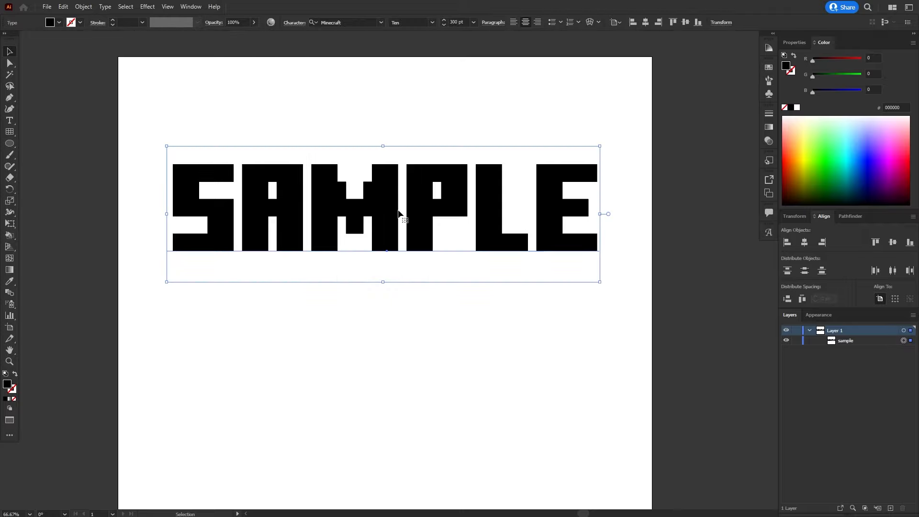
{"action": "left_click", "coordinate": [293, 23]}
{"action": "left_click_drag", "start_coordinate": [232, 67], "coordinate": [185, 64]}
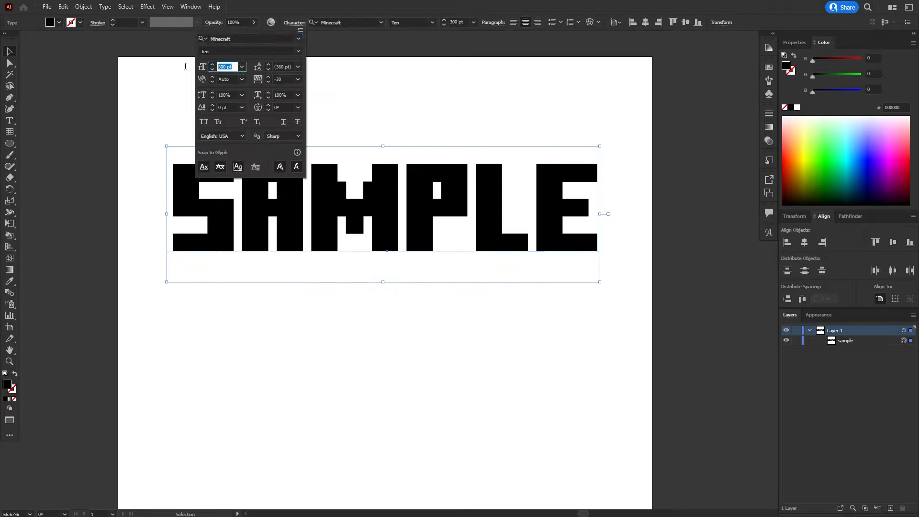
{"action": "left_click", "coordinate": [191, 191]}
{"action": "left_click", "coordinate": [282, 92]}
{"action": "scroll", "coordinate": [461, 149], "scroll_direction": "up", "scroll_amount": 2}
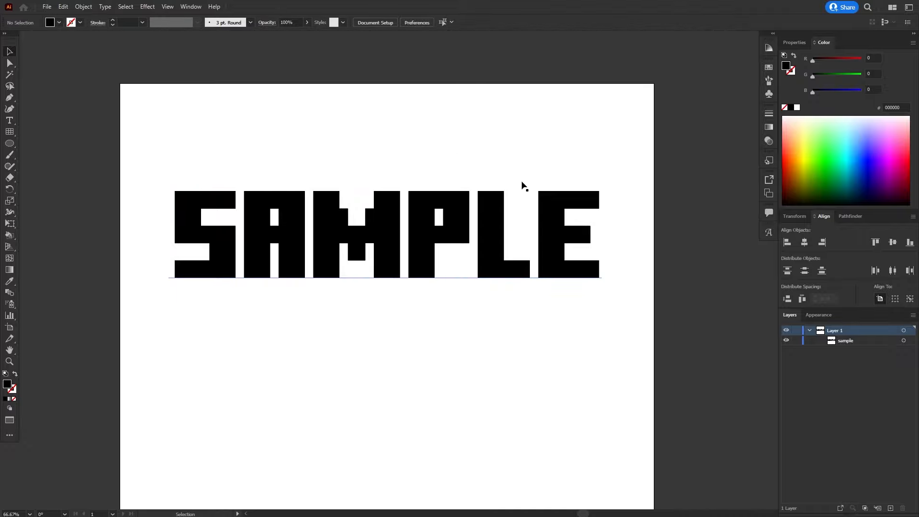
{"action": "left_click", "coordinate": [794, 42]}
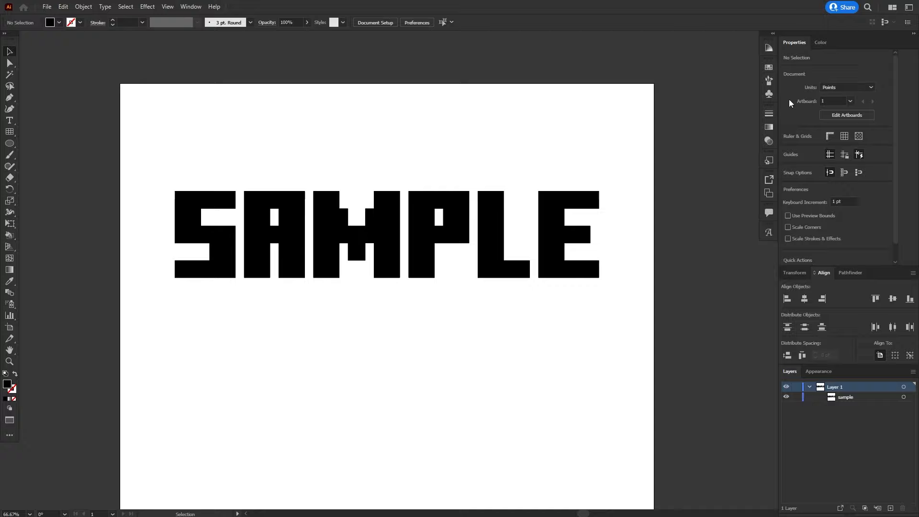
{"action": "left_click", "coordinate": [841, 117]}
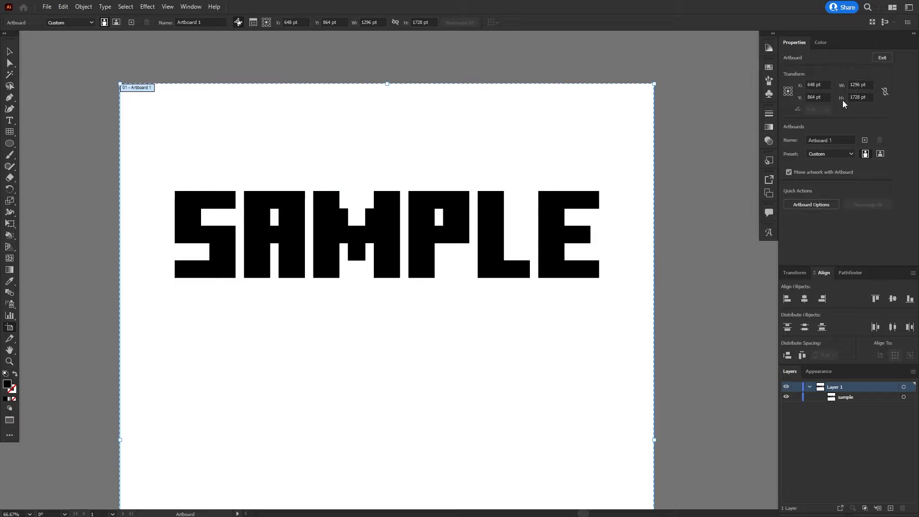
{"action": "left_click", "coordinate": [881, 58]}
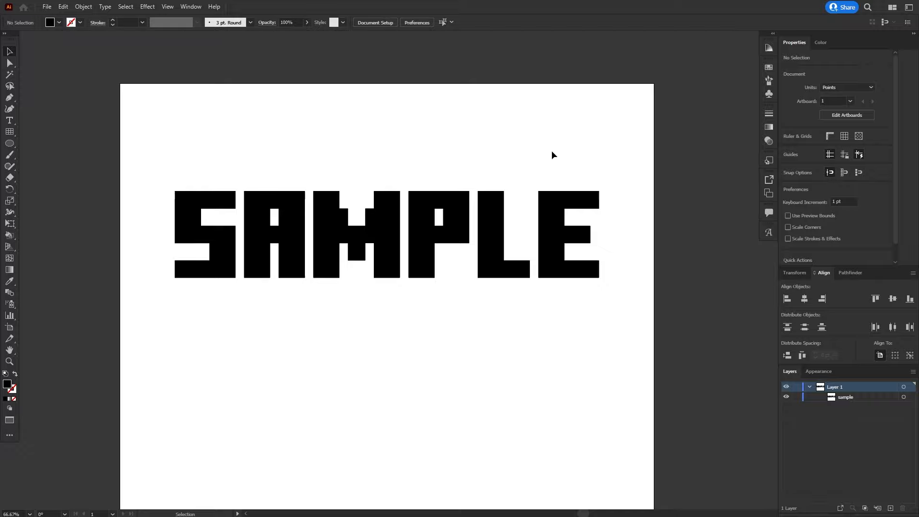
{"action": "key", "text": "space"}
{"action": "left_click_drag", "start_coordinate": [485, 143], "coordinate": [488, 170]}
Start a 3D Extrude & Bevel (Classic) effect on the sample text and set all three rotation angles to 0°.
{"action": "left_click", "coordinate": [324, 230]}
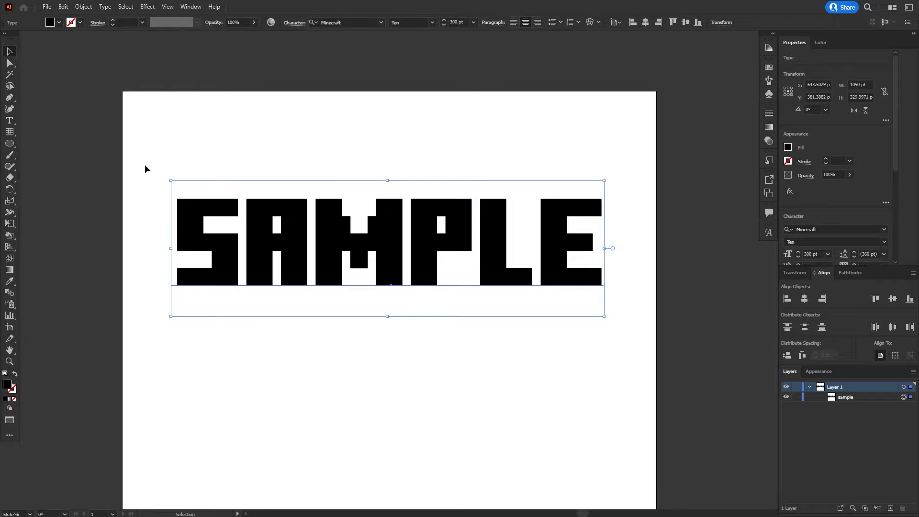
{"action": "left_click", "coordinate": [147, 7]}
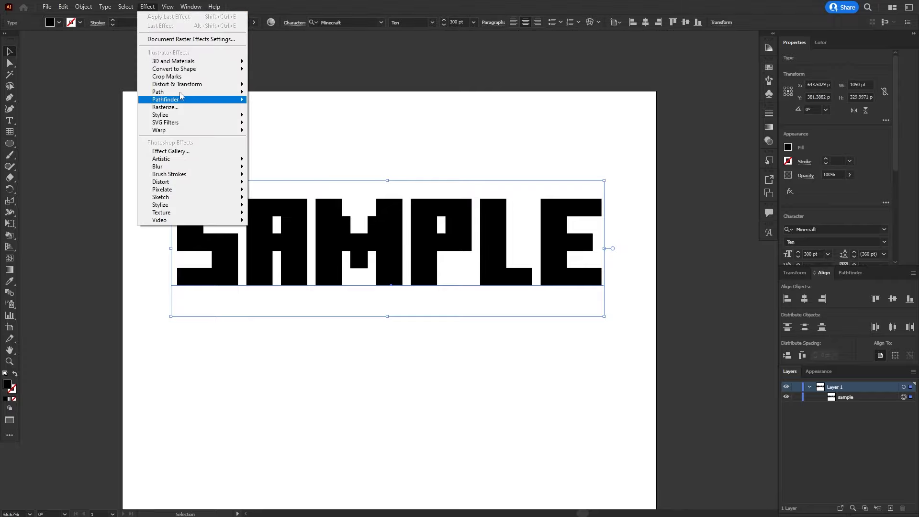
{"action": "mouse_move", "coordinate": [211, 66]}
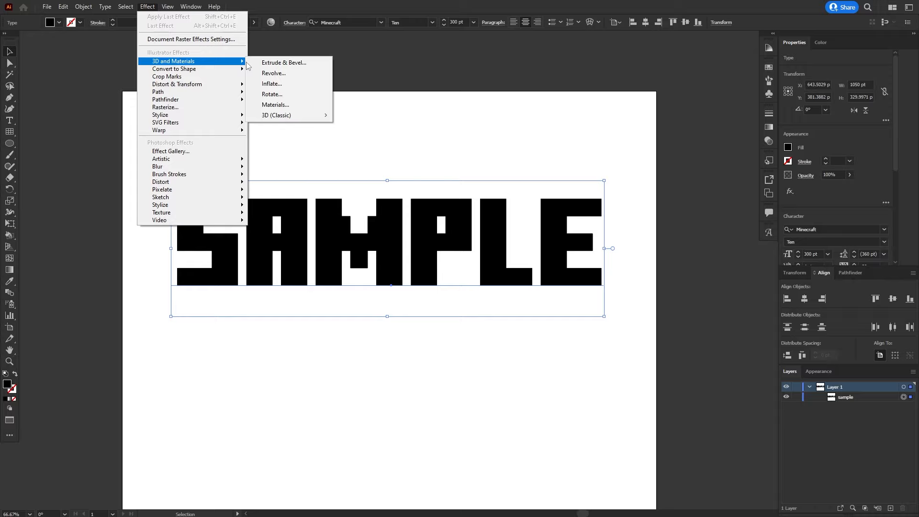
{"action": "mouse_move", "coordinate": [280, 120]}
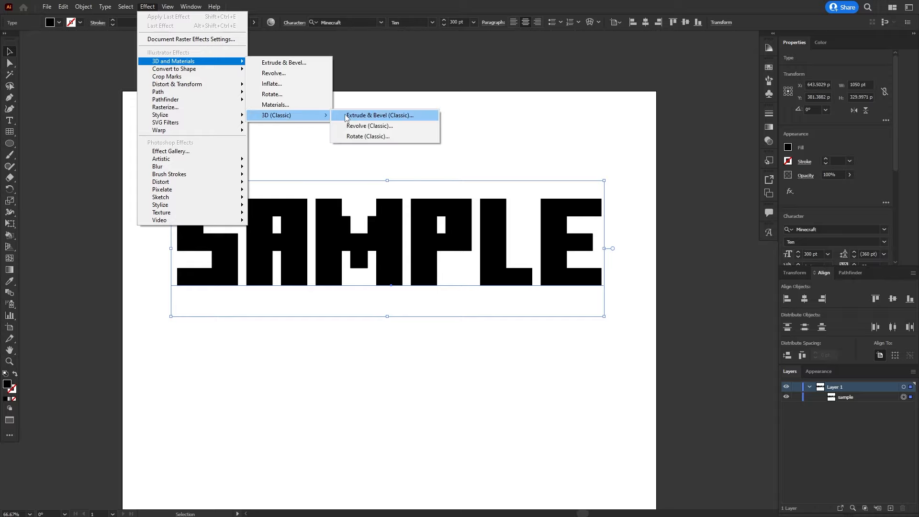
{"action": "left_click", "coordinate": [379, 115]}
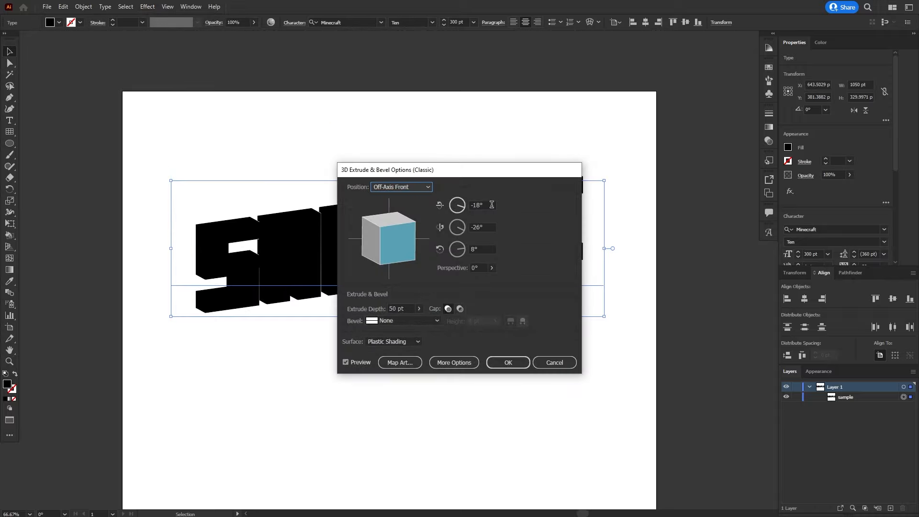
{"action": "left_click", "coordinate": [491, 205]}
{"action": "type", "text": "0"}
{"action": "key", "text": "Tab"}
{"action": "type", "text": "0"}
{"action": "key", "text": "Tab"}
{"action": "type", "text": "0"}
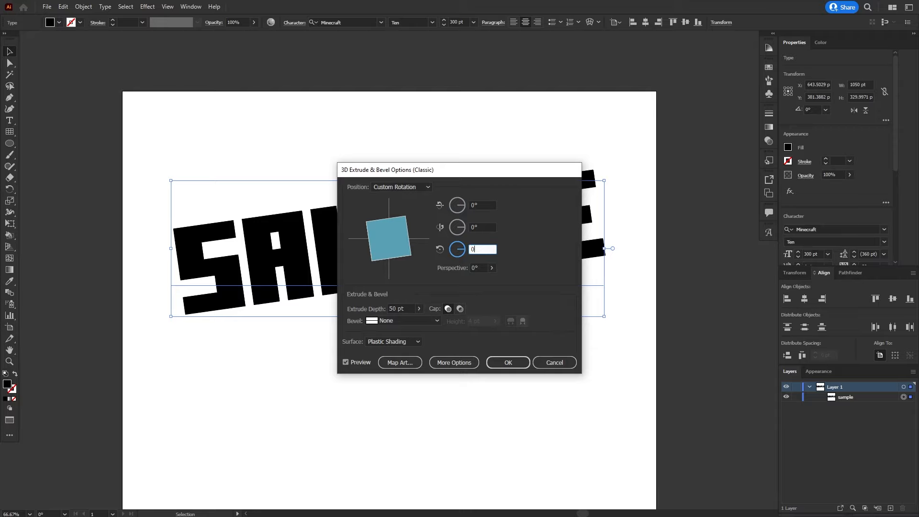
{"action": "key", "text": "Tab"}
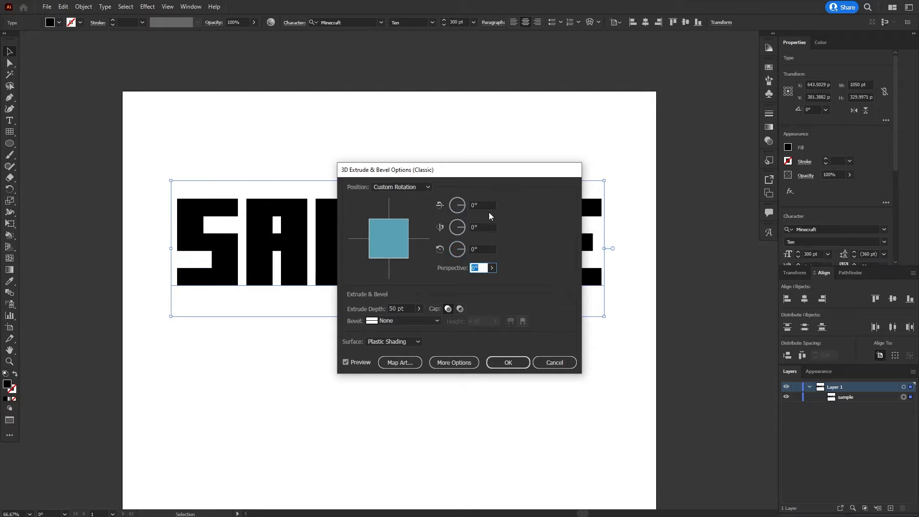
Set the extrusion's X-axis rotation to 35° and its perspective to 35°, moving the options dialog off the text.
{"action": "left_click_drag", "start_coordinate": [421, 175], "coordinate": [741, 124]}
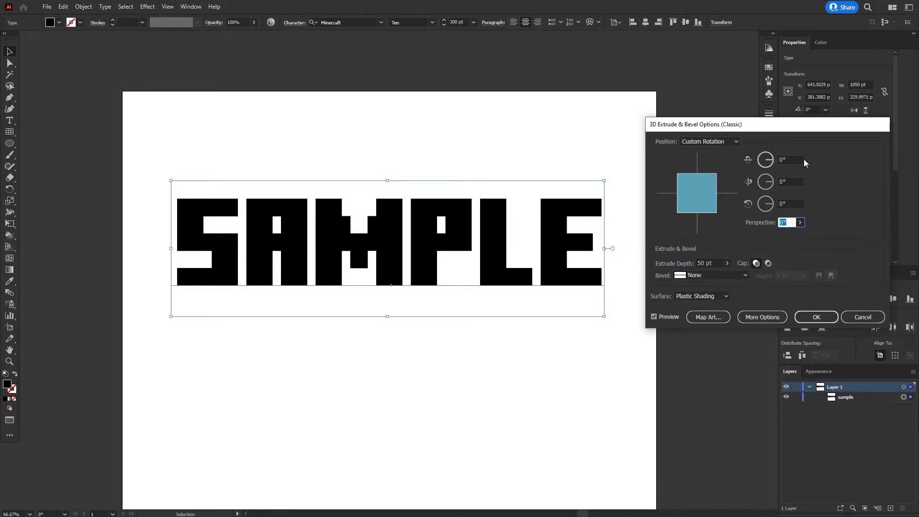
{"action": "left_click", "coordinate": [766, 163]}
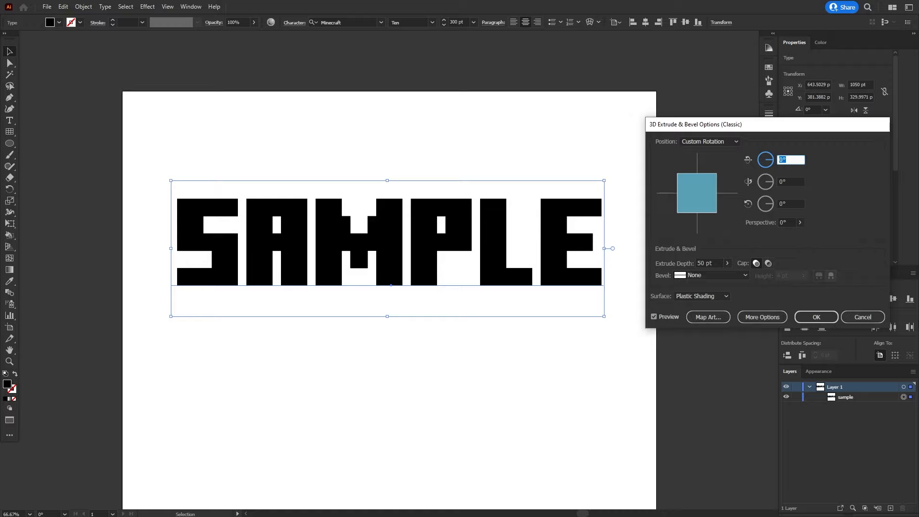
{"action": "type", "text": "35"}
{"action": "left_click", "coordinate": [794, 182]}
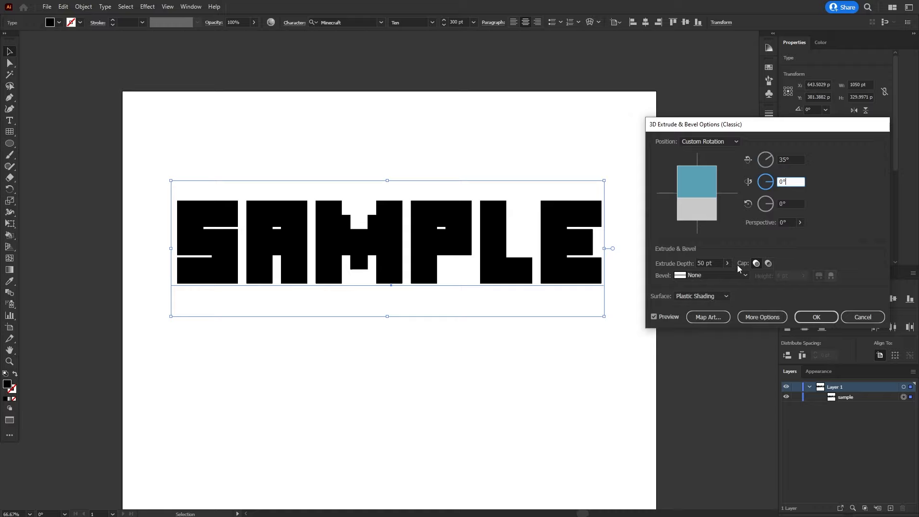
{"action": "left_click", "coordinate": [787, 222]}
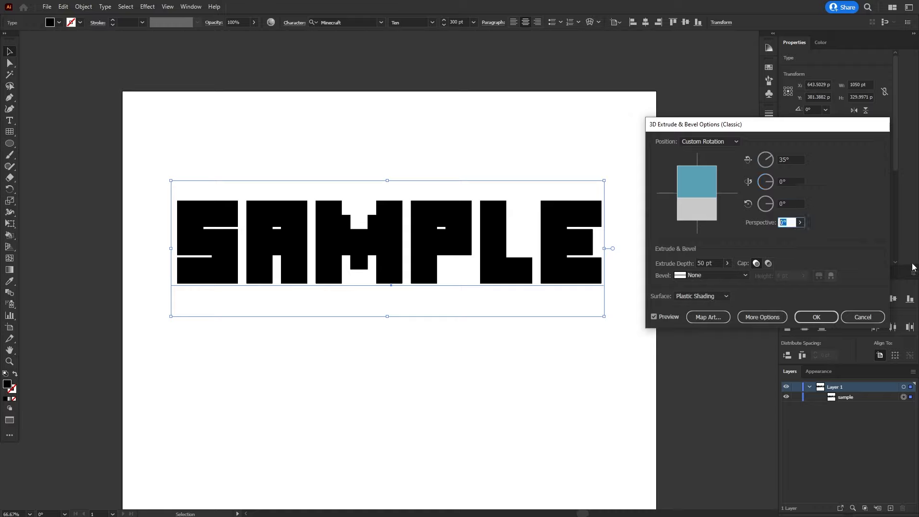
{"action": "type", "text": "35"}
{"action": "left_click", "coordinate": [788, 181]}
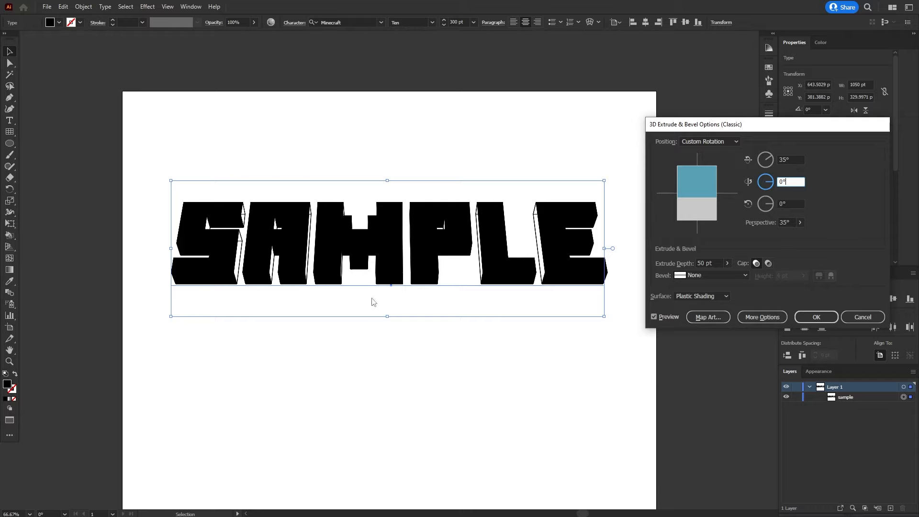
Try an extrude depth of 100 pt on the sample text.
{"action": "left_click", "coordinate": [708, 262]}
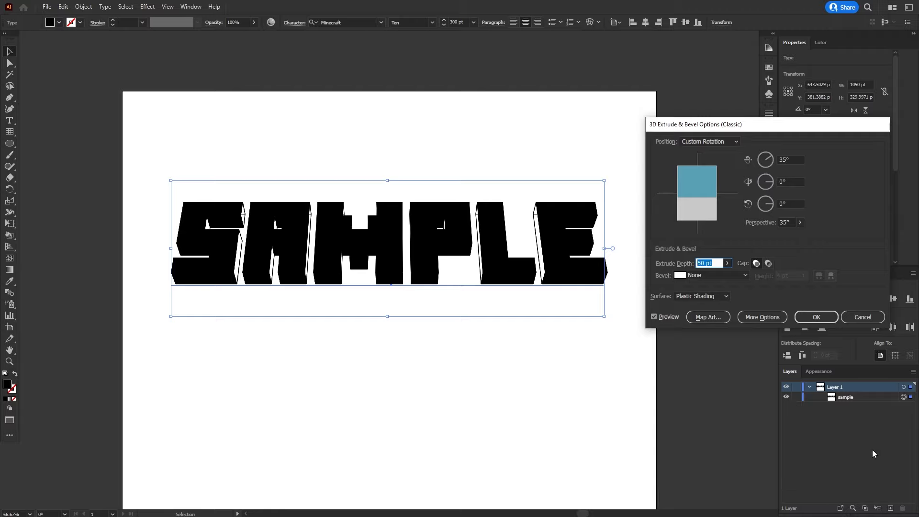
{"action": "type", "text": "100"}
{"action": "left_click", "coordinate": [792, 203]}
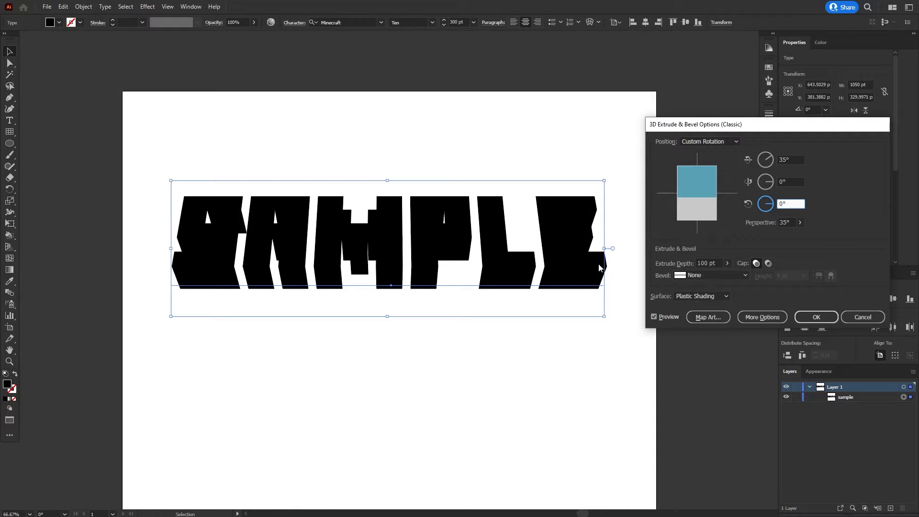
Set the extrude depth to 90 pt and the X-axis rotation to 37°, and apply the 3D effect.
{"action": "left_click", "coordinate": [716, 263]}
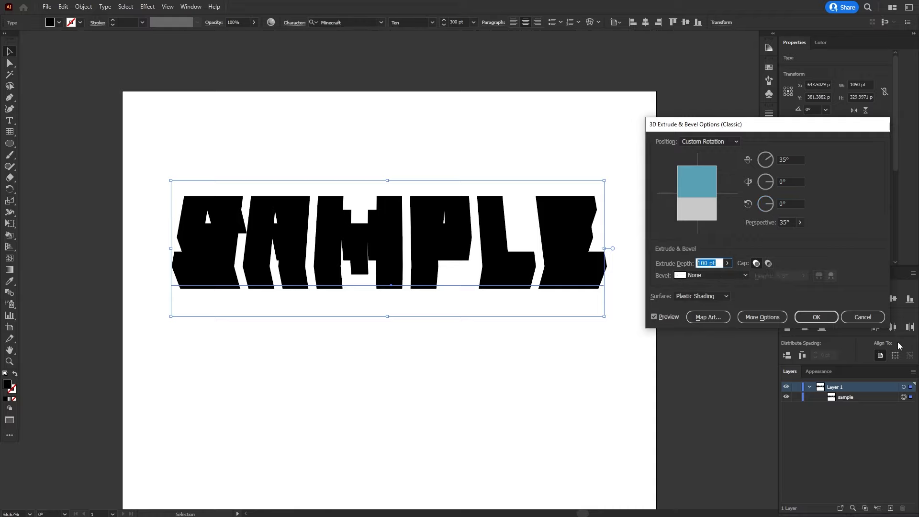
{"action": "type", "text": "90"}
{"action": "left_click", "coordinate": [796, 181]}
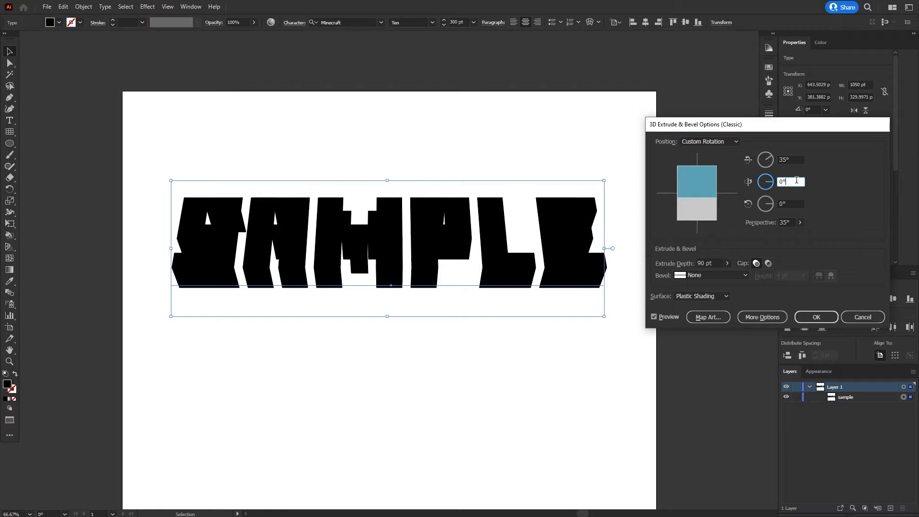
{"action": "key", "text": "shift+Tab"}
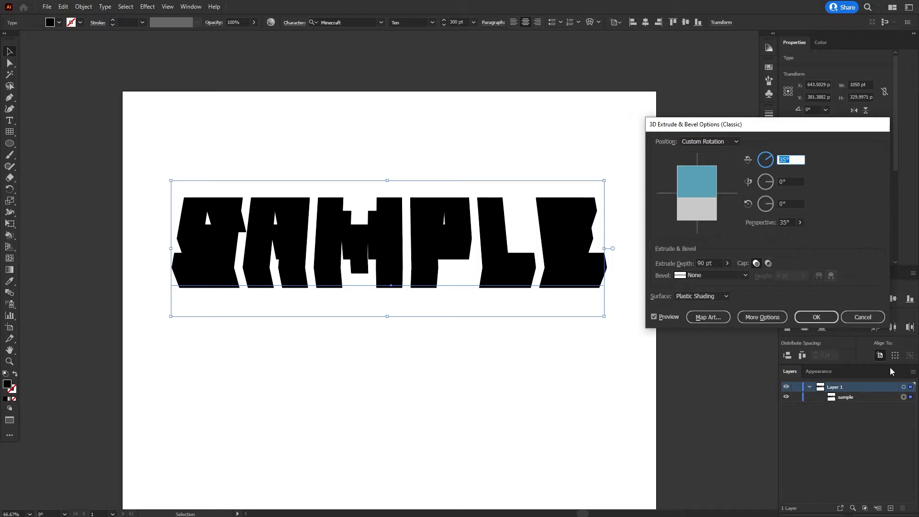
{"action": "type", "text": "37"}
{"action": "key", "text": "Tab"}
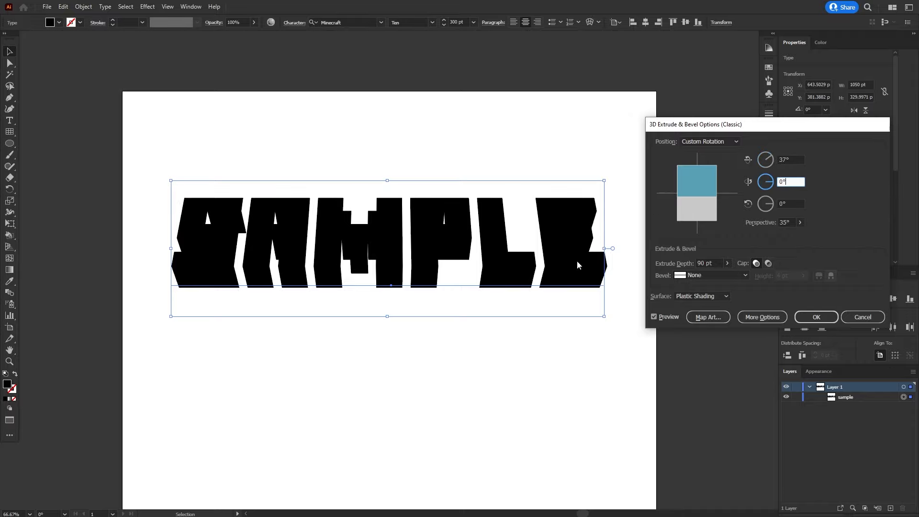
{"action": "left_click", "coordinate": [823, 316]}
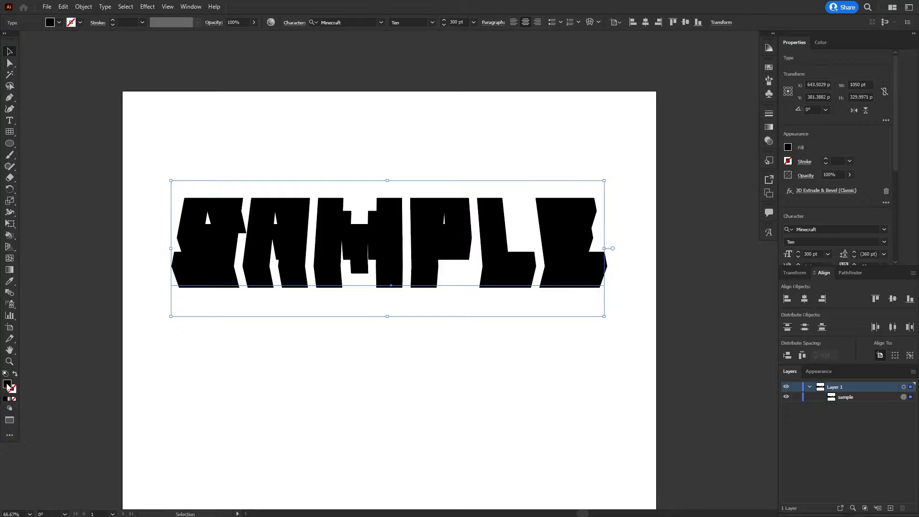
Change the extruded sample text's fill colour to red (#D61313) and deselect it.
{"action": "double_click", "coordinate": [7, 384]}
{"action": "left_click", "coordinate": [443, 211]}
{"action": "left_click", "coordinate": [447, 205]}
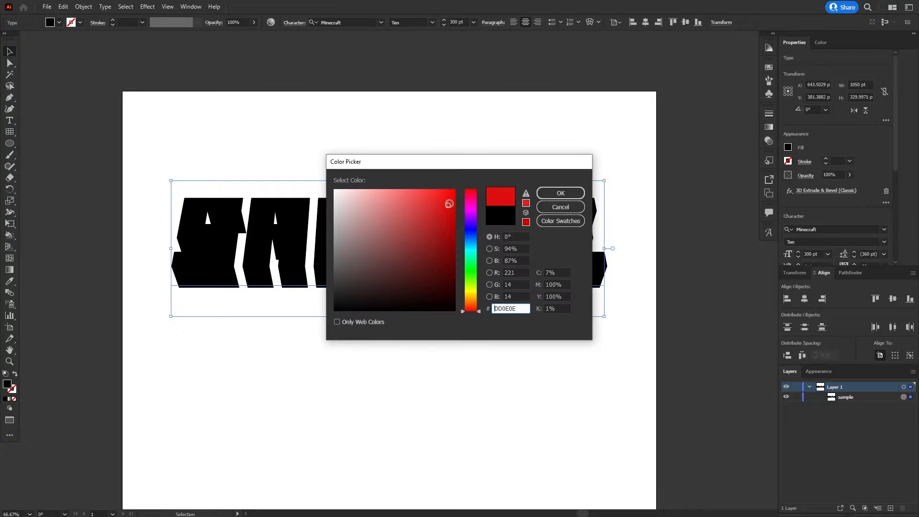
{"action": "left_click", "coordinate": [561, 193]}
{"action": "left_click", "coordinate": [175, 162]}
{"action": "key", "text": "alt+v"}
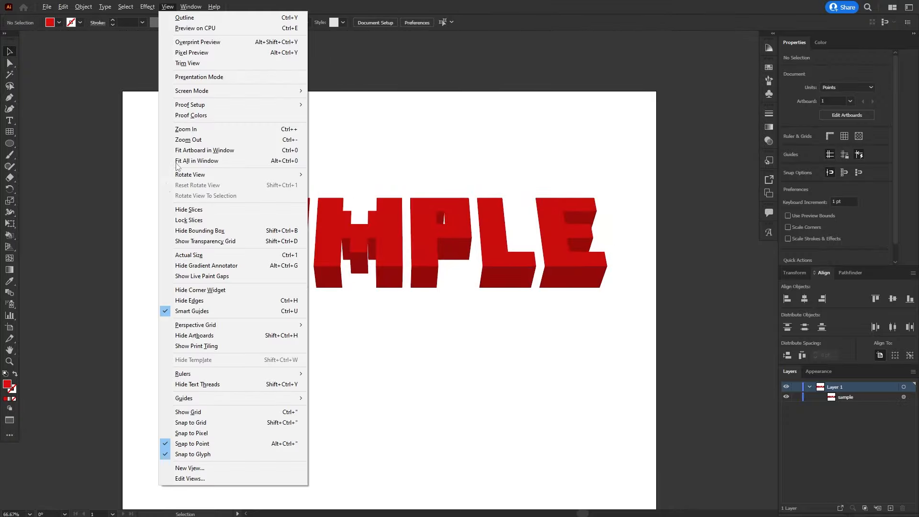
{"action": "left_click", "coordinate": [50, 276]}
Examine the front and side faces of the extruded letters up close.
{"action": "scroll", "coordinate": [156, 235], "scroll_direction": "up", "scroll_amount": 1}
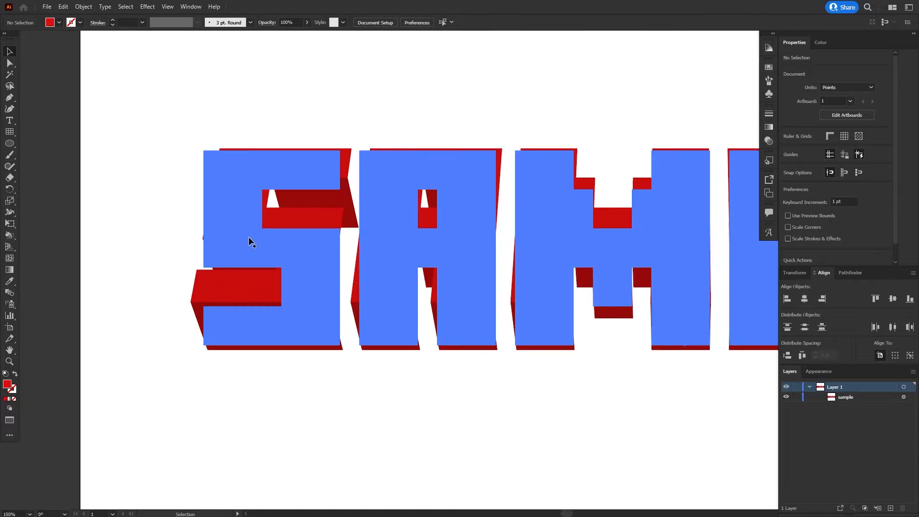
{"action": "scroll", "coordinate": [248, 236], "scroll_direction": "up", "scroll_amount": 1}
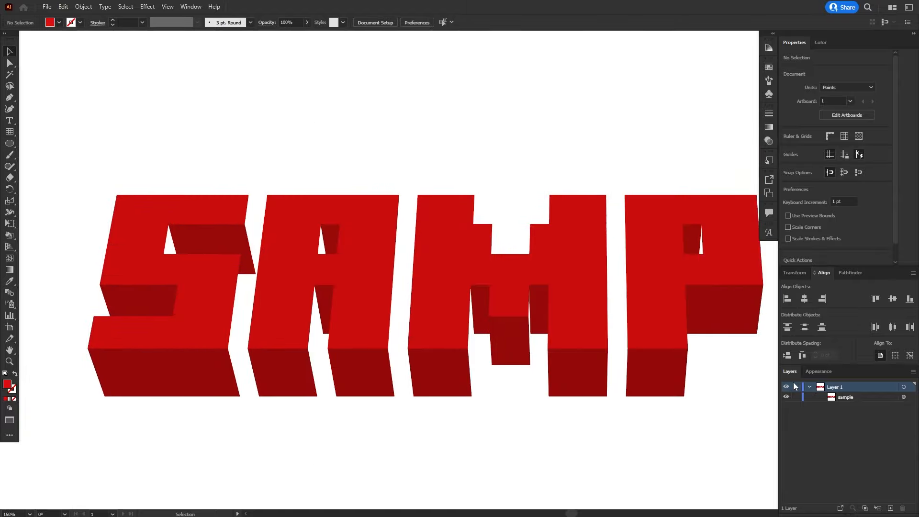
{"action": "scroll", "coordinate": [401, 219], "scroll_direction": "up", "scroll_amount": 2}
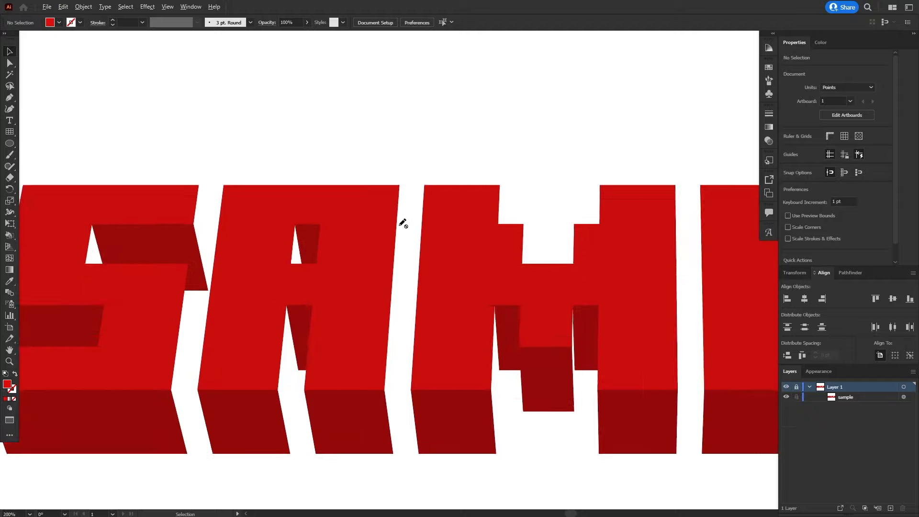
{"action": "left_click_drag", "start_coordinate": [312, 332], "coordinate": [345, 187]}
{"action": "scroll", "coordinate": [282, 354], "scroll_direction": "up", "scroll_amount": 1}
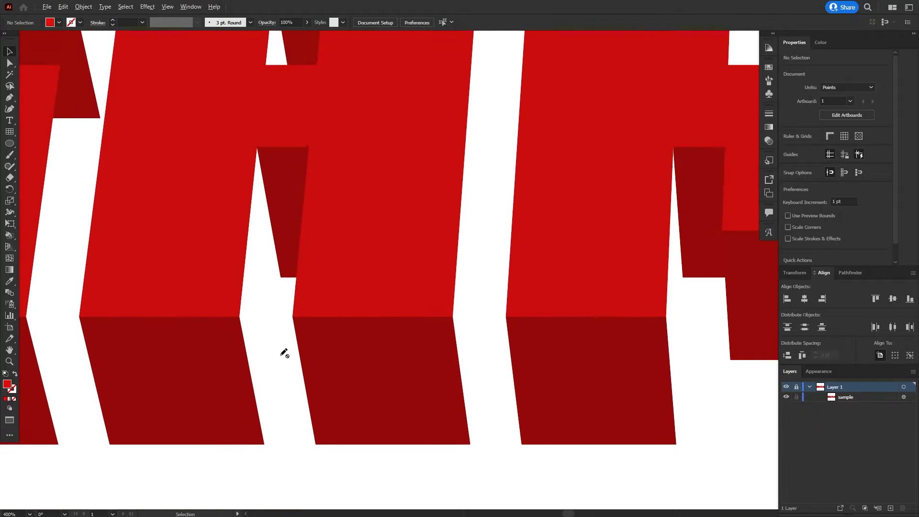
{"action": "scroll", "coordinate": [283, 354], "scroll_direction": "down", "scroll_amount": 3}
{"action": "scroll", "coordinate": [284, 352], "scroll_direction": "down", "scroll_amount": 4}
{"action": "scroll", "coordinate": [282, 345], "scroll_direction": "up", "scroll_amount": 3}
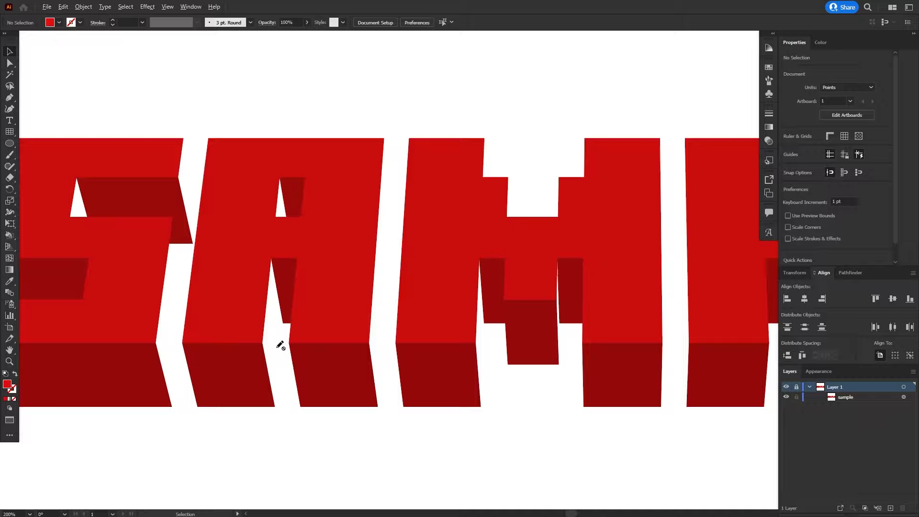
{"action": "scroll", "coordinate": [281, 324], "scroll_direction": "down", "scroll_amount": 3}
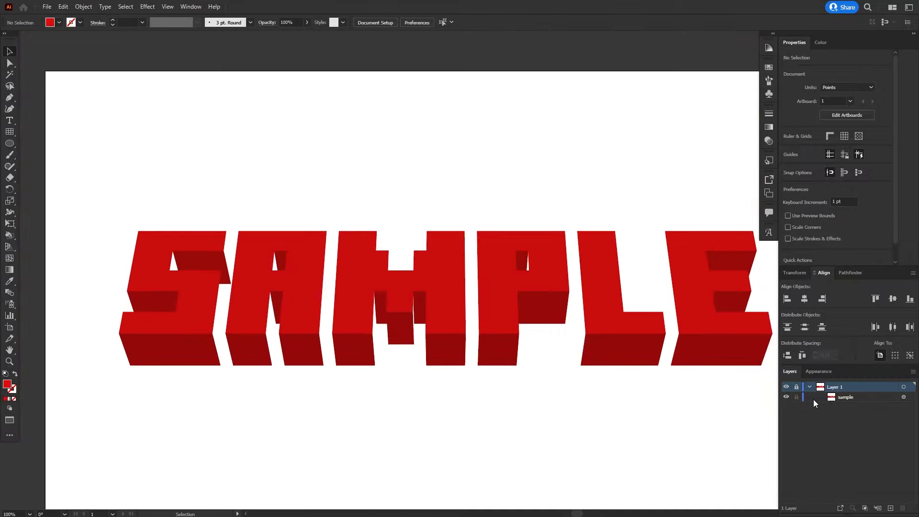
Unlock Layer 1 and set the Y-axis rotation of the sample text's existing 3D Extrude & Bevel (Classic) effect to 0.0001°.
{"action": "left_click", "coordinate": [817, 370]}
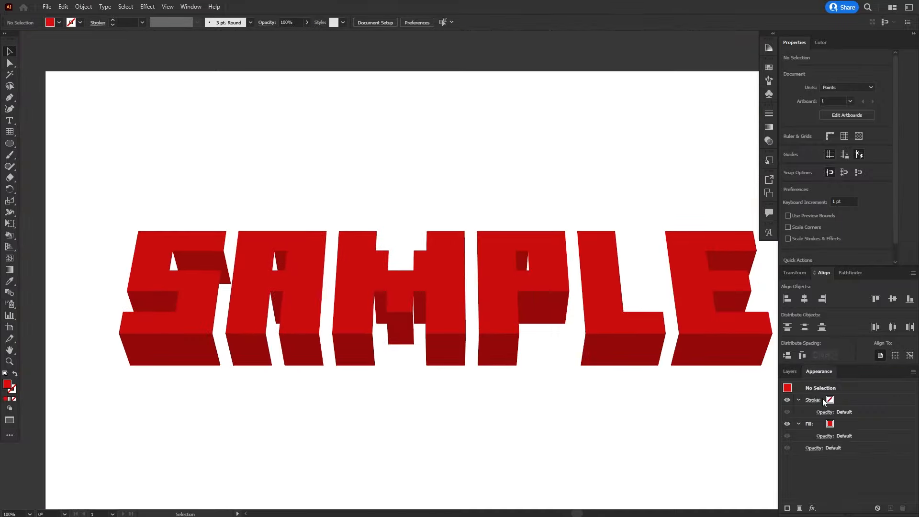
{"action": "left_click", "coordinate": [796, 373]}
{"action": "left_click", "coordinate": [819, 371]}
{"action": "left_click", "coordinate": [787, 370]}
{"action": "left_click", "coordinate": [692, 323]}
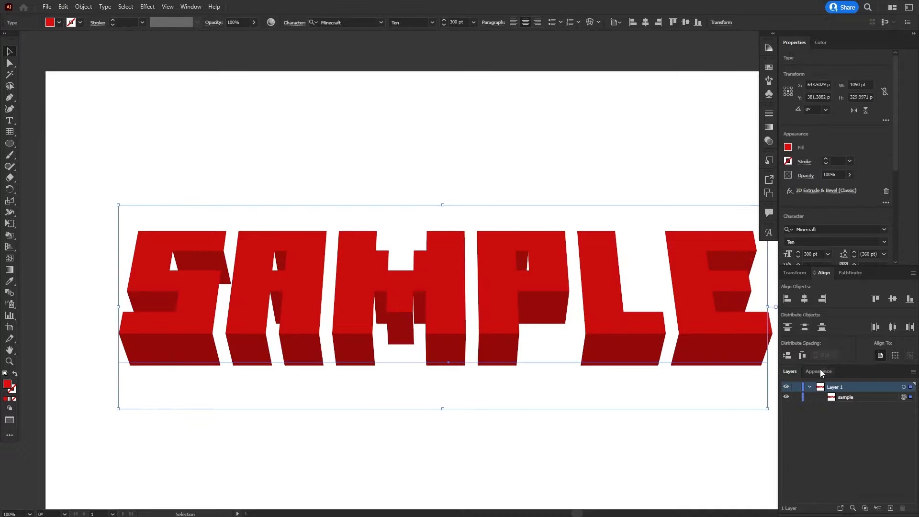
{"action": "left_click", "coordinate": [817, 372]}
{"action": "left_click", "coordinate": [835, 411]}
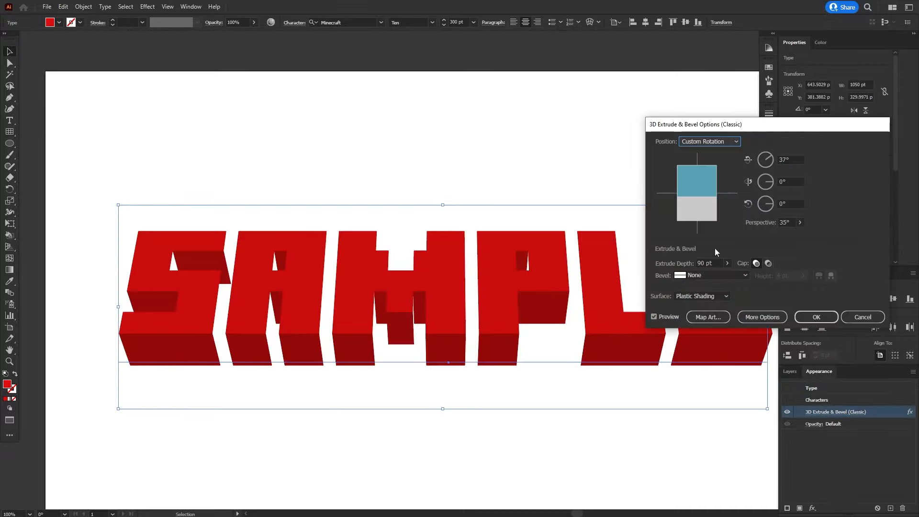
{"action": "left_click", "coordinate": [799, 181]}
{"action": "type", "text": "0001"}
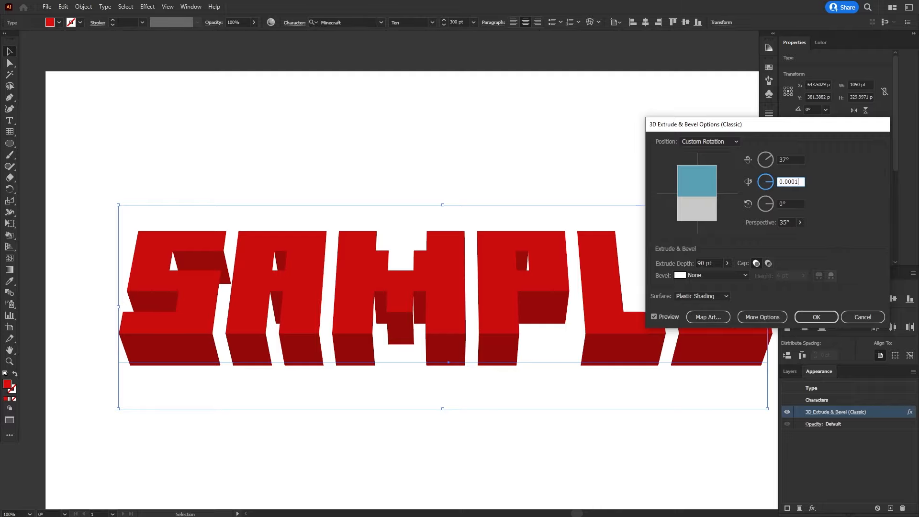
{"action": "key", "text": "Return"}
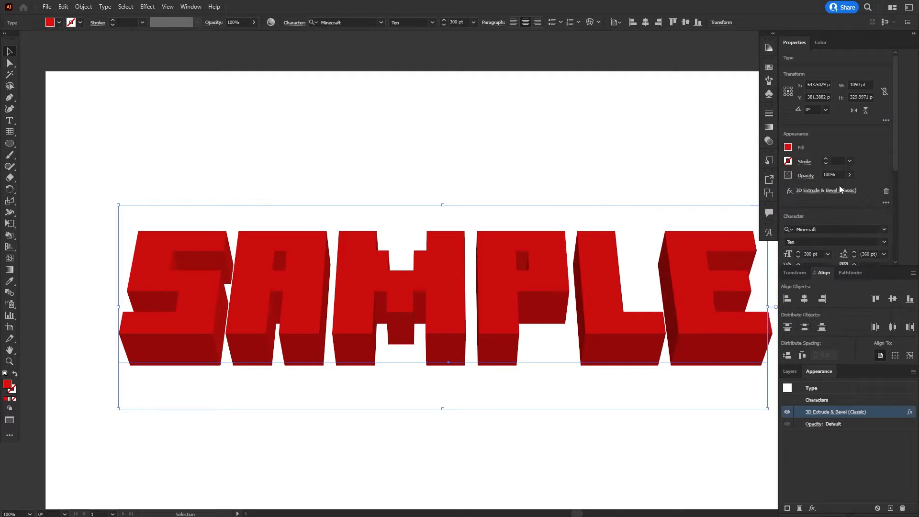
Change the extruded sample text's fill colour to black and deselect it.
{"action": "left_click", "coordinate": [508, 119]}
{"action": "left_click_drag", "start_coordinate": [599, 302], "coordinate": [532, 268]}
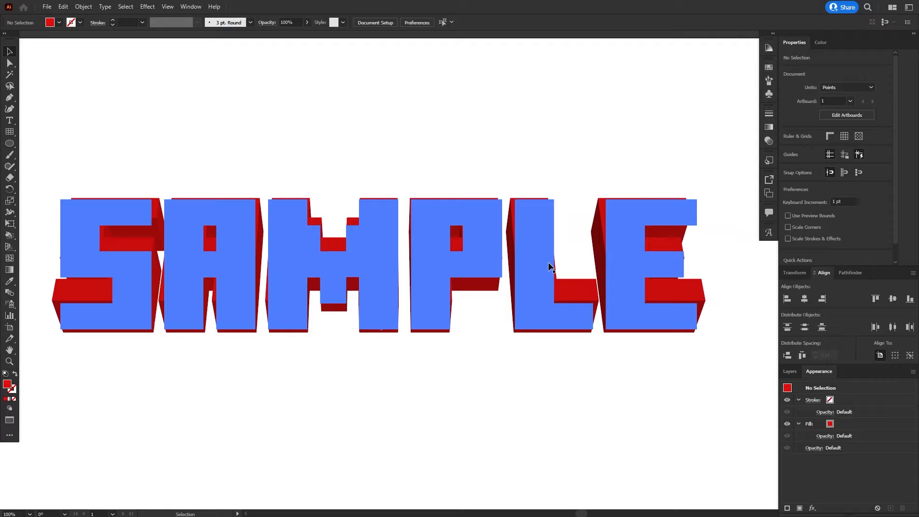
{"action": "left_click", "coordinate": [549, 267]}
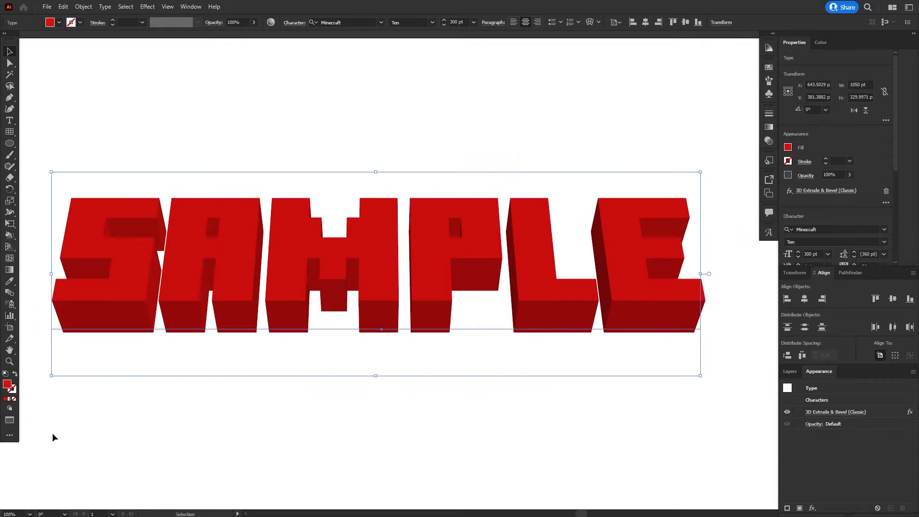
{"action": "double_click", "coordinate": [7, 384]}
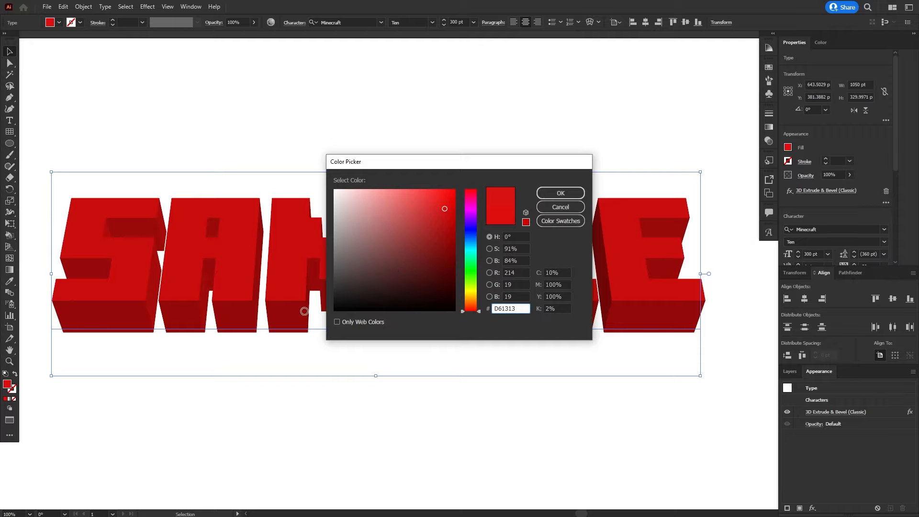
{"action": "left_click_drag", "start_coordinate": [346, 307], "coordinate": [341, 310]}
{"action": "left_click", "coordinate": [560, 193]}
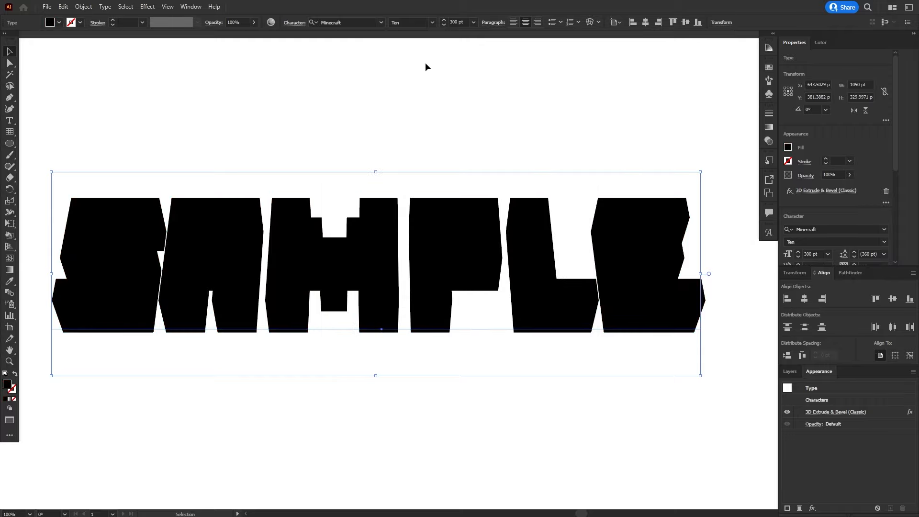
{"action": "left_click", "coordinate": [397, 84]}
{"action": "scroll", "coordinate": [401, 99], "scroll_direction": "up", "scroll_amount": 1}
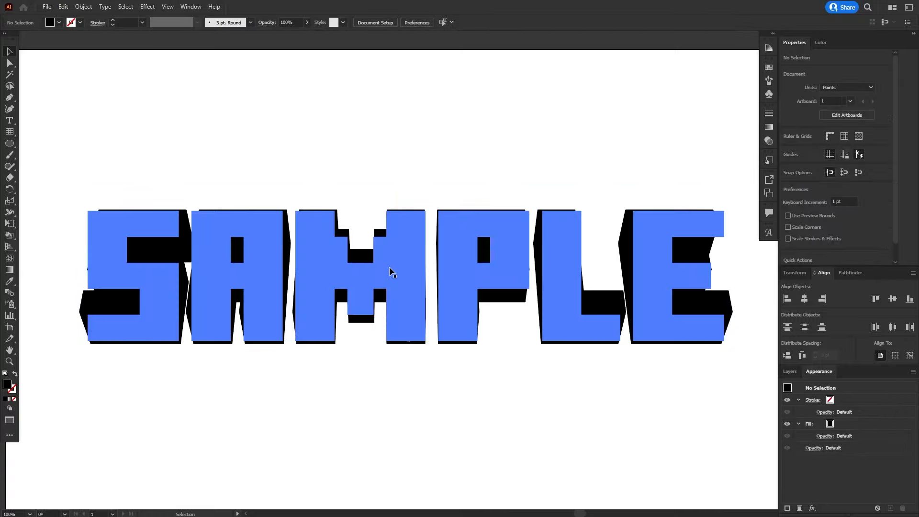
{"action": "scroll", "coordinate": [389, 272], "scroll_direction": "up", "scroll_amount": 2}
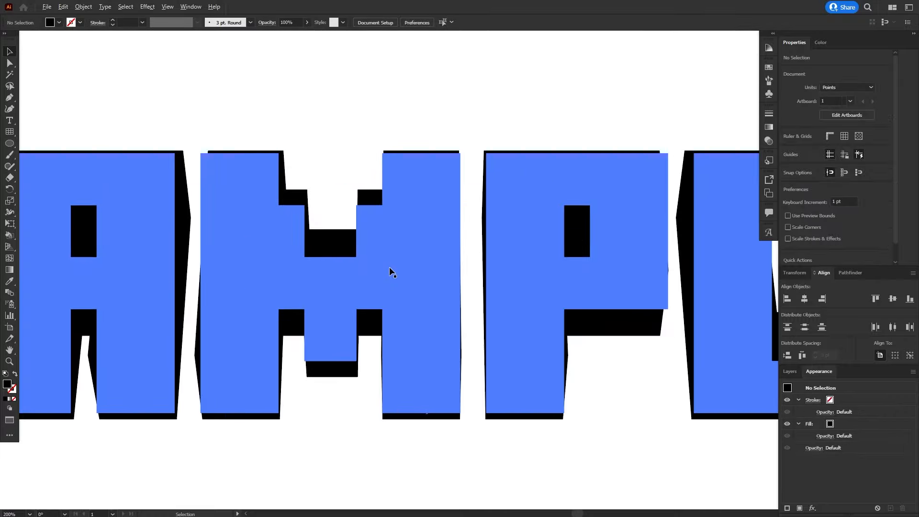
{"action": "scroll", "coordinate": [391, 266], "scroll_direction": "up", "scroll_amount": 1}
{"action": "scroll", "coordinate": [390, 266], "scroll_direction": "down", "scroll_amount": 3}
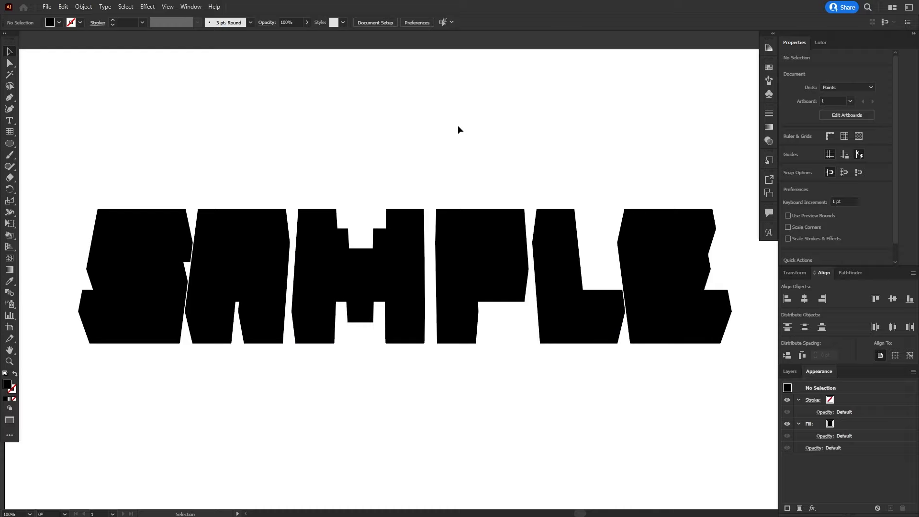
{"action": "key", "text": "space"}
{"action": "left_click_drag", "start_coordinate": [457, 130], "coordinate": [457, 137]}
Expand the appearance of the extruded sample text into editable shapes and deselect it.
{"action": "left_click", "coordinate": [657, 305]}
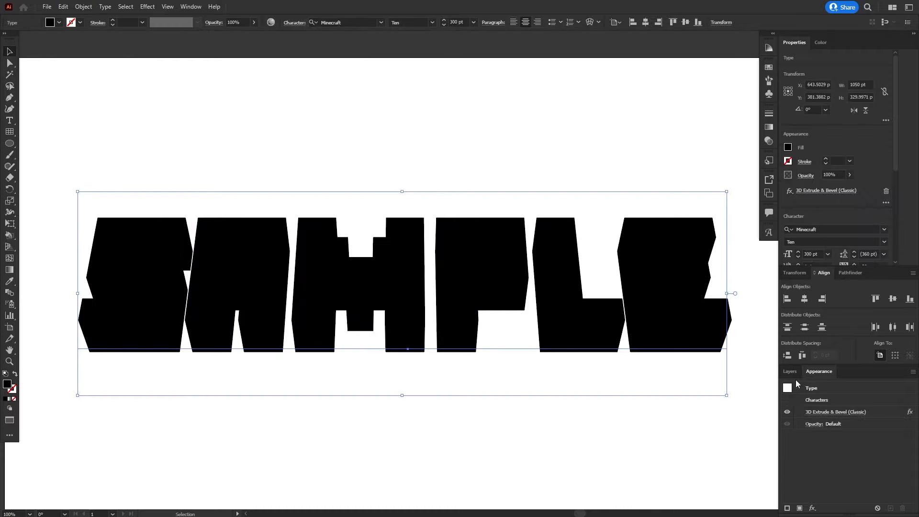
{"action": "left_click", "coordinate": [789, 371]}
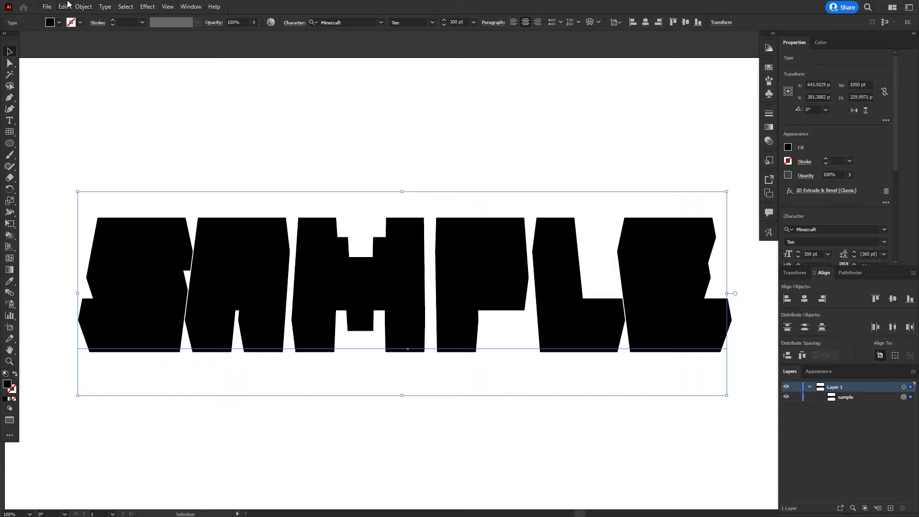
{"action": "left_click", "coordinate": [83, 7]}
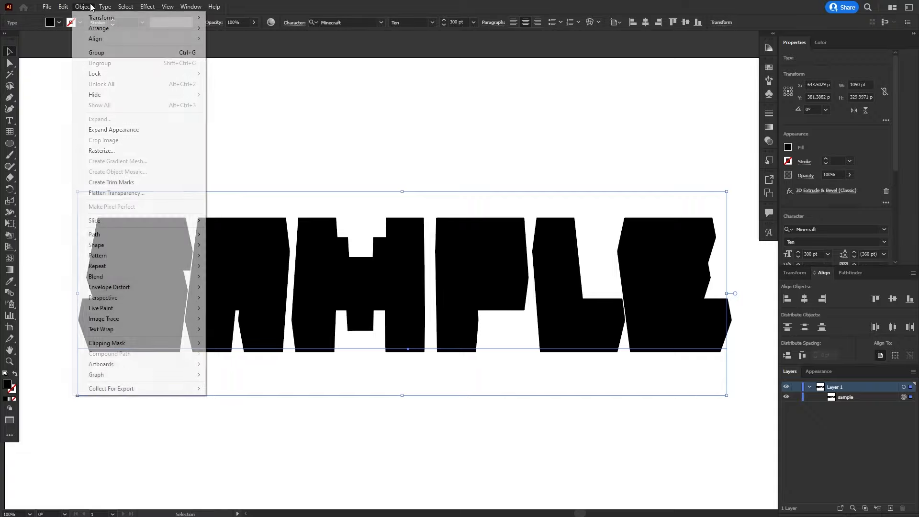
{"action": "left_click", "coordinate": [101, 131]}
{"action": "left_click", "coordinate": [265, 145]}
Try filling only the front face of the letter P with red (#C10000) and deselect it.
{"action": "scroll", "coordinate": [131, 291], "scroll_direction": "up", "scroll_amount": 3}
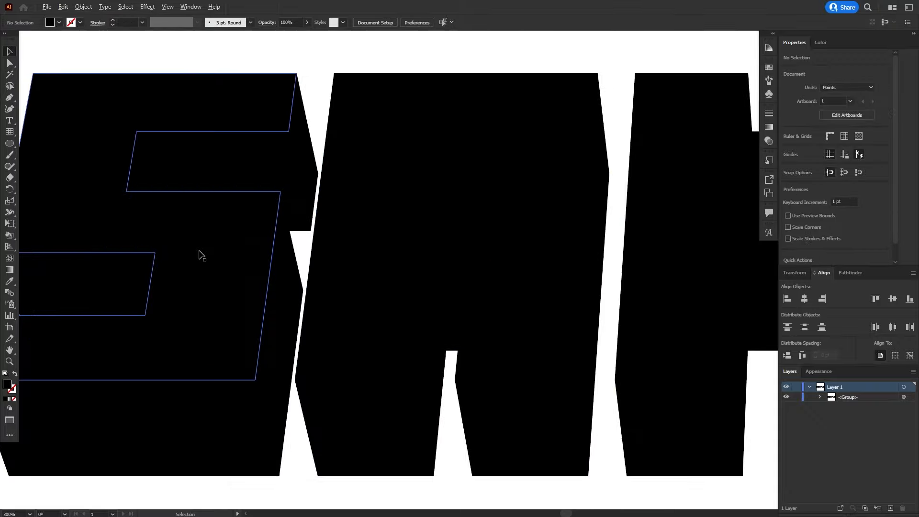
{"action": "left_click_drag", "start_coordinate": [478, 242], "coordinate": [275, 253]}
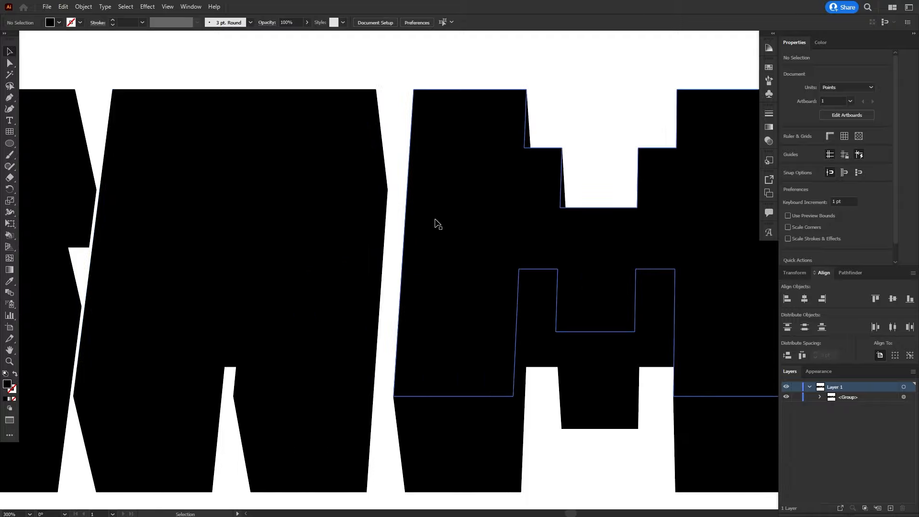
{"action": "left_click_drag", "start_coordinate": [435, 222], "coordinate": [292, 231]}
{"action": "left_click_drag", "start_coordinate": [544, 241], "coordinate": [185, 244]}
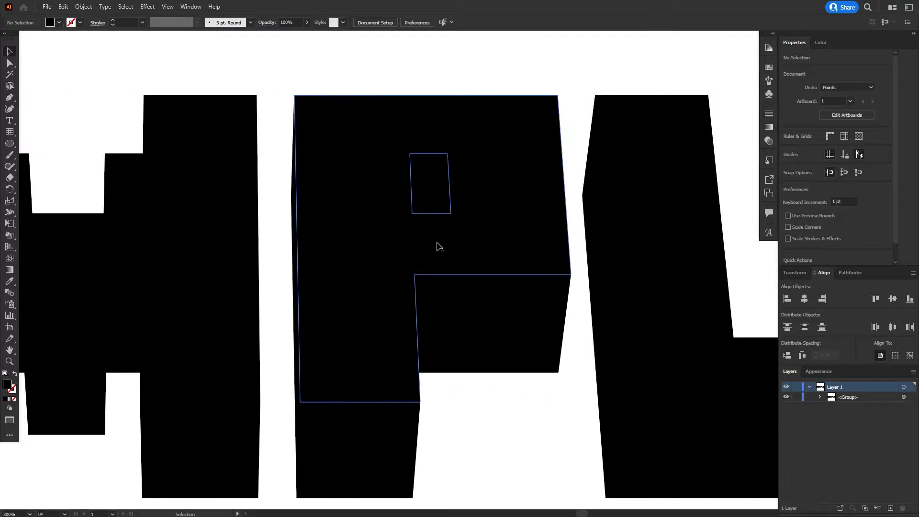
{"action": "left_click_drag", "start_coordinate": [583, 257], "coordinate": [472, 237]}
{"action": "key", "text": "a"}
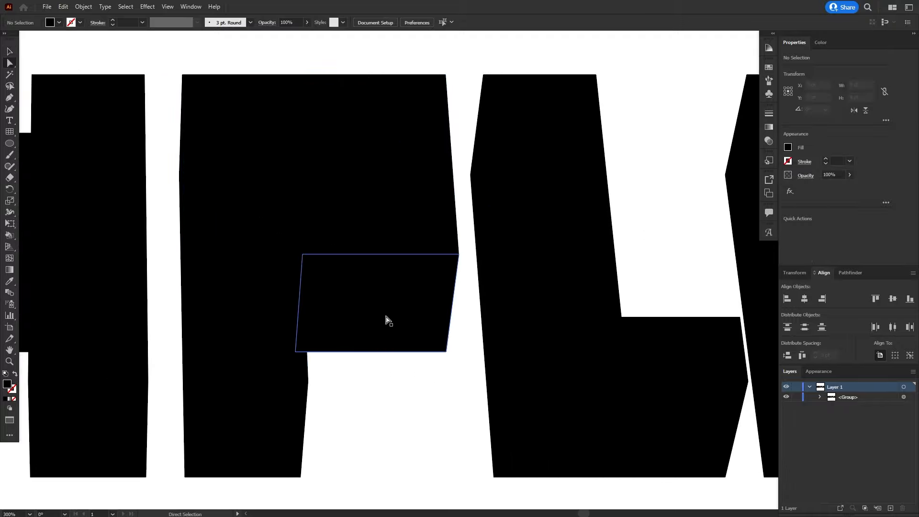
{"action": "left_click", "coordinate": [246, 239]}
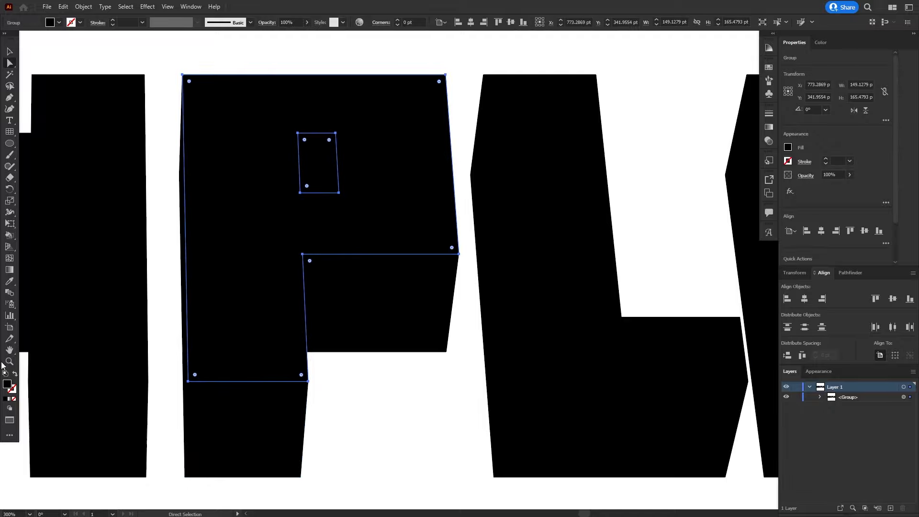
{"action": "double_click", "coordinate": [7, 385]}
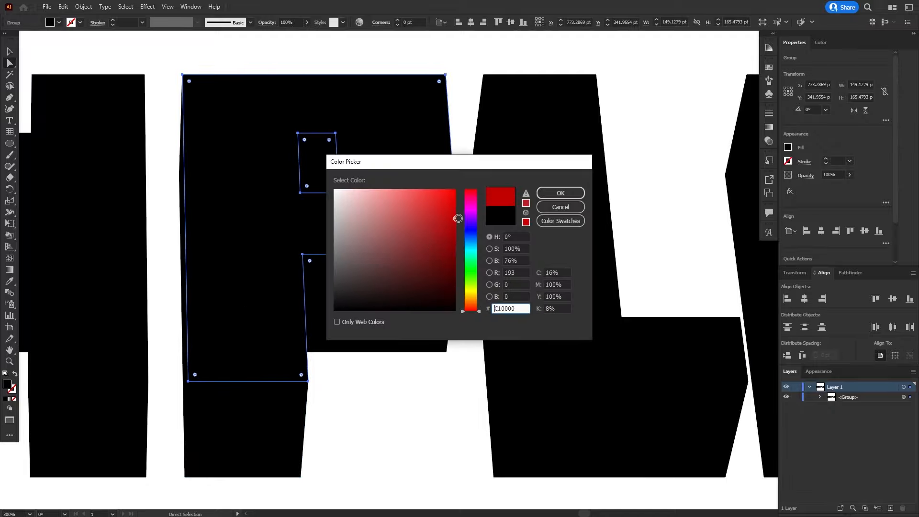
{"action": "left_click", "coordinate": [569, 191]}
{"action": "left_click", "coordinate": [663, 138]}
{"action": "key", "text": "ctrl+0"}
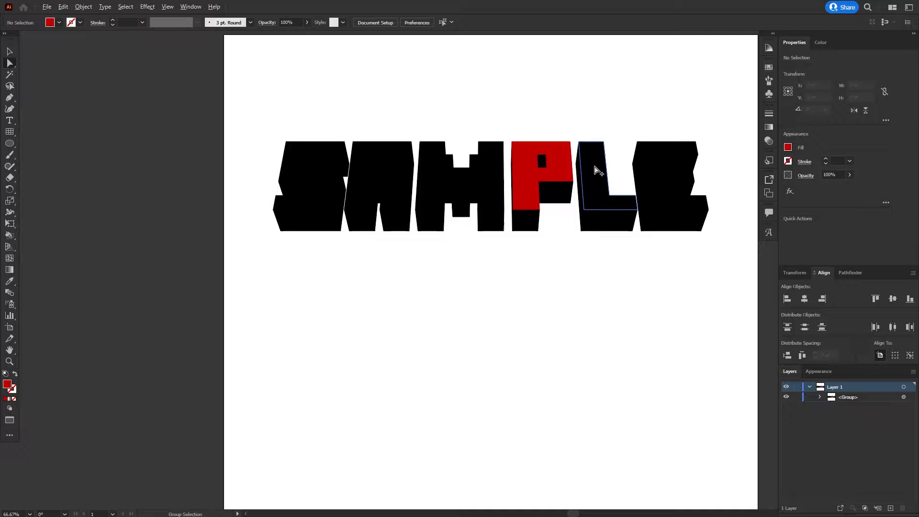
Undo the red fill on the P's front face and clear the selection.
{"action": "scroll", "coordinate": [559, 147], "scroll_direction": "up", "scroll_amount": 3}
{"action": "left_click_drag", "start_coordinate": [602, 153], "coordinate": [439, 181]}
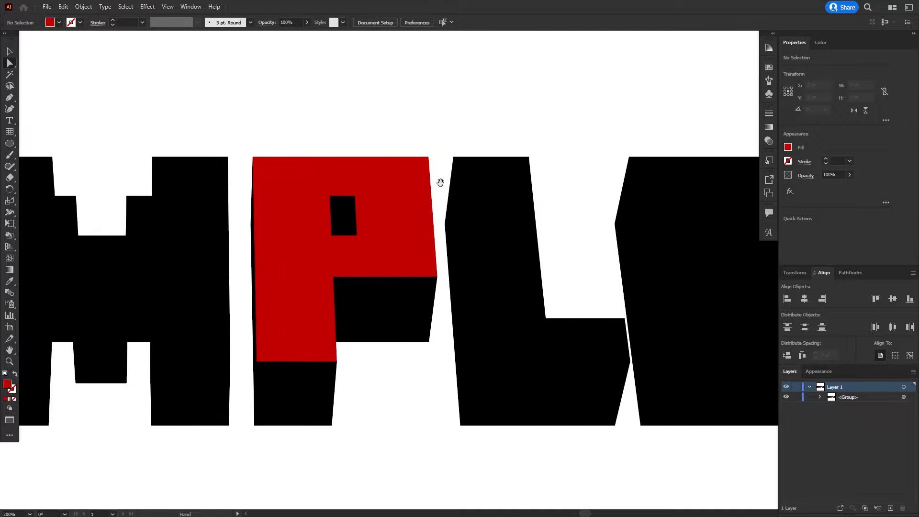
{"action": "key", "text": "ctrl+z"}
{"action": "left_click", "coordinate": [539, 196]}
Examine the outlines of the separate front and side faces across the expanded sample letters.
{"action": "scroll", "coordinate": [356, 154], "scroll_direction": "down", "scroll_amount": 2}
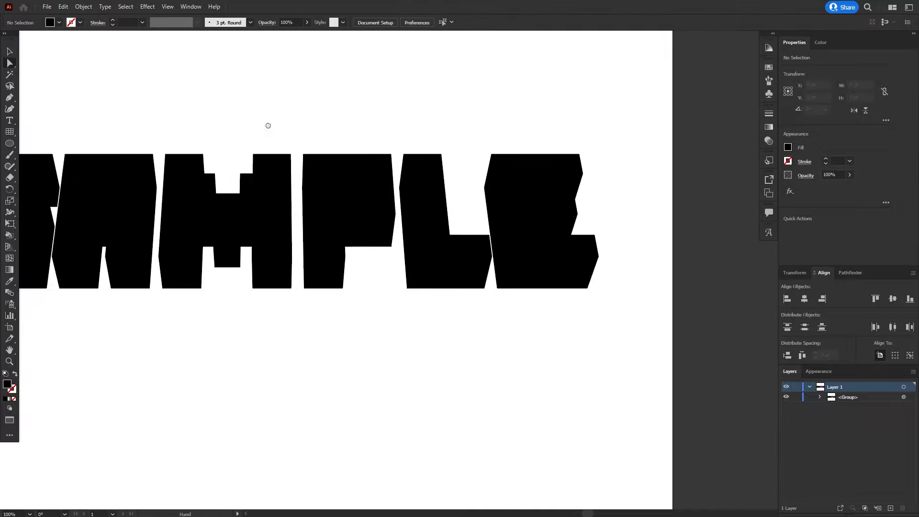
{"action": "left_click_drag", "start_coordinate": [267, 149], "coordinate": [392, 152]}
{"action": "scroll", "coordinate": [442, 293], "scroll_direction": "down", "scroll_amount": 1}
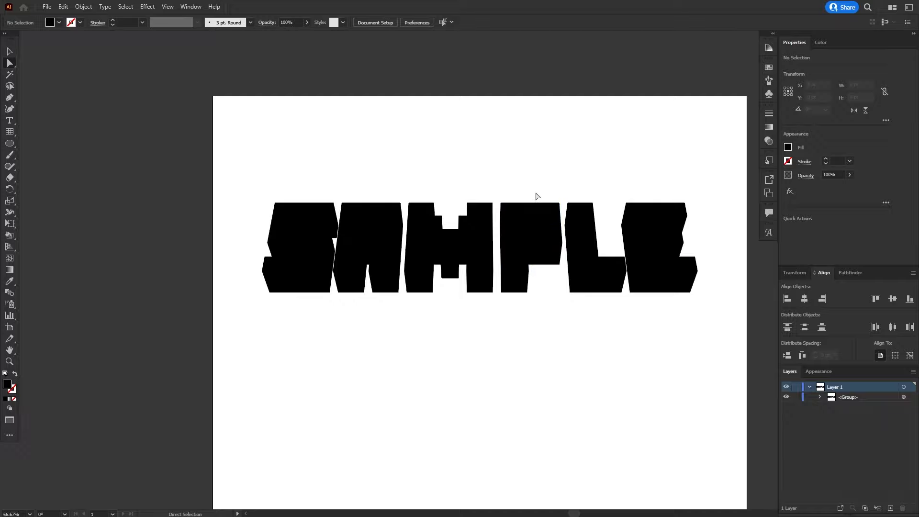
{"action": "scroll", "coordinate": [412, 230], "scroll_direction": "up", "scroll_amount": 2}
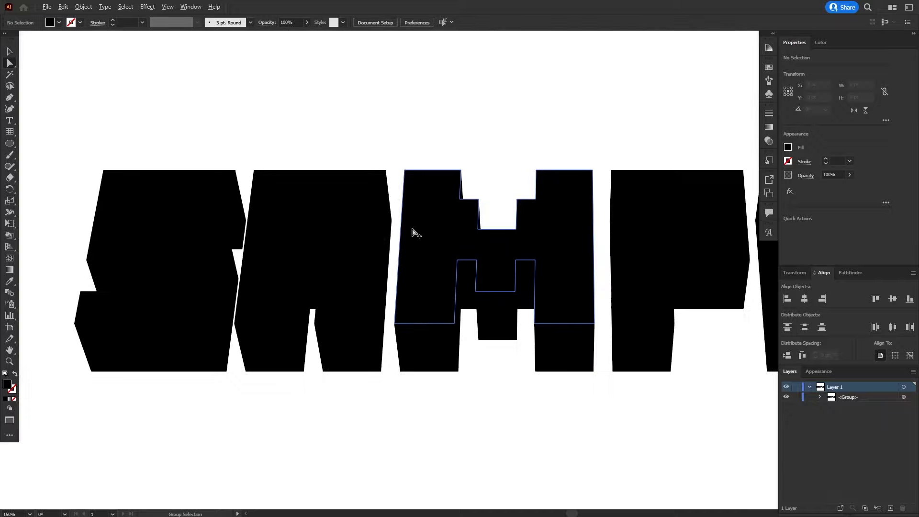
{"action": "left_click_drag", "start_coordinate": [352, 227], "coordinate": [450, 256]}
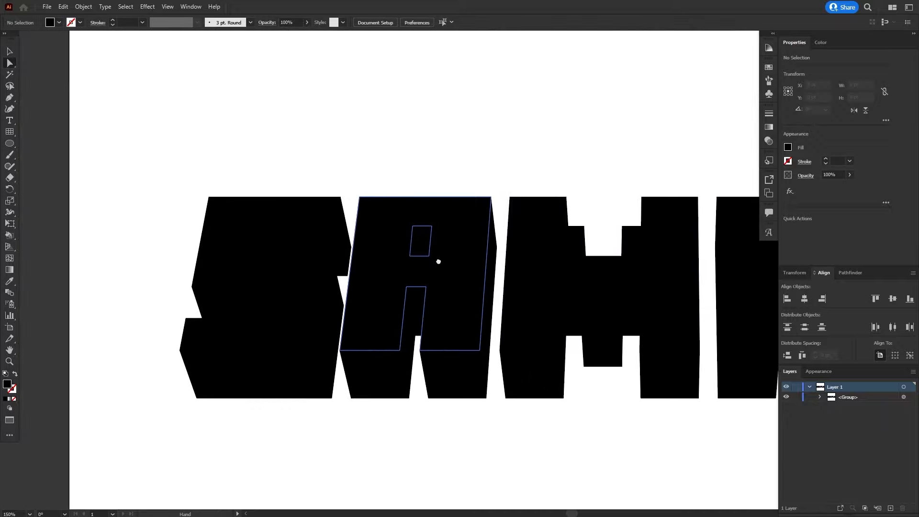
{"action": "left_click", "coordinate": [296, 260]}
{"action": "left_click", "coordinate": [342, 157]}
{"action": "left_click_drag", "start_coordinate": [362, 195], "coordinate": [235, 173]}
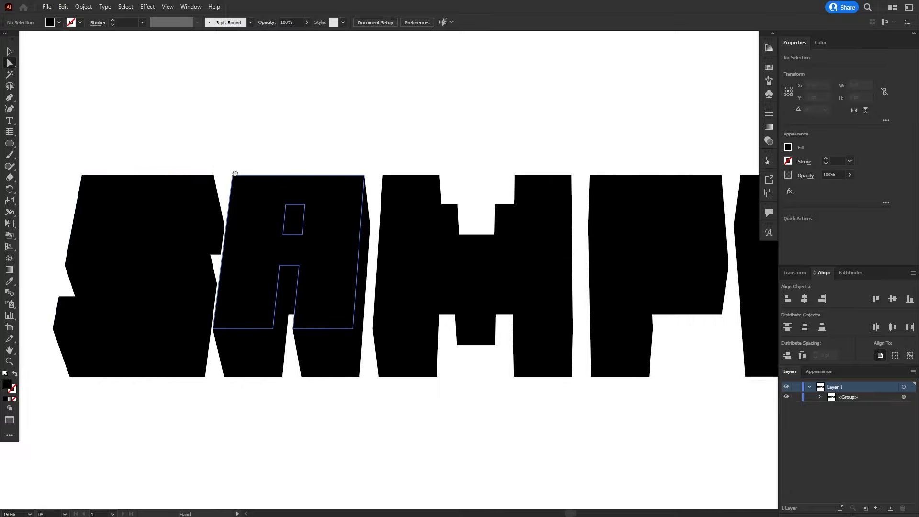
{"action": "scroll", "coordinate": [363, 164], "scroll_direction": "down", "scroll_amount": 2}
{"action": "left_click_drag", "start_coordinate": [420, 133], "coordinate": [370, 200]}
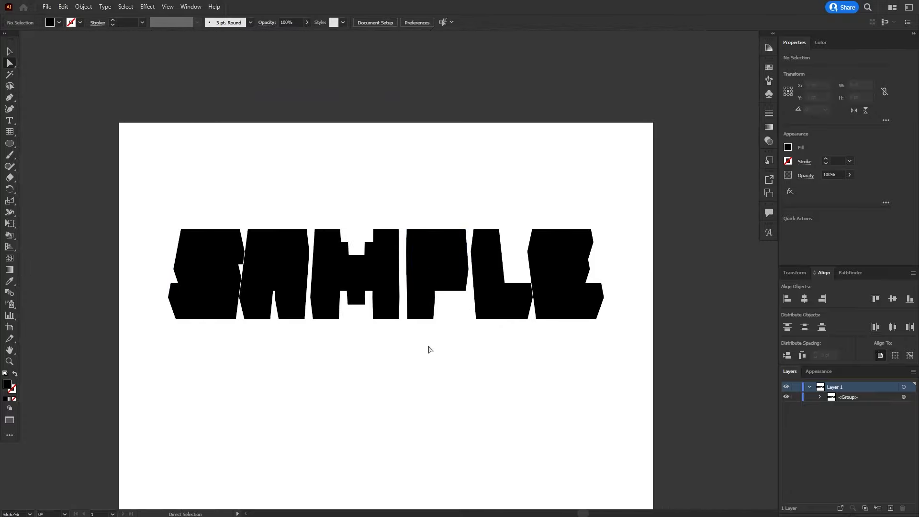
{"action": "left_click_drag", "start_coordinate": [427, 348], "coordinate": [428, 375]}
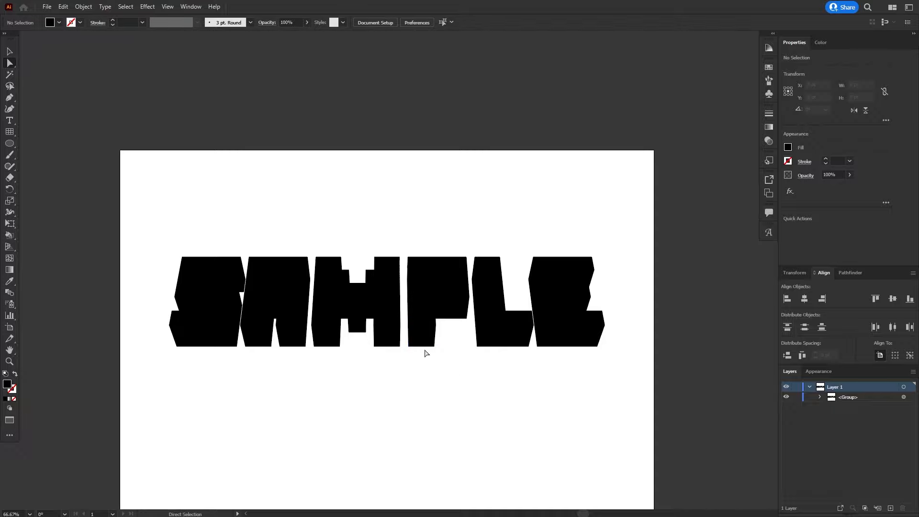
{"action": "scroll", "coordinate": [383, 360], "scroll_direction": "up", "scroll_amount": 1}
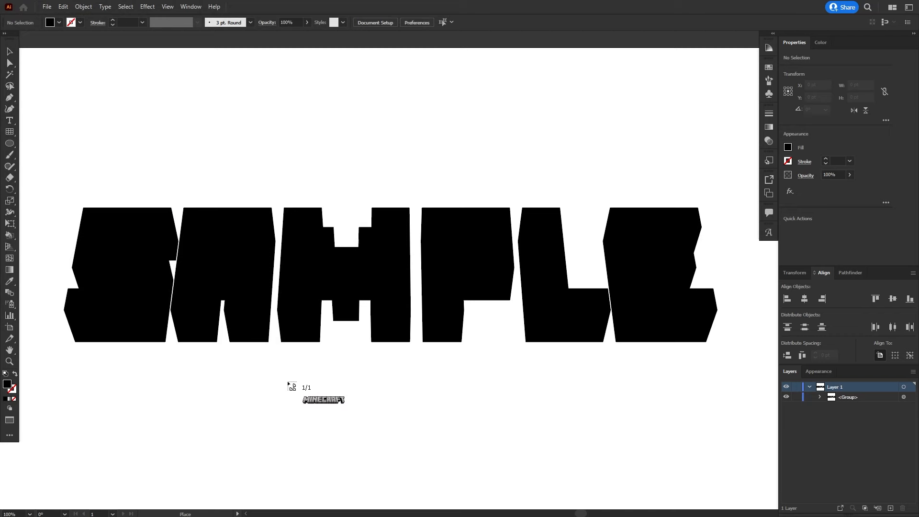
Place the Minecraft logo below the sample lettering, move it onto a new layer beneath Layer 1 and lock that layer.
{"action": "left_click", "coordinate": [293, 407]}
{"action": "scroll", "coordinate": [422, 365], "scroll_direction": "up", "scroll_amount": 3}
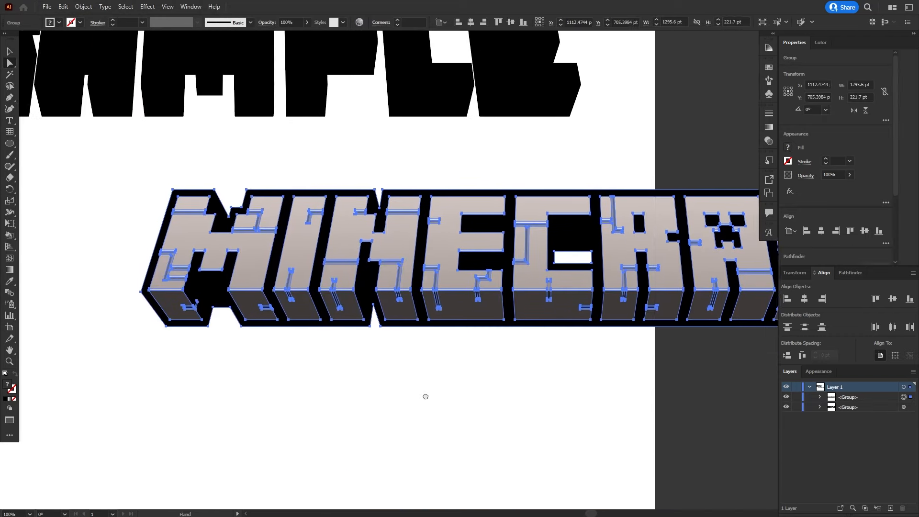
{"action": "left_click", "coordinate": [890, 508]}
{"action": "left_click_drag", "start_coordinate": [848, 406], "coordinate": [826, 438]}
{"action": "left_click", "coordinate": [796, 406]}
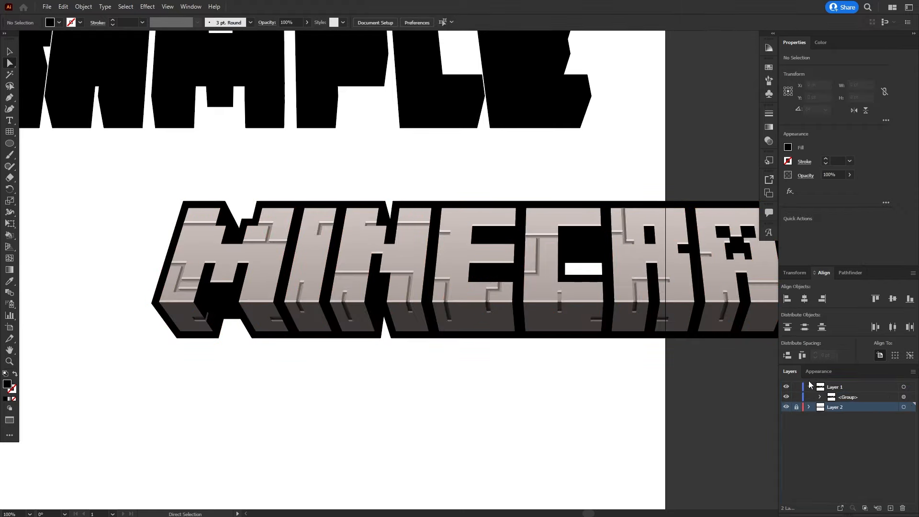
Unlock Layer 2 and centre the whole Minecraft logo horizontally on the artboard below the sample lettering.
{"action": "left_click", "coordinate": [796, 406]}
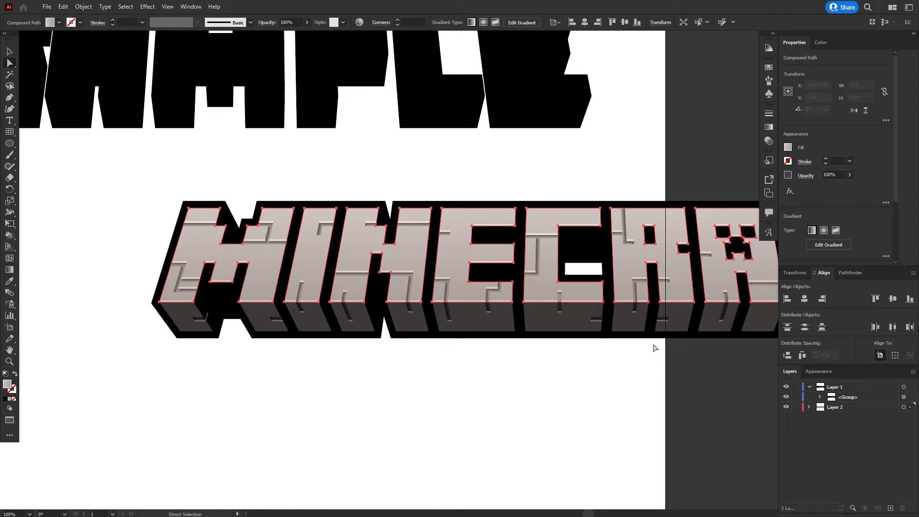
{"action": "key", "text": "v"}
{"action": "left_click", "coordinate": [628, 317]}
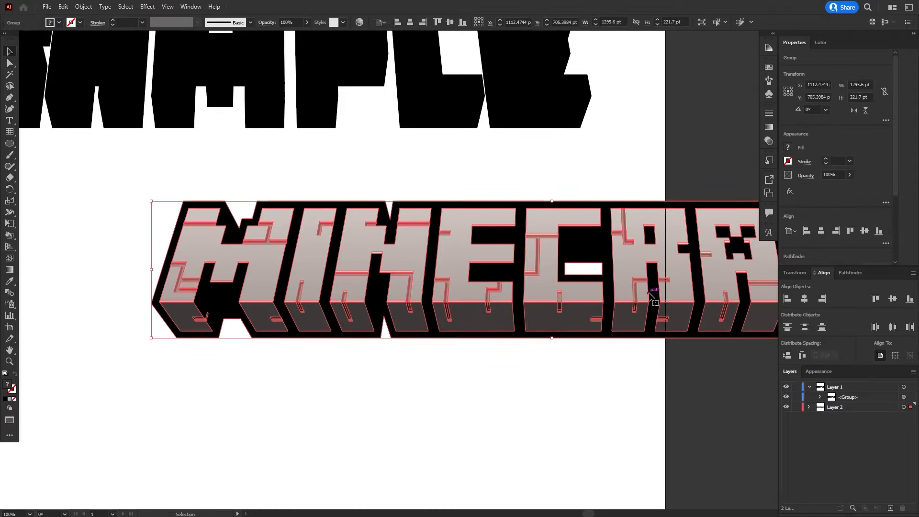
{"action": "left_click_drag", "start_coordinate": [650, 296], "coordinate": [386, 315]}
{"action": "left_click", "coordinate": [804, 298]}
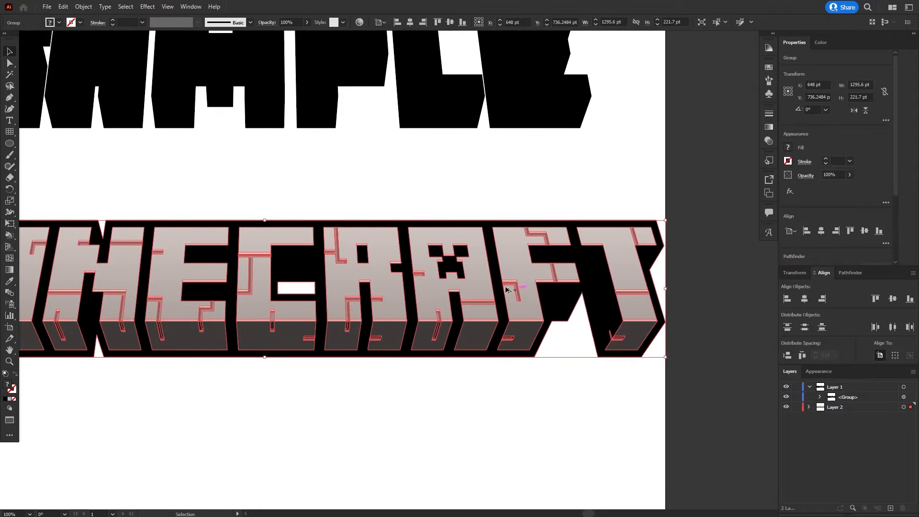
Scale the Minecraft logo down proportionally about its centre to slightly wider than the sample lettering and deselect it.
{"action": "key", "text": "ctrl+0"}
{"action": "key", "text": "q"}
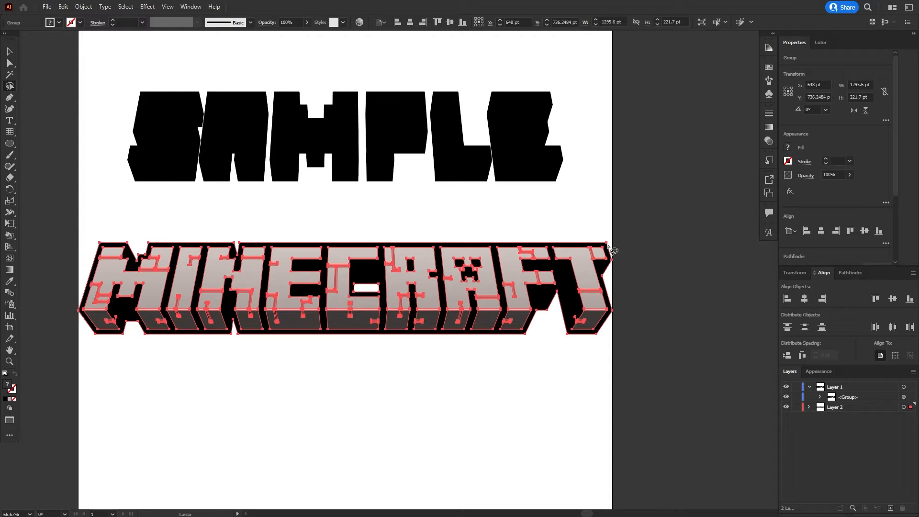
{"action": "key", "text": "v"}
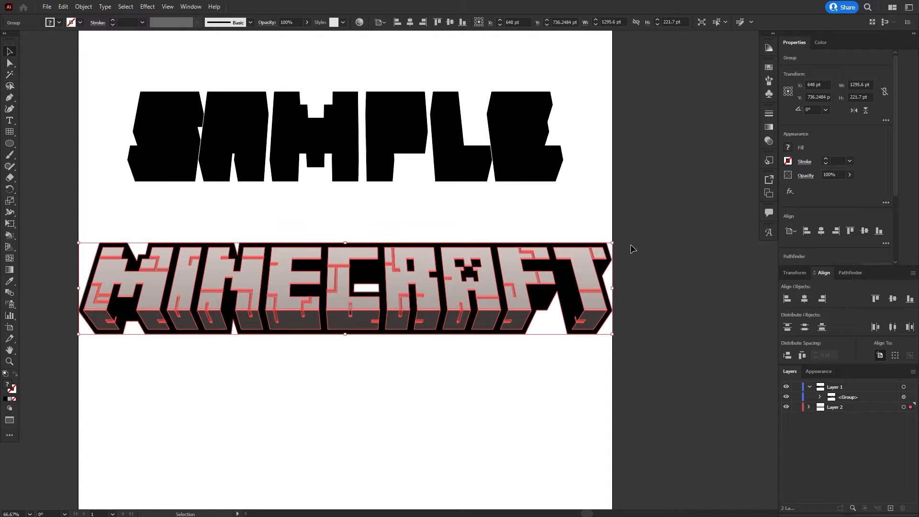
{"action": "left_click_drag", "start_coordinate": [614, 243], "coordinate": [572, 250]}
{"action": "left_click", "coordinate": [569, 206]}
{"action": "left_click_drag", "start_coordinate": [453, 237], "coordinate": [485, 284]}
{"action": "scroll", "coordinate": [451, 299], "scroll_direction": "up", "scroll_amount": 1}
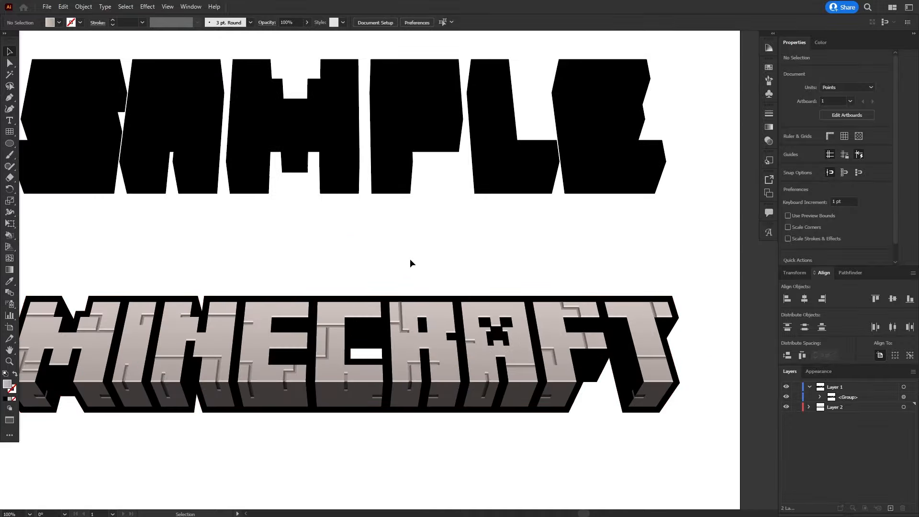
Lock Layer 2 and make Layer 1 active by selecting its artwork, leaving nothing selected at the end.
{"action": "left_click_drag", "start_coordinate": [344, 300], "coordinate": [416, 307]}
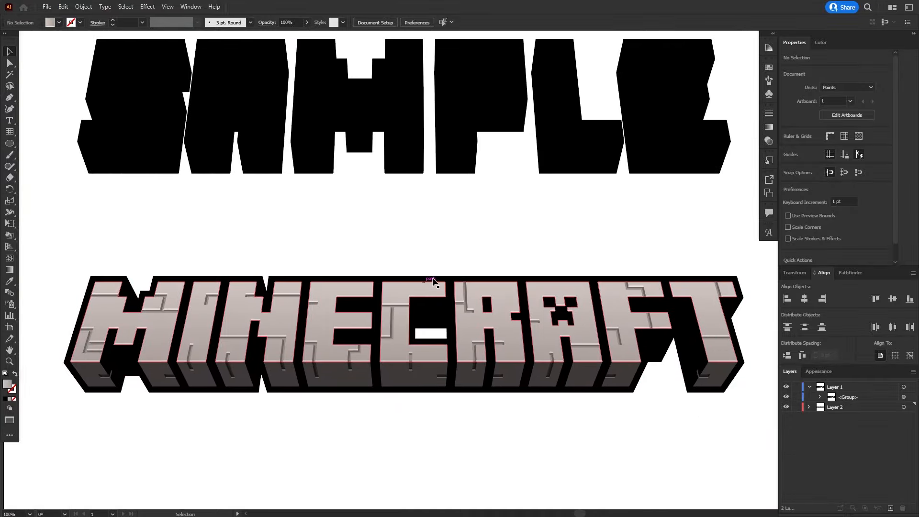
{"action": "left_click", "coordinate": [819, 397]}
{"action": "left_click", "coordinate": [819, 396]}
{"action": "left_click", "coordinate": [795, 406]}
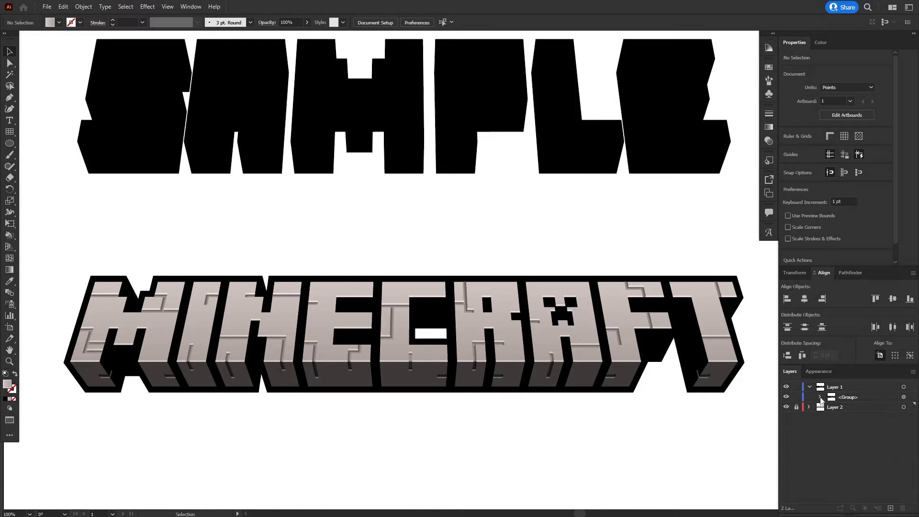
{"action": "left_click", "coordinate": [908, 387]}
{"action": "left_click", "coordinate": [913, 387]}
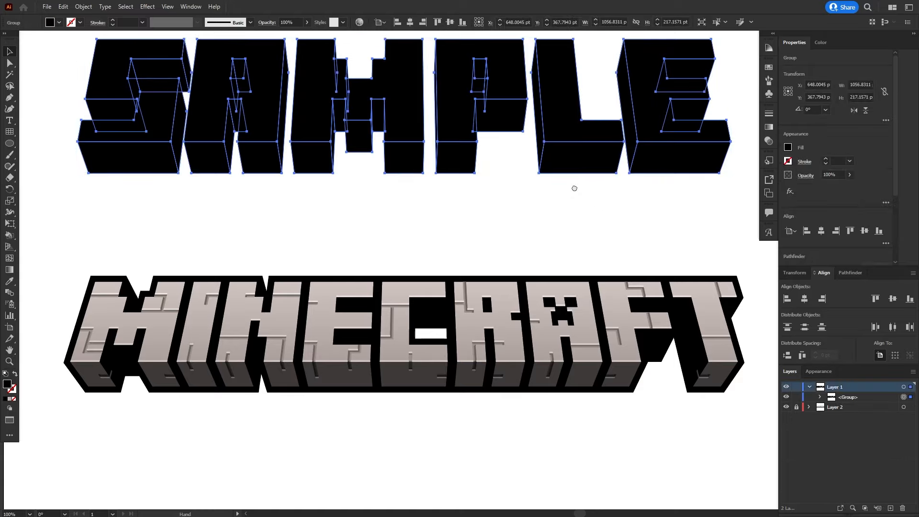
{"action": "left_click_drag", "start_coordinate": [574, 188], "coordinate": [574, 237]}
{"action": "left_click", "coordinate": [525, 296]}
Examine the black outline, face shading and crack details of the reference Minecraft logo up close.
{"action": "left_click_drag", "start_coordinate": [382, 272], "coordinate": [459, 167]}
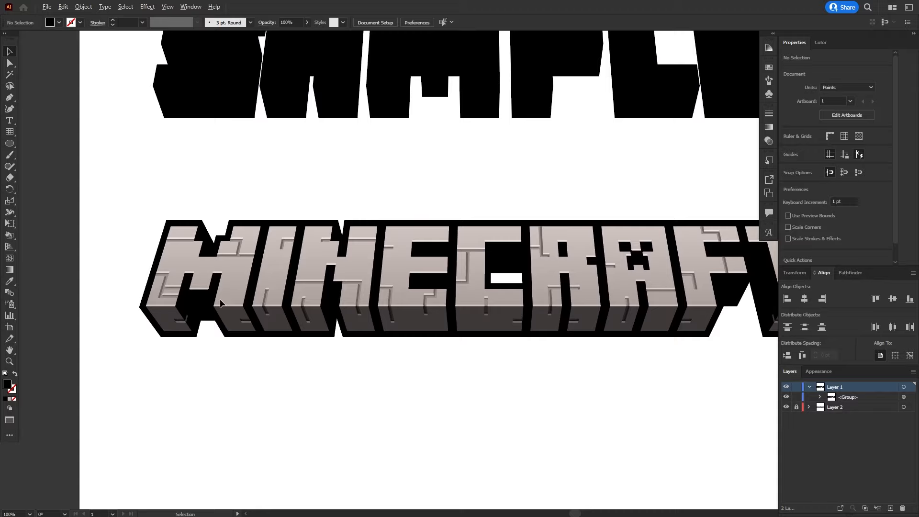
{"action": "scroll", "coordinate": [217, 299], "scroll_direction": "up", "scroll_amount": 2}
{"action": "left_click_drag", "start_coordinate": [241, 296], "coordinate": [314, 320]}
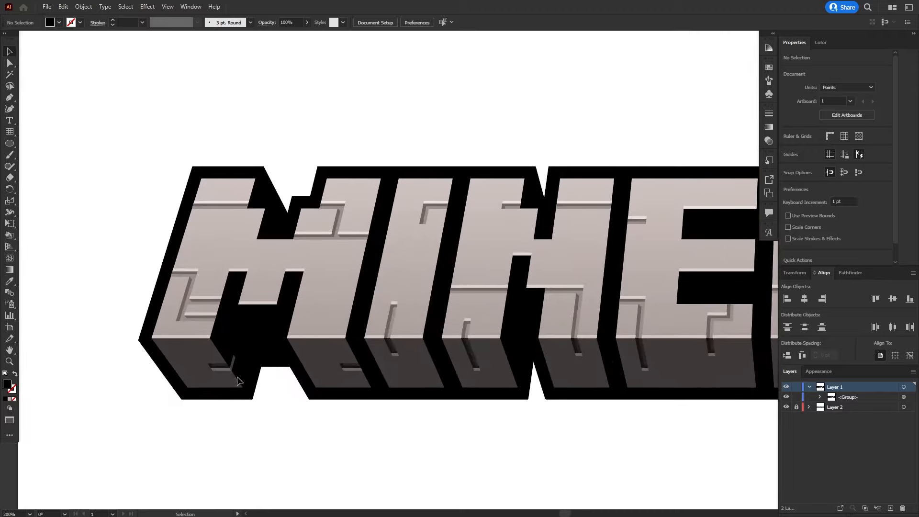
{"action": "left_click_drag", "start_coordinate": [368, 317], "coordinate": [247, 327]}
{"action": "left_click_drag", "start_coordinate": [119, 346], "coordinate": [352, 331]}
{"action": "scroll", "coordinate": [324, 361], "scroll_direction": "up", "scroll_amount": 1}
{"action": "scroll", "coordinate": [385, 345], "scroll_direction": "down", "scroll_amount": 3}
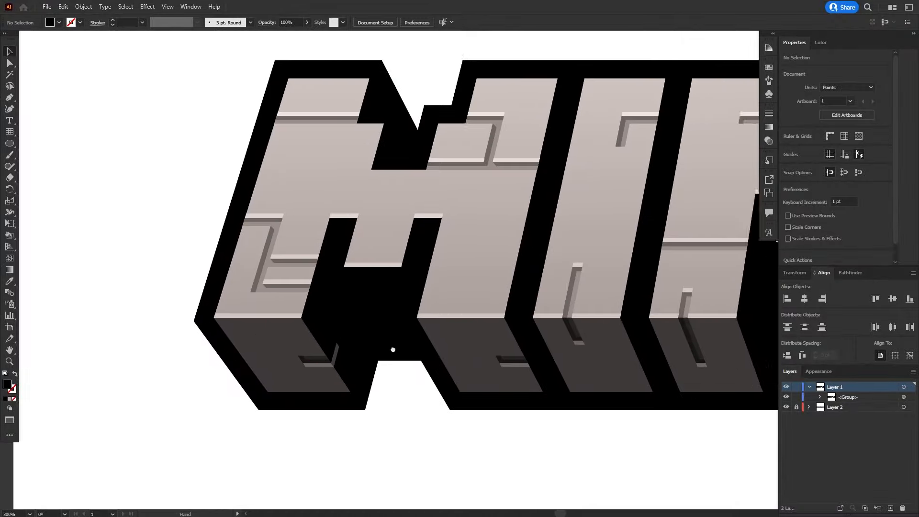
{"action": "scroll", "coordinate": [276, 269], "scroll_direction": "up", "scroll_amount": 3}
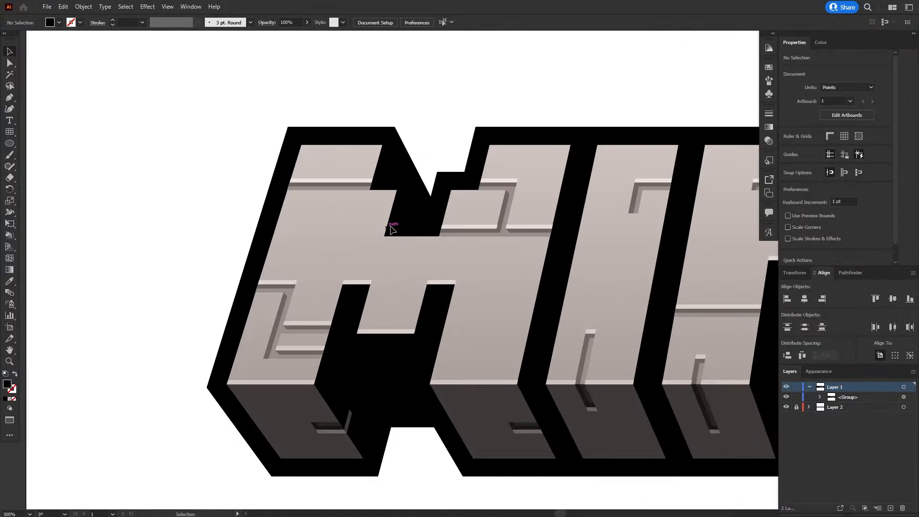
{"action": "left_click_drag", "start_coordinate": [389, 225], "coordinate": [312, 238]}
{"action": "scroll", "coordinate": [386, 260], "scroll_direction": "down", "scroll_amount": 3}
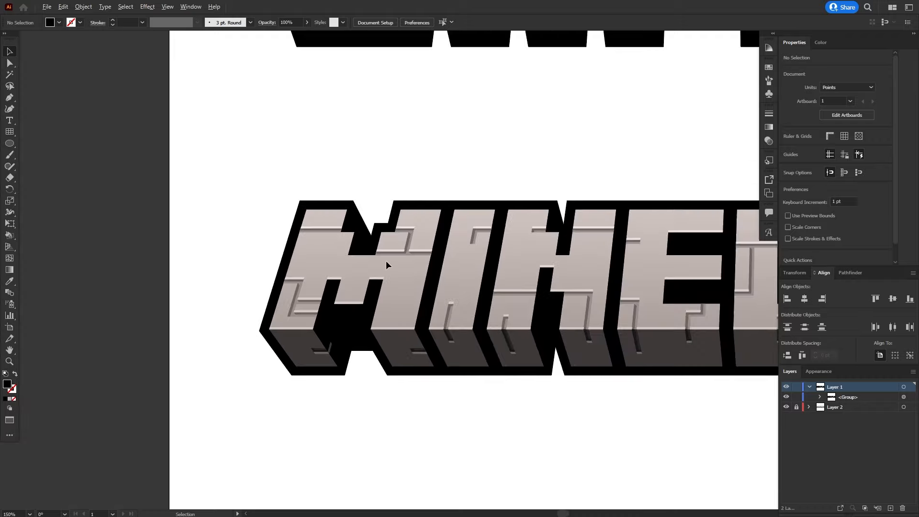
Inspect the crack highlights, shadows and dark undersides across the whole width of the Minecraft reference logo.
{"action": "left_click_drag", "start_coordinate": [386, 260], "coordinate": [188, 273]}
{"action": "left_click_drag", "start_coordinate": [660, 276], "coordinate": [365, 258]}
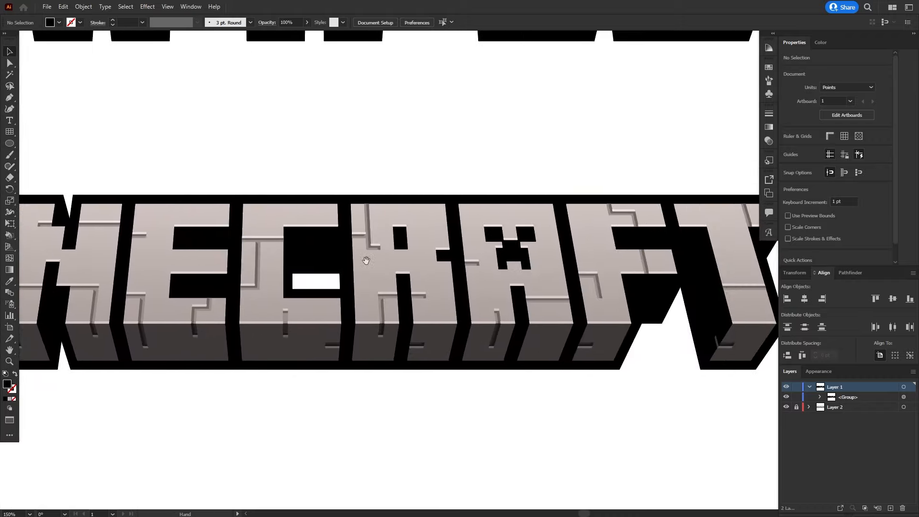
{"action": "left_click_drag", "start_coordinate": [561, 264], "coordinate": [390, 294]}
{"action": "left_click_drag", "start_coordinate": [291, 302], "coordinate": [619, 281]}
{"action": "left_click_drag", "start_coordinate": [413, 282], "coordinate": [670, 271]}
{"action": "left_click_drag", "start_coordinate": [261, 260], "coordinate": [380, 292]}
{"action": "scroll", "coordinate": [380, 291], "scroll_direction": "up", "scroll_amount": 2}
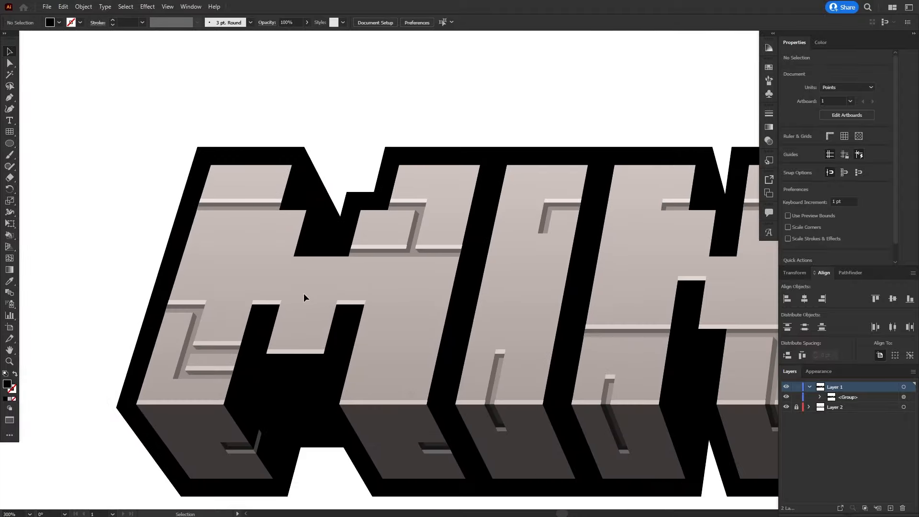
{"action": "left_click_drag", "start_coordinate": [308, 310], "coordinate": [254, 262]}
{"action": "left_click_drag", "start_coordinate": [324, 244], "coordinate": [348, 290]}
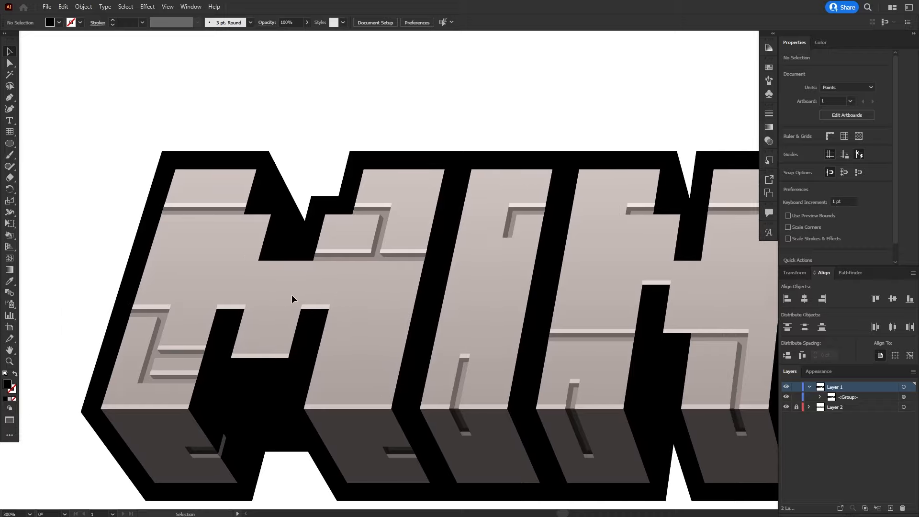
{"action": "scroll", "coordinate": [338, 294], "scroll_direction": "down", "scroll_amount": 3}
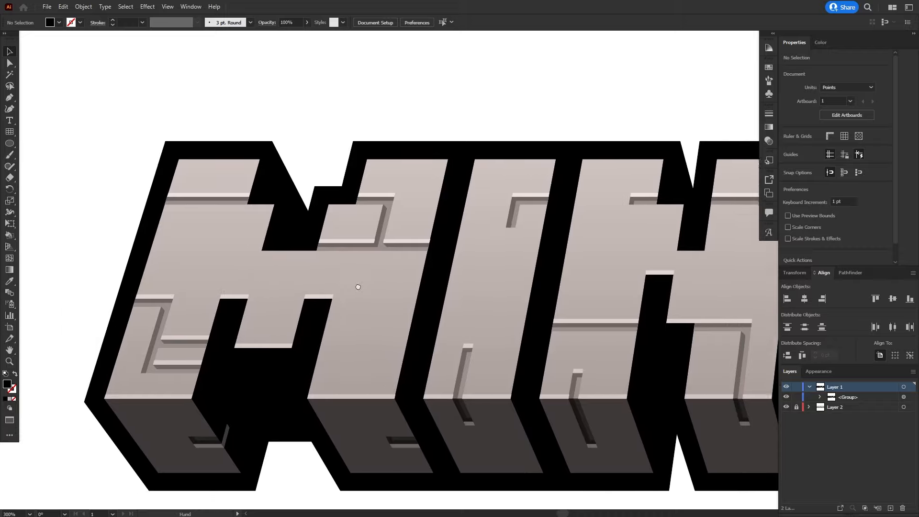
{"action": "scroll", "coordinate": [417, 370], "scroll_direction": "right", "scroll_amount": 20}
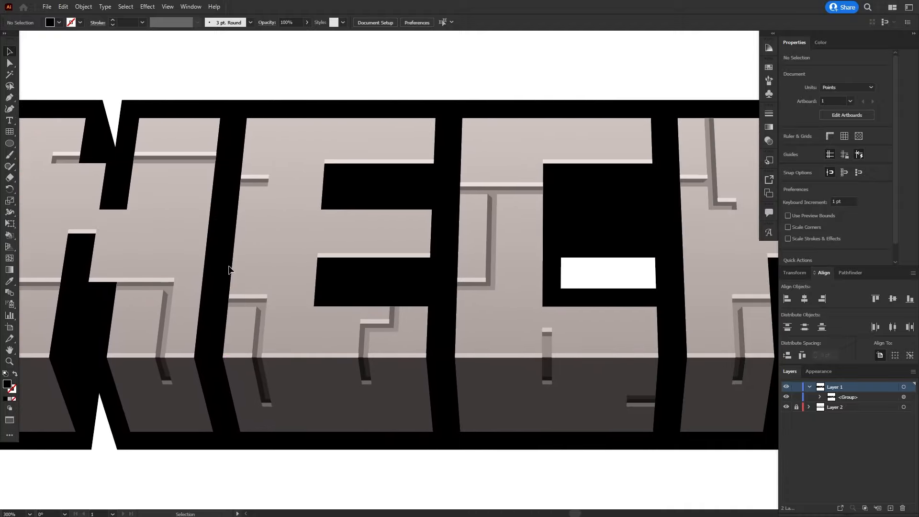
{"action": "left_click_drag", "start_coordinate": [228, 269], "coordinate": [553, 318]}
{"action": "left_click_drag", "start_coordinate": [99, 369], "coordinate": [308, 311]}
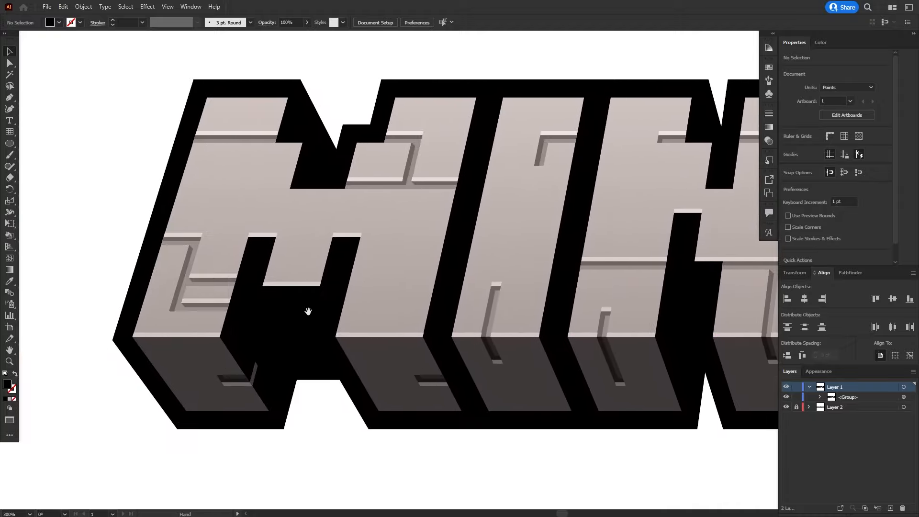
{"action": "left_click_drag", "start_coordinate": [365, 269], "coordinate": [343, 343]}
{"action": "scroll", "coordinate": [381, 221], "scroll_direction": "down", "scroll_amount": 2}
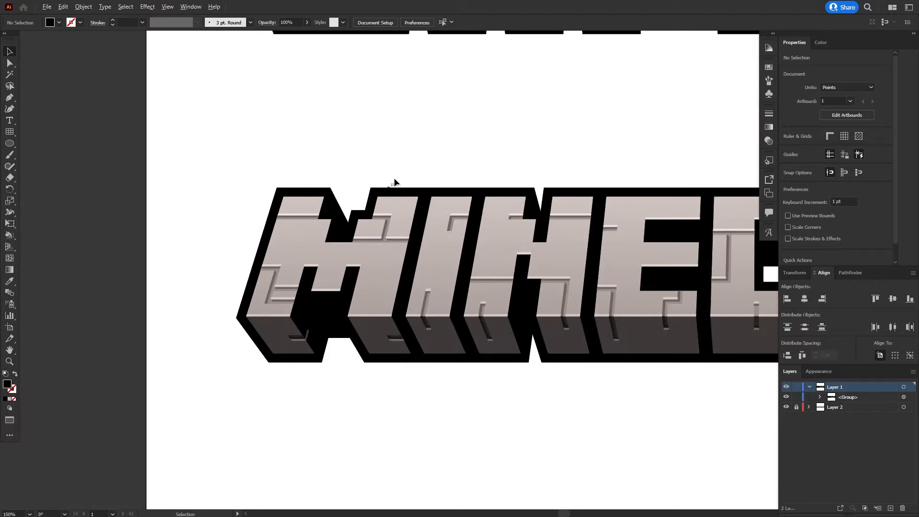
Select the front faces of all six letters in the sample lettering.
{"action": "left_click_drag", "start_coordinate": [420, 123], "coordinate": [365, 297]}
{"action": "left_click_drag", "start_coordinate": [393, 215], "coordinate": [380, 268]}
{"action": "left_click_drag", "start_coordinate": [366, 322], "coordinate": [369, 215]}
{"action": "left_click_drag", "start_coordinate": [369, 273], "coordinate": [349, 320]}
{"action": "key", "text": "a"}
{"action": "left_click", "coordinate": [291, 119]}
{"action": "left_click_drag", "start_coordinate": [458, 217], "coordinate": [441, 378]}
{"action": "left_click", "coordinate": [392, 239], "text": "shift"}
{"action": "left_click", "coordinate": [498, 231], "text": "shift"}
{"action": "left_click_drag", "start_coordinate": [566, 265], "coordinate": [290, 260]}
{"action": "left_click", "coordinate": [460, 212], "text": "shift"}
{"action": "left_click_drag", "start_coordinate": [603, 244], "coordinate": [437, 256]}
{"action": "left_click", "coordinate": [439, 254], "text": "shift"}
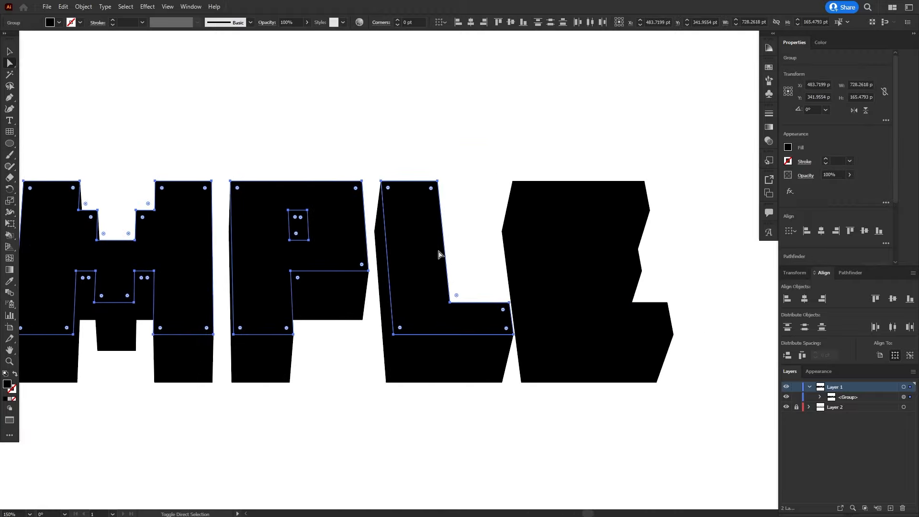
{"action": "left_click", "coordinate": [529, 248], "text": "shift"}
Unlock Layer 2 and fill the selected front faces with the gradient sampled from the Minecraft logo's front faces.
{"action": "left_click_drag", "start_coordinate": [507, 309], "coordinate": [537, 257]}
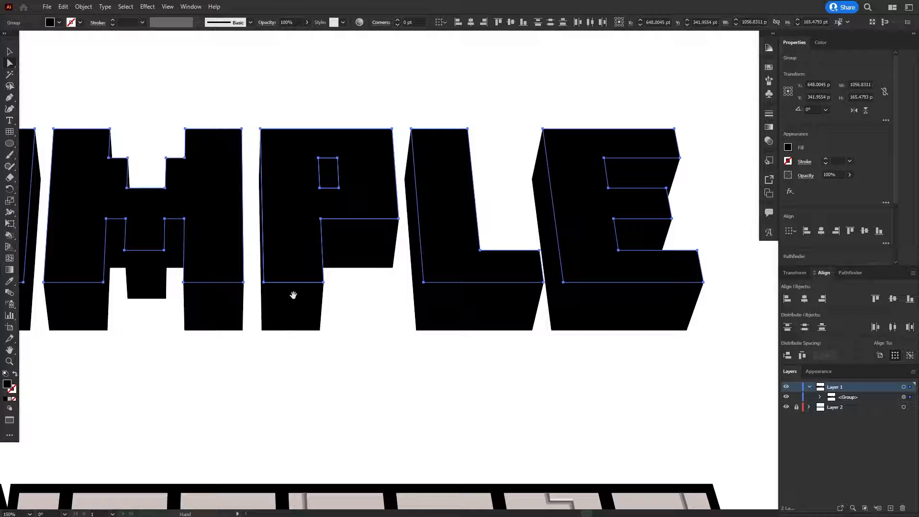
{"action": "left_click_drag", "start_coordinate": [294, 296], "coordinate": [577, 170]}
{"action": "left_click_drag", "start_coordinate": [341, 336], "coordinate": [520, 227]}
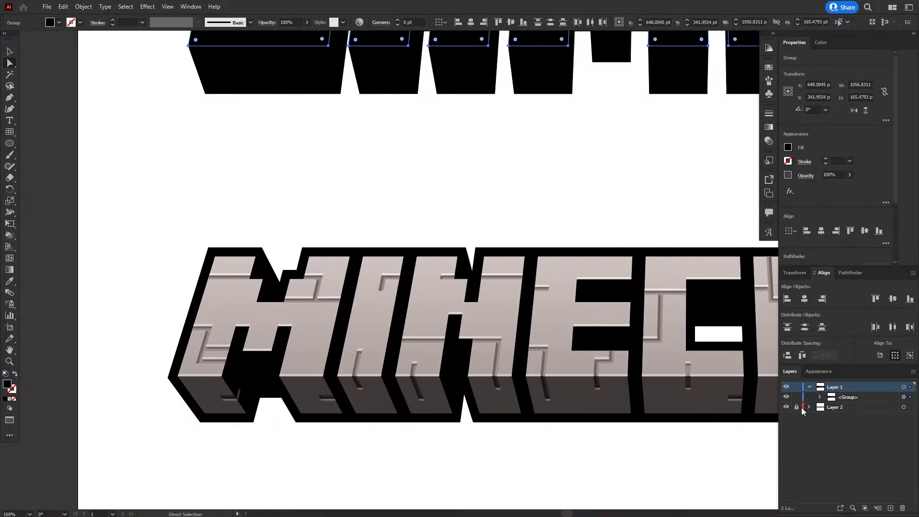
{"action": "key", "text": "i"}
{"action": "left_click", "coordinate": [498, 344]}
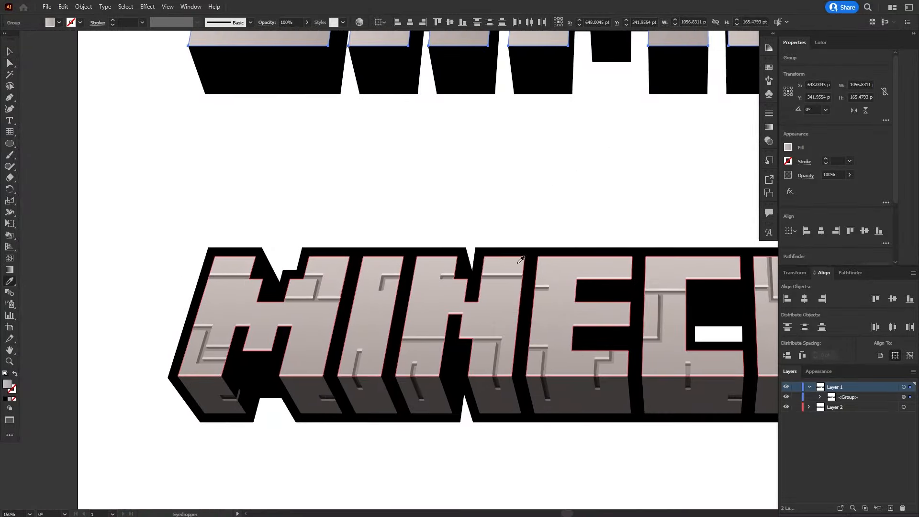
Try a gradient angle of 90° on the sample lettering's front faces, settle on -90°, and deselect the lettering.
{"action": "left_click_drag", "start_coordinate": [519, 160], "coordinate": [459, 310]}
{"action": "left_click_drag", "start_coordinate": [361, 355], "coordinate": [388, 217]}
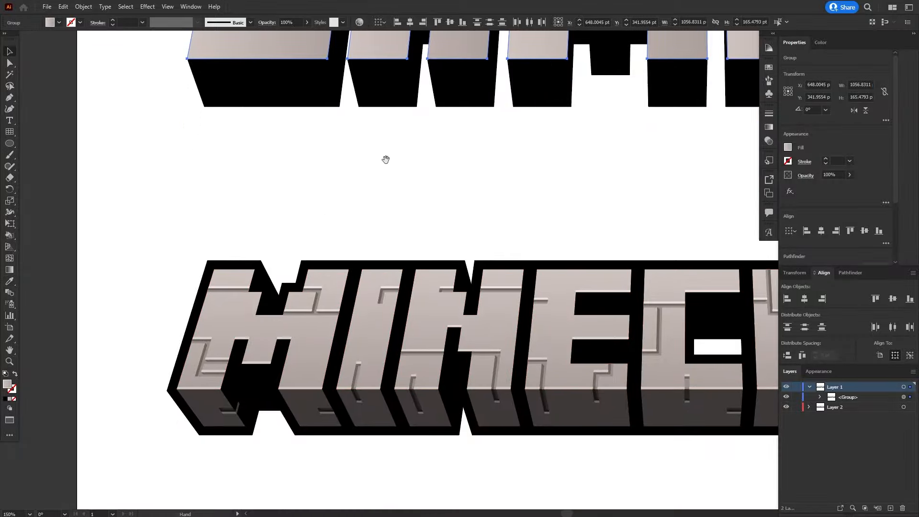
{"action": "left_click_drag", "start_coordinate": [385, 158], "coordinate": [421, 417]}
{"action": "key", "text": "v"}
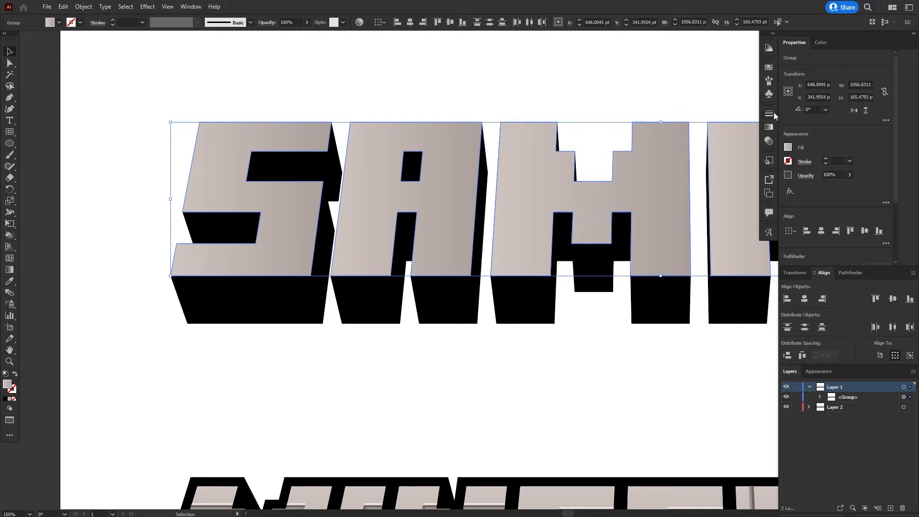
{"action": "left_click", "coordinate": [768, 128]}
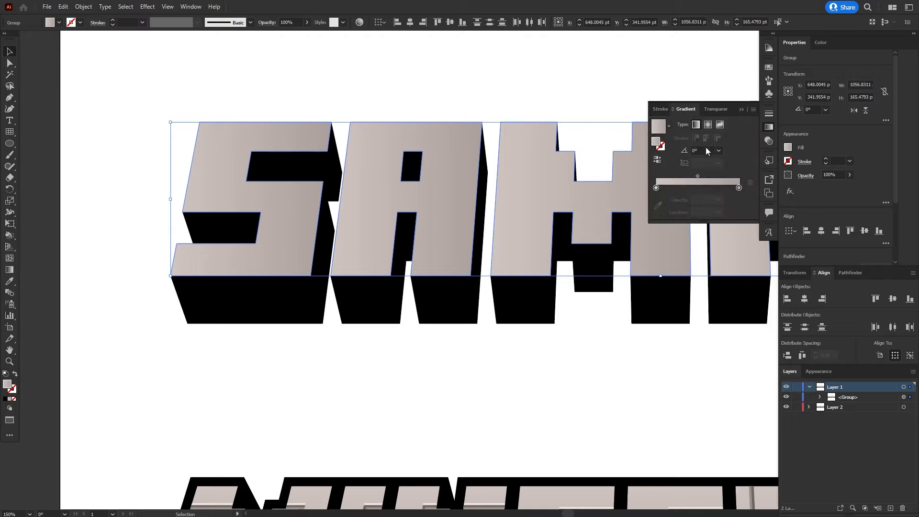
{"action": "left_click", "coordinate": [704, 150]}
{"action": "type", "text": "90"}
{"action": "key", "text": "Return"}
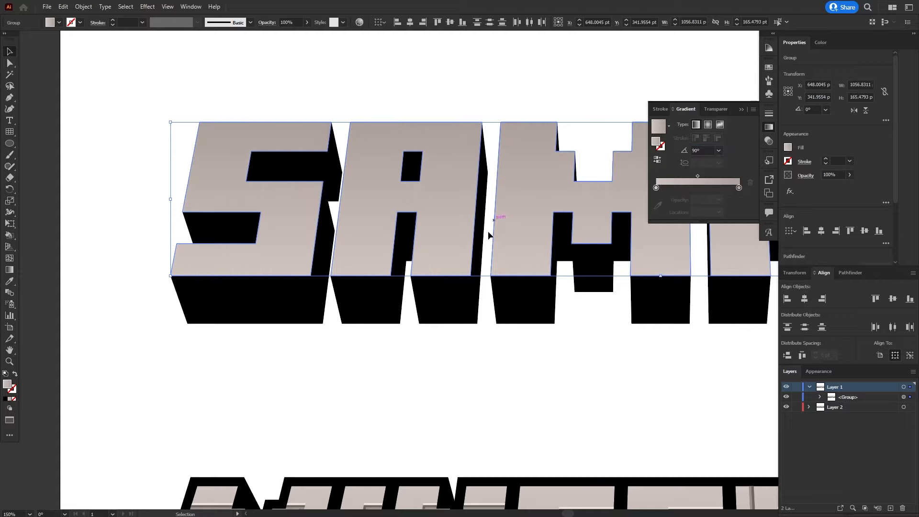
{"action": "left_click_drag", "start_coordinate": [464, 324], "coordinate": [429, 314]}
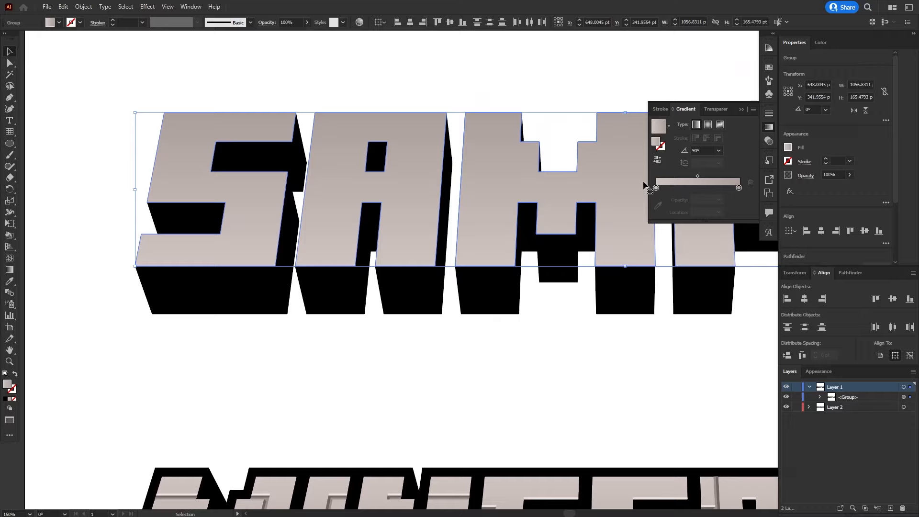
{"action": "left_click", "coordinate": [704, 150]}
{"action": "type", "text": "-90"}
{"action": "key", "text": "Return"}
{"action": "left_click", "coordinate": [292, 76]}
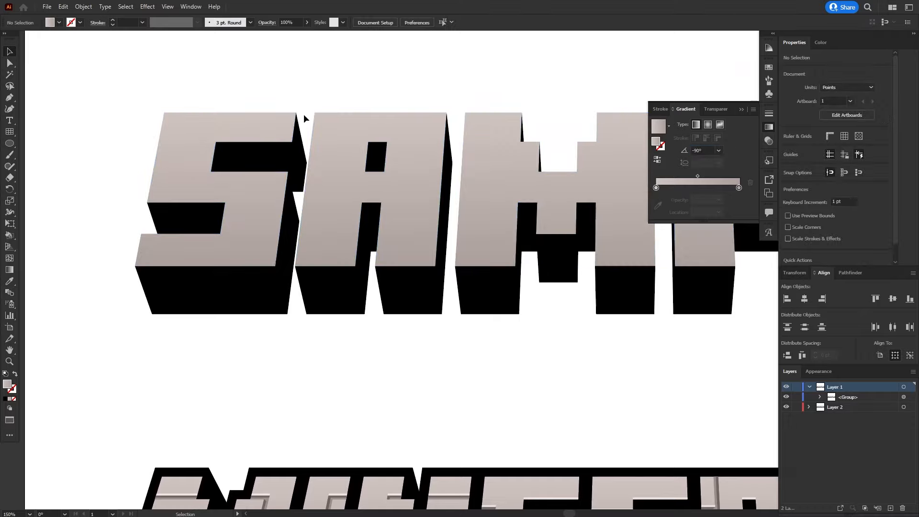
Sample and compare the gradient colours at the upper and lower ends of the Minecraft logo's front faces, and close the gradient settings.
{"action": "scroll", "coordinate": [371, 139], "scroll_direction": "down", "scroll_amount": 5}
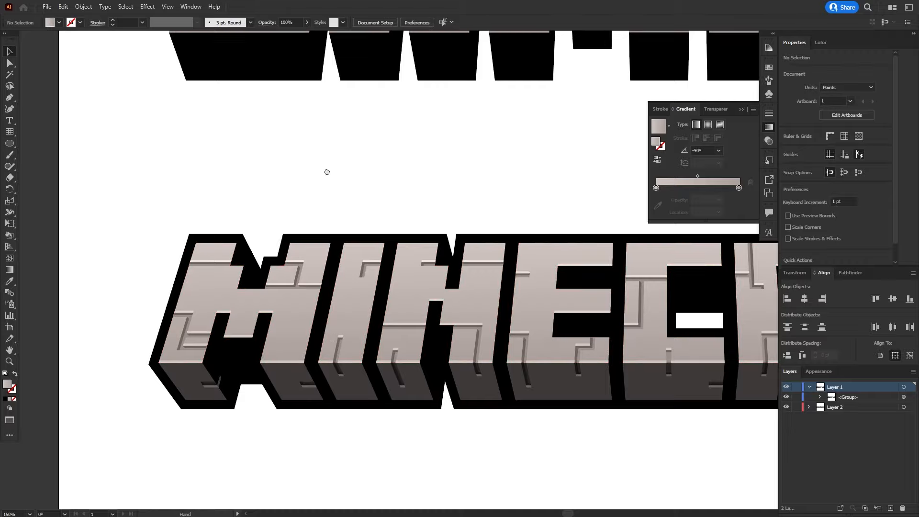
{"action": "left_click_drag", "start_coordinate": [326, 173], "coordinate": [412, 141]}
{"action": "scroll", "coordinate": [293, 431], "scroll_direction": "up", "scroll_amount": 4}
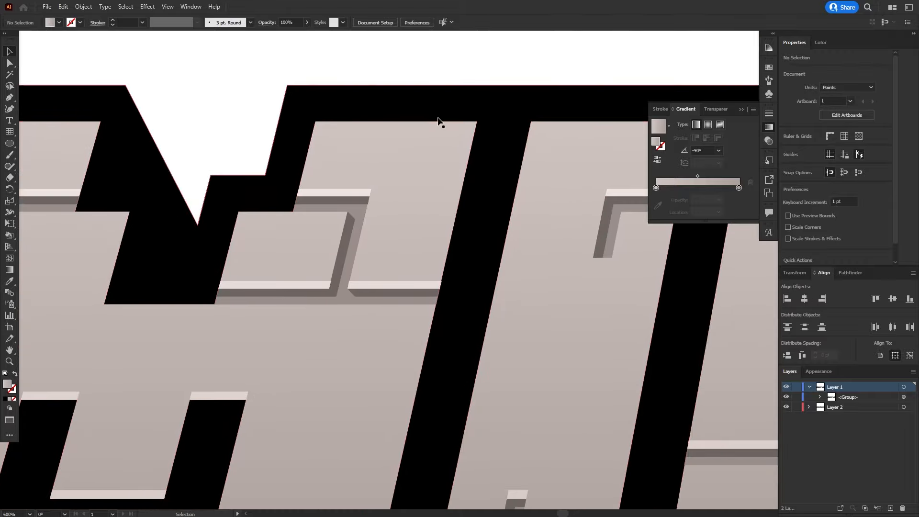
{"action": "key", "text": "i"}
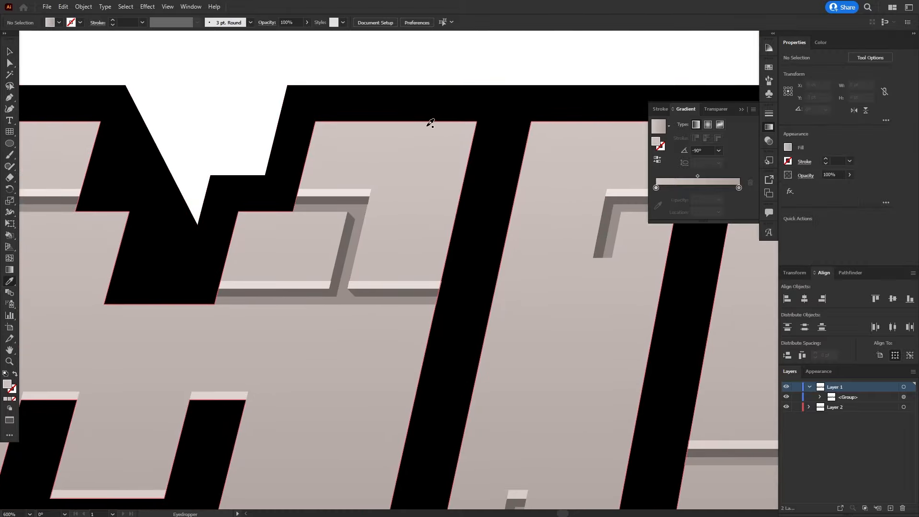
{"action": "left_click", "coordinate": [430, 123]}
{"action": "left_click", "coordinate": [818, 43]}
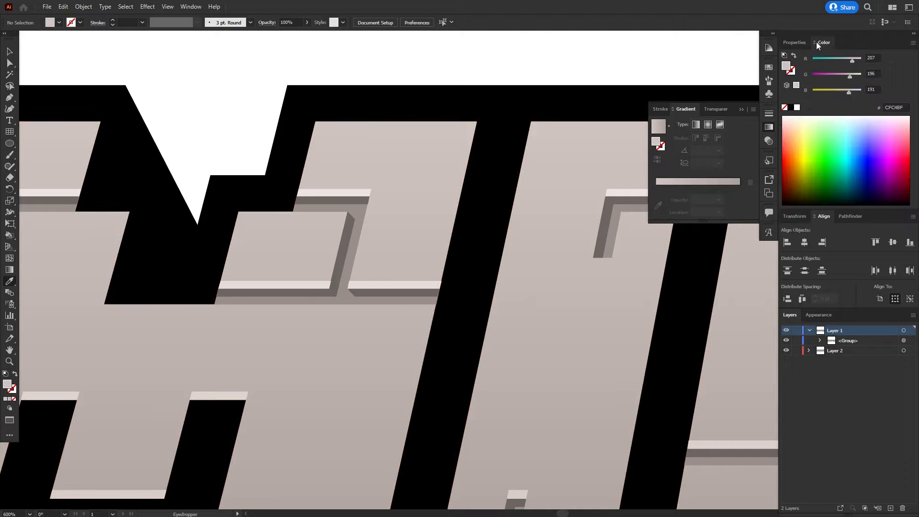
{"action": "left_click_drag", "start_coordinate": [413, 292], "coordinate": [489, 41]}
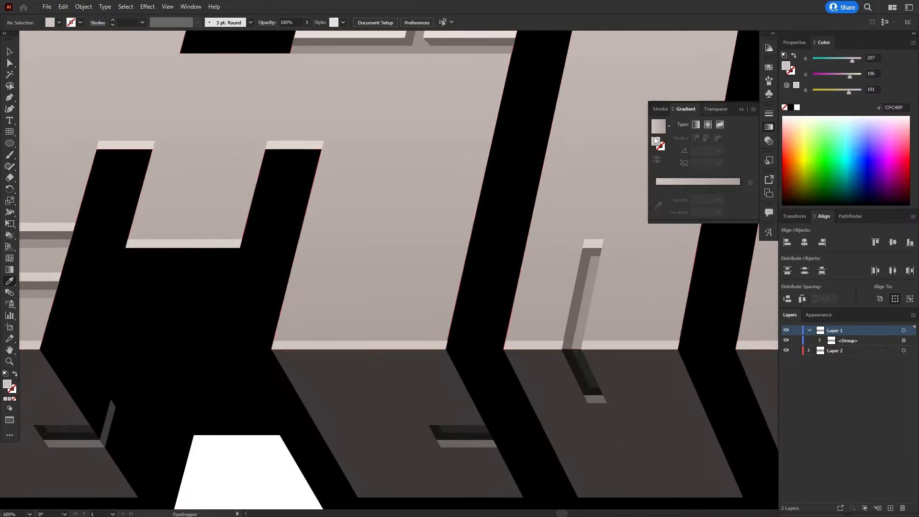
{"action": "left_click", "coordinate": [339, 329]}
{"action": "scroll", "coordinate": [422, 233], "scroll_direction": "up", "scroll_amount": 5}
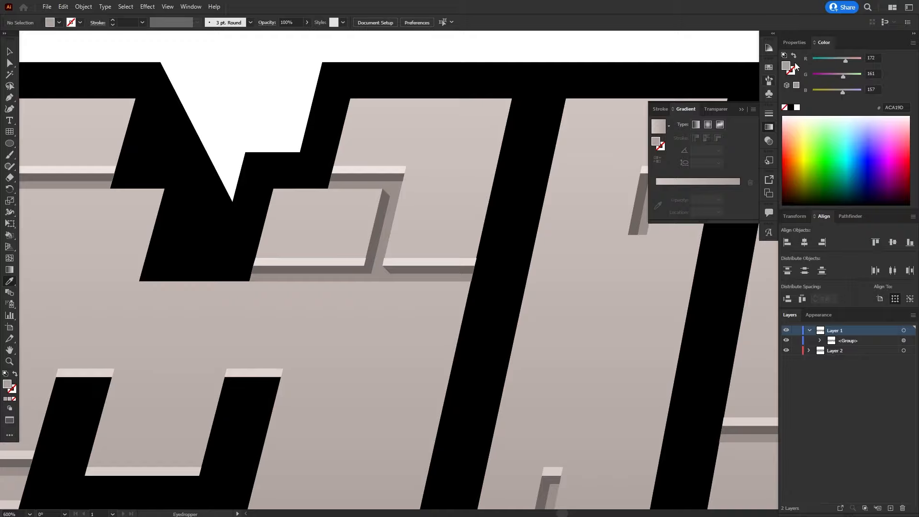
{"action": "left_click", "coordinate": [453, 101]}
{"action": "left_click_drag", "start_coordinate": [426, 119], "coordinate": [376, 288]}
{"action": "key", "text": "v"}
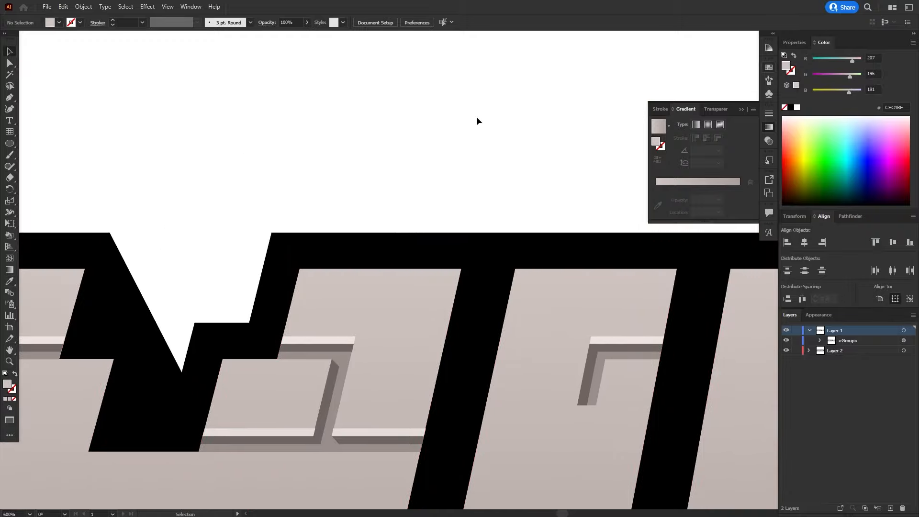
{"action": "scroll", "coordinate": [476, 116], "scroll_direction": "down", "scroll_amount": 3}
{"action": "left_click", "coordinate": [773, 127]}
Select the lowest underside faces of all the letters in the sample lettering, from the S to the E.
{"action": "left_click_drag", "start_coordinate": [508, 115], "coordinate": [419, 262]}
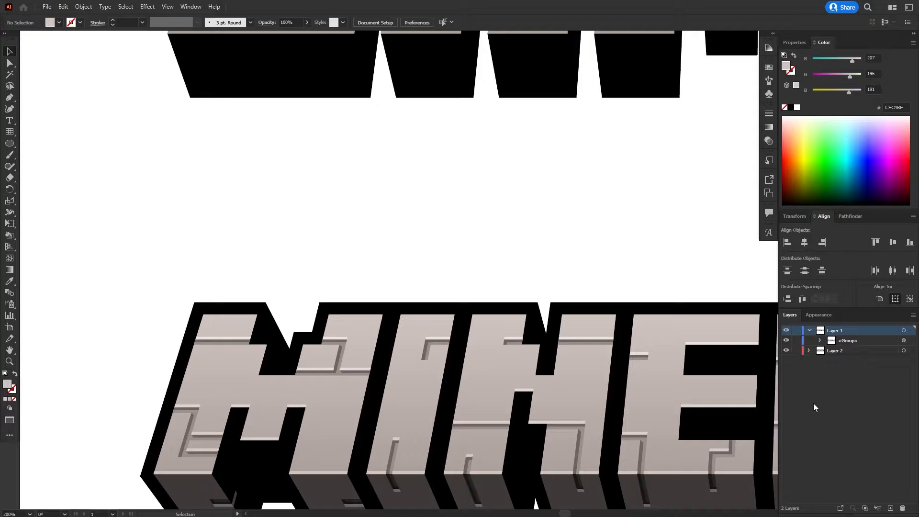
{"action": "left_click_drag", "start_coordinate": [540, 241], "coordinate": [508, 452]}
{"action": "key", "text": "a"}
{"action": "left_click", "coordinate": [229, 271]}
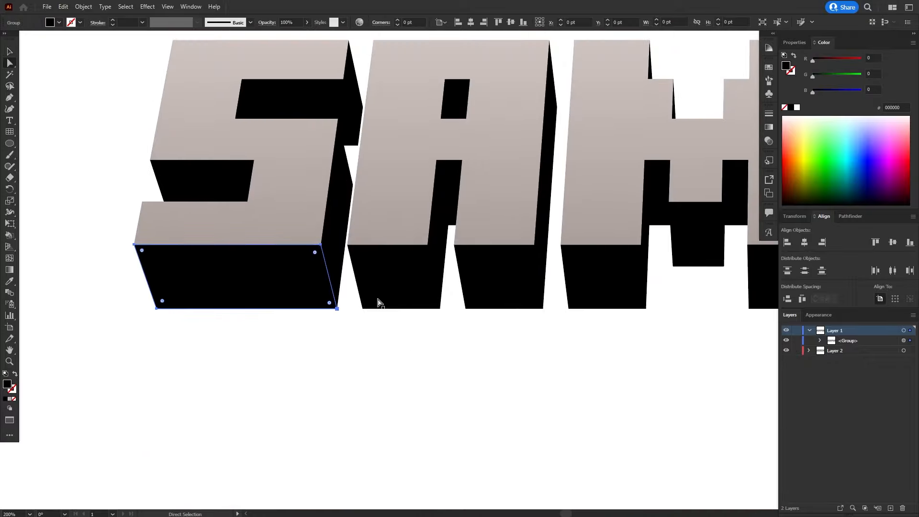
{"action": "left_click", "coordinate": [422, 292], "text": "shift"}
{"action": "left_click_drag", "start_coordinate": [488, 342], "coordinate": [258, 375]}
{"action": "left_click", "coordinate": [295, 305], "text": "shift"}
{"action": "left_click", "coordinate": [359, 301], "text": "shift"}
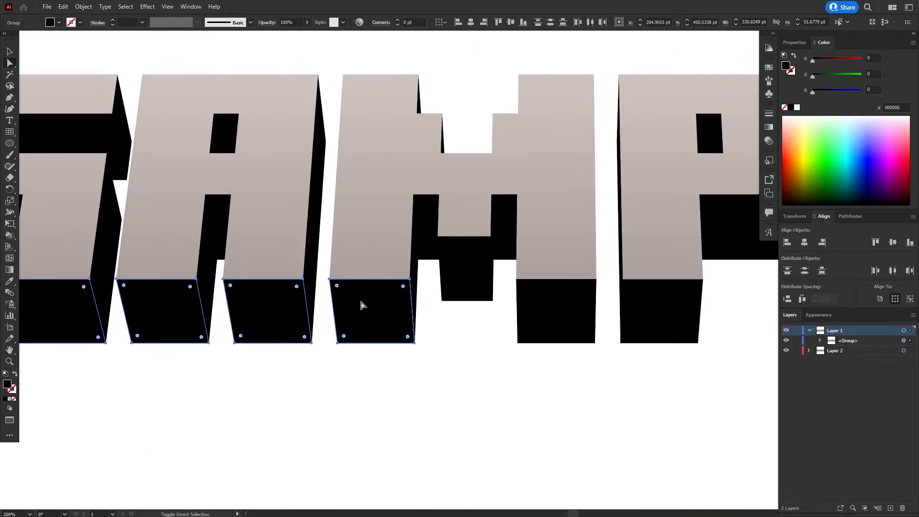
{"action": "left_click_drag", "start_coordinate": [469, 366], "coordinate": [266, 373]}
{"action": "left_click", "coordinate": [367, 334], "text": "shift"}
{"action": "left_click", "coordinate": [462, 325], "text": "shift"}
{"action": "left_click_drag", "start_coordinate": [656, 323], "coordinate": [326, 311]}
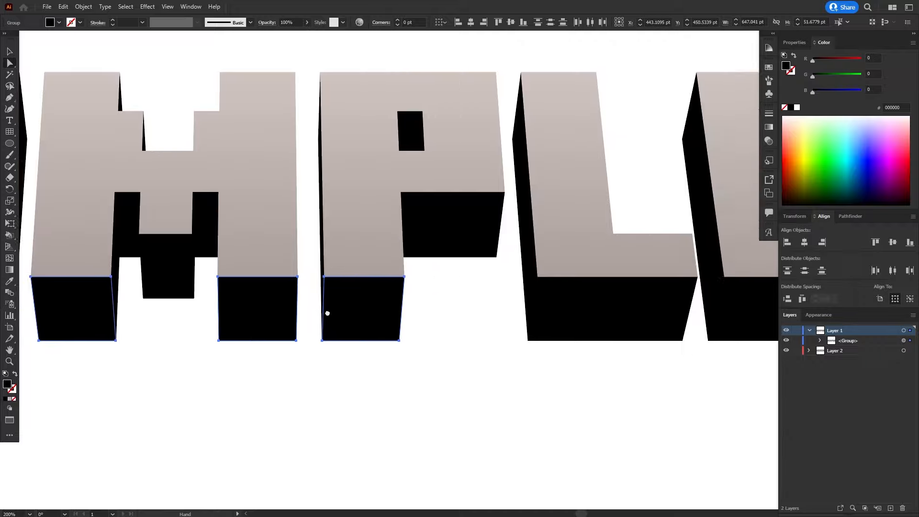
{"action": "left_click", "coordinate": [390, 310], "text": "shift"}
{"action": "left_click", "coordinate": [561, 315], "text": "shift"}
Fill the selected underside faces with the dark grey #3D3938 sampled from the Minecraft logo's underside, and clear the selection.
{"action": "left_click_drag", "start_coordinate": [451, 342], "coordinate": [572, 154]}
{"action": "left_click_drag", "start_coordinate": [507, 348], "coordinate": [605, 71]}
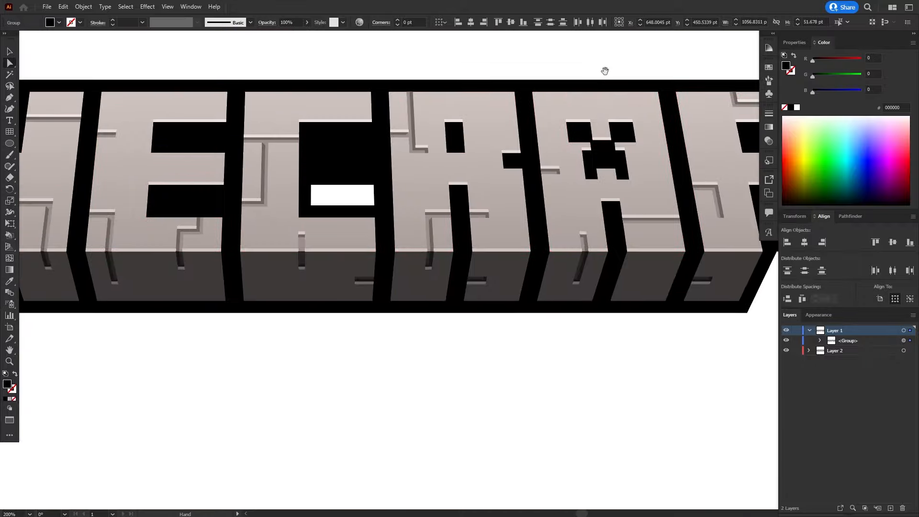
{"action": "key", "text": "i"}
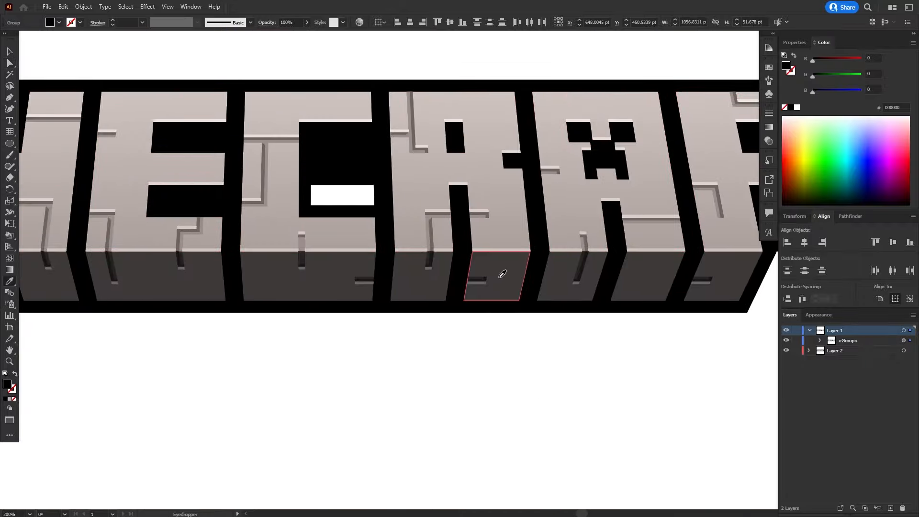
{"action": "left_click", "coordinate": [502, 274]}
{"action": "scroll", "coordinate": [498, 250], "scroll_direction": "up", "scroll_amount": 10}
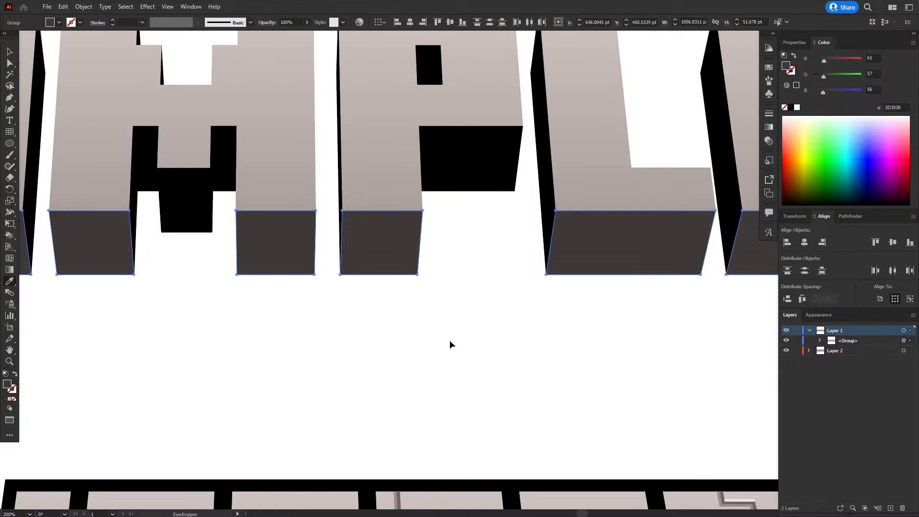
{"action": "key", "text": "v"}
{"action": "left_click", "coordinate": [450, 341]}
Compare the recoloured sample lettering with the Minecraft reference logo and lock Layer 2.
{"action": "scroll", "coordinate": [420, 299], "scroll_direction": "down", "scroll_amount": 5}
{"action": "left_click_drag", "start_coordinate": [348, 304], "coordinate": [366, 299]}
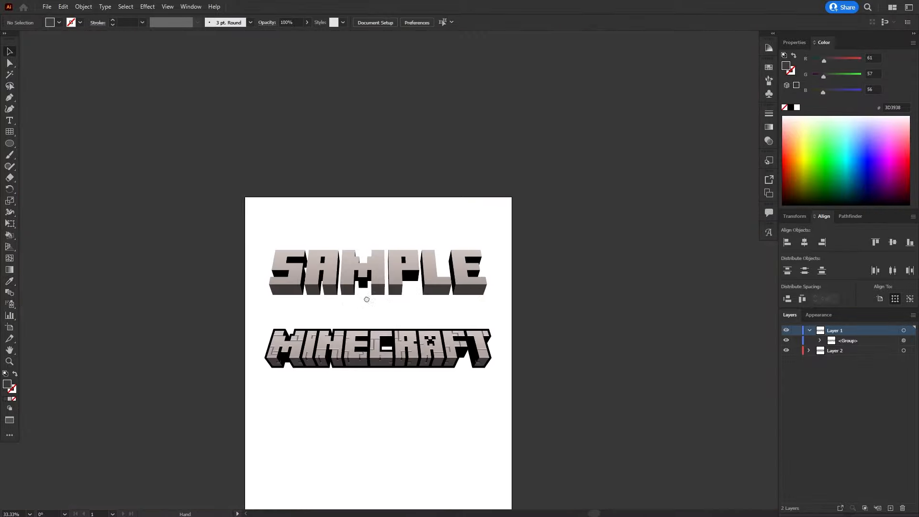
{"action": "scroll", "coordinate": [351, 265], "scroll_direction": "up", "scroll_amount": 5}
{"action": "left_click_drag", "start_coordinate": [297, 342], "coordinate": [382, 190]}
{"action": "scroll", "coordinate": [411, 382], "scroll_direction": "down", "scroll_amount": 3}
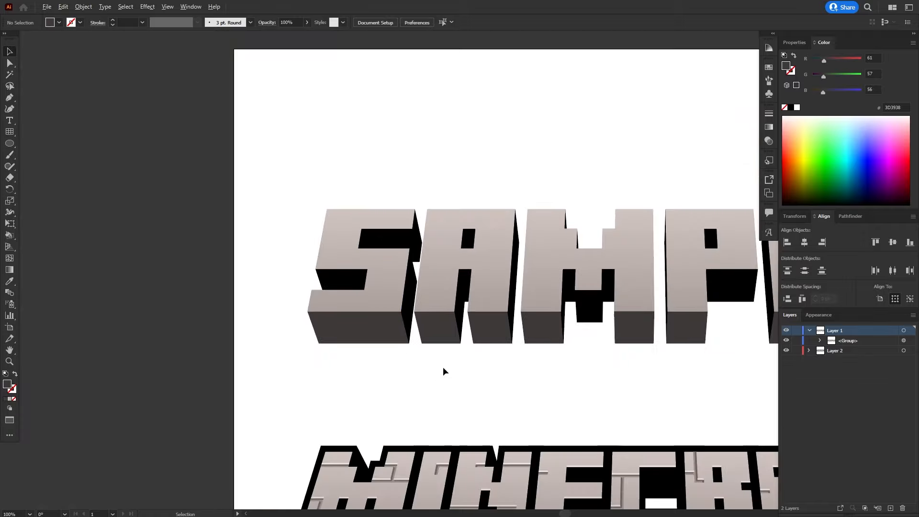
{"action": "left_click_drag", "start_coordinate": [583, 343], "coordinate": [443, 226]}
{"action": "left_click_drag", "start_coordinate": [575, 274], "coordinate": [514, 285]}
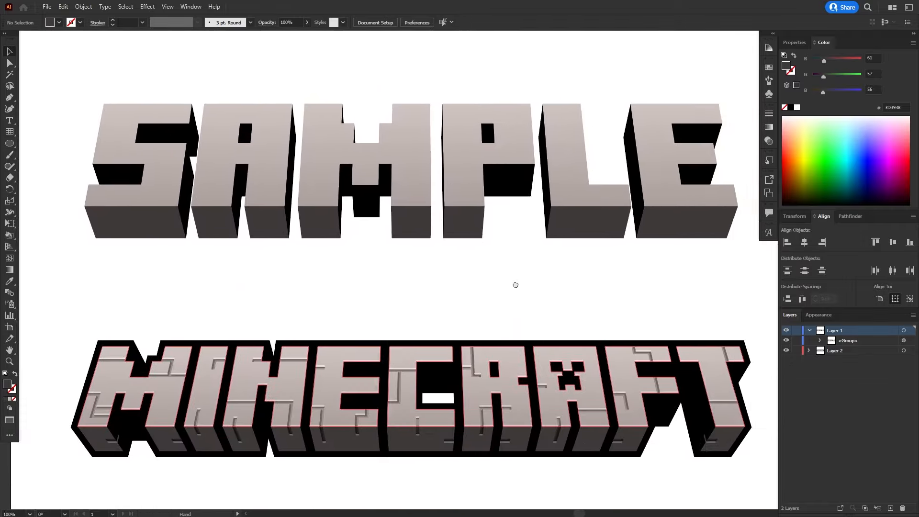
{"action": "left_click_drag", "start_coordinate": [642, 291], "coordinate": [639, 322]}
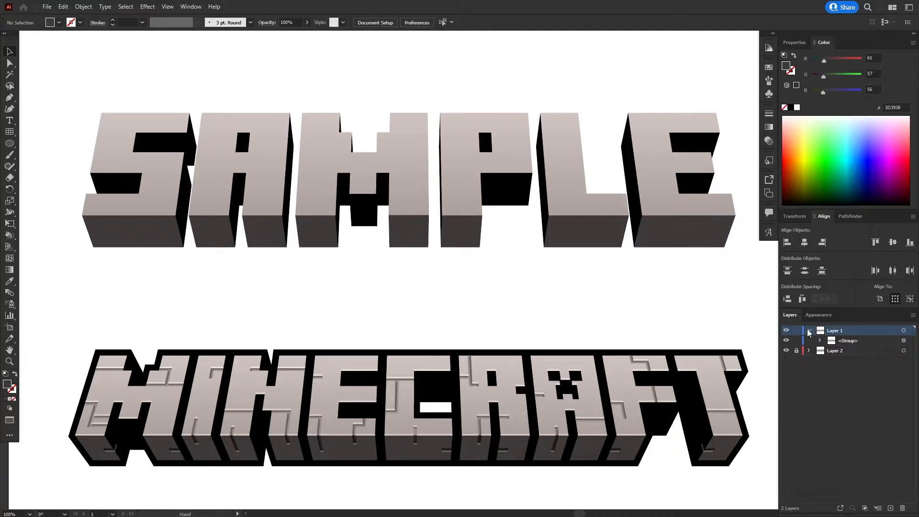
Collapse Layer 1 and examine the black outline and surface details of the Minecraft logo against the sample lettering.
{"action": "left_click", "coordinate": [808, 331]}
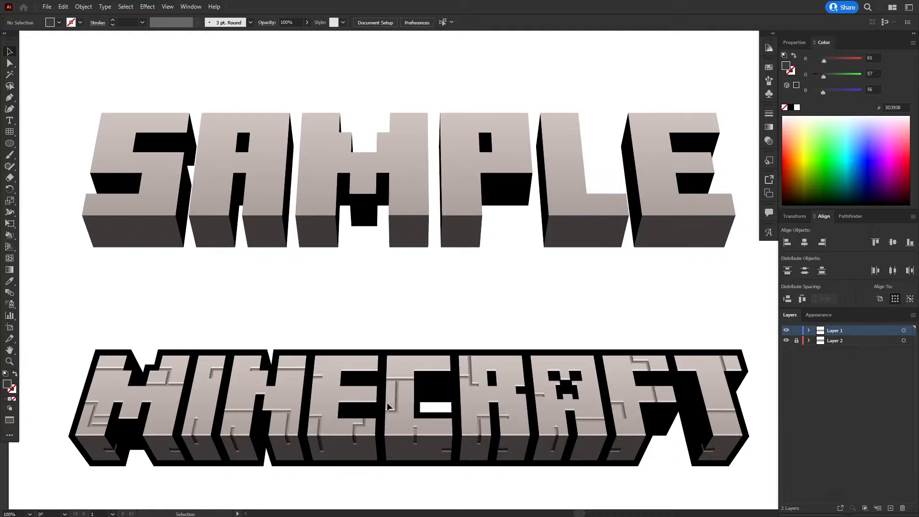
{"action": "scroll", "coordinate": [318, 395], "scroll_direction": "up", "scroll_amount": 2}
{"action": "left_click_drag", "start_coordinate": [234, 381], "coordinate": [541, 275]}
{"action": "left_click_drag", "start_coordinate": [408, 289], "coordinate": [498, 259]}
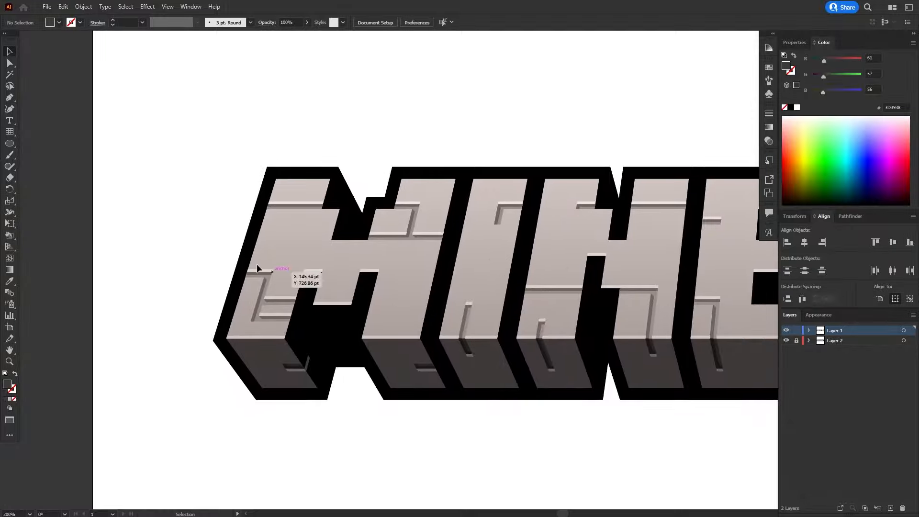
{"action": "scroll", "coordinate": [258, 128], "scroll_direction": "up", "scroll_amount": 2}
{"action": "scroll", "coordinate": [292, 238], "scroll_direction": "down", "scroll_amount": 2}
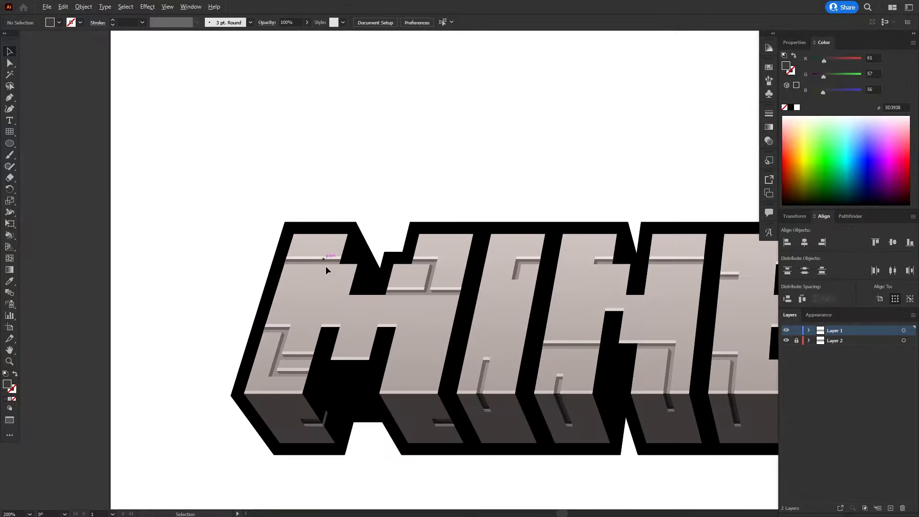
{"action": "left_click_drag", "start_coordinate": [321, 282], "coordinate": [285, 231]}
{"action": "left_click_drag", "start_coordinate": [511, 302], "coordinate": [409, 349]}
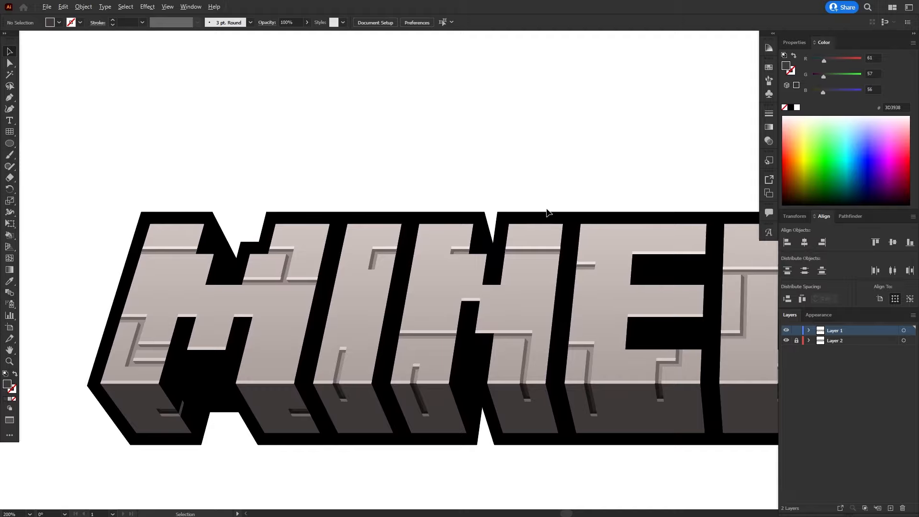
{"action": "scroll", "coordinate": [548, 212], "scroll_direction": "down", "scroll_amount": 1}
{"action": "left_click_drag", "start_coordinate": [601, 195], "coordinate": [303, 285]}
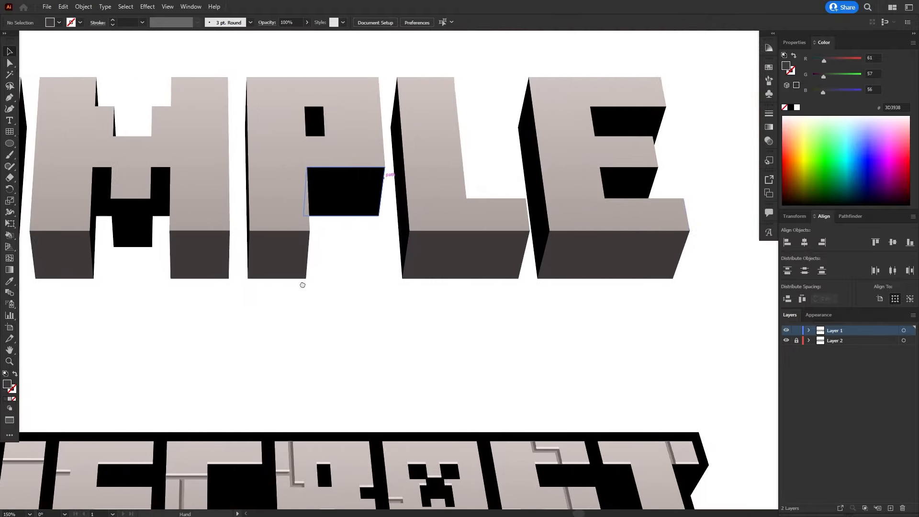
{"action": "left_click_drag", "start_coordinate": [419, 297], "coordinate": [408, 301]}
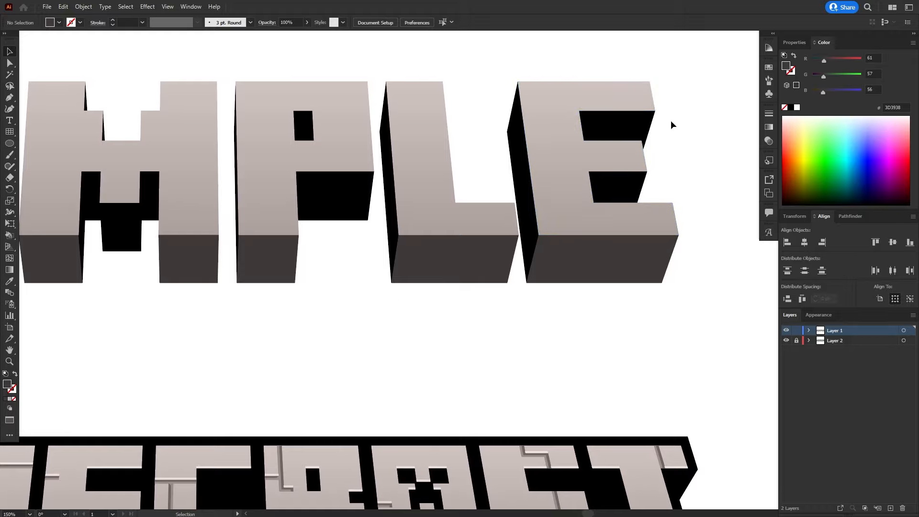
{"action": "key", "text": "ctrl+0"}
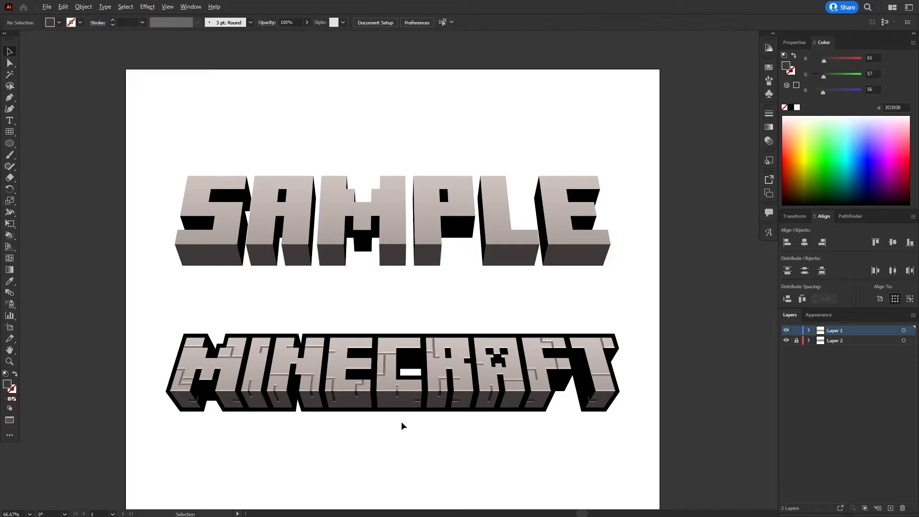
{"action": "left_click_drag", "start_coordinate": [362, 302], "coordinate": [398, 329]}
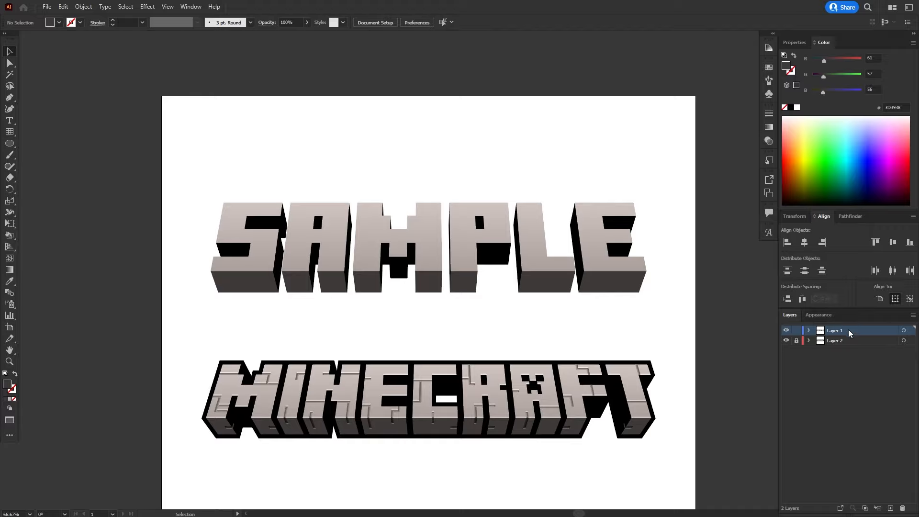
Duplicate Layer 1 directly beneath the original layer and clear the selection.
{"action": "left_click_drag", "start_coordinate": [857, 331], "coordinate": [854, 344]}
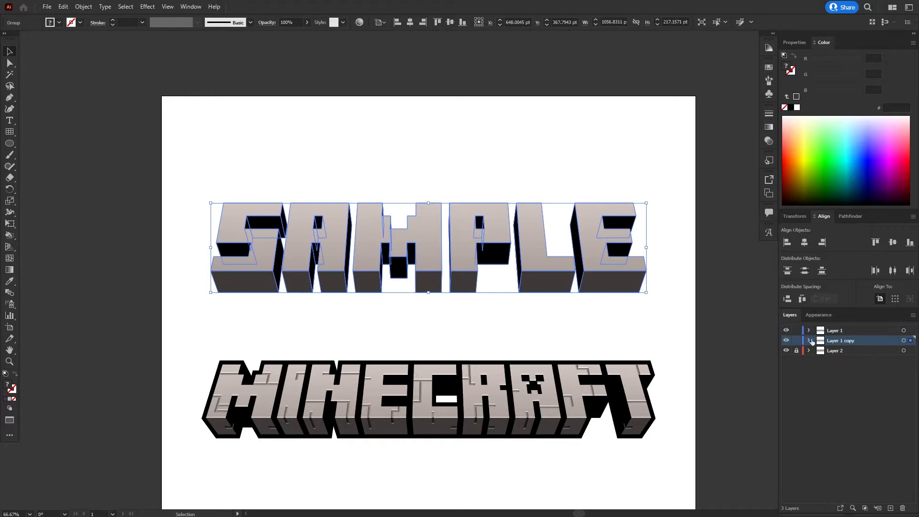
{"action": "left_click_drag", "start_coordinate": [514, 234], "coordinate": [487, 266]}
{"action": "left_click", "coordinate": [481, 298]}
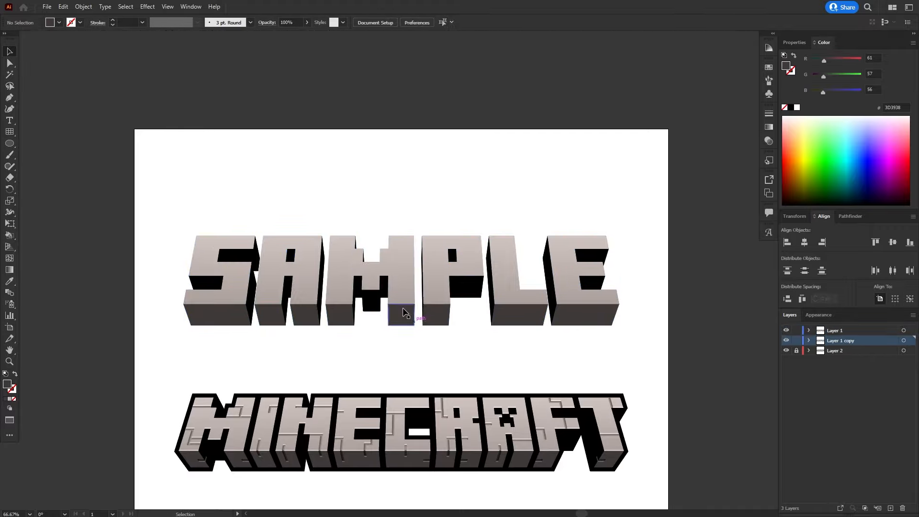
{"action": "scroll", "coordinate": [399, 293], "scroll_direction": "up", "scroll_amount": 3}
{"action": "scroll", "coordinate": [412, 284], "scroll_direction": "down", "scroll_amount": 3}
{"action": "scroll", "coordinate": [412, 283], "scroll_direction": "up", "scroll_amount": 2}
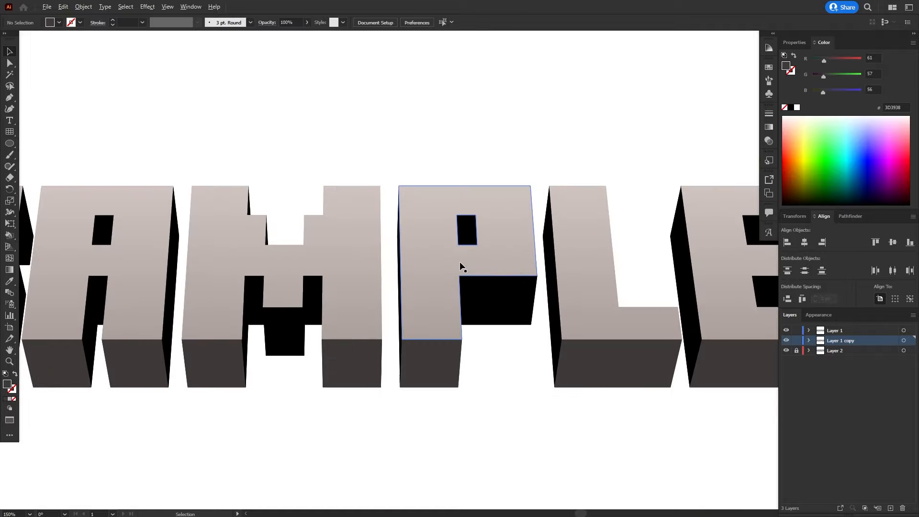
Fill all artwork on Layer 1 copy with solid black #000000, and lock and hide Layer 1.
{"action": "left_click", "coordinate": [913, 341]}
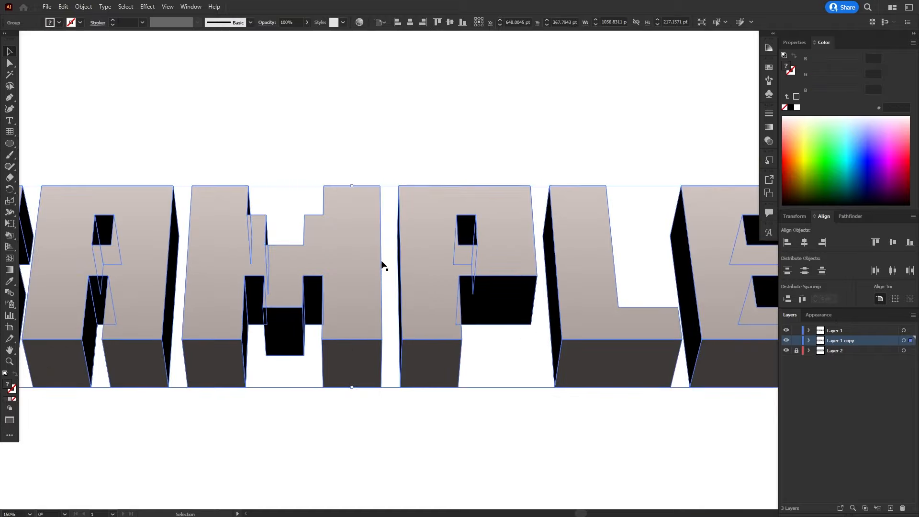
{"action": "left_click_drag", "start_coordinate": [532, 293], "coordinate": [568, 312]}
{"action": "left_click", "coordinate": [796, 331]}
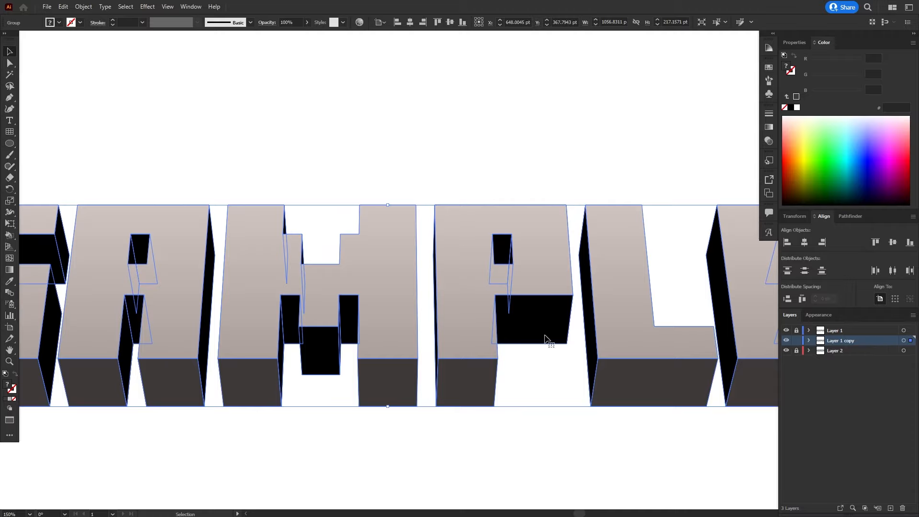
{"action": "left_click", "coordinate": [47, 19]}
{"action": "left_click", "coordinate": [47, 19]}
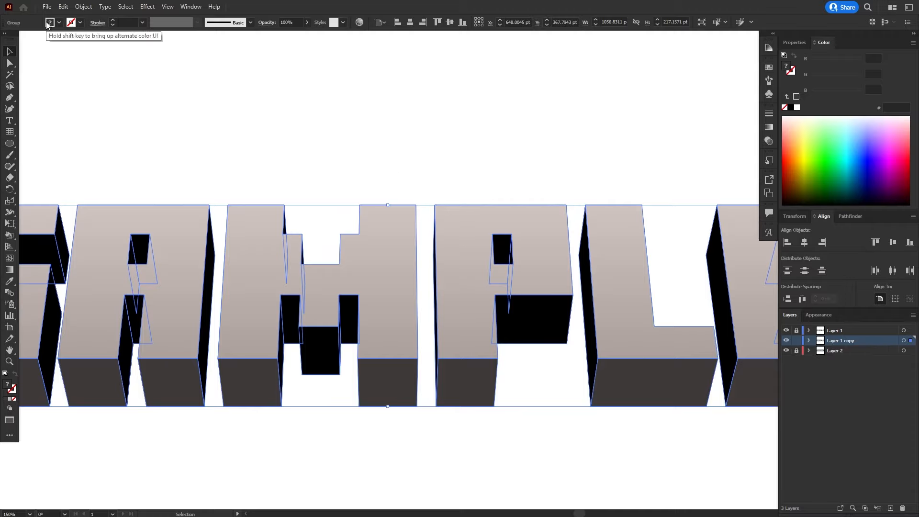
{"action": "left_click", "coordinate": [48, 20]}
{"action": "left_click", "coordinate": [27, 38]}
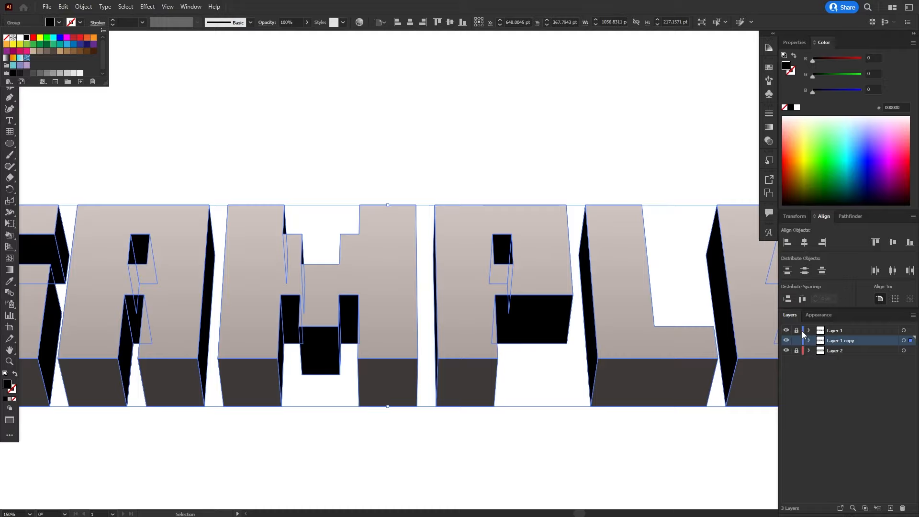
{"action": "left_click", "coordinate": [788, 331]}
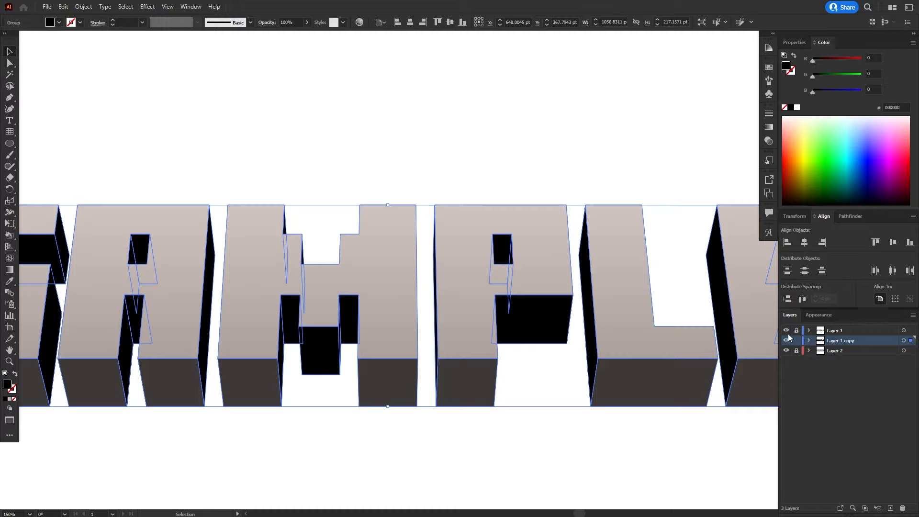
Try to outline the black copy of the lettering with a 15 pt stroke.
{"action": "scroll", "coordinate": [485, 193], "scroll_direction": "down", "scroll_amount": 3}
{"action": "scroll", "coordinate": [419, 146], "scroll_direction": "up", "scroll_amount": 3}
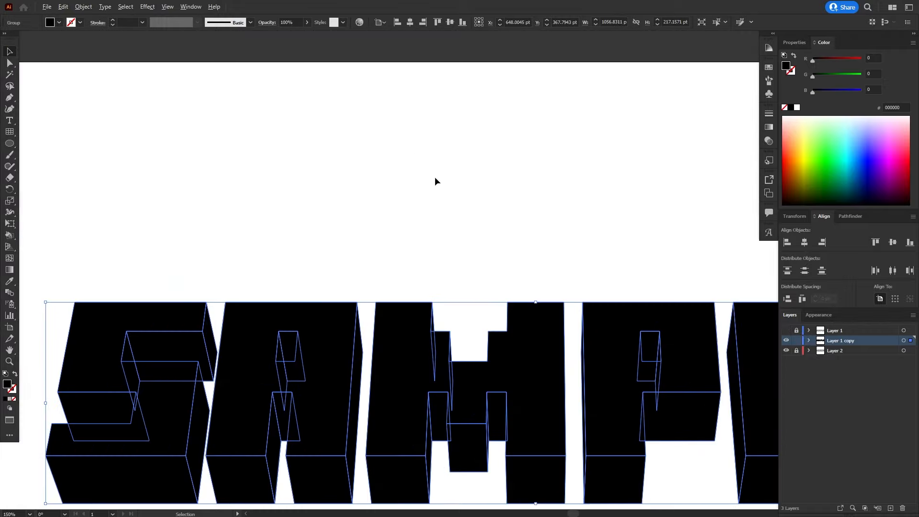
{"action": "scroll", "coordinate": [426, 210], "scroll_direction": "down", "scroll_amount": 1}
{"action": "left_click_drag", "start_coordinate": [368, 214], "coordinate": [347, 159]}
{"action": "left_click_drag", "start_coordinate": [403, 176], "coordinate": [346, 148]}
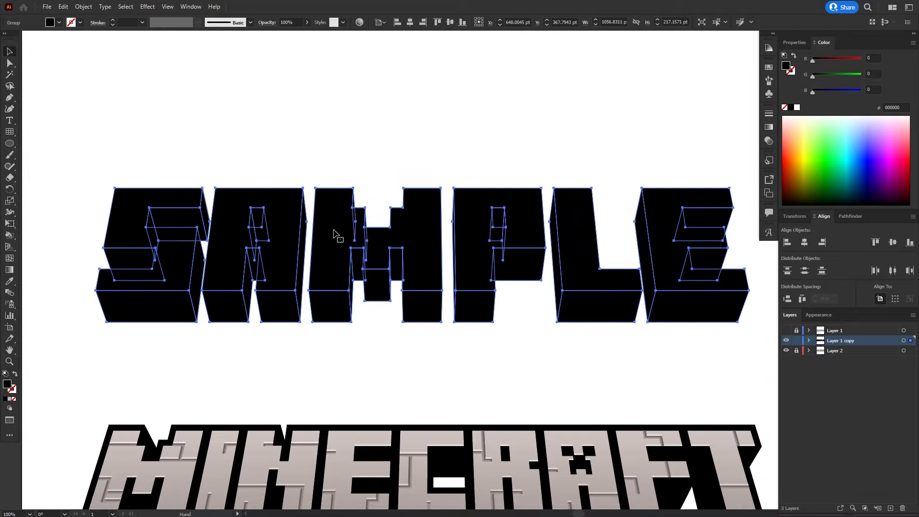
{"action": "left_click", "coordinate": [94, 27]}
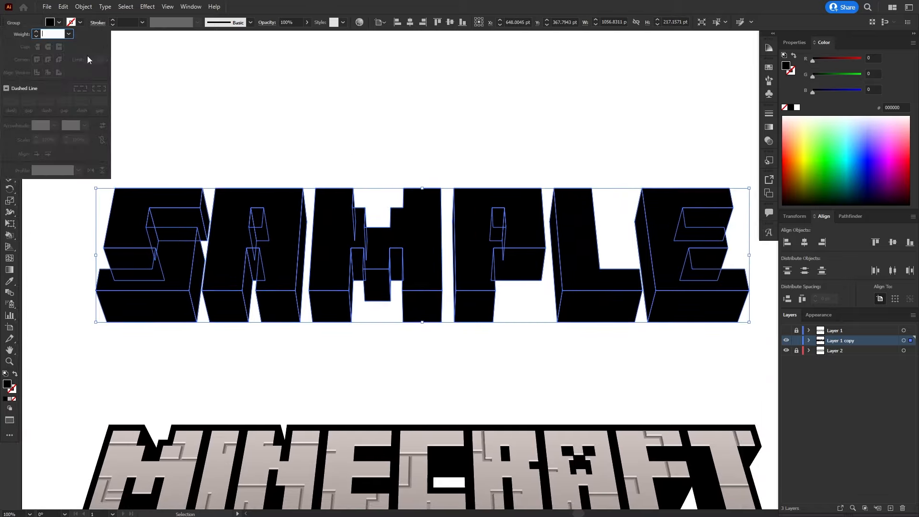
{"action": "left_click", "coordinate": [120, 23]}
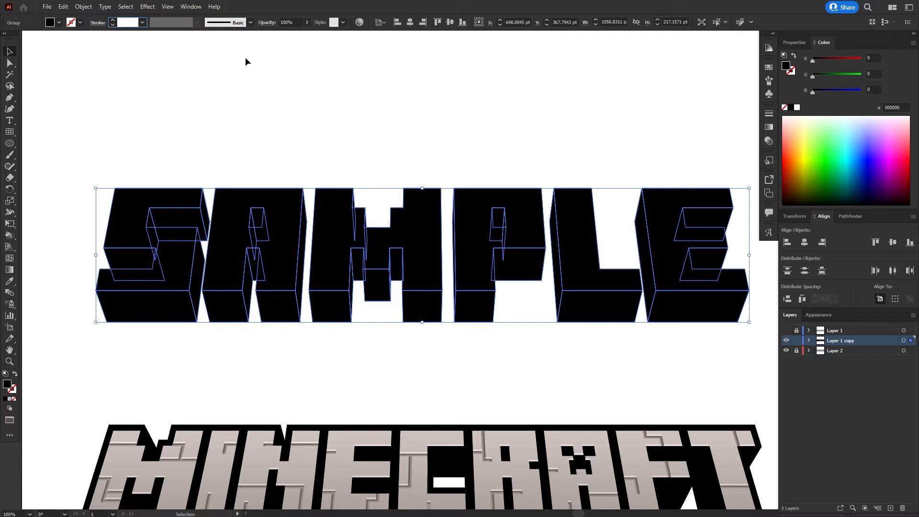
{"action": "type", "text": "15"}
{"action": "key", "text": "Return"}
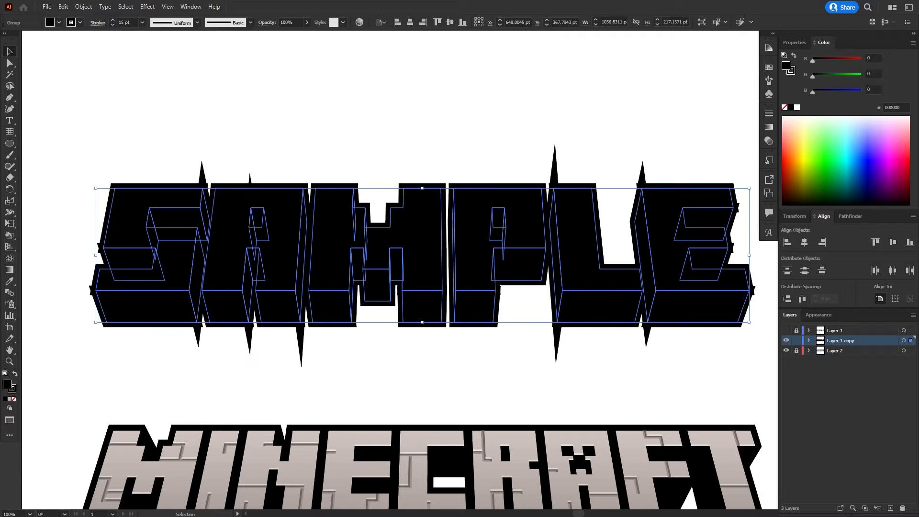
{"action": "left_click", "coordinate": [254, 87]}
Inspect the corners of the stroked lettering and undo the 15 pt stroke.
{"action": "scroll", "coordinate": [169, 189], "scroll_direction": "up", "scroll_amount": 2}
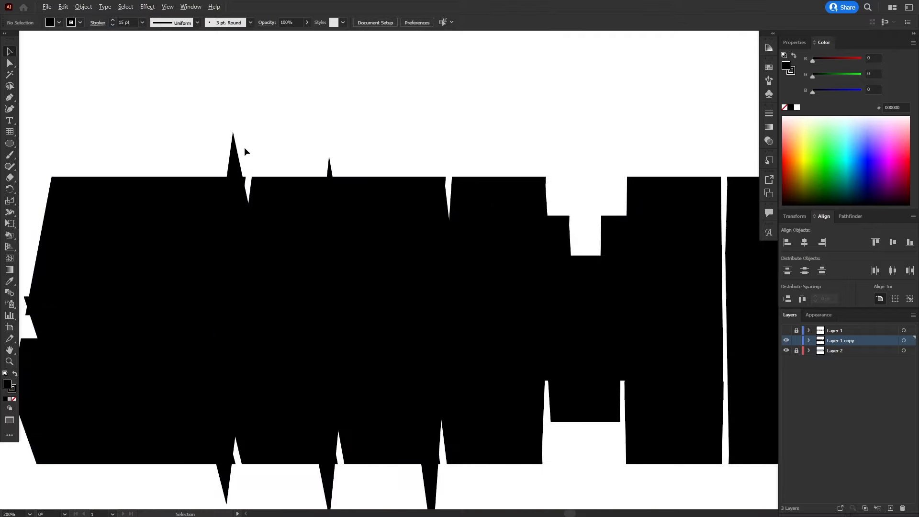
{"action": "scroll", "coordinate": [245, 149], "scroll_direction": "up", "scroll_amount": 3}
{"action": "scroll", "coordinate": [211, 193], "scroll_direction": "down", "scroll_amount": 4}
{"action": "scroll", "coordinate": [201, 287], "scroll_direction": "down", "scroll_amount": 4}
{"action": "scroll", "coordinate": [283, 337], "scroll_direction": "up", "scroll_amount": 4}
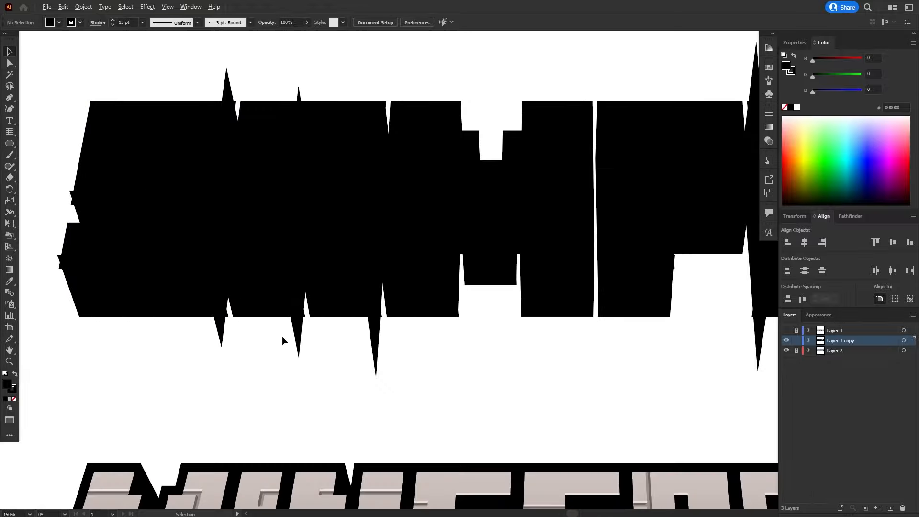
{"action": "scroll", "coordinate": [213, 350], "scroll_direction": "up", "scroll_amount": 3}
{"action": "scroll", "coordinate": [235, 286], "scroll_direction": "down", "scroll_amount": 5}
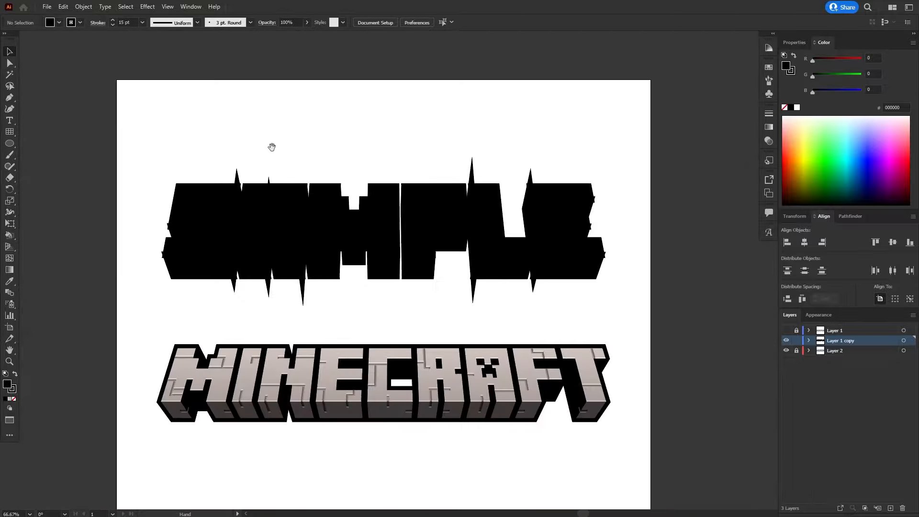
{"action": "scroll", "coordinate": [250, 217], "scroll_direction": "up", "scroll_amount": 3}
{"action": "key", "text": "ctrl+a"}
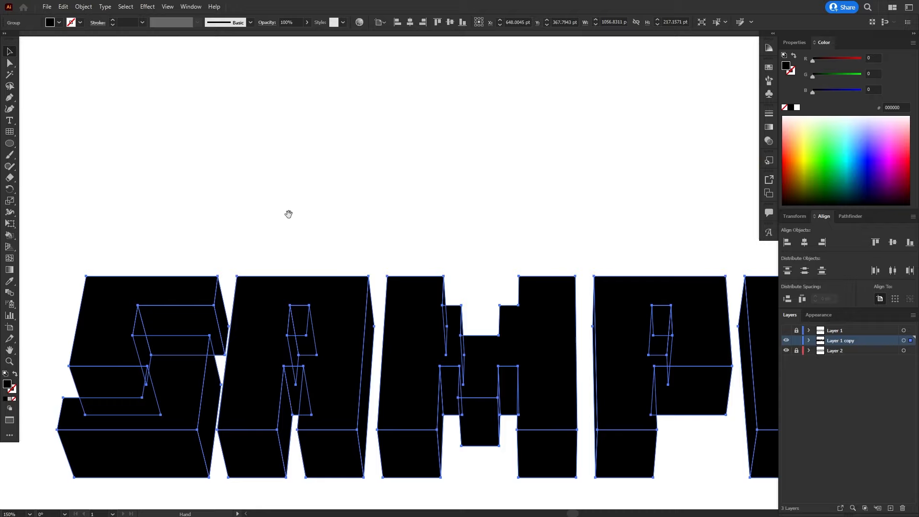
Merge the overlapping pieces of the S and of the A into one solid silhouette per letter with Shape Builder.
{"action": "scroll", "coordinate": [297, 151], "scroll_direction": "down", "scroll_amount": 3}
{"action": "key", "text": "space"}
{"action": "left_click_drag", "start_coordinate": [304, 194], "coordinate": [281, 145]}
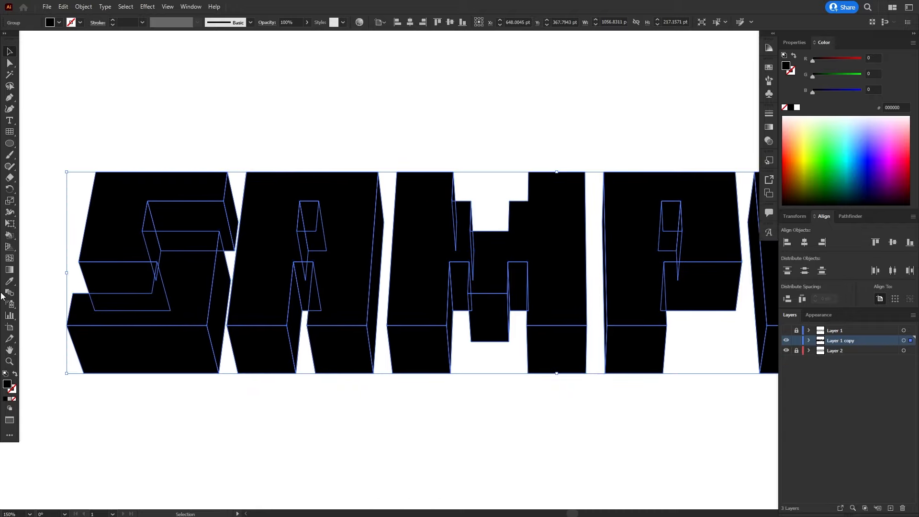
{"action": "key", "text": "shift+m"}
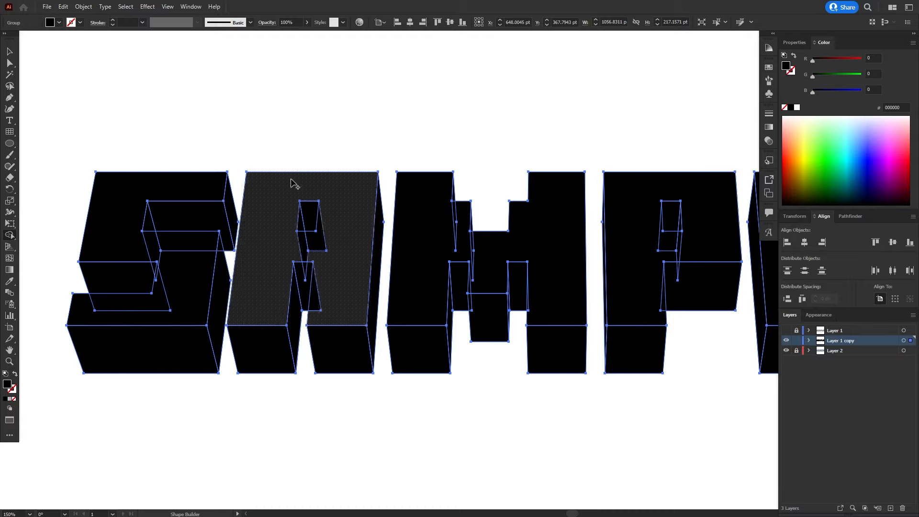
{"action": "mouse_move", "coordinate": [190, 280]}
{"action": "left_mouse_down"}
{"action": "mouse_move", "coordinate": [130, 303]}
{"action": "mouse_move", "coordinate": [157, 273]}
{"action": "mouse_move", "coordinate": [164, 297]}
{"action": "mouse_move", "coordinate": [153, 216]}
{"action": "mouse_move", "coordinate": [138, 226]}
{"action": "mouse_move", "coordinate": [228, 200]}
{"action": "mouse_move", "coordinate": [214, 314]}
{"action": "mouse_move", "coordinate": [231, 234]}
{"action": "mouse_move", "coordinate": [225, 254]}
{"action": "left_mouse_up"}
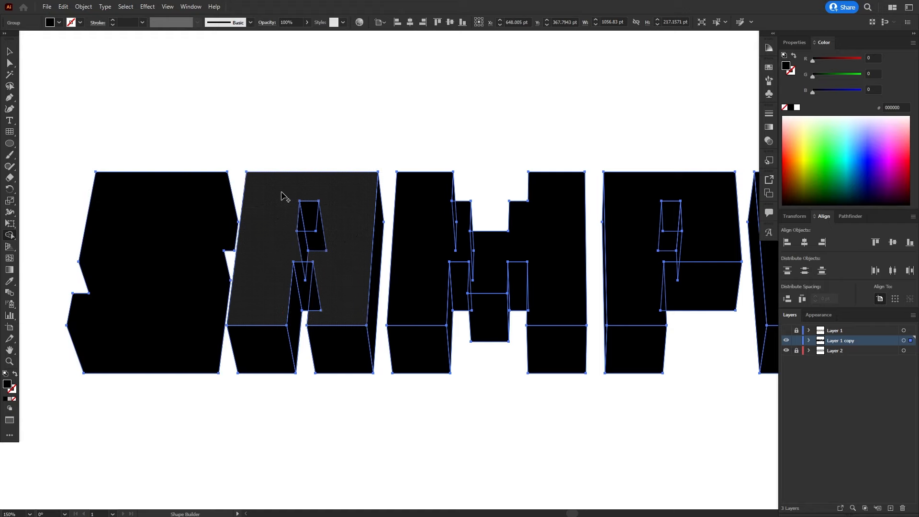
{"action": "mouse_move", "coordinate": [286, 196]}
{"action": "left_mouse_down"}
{"action": "mouse_move", "coordinate": [330, 221]}
{"action": "mouse_move", "coordinate": [298, 287]}
{"action": "mouse_move", "coordinate": [280, 244]}
{"action": "mouse_move", "coordinate": [328, 321]}
{"action": "mouse_move", "coordinate": [373, 347]}
{"action": "left_mouse_up"}
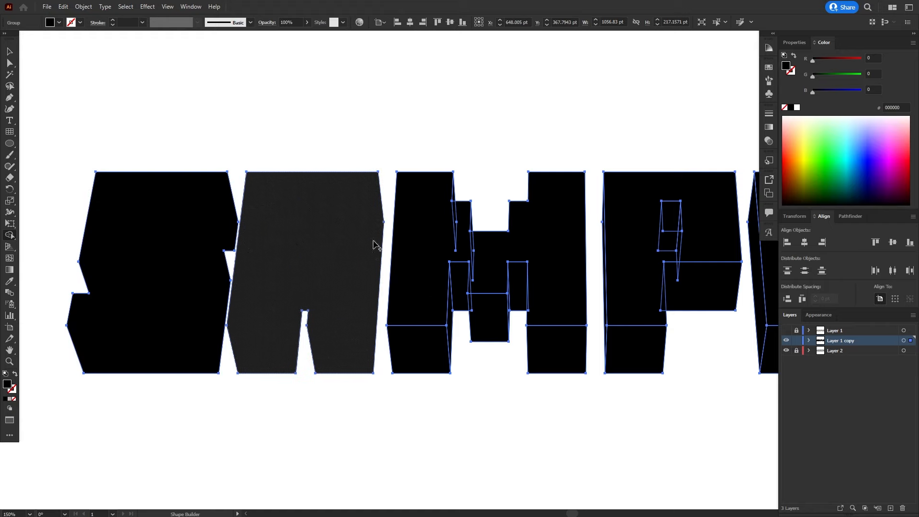
Merge the pieces of the M, P, L and E into one solid silhouette per letter with Shape Builder.
{"action": "left_click_drag", "start_coordinate": [368, 141], "coordinate": [248, 165]}
{"action": "mouse_move", "coordinate": [307, 230]}
{"action": "left_mouse_down"}
{"action": "mouse_move", "coordinate": [408, 379]}
{"action": "mouse_move", "coordinate": [387, 375]}
{"action": "left_mouse_up"}
{"action": "left_click_drag", "start_coordinate": [391, 163], "coordinate": [161, 166]}
{"action": "mouse_move", "coordinate": [421, 229]}
{"action": "left_mouse_down"}
{"action": "mouse_move", "coordinate": [262, 335]}
{"action": "mouse_move", "coordinate": [426, 373]}
{"action": "left_mouse_up"}
{"action": "left_click_drag", "start_coordinate": [491, 269], "coordinate": [345, 285]}
{"action": "left_click_drag", "start_coordinate": [402, 230], "coordinate": [545, 336]}
{"action": "scroll", "coordinate": [383, 249], "scroll_direction": "down", "scroll_amount": 5}
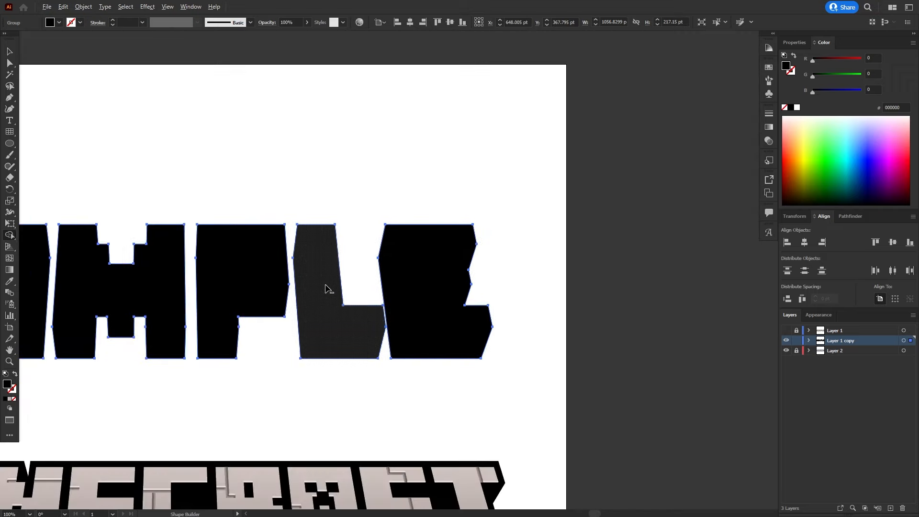
Inspect the edges, corner points and gaps of the merged S, A and M silhouettes.
{"action": "scroll", "coordinate": [237, 306], "scroll_direction": "up", "scroll_amount": 3}
{"action": "scroll", "coordinate": [248, 228], "scroll_direction": "up", "scroll_amount": 4}
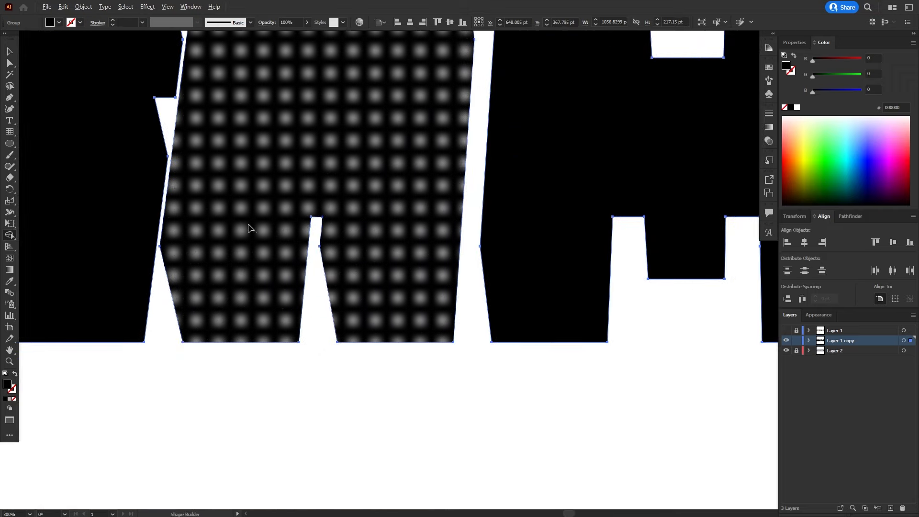
{"action": "scroll", "coordinate": [248, 238], "scroll_direction": "down", "scroll_amount": 2}
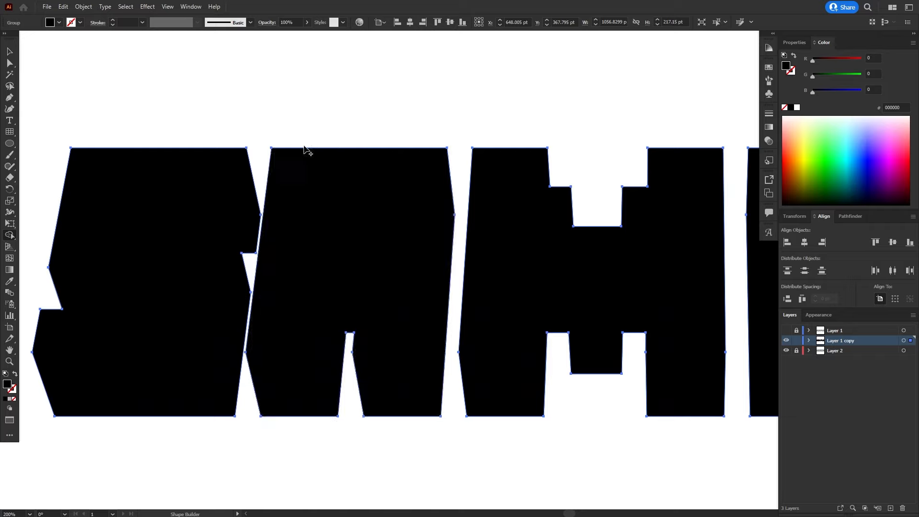
{"action": "scroll", "coordinate": [464, 206], "scroll_direction": "up", "scroll_amount": 2}
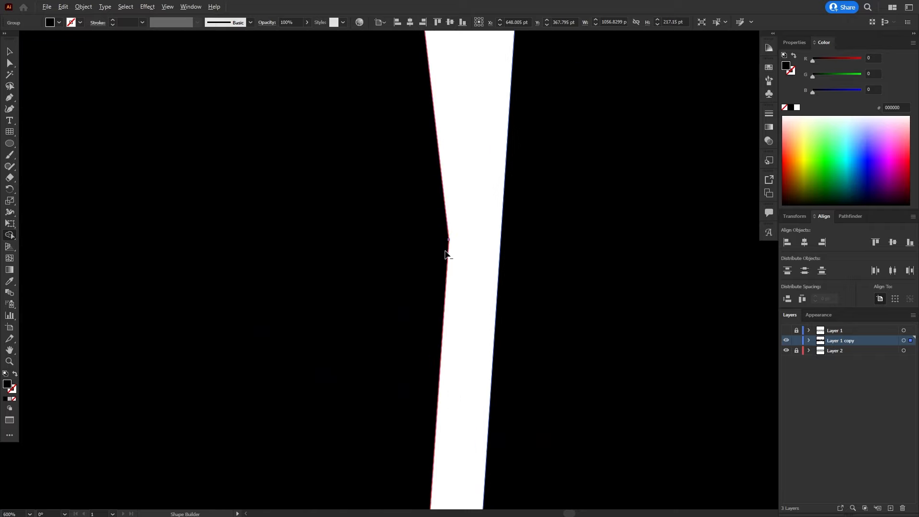
{"action": "scroll", "coordinate": [466, 202], "scroll_direction": "down", "scroll_amount": 1}
{"action": "left_click_drag", "start_coordinate": [372, 128], "coordinate": [473, 121]}
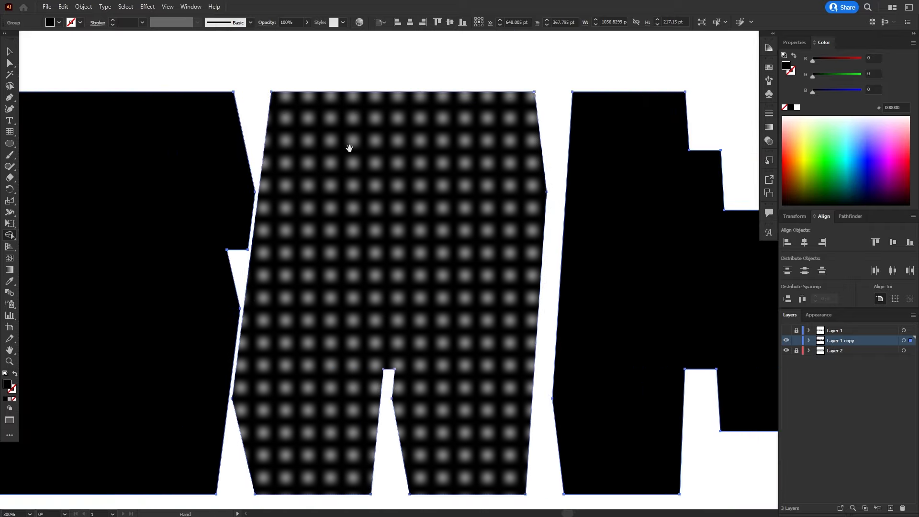
{"action": "left_click_drag", "start_coordinate": [348, 148], "coordinate": [495, 137]}
{"action": "scroll", "coordinate": [464, 160], "scroll_direction": "down", "scroll_amount": 1}
{"action": "left_click_drag", "start_coordinate": [463, 178], "coordinate": [401, 190]}
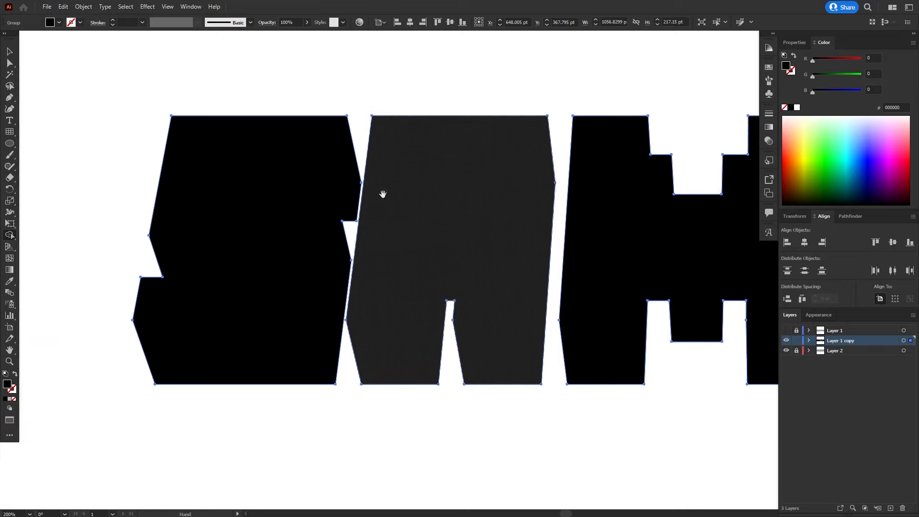
Apply a 15 pt black stroke to the merged SAMPLE letter silhouettes.
{"action": "left_click_drag", "start_coordinate": [516, 291], "coordinate": [426, 332]}
{"action": "left_click_drag", "start_coordinate": [554, 323], "coordinate": [424, 320]}
{"action": "mouse_move", "coordinate": [258, 266]}
{"action": "left_mouse_down"}
{"action": "mouse_move", "coordinate": [467, 273]}
{"action": "mouse_move", "coordinate": [311, 271]}
{"action": "left_mouse_up"}
{"action": "scroll", "coordinate": [488, 256], "scroll_direction": "down", "scroll_amount": 2}
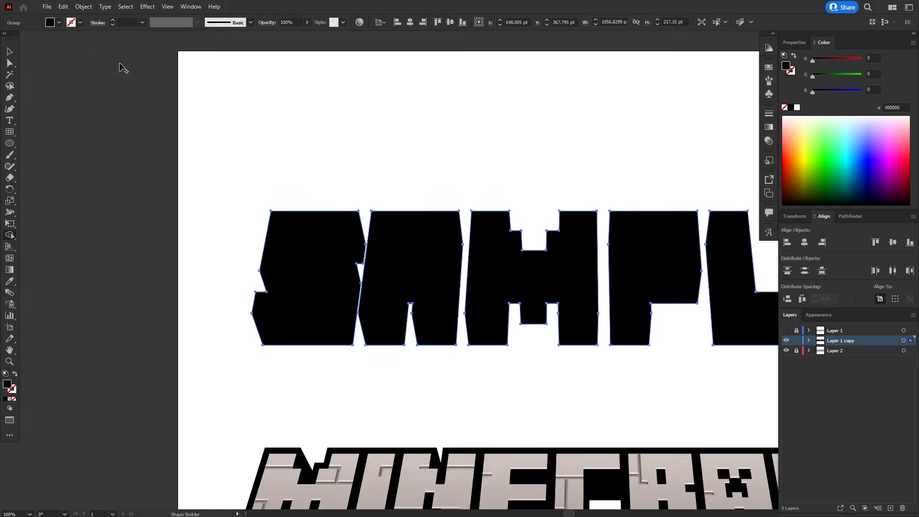
{"action": "left_click_drag", "start_coordinate": [392, 178], "coordinate": [242, 166]}
{"action": "key", "text": "v"}
{"action": "left_click_drag", "start_coordinate": [415, 128], "coordinate": [390, 131]}
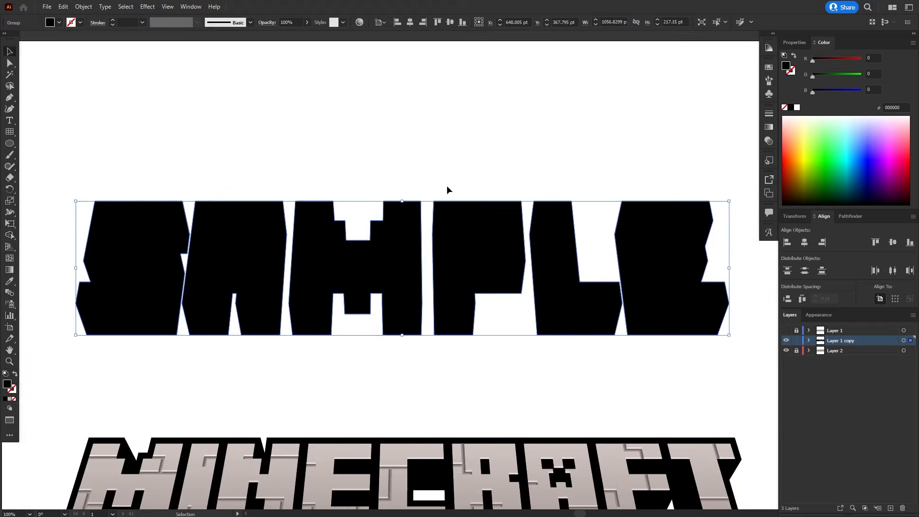
{"action": "left_click_drag", "start_coordinate": [445, 176], "coordinate": [433, 190]}
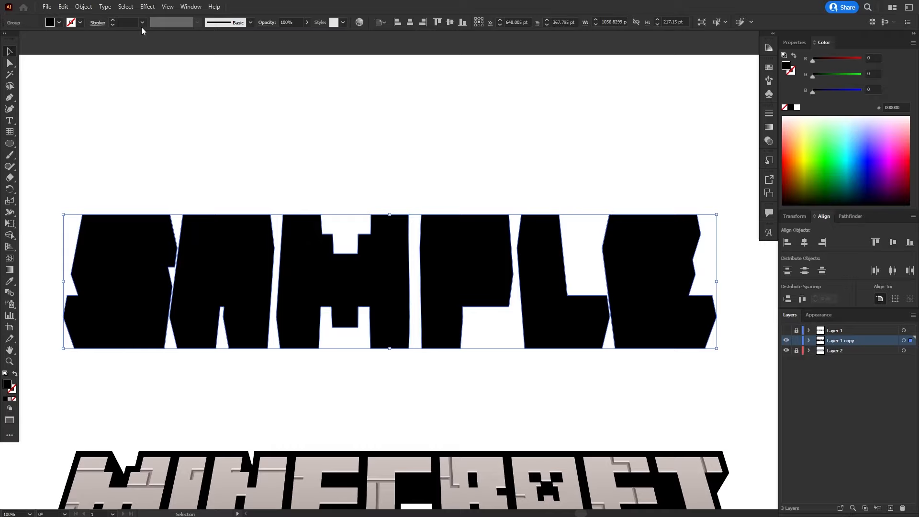
{"action": "left_click", "coordinate": [127, 22]}
{"action": "type", "text": "15"}
{"action": "key", "text": "Return"}
{"action": "scroll", "coordinate": [703, 221], "scroll_direction": "up", "scroll_amount": 5}
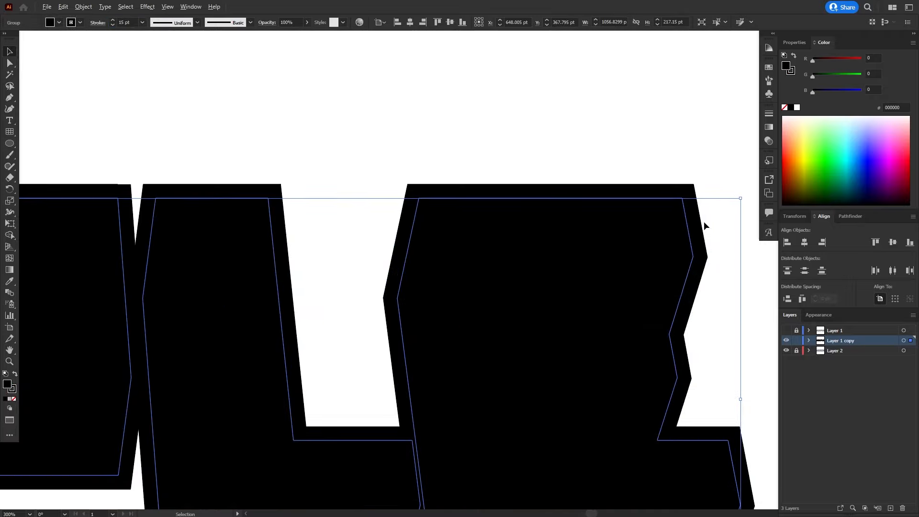
{"action": "scroll", "coordinate": [703, 221], "scroll_direction": "down", "scroll_amount": 5}
{"action": "left_click_drag", "start_coordinate": [430, 162], "coordinate": [459, 175]}
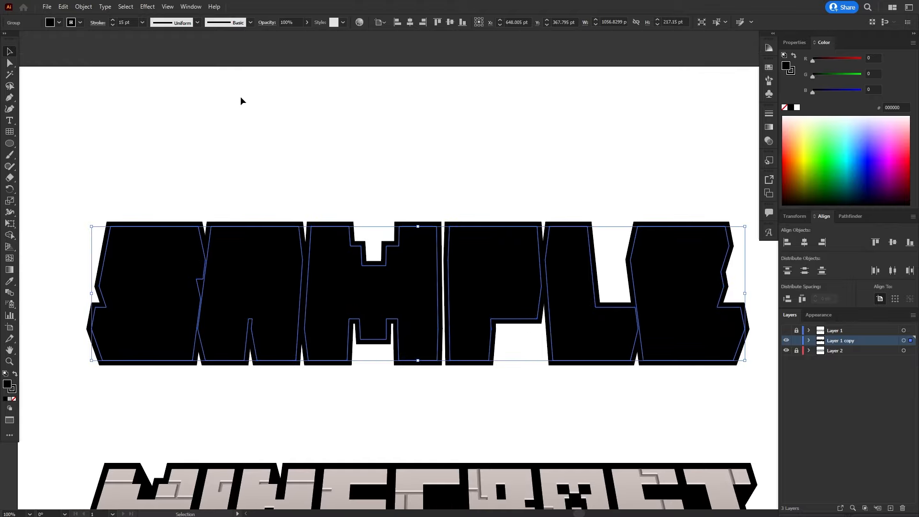
{"action": "left_click", "coordinate": [129, 22]}
{"action": "type", "text": "15"}
{"action": "key", "text": "Return"}
Align the silhouettes' stroke to the outside and show the coloured lettering on Layer 1 again.
{"action": "key", "text": "space"}
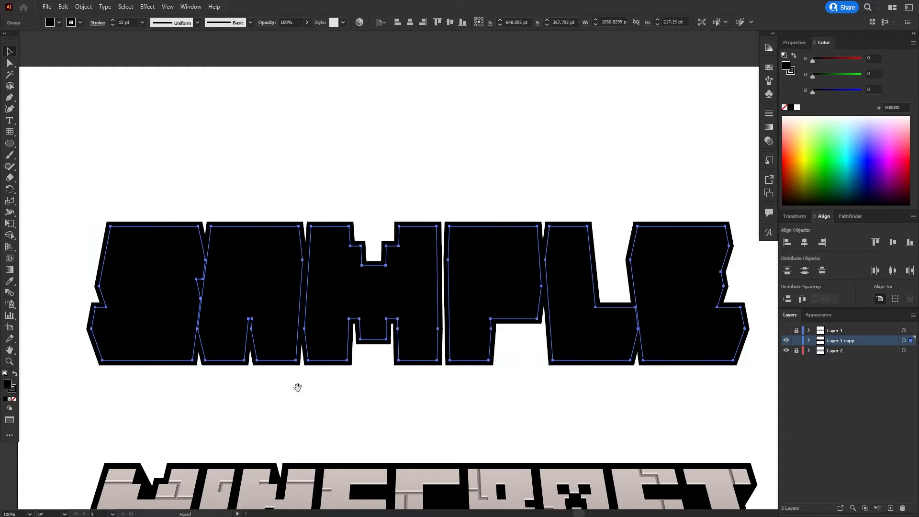
{"action": "left_click_drag", "start_coordinate": [296, 388], "coordinate": [306, 389]}
{"action": "left_click_drag", "start_coordinate": [371, 189], "coordinate": [383, 212]}
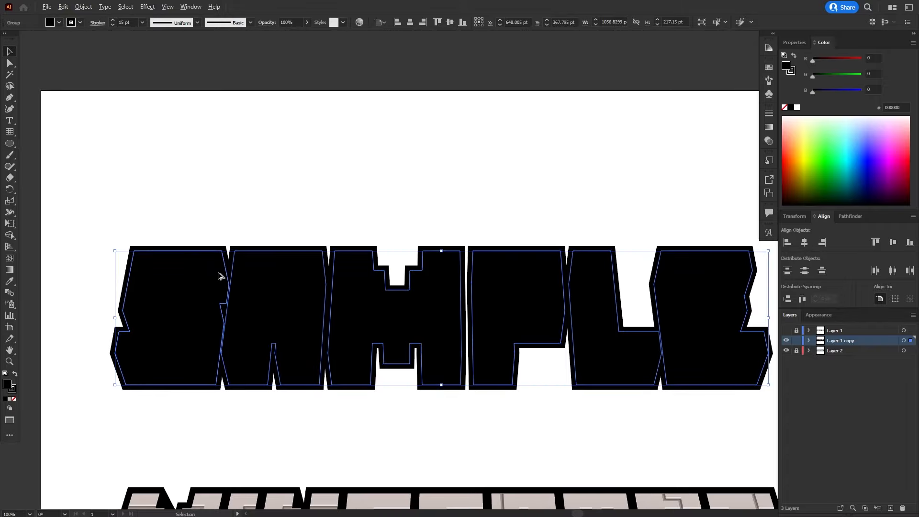
{"action": "scroll", "coordinate": [220, 274], "scroll_direction": "up", "scroll_amount": 3}
{"action": "scroll", "coordinate": [220, 274], "scroll_direction": "down", "scroll_amount": 3}
{"action": "key", "text": "space"}
{"action": "left_click_drag", "start_coordinate": [324, 217], "coordinate": [299, 212]}
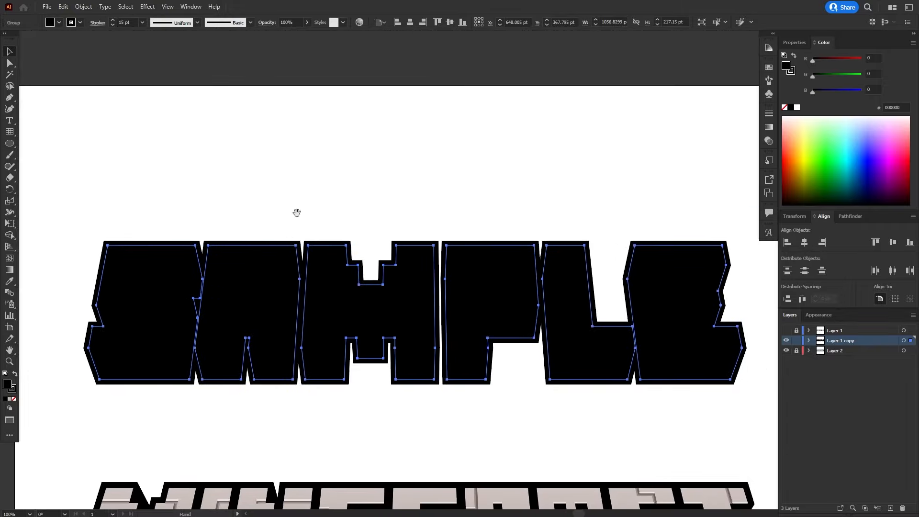
{"action": "left_click", "coordinate": [105, 24]}
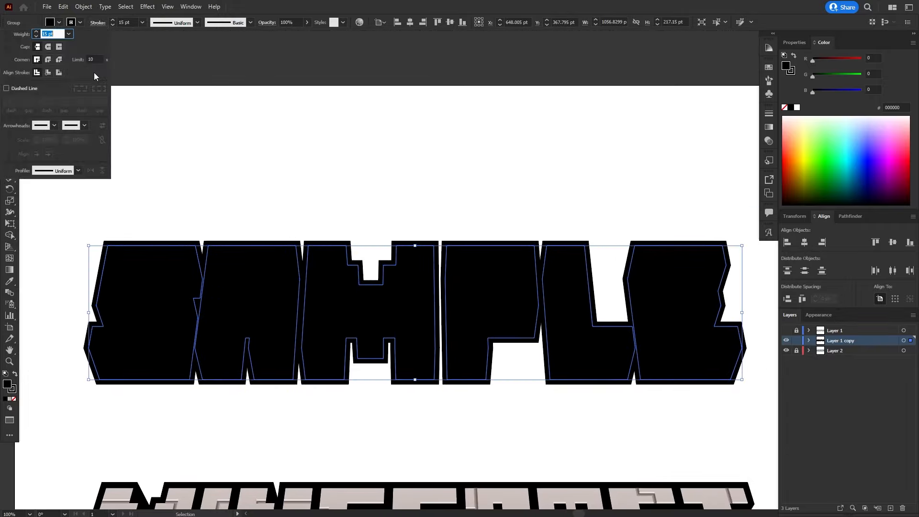
{"action": "left_click", "coordinate": [59, 73]}
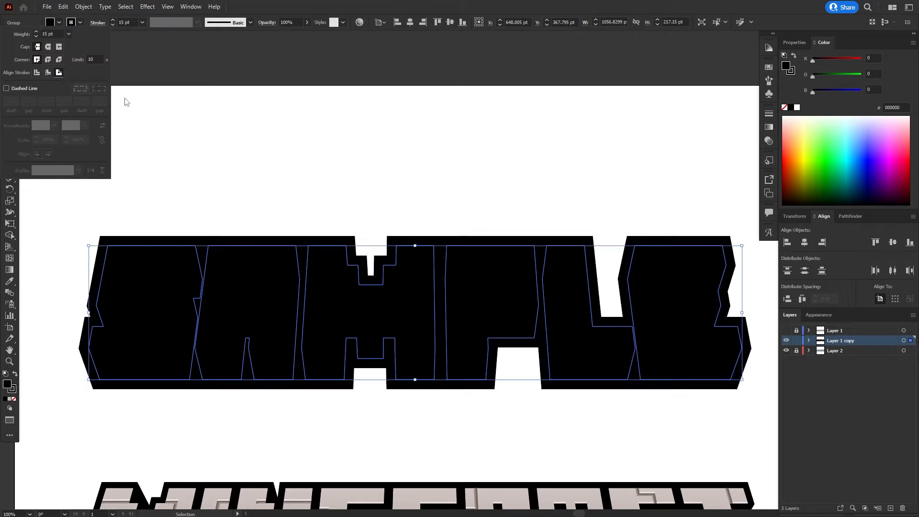
{"action": "left_click", "coordinate": [227, 124]}
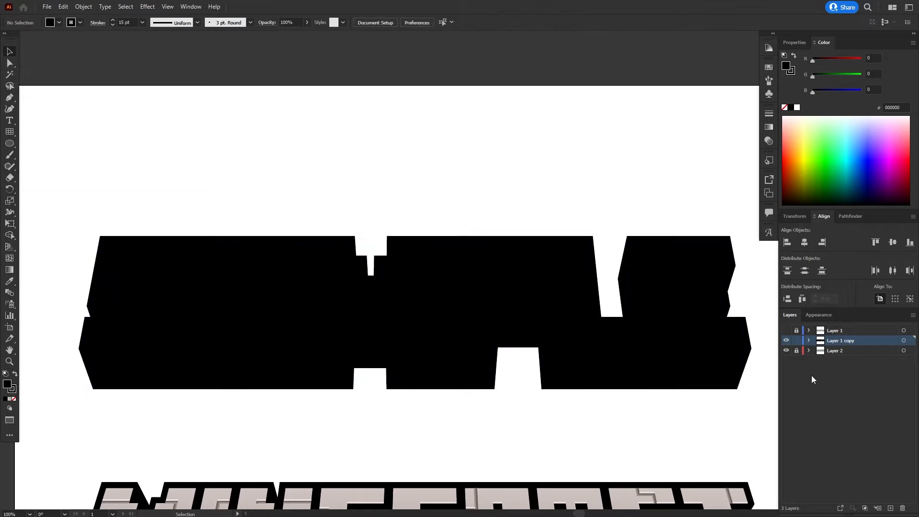
{"action": "left_click", "coordinate": [786, 337]}
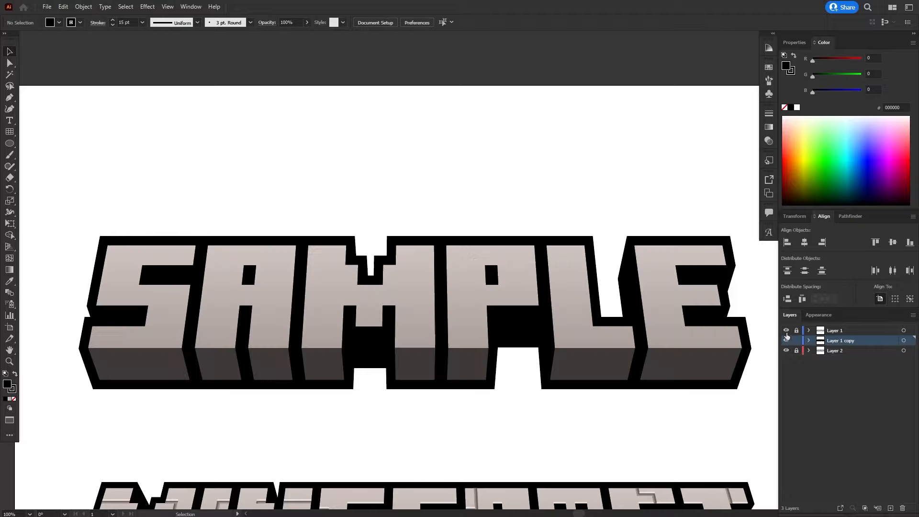
Compare the thickness and gaps of the SAMPLE logo's black outline with the Minecraft reference logo.
{"action": "left_click_drag", "start_coordinate": [505, 330], "coordinate": [465, 185]}
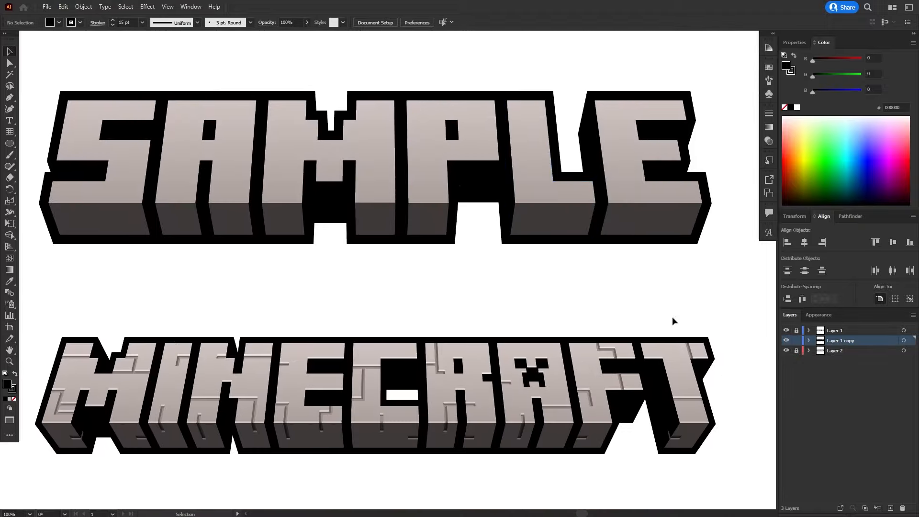
{"action": "scroll", "coordinate": [675, 300], "scroll_direction": "down", "scroll_amount": 3}
{"action": "scroll", "coordinate": [676, 299], "scroll_direction": "up", "scroll_amount": 2}
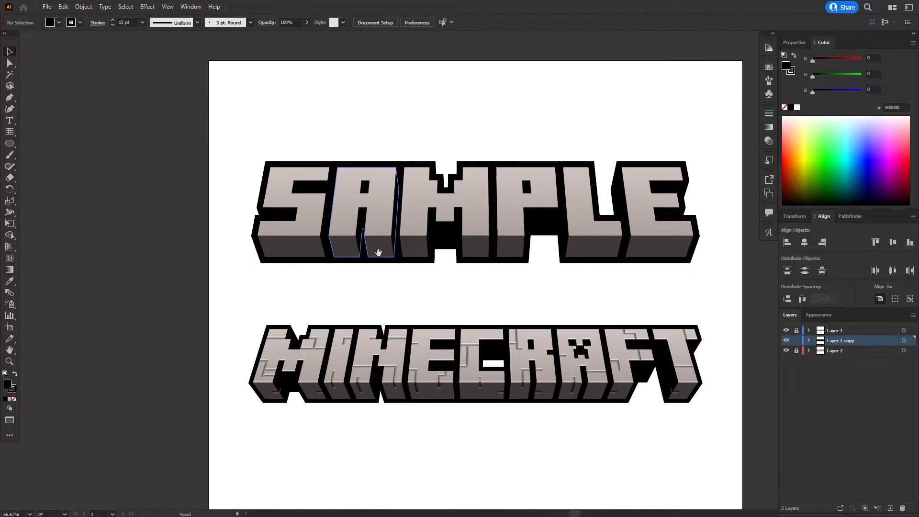
{"action": "scroll", "coordinate": [355, 249], "scroll_direction": "up", "scroll_amount": 6}
{"action": "scroll", "coordinate": [281, 322], "scroll_direction": "down", "scroll_amount": 3}
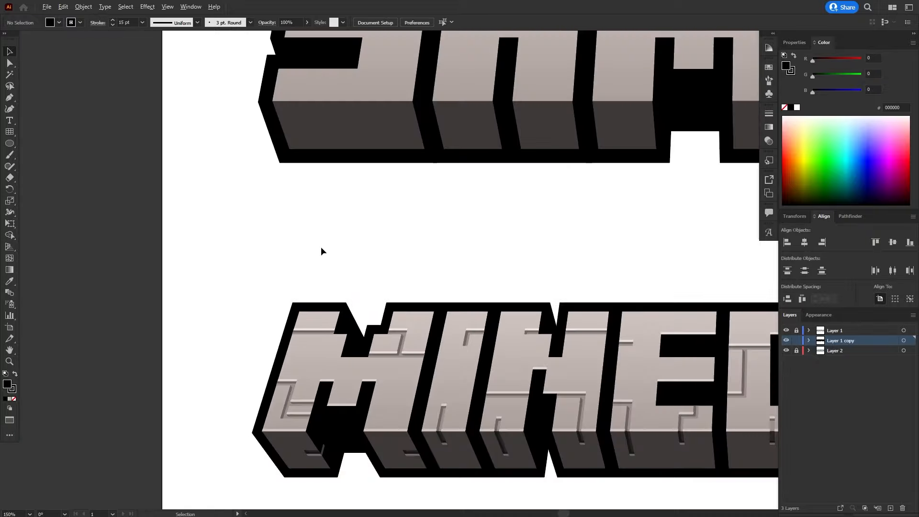
{"action": "left_click_drag", "start_coordinate": [329, 181], "coordinate": [279, 363]}
{"action": "left_click_drag", "start_coordinate": [311, 276], "coordinate": [221, 307]}
{"action": "left_click_drag", "start_coordinate": [404, 285], "coordinate": [288, 285]}
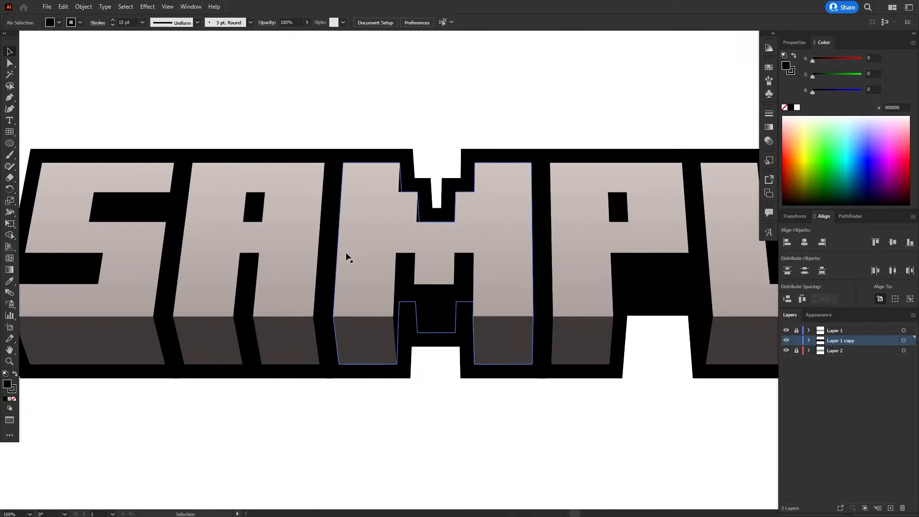
{"action": "scroll", "coordinate": [455, 196], "scroll_direction": "down", "scroll_amount": 1}
{"action": "scroll", "coordinate": [438, 196], "scroll_direction": "down", "scroll_amount": 3}
{"action": "scroll", "coordinate": [427, 284], "scroll_direction": "up", "scroll_amount": 5}
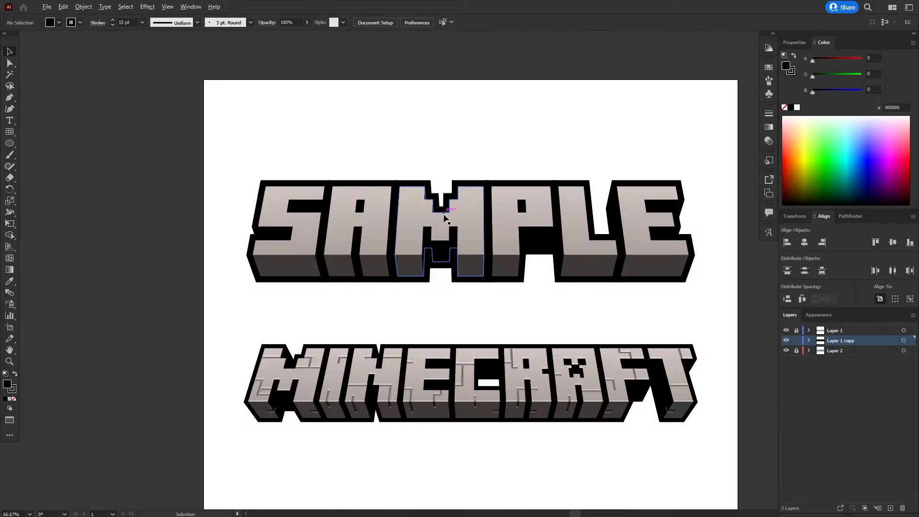
{"action": "left_click_drag", "start_coordinate": [420, 403], "coordinate": [565, 373]}
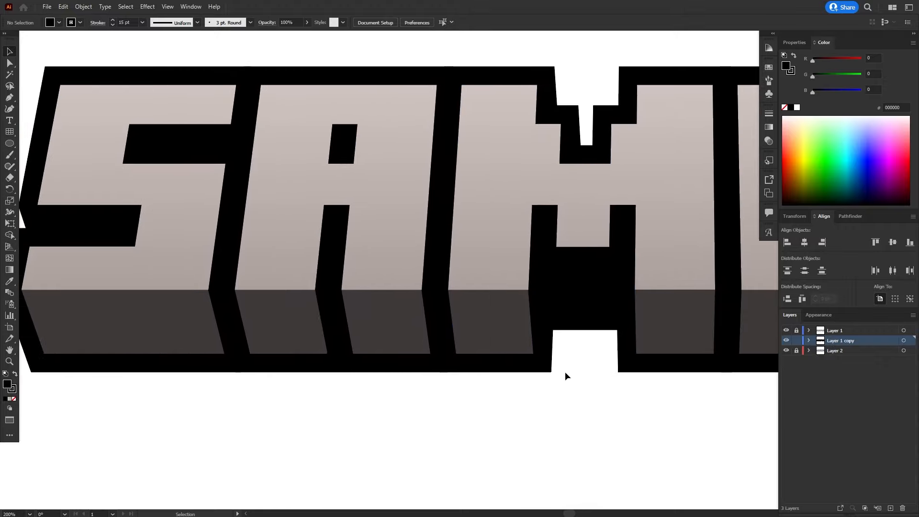
{"action": "scroll", "coordinate": [537, 393], "scroll_direction": "down", "scroll_amount": 2}
{"action": "left_click_drag", "start_coordinate": [496, 412], "coordinate": [342, 275]}
{"action": "left_click_drag", "start_coordinate": [394, 272], "coordinate": [458, 297]}
{"action": "left_click_drag", "start_coordinate": [304, 309], "coordinate": [512, 297]}
{"action": "left_click_drag", "start_coordinate": [266, 293], "coordinate": [285, 302]}
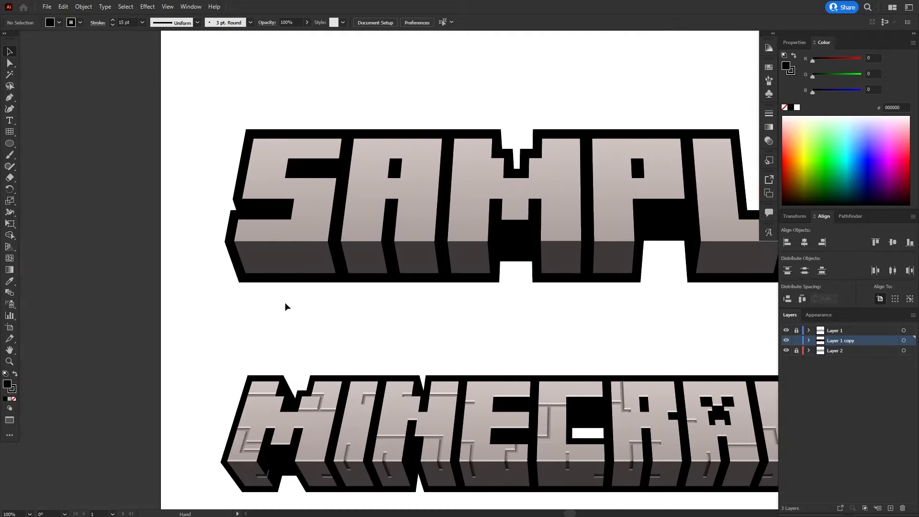
{"action": "left_click_drag", "start_coordinate": [510, 328], "coordinate": [386, 289]}
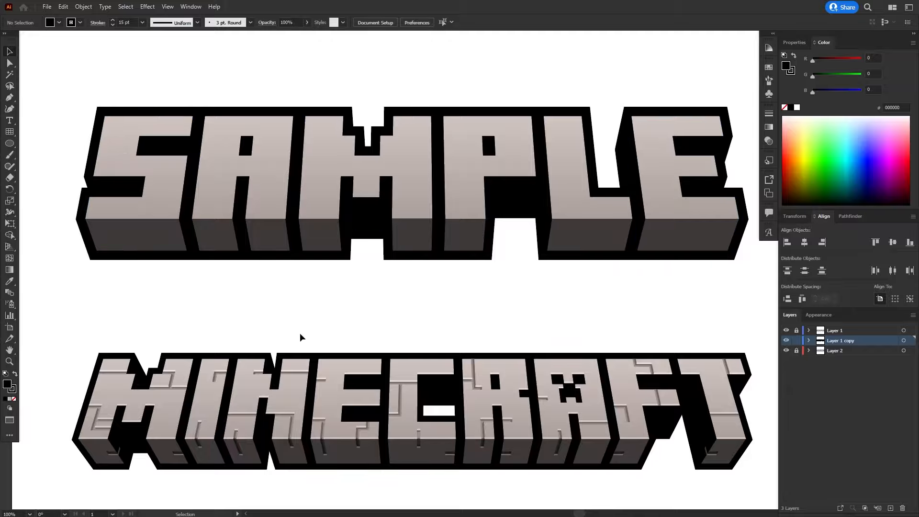
Examine the crack lines, highlights and shadows on the front faces of the Minecraft reference letters.
{"action": "scroll", "coordinate": [314, 405], "scroll_direction": "up", "scroll_amount": 4}
{"action": "scroll", "coordinate": [314, 403], "scroll_direction": "down", "scroll_amount": 2}
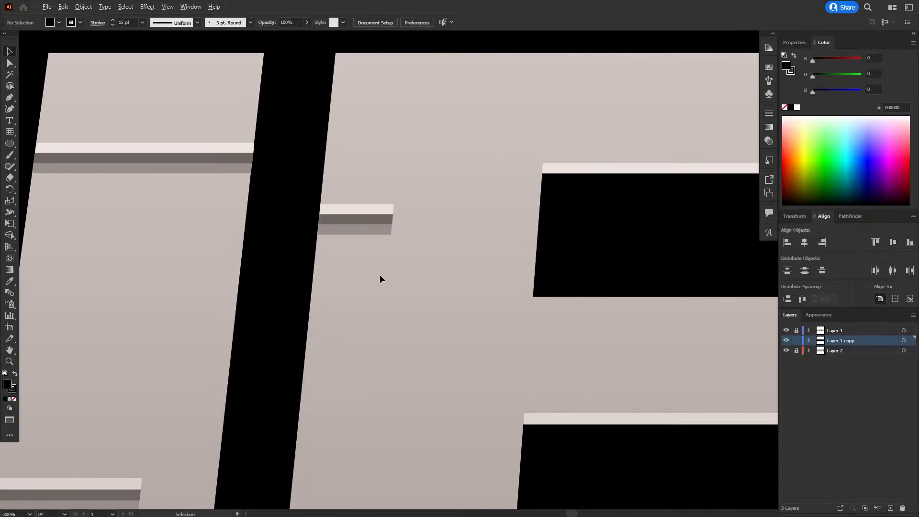
{"action": "scroll", "coordinate": [380, 274], "scroll_direction": "down", "scroll_amount": 4}
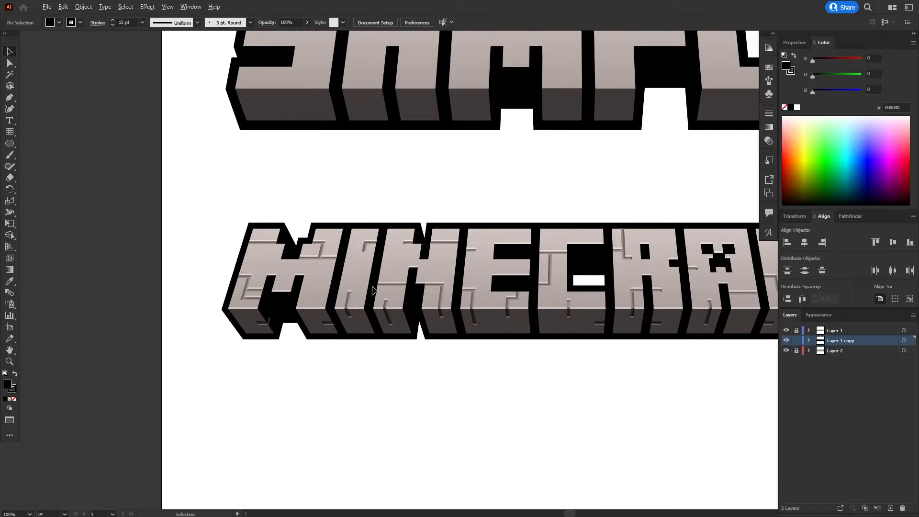
{"action": "scroll", "coordinate": [382, 284], "scroll_direction": "up", "scroll_amount": 5}
{"action": "scroll", "coordinate": [445, 282], "scroll_direction": "down", "scroll_amount": 4}
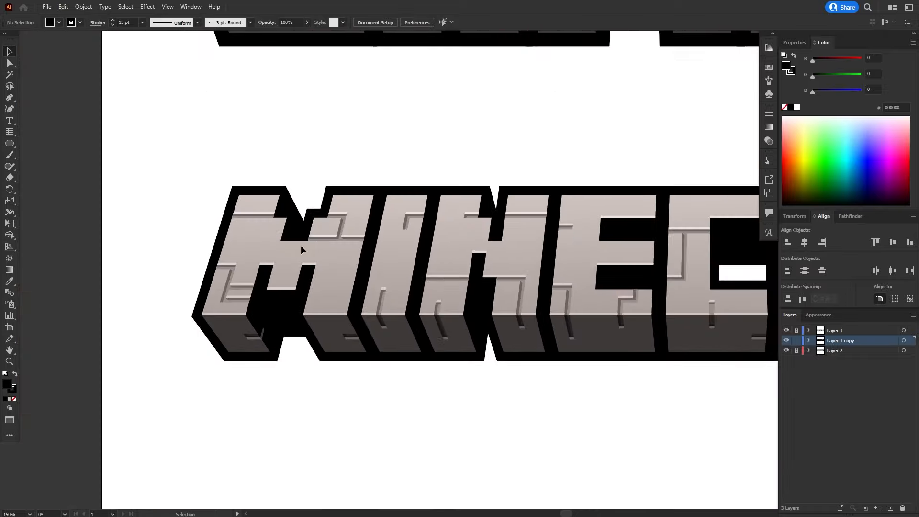
{"action": "scroll", "coordinate": [300, 244], "scroll_direction": "up", "scroll_amount": 3}
{"action": "scroll", "coordinate": [248, 384], "scroll_direction": "up", "scroll_amount": 3}
{"action": "scroll", "coordinate": [248, 383], "scroll_direction": "down", "scroll_amount": 4}
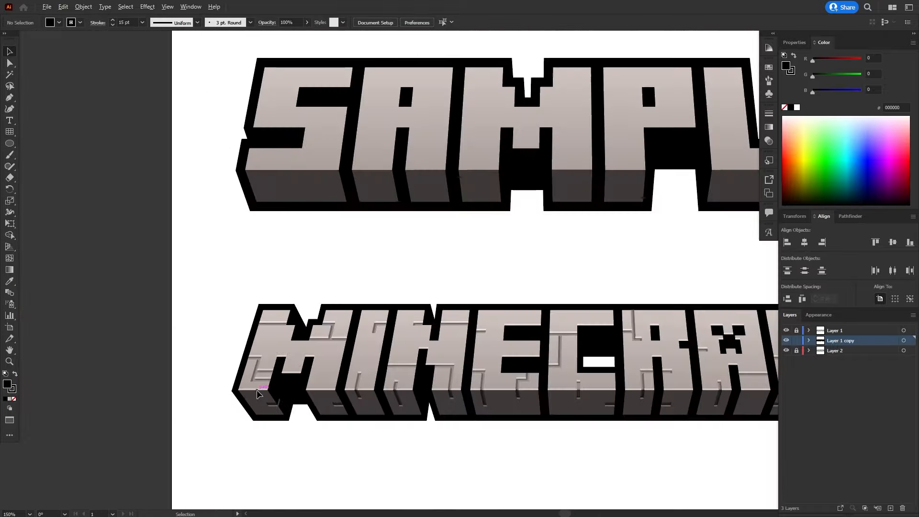
{"action": "scroll", "coordinate": [297, 343], "scroll_direction": "up", "scroll_amount": 1}
{"action": "scroll", "coordinate": [235, 354], "scroll_direction": "up", "scroll_amount": 2}
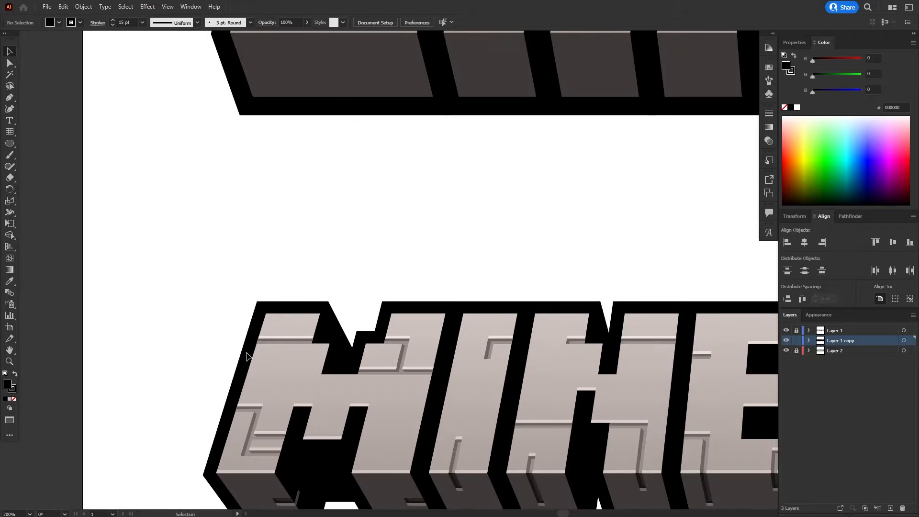
{"action": "scroll", "coordinate": [234, 354], "scroll_direction": "down", "scroll_amount": 2}
{"action": "scroll", "coordinate": [352, 367], "scroll_direction": "down", "scroll_amount": 3}
{"action": "scroll", "coordinate": [352, 367], "scroll_direction": "right", "scroll_amount": 5}
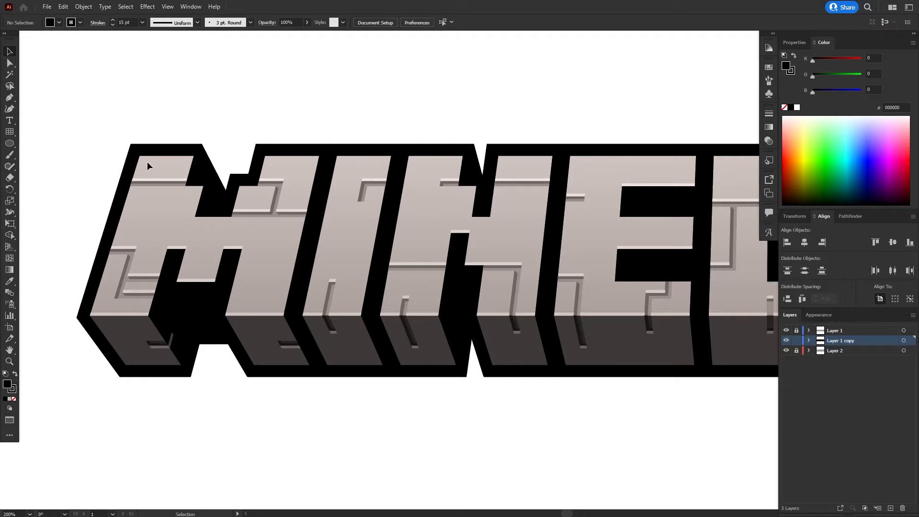
{"action": "scroll", "coordinate": [131, 228], "scroll_direction": "up", "scroll_amount": 1}
{"action": "scroll", "coordinate": [131, 228], "scroll_direction": "right", "scroll_amount": 1}
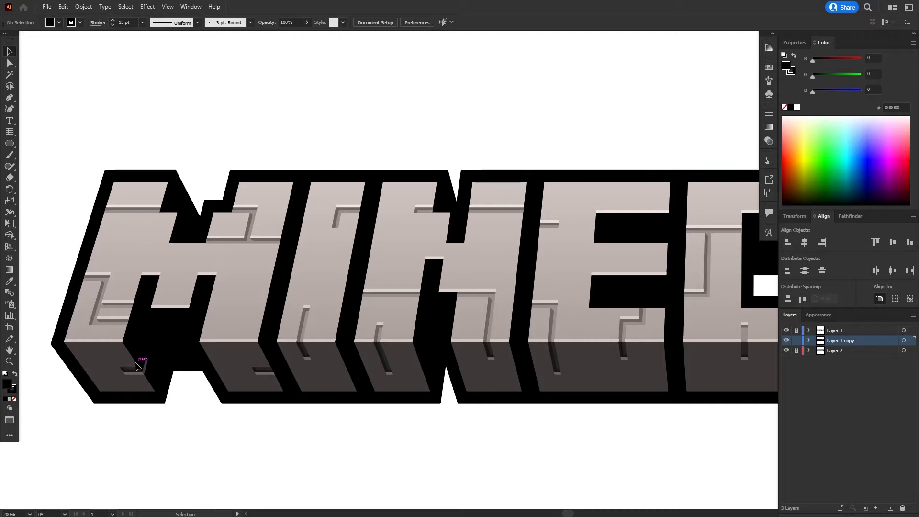
Examine the small cracks on the dark extruded sides of the reference logo's M, F and T.
{"action": "key", "text": "space"}
{"action": "left_click_drag", "start_coordinate": [153, 338], "coordinate": [203, 269]}
{"action": "scroll", "coordinate": [253, 360], "scroll_direction": "up", "scroll_amount": 2}
{"action": "key", "text": "space"}
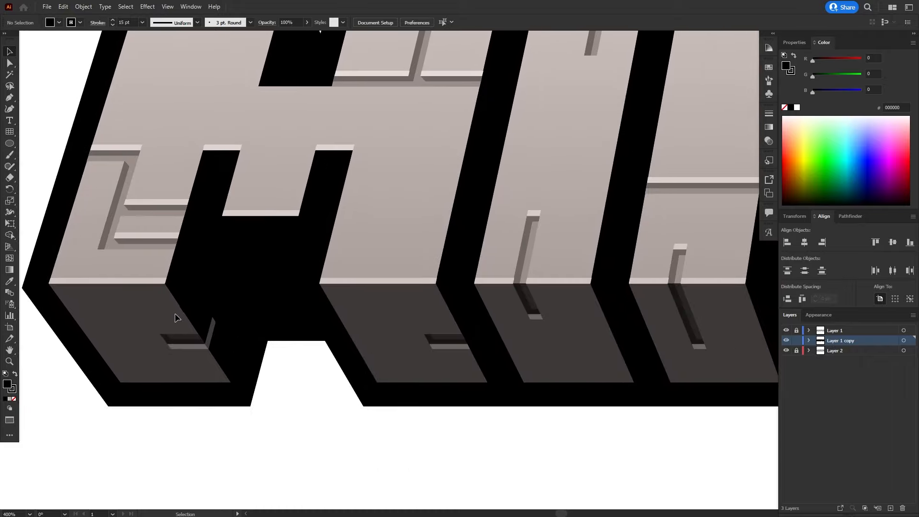
{"action": "scroll", "coordinate": [430, 296], "scroll_direction": "down", "scroll_amount": 6}
{"action": "key", "text": "space"}
{"action": "left_click_drag", "start_coordinate": [585, 256], "coordinate": [447, 261]}
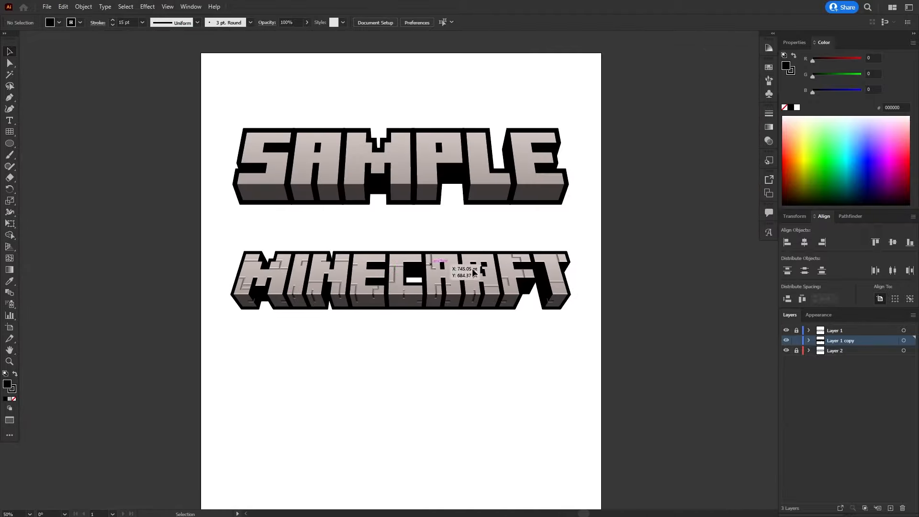
{"action": "scroll", "coordinate": [542, 282], "scroll_direction": "up", "scroll_amount": 4}
{"action": "scroll", "coordinate": [564, 323], "scroll_direction": "up", "scroll_amount": 2}
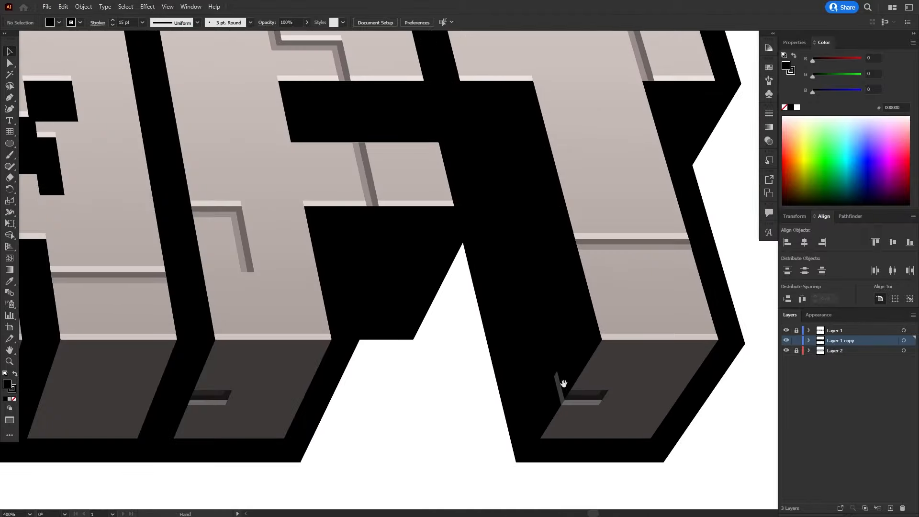
{"action": "left_click_drag", "start_coordinate": [564, 383], "coordinate": [539, 360]}
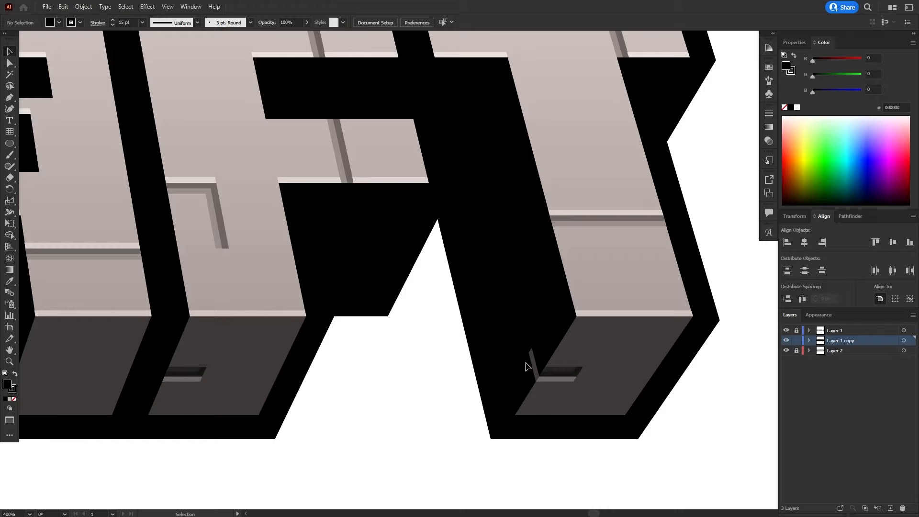
{"action": "scroll", "coordinate": [526, 363], "scroll_direction": "down", "scroll_amount": 2}
{"action": "key", "text": "space"}
{"action": "left_click_drag", "start_coordinate": [413, 330], "coordinate": [423, 359]}
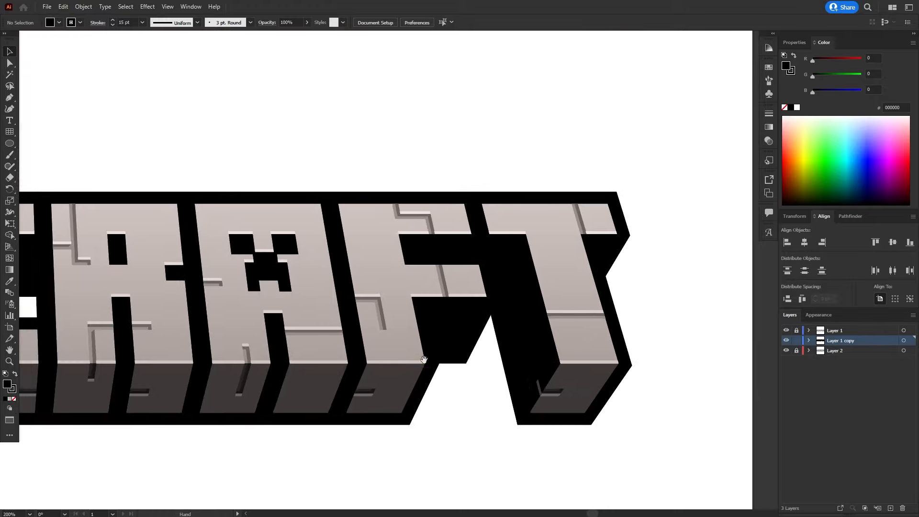
Examine how the crack on the reference M's extruded side continues around its inner edge onto the black area.
{"action": "key", "text": "space"}
{"action": "left_click_drag", "start_coordinate": [128, 381], "coordinate": [357, 341]}
{"action": "left_click_drag", "start_coordinate": [259, 345], "coordinate": [515, 352]}
{"action": "left_click_drag", "start_coordinate": [281, 359], "coordinate": [394, 361]}
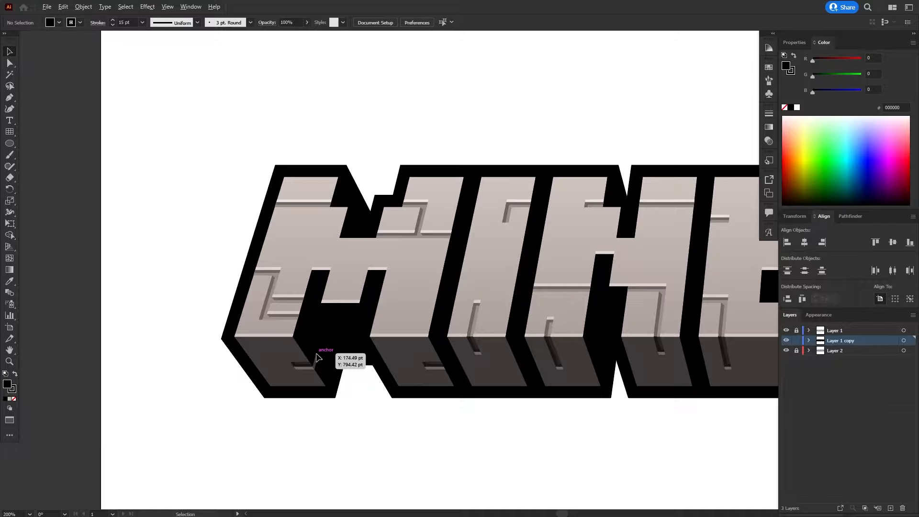
{"action": "scroll", "coordinate": [317, 366], "scroll_direction": "up", "scroll_amount": 4}
{"action": "scroll", "coordinate": [319, 371], "scroll_direction": "down", "scroll_amount": 3}
{"action": "scroll", "coordinate": [320, 374], "scroll_direction": "down", "scroll_amount": 3}
{"action": "scroll", "coordinate": [322, 373], "scroll_direction": "up", "scroll_amount": 4}
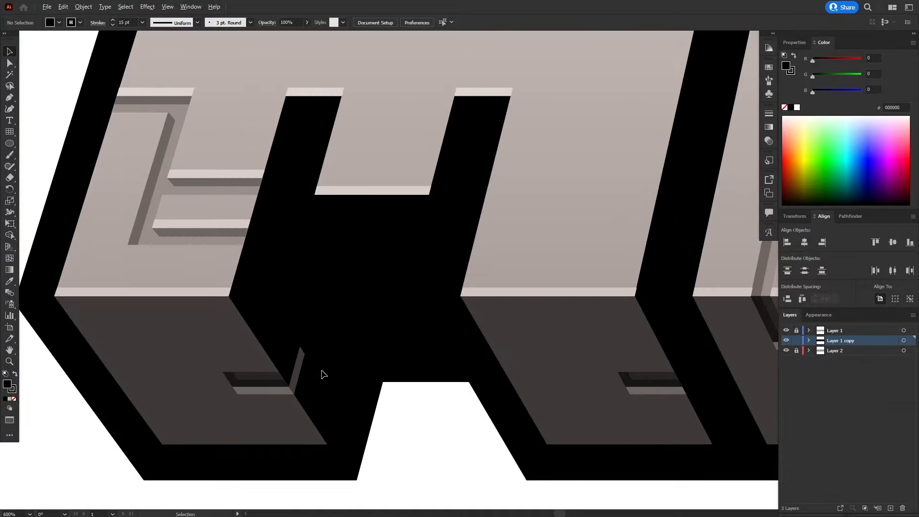
{"action": "scroll", "coordinate": [318, 368], "scroll_direction": "down", "scroll_amount": 2}
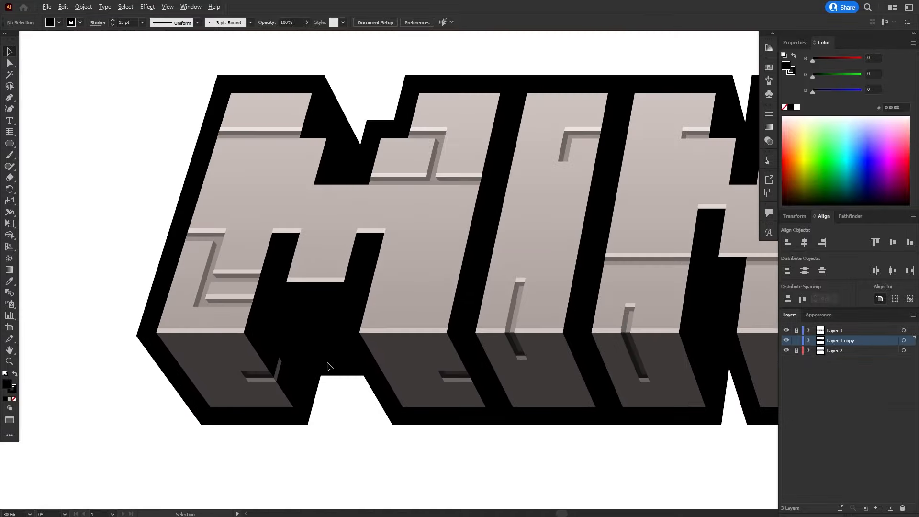
Examine how the cracks on the Minecraft reference's M and neighbouring letters run across the front faces and extruded sides.
{"action": "scroll", "coordinate": [329, 366], "scroll_direction": "down", "scroll_amount": 5}
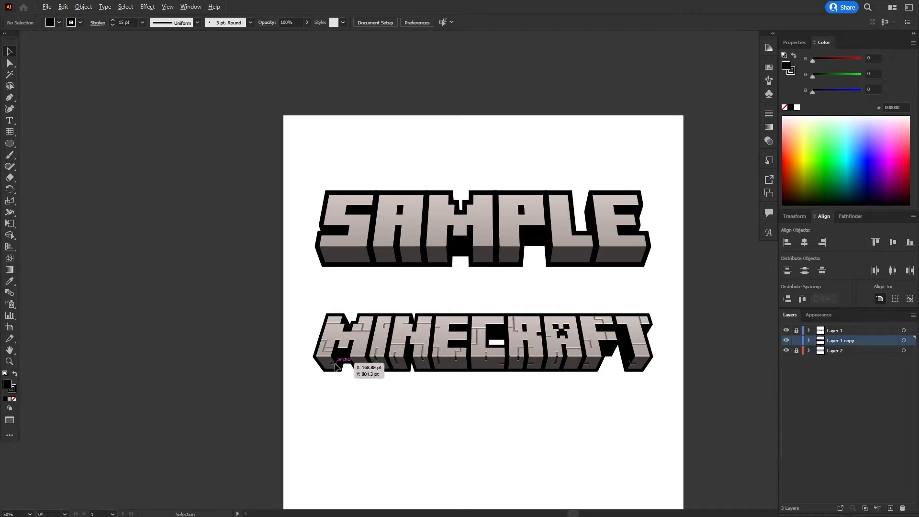
{"action": "scroll", "coordinate": [335, 364], "scroll_direction": "up", "scroll_amount": 4}
{"action": "left_click_drag", "start_coordinate": [342, 327], "coordinate": [264, 356]}
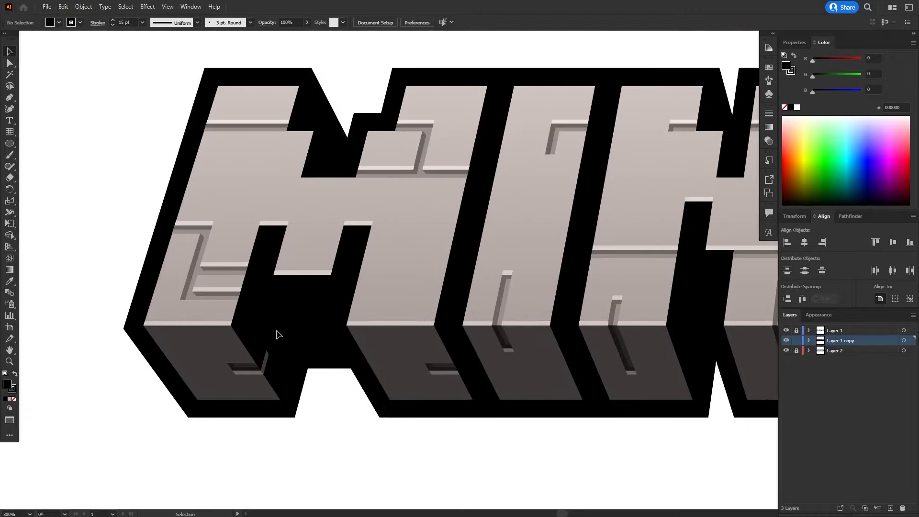
{"action": "left_click_drag", "start_coordinate": [324, 383], "coordinate": [294, 381]}
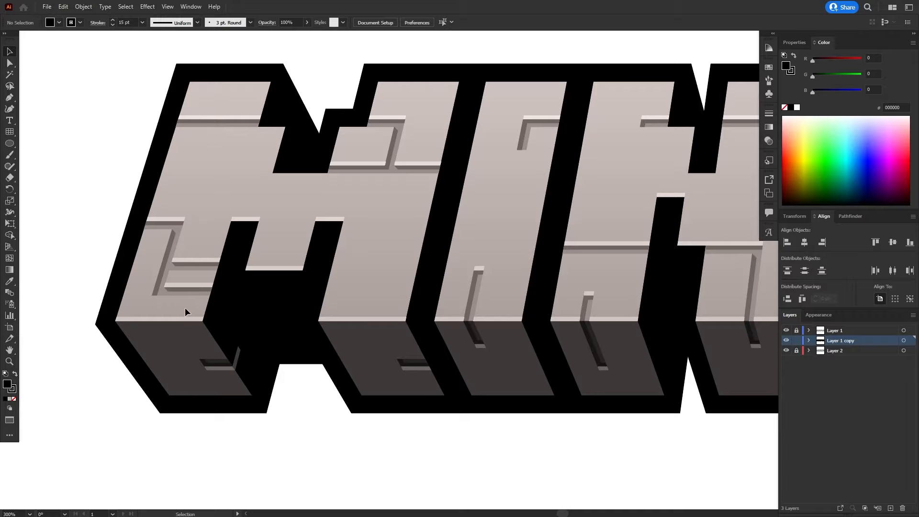
{"action": "left_click_drag", "start_coordinate": [401, 223], "coordinate": [359, 286]}
{"action": "scroll", "coordinate": [423, 271], "scroll_direction": "down", "scroll_amount": 2}
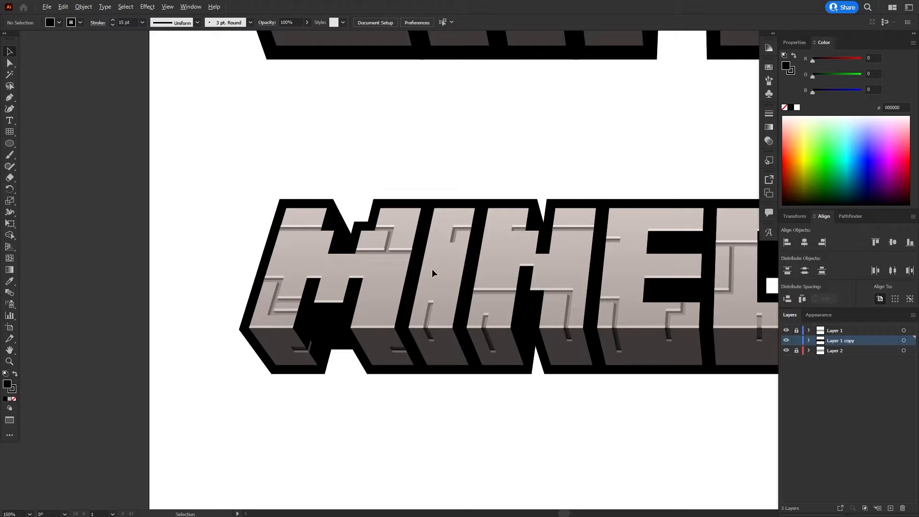
{"action": "left_click_drag", "start_coordinate": [522, 179], "coordinate": [409, 258]}
Activate the Rectangular Grid tool over the SAMPLE lettering.
{"action": "left_click_drag", "start_coordinate": [439, 137], "coordinate": [378, 333]}
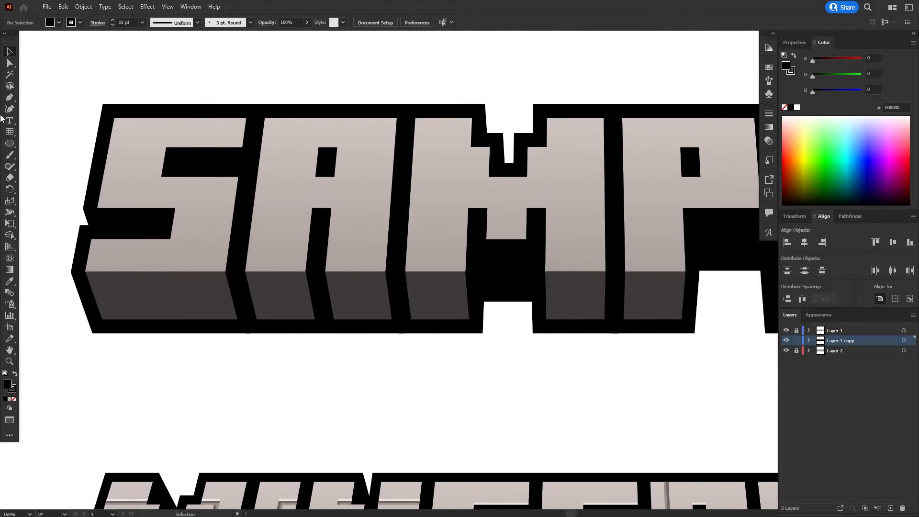
{"action": "left_click", "coordinate": [8, 135]}
{"action": "left_click_drag", "start_coordinate": [16, 134], "coordinate": [55, 167]}
{"action": "left_click_drag", "start_coordinate": [25, 106], "coordinate": [67, 177]}
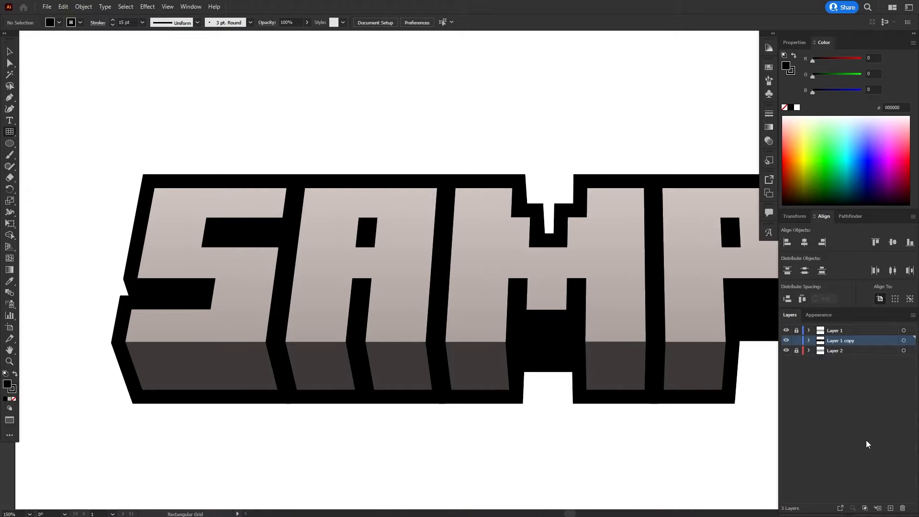
Add a new layer above Layer 1, with Layer 1 copy locked and Layer 1 unlocked.
{"action": "left_click", "coordinate": [845, 333]}
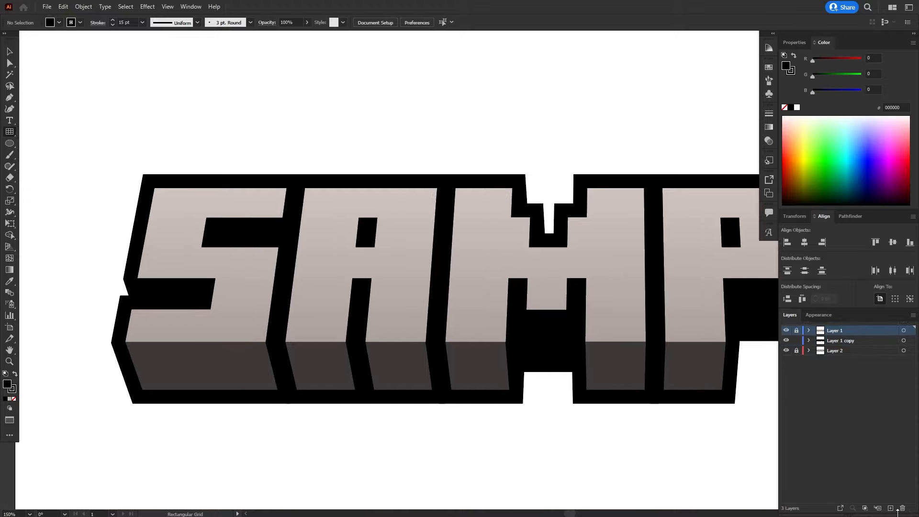
{"action": "left_click", "coordinate": [890, 508]}
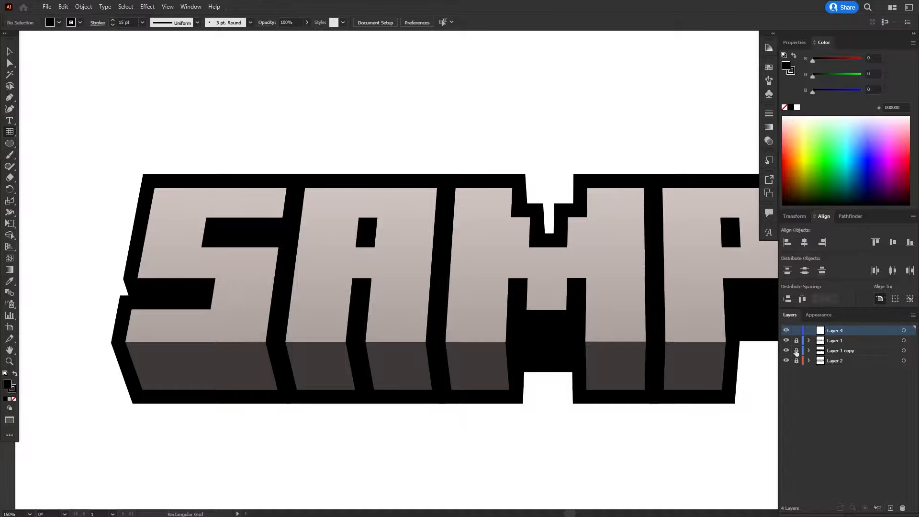
{"action": "left_click", "coordinate": [796, 341]}
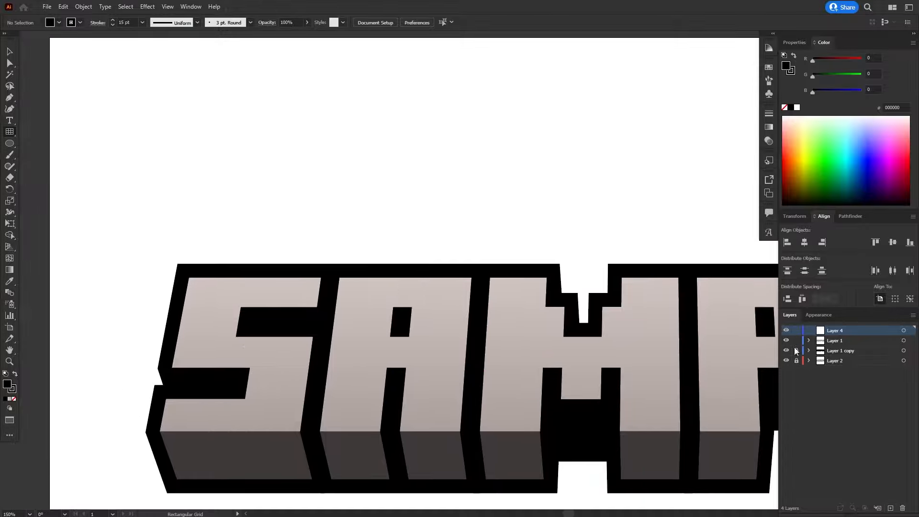
Rename Layer 1 copy as "stroke".
{"action": "double_click", "coordinate": [821, 353]}
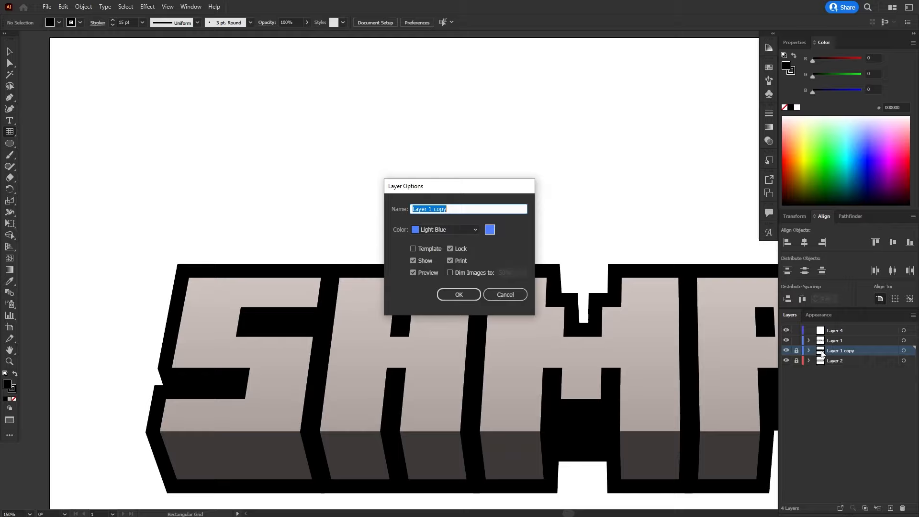
{"action": "type", "text": "stroke"}
{"action": "key", "text": "Return"}
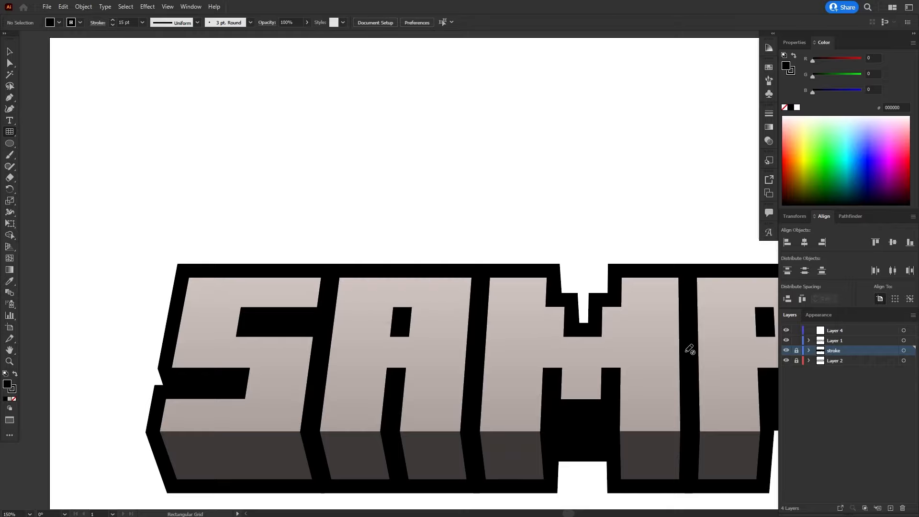
Rename the black outline's layer as "outline" and Layer 1 as "letters", leaving Layer 4 active.
{"action": "double_click", "coordinate": [836, 350]}
{"action": "type", "text": "outline"}
{"action": "key", "text": "Return"}
{"action": "double_click", "coordinate": [851, 341]}
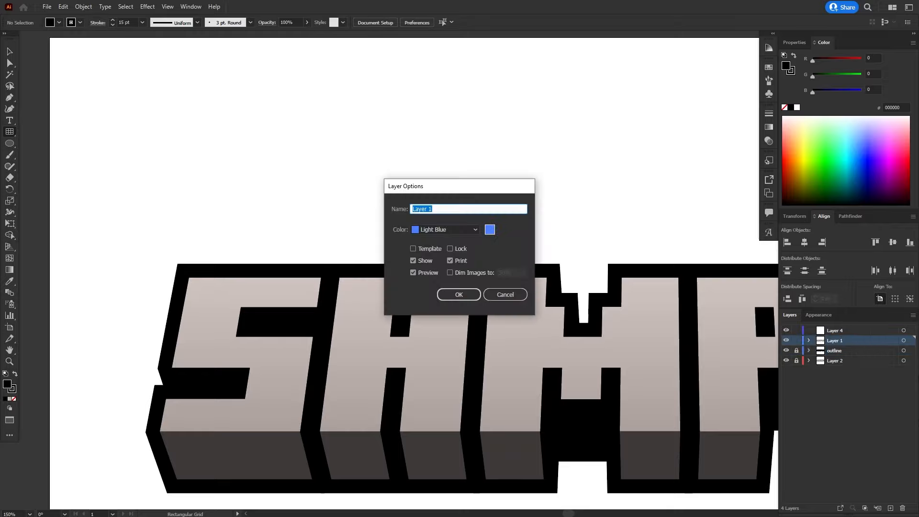
{"action": "key", "text": "Return"}
{"action": "left_click", "coordinate": [854, 331]}
Examine the widths, slanted sides and lower front edges of the SAMPLE letters from the S across to the E.
{"action": "left_click_drag", "start_coordinate": [414, 182], "coordinate": [335, 131]}
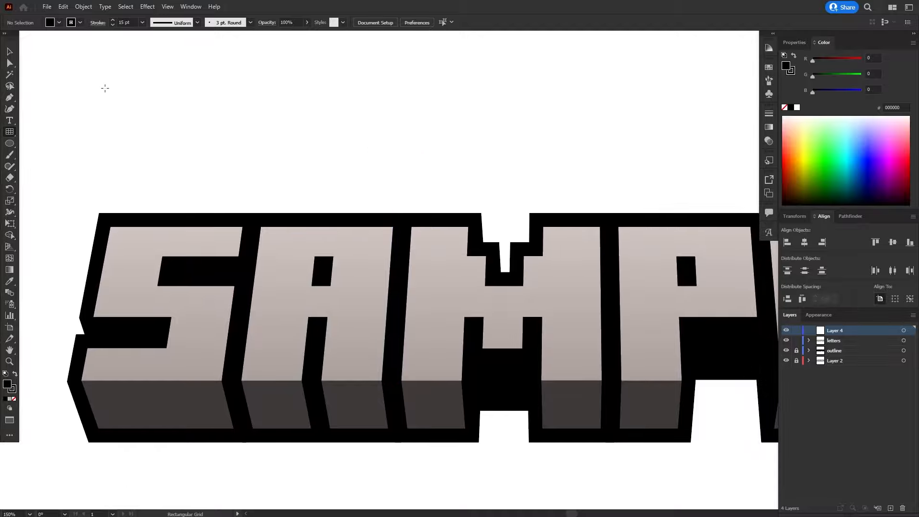
{"action": "left_click_drag", "start_coordinate": [216, 243], "coordinate": [263, 199]}
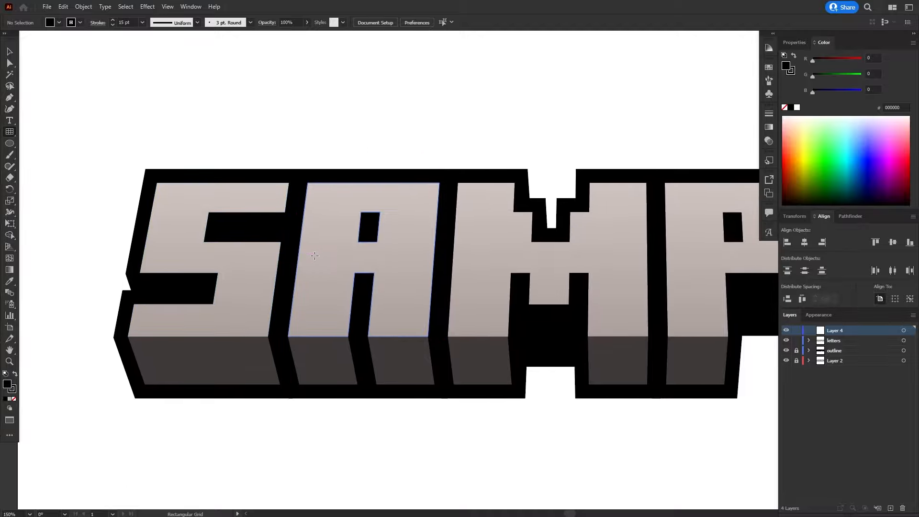
{"action": "left_click_drag", "start_coordinate": [383, 401], "coordinate": [353, 374]}
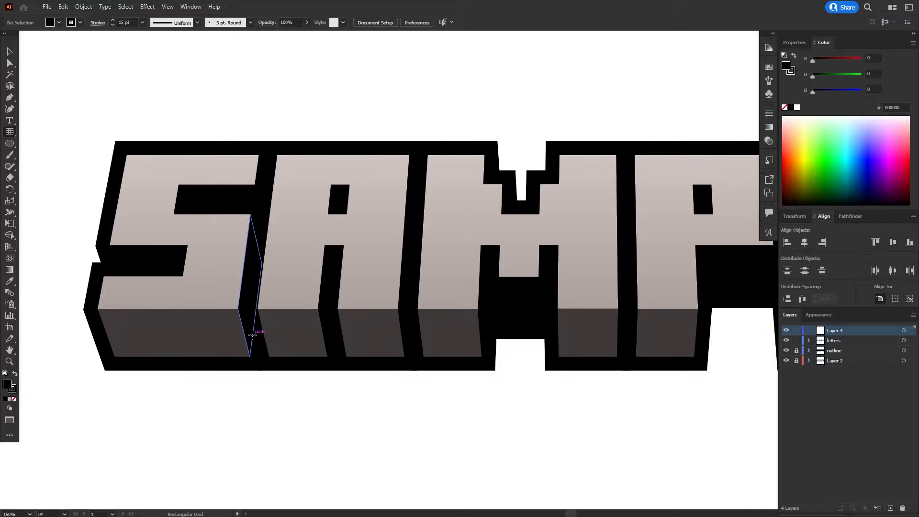
{"action": "left_click_drag", "start_coordinate": [324, 316], "coordinate": [296, 340]}
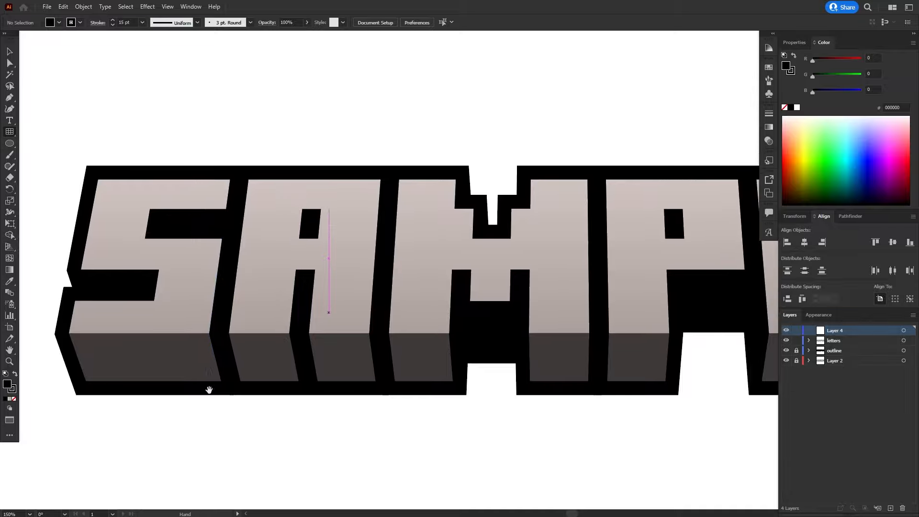
{"action": "scroll", "coordinate": [224, 331], "scroll_direction": "up", "scroll_amount": 2}
{"action": "scroll", "coordinate": [222, 331], "scroll_direction": "down", "scroll_amount": 4}
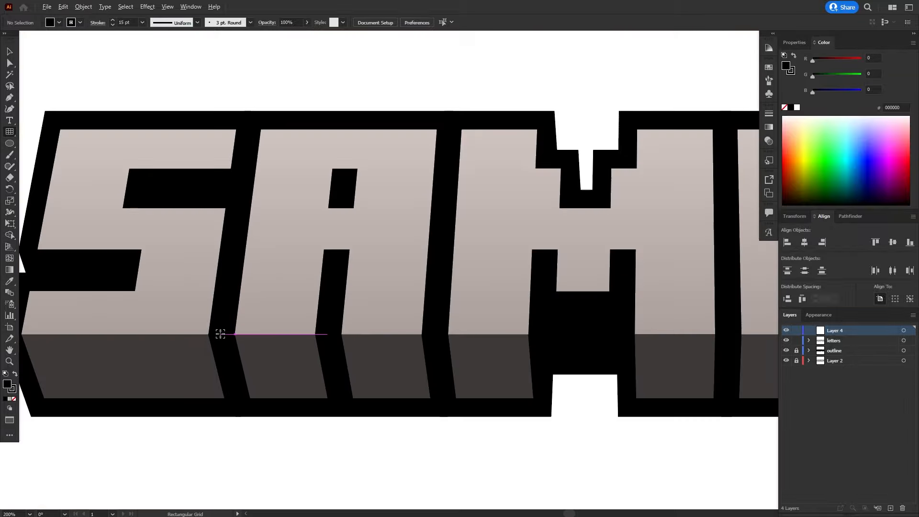
{"action": "left_click_drag", "start_coordinate": [517, 365], "coordinate": [384, 369]}
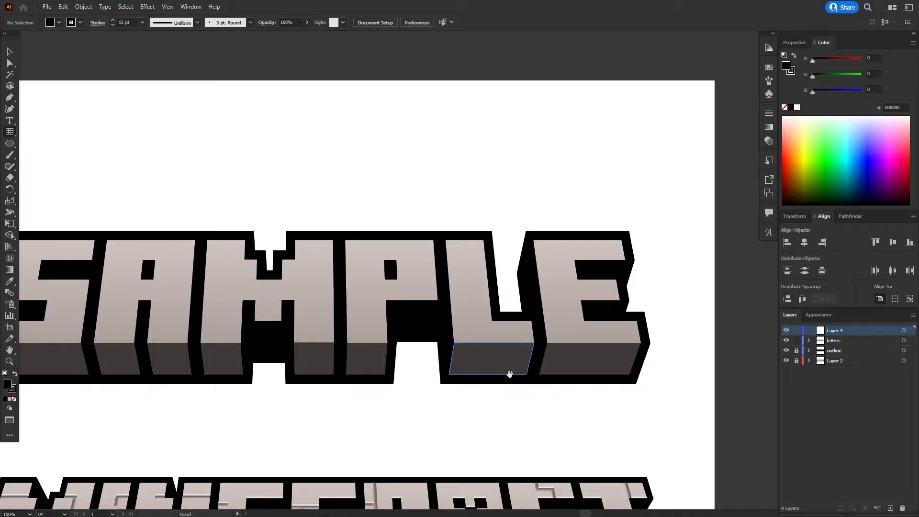
{"action": "scroll", "coordinate": [484, 349], "scroll_direction": "up", "scroll_amount": 3}
{"action": "scroll", "coordinate": [477, 339], "scroll_direction": "up", "scroll_amount": 4}
{"action": "scroll", "coordinate": [472, 341], "scroll_direction": "down", "scroll_amount": 3}
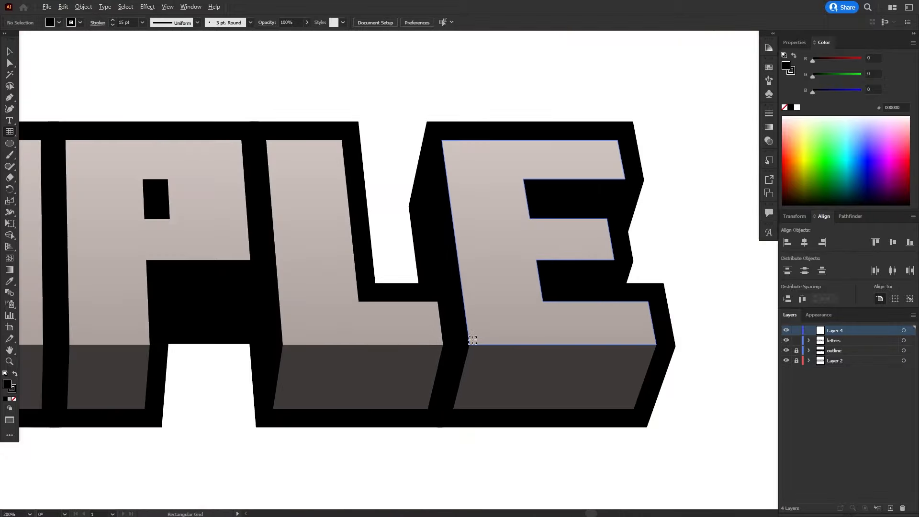
Examine the S and A up close, including their stem widths and the gap between them.
{"action": "scroll", "coordinate": [472, 340], "scroll_direction": "down", "scroll_amount": 3}
{"action": "left_click_drag", "start_coordinate": [323, 307], "coordinate": [392, 298]}
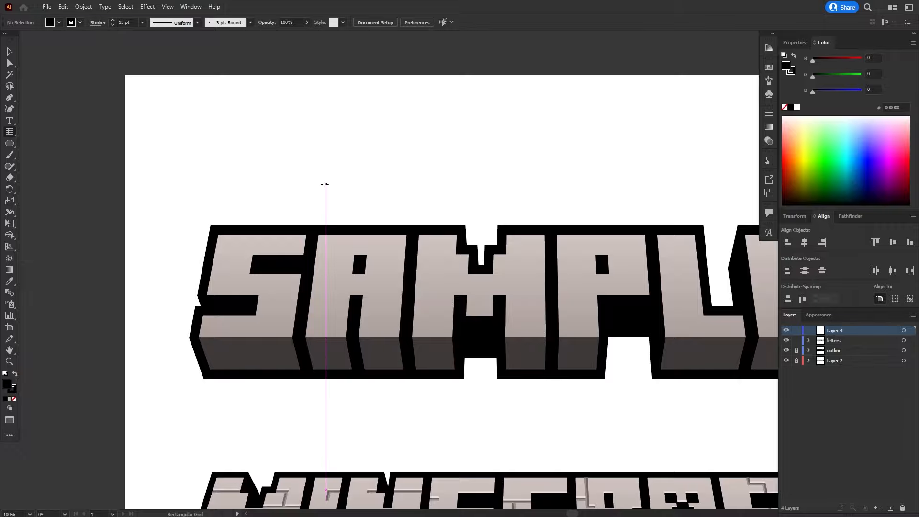
{"action": "scroll", "coordinate": [249, 327], "scroll_direction": "up", "scroll_amount": 4}
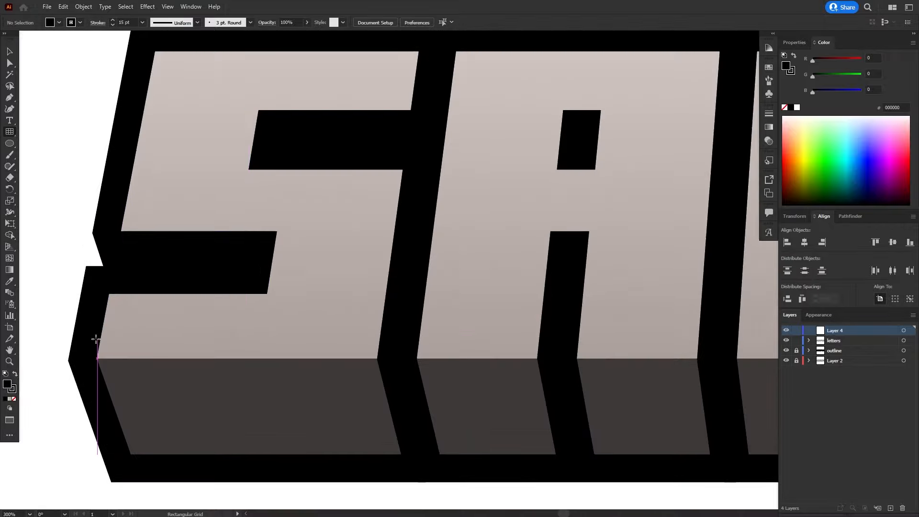
{"action": "scroll", "coordinate": [306, 337], "scroll_direction": "down", "scroll_amount": 1}
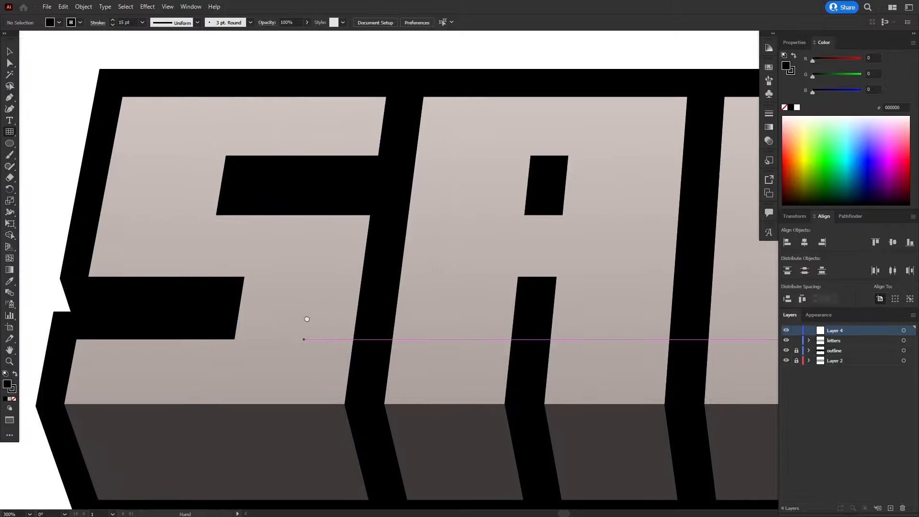
{"action": "scroll", "coordinate": [334, 318], "scroll_direction": "down", "scroll_amount": 1}
{"action": "scroll", "coordinate": [351, 282], "scroll_direction": "up", "scroll_amount": 1}
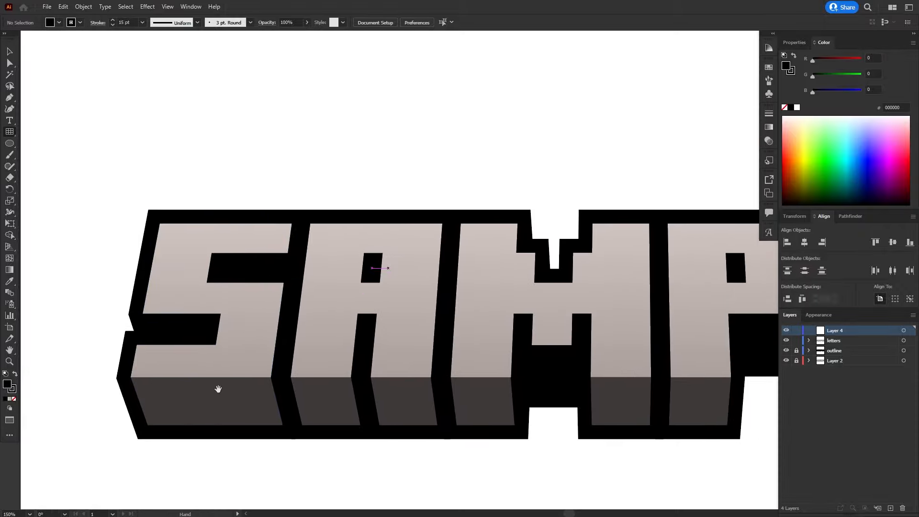
{"action": "scroll", "coordinate": [207, 380], "scroll_direction": "up", "scroll_amount": 1}
{"action": "left_click_drag", "start_coordinate": [257, 302], "coordinate": [302, 263]}
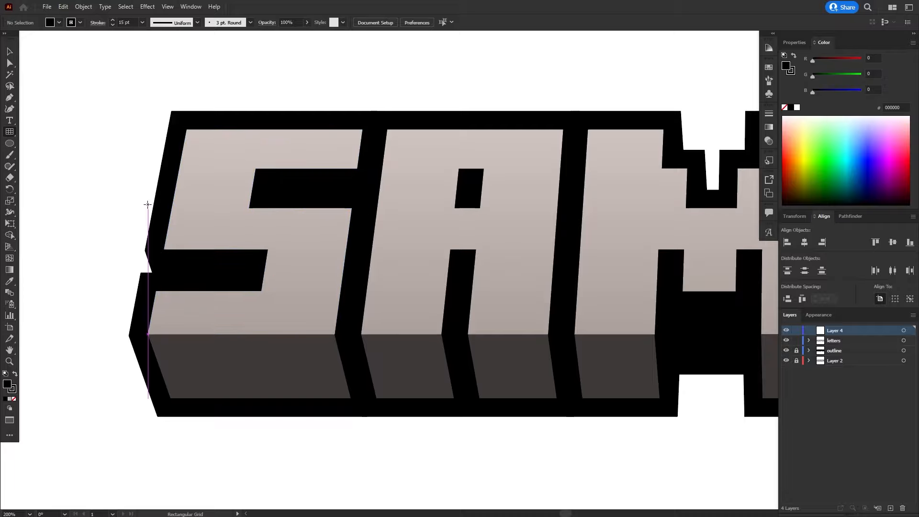
Activate the Paintbrush tool and choose pure red (FF0000) as the drawing colour.
{"action": "key", "text": "v"}
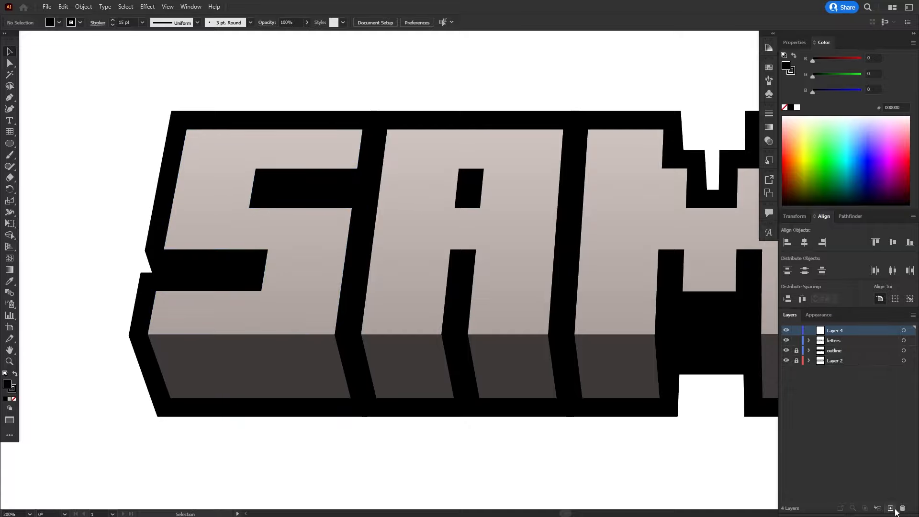
{"action": "key", "text": "b"}
{"action": "scroll", "coordinate": [203, 193], "scroll_direction": "up", "scroll_amount": 2}
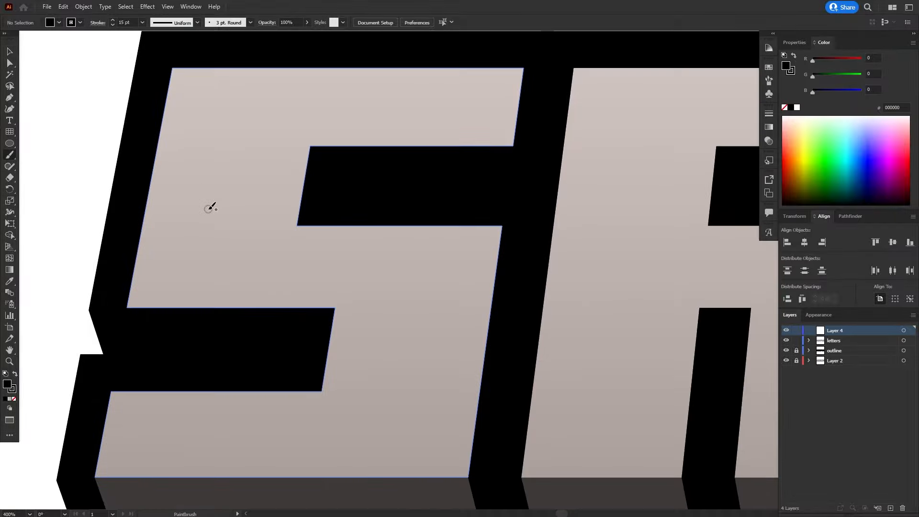
{"action": "double_click", "coordinate": [7, 384]}
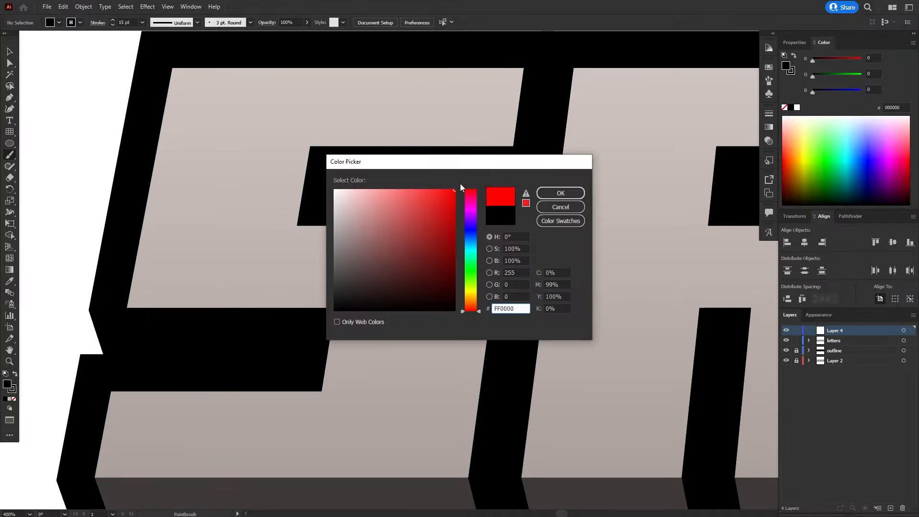
{"action": "left_click", "coordinate": [412, 225]}
{"action": "left_click", "coordinate": [559, 193]}
{"action": "left_click", "coordinate": [14, 399]}
{"action": "left_click", "coordinate": [7, 384]}
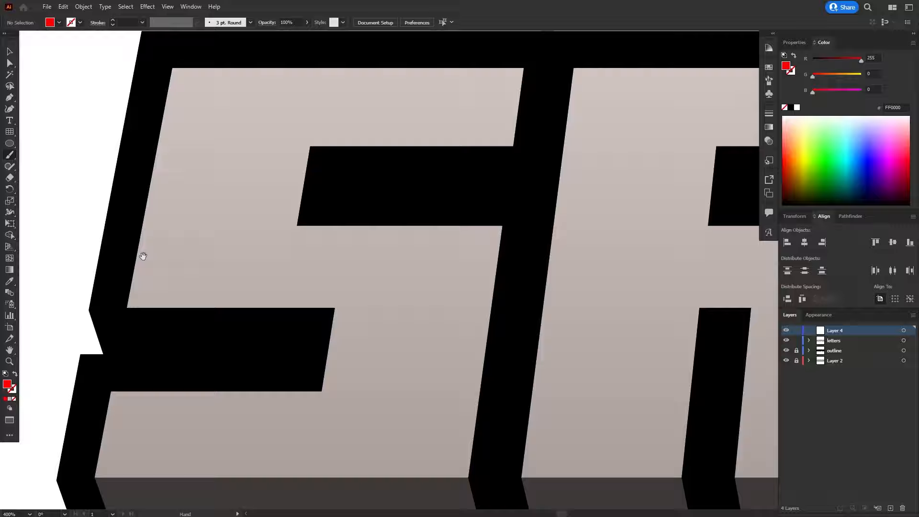
Annotate the S with red width brackets, marking its upper stem 3, the inner step 1 and its lower stem 3.
{"action": "left_click_drag", "start_coordinate": [232, 167], "coordinate": [242, 240]}
{"action": "mouse_move", "coordinate": [158, 261]}
{"action": "left_mouse_down"}
{"action": "mouse_move", "coordinate": [314, 263]}
{"action": "mouse_move", "coordinate": [300, 279]}
{"action": "left_mouse_up"}
{"action": "left_click_drag", "start_coordinate": [156, 252], "coordinate": [148, 268]}
{"action": "mouse_move", "coordinate": [212, 219]}
{"action": "left_mouse_down"}
{"action": "mouse_move", "coordinate": [233, 233]}
{"action": "mouse_move", "coordinate": [212, 243]}
{"action": "left_mouse_up"}
{"action": "mouse_move", "coordinate": [308, 295]}
{"action": "left_mouse_down"}
{"action": "mouse_move", "coordinate": [306, 317]}
{"action": "mouse_move", "coordinate": [353, 297]}
{"action": "mouse_move", "coordinate": [351, 308]}
{"action": "mouse_move", "coordinate": [301, 307]}
{"action": "mouse_move", "coordinate": [317, 342]}
{"action": "left_mouse_up"}
{"action": "key", "text": "ctrl+z"}
{"action": "left_click_drag", "start_coordinate": [343, 382], "coordinate": [339, 407]}
{"action": "mouse_move", "coordinate": [340, 397]}
{"action": "left_mouse_down"}
{"action": "mouse_move", "coordinate": [498, 404]}
{"action": "mouse_move", "coordinate": [495, 420]}
{"action": "left_mouse_up"}
{"action": "mouse_move", "coordinate": [406, 421]}
{"action": "left_mouse_down"}
{"action": "mouse_move", "coordinate": [428, 430]}
{"action": "mouse_move", "coordinate": [411, 441]}
{"action": "mouse_move", "coordinate": [339, 364]}
{"action": "left_mouse_up"}
{"action": "key", "text": "ctrl+minus"}
{"action": "key", "text": "ctrl+minus"}
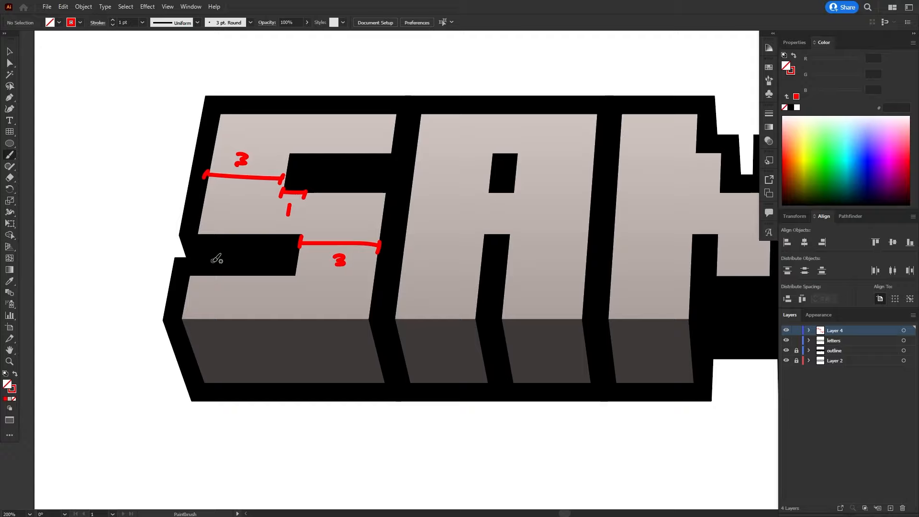
Mark the gap between the S and A as 1 and bracket the A's full width along its lower front edge.
{"action": "mouse_move", "coordinate": [371, 318]}
{"action": "left_mouse_down"}
{"action": "mouse_move", "coordinate": [372, 334]}
{"action": "mouse_move", "coordinate": [388, 327]}
{"action": "left_mouse_up"}
{"action": "left_click_drag", "start_coordinate": [389, 317], "coordinate": [379, 361]}
{"action": "left_click_drag", "start_coordinate": [402, 327], "coordinate": [575, 331]}
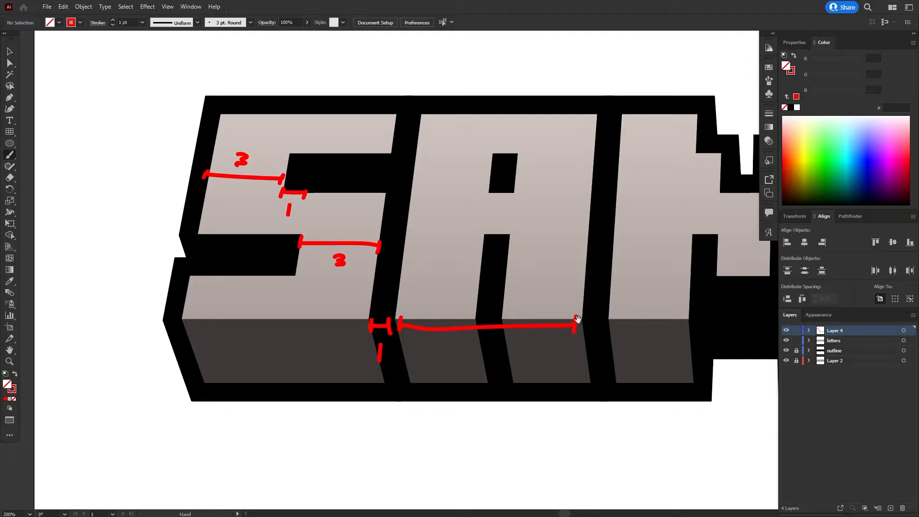
Mark the gap between the A and M as 1 and the M's left leg as 3.
{"action": "mouse_move", "coordinate": [576, 320]}
{"action": "left_mouse_down"}
{"action": "mouse_move", "coordinate": [403, 303]}
{"action": "mouse_move", "coordinate": [366, 331]}
{"action": "mouse_move", "coordinate": [453, 325]}
{"action": "left_mouse_up"}
{"action": "left_click_drag", "start_coordinate": [452, 317], "coordinate": [452, 337]}
{"action": "mouse_move", "coordinate": [336, 341]}
{"action": "left_mouse_down"}
{"action": "mouse_move", "coordinate": [360, 336]}
{"action": "mouse_move", "coordinate": [350, 357]}
{"action": "mouse_move", "coordinate": [403, 368]}
{"action": "left_mouse_up"}
Bracket the rest of the M's widths, marking both inner notches 1, the middle block 2 and the right leg 3.
{"action": "mouse_move", "coordinate": [452, 233]}
{"action": "left_mouse_down"}
{"action": "mouse_move", "coordinate": [451, 246]}
{"action": "mouse_move", "coordinate": [477, 238]}
{"action": "left_mouse_up"}
{"action": "mouse_move", "coordinate": [479, 229]}
{"action": "left_mouse_down"}
{"action": "mouse_move", "coordinate": [478, 247]}
{"action": "mouse_move", "coordinate": [460, 263]}
{"action": "mouse_move", "coordinate": [528, 278]}
{"action": "mouse_move", "coordinate": [529, 294]}
{"action": "mouse_move", "coordinate": [509, 307]}
{"action": "left_mouse_up"}
{"action": "mouse_move", "coordinate": [534, 232]}
{"action": "left_mouse_down"}
{"action": "mouse_move", "coordinate": [533, 244]}
{"action": "mouse_move", "coordinate": [555, 233]}
{"action": "left_mouse_up"}
{"action": "left_click_drag", "start_coordinate": [556, 230], "coordinate": [545, 257]}
{"action": "left_click_drag", "start_coordinate": [557, 312], "coordinate": [556, 328]}
{"action": "mouse_move", "coordinate": [556, 319]}
{"action": "left_mouse_down"}
{"action": "mouse_move", "coordinate": [637, 319]}
{"action": "mouse_move", "coordinate": [637, 326]}
{"action": "mouse_move", "coordinate": [596, 350]}
{"action": "left_mouse_up"}
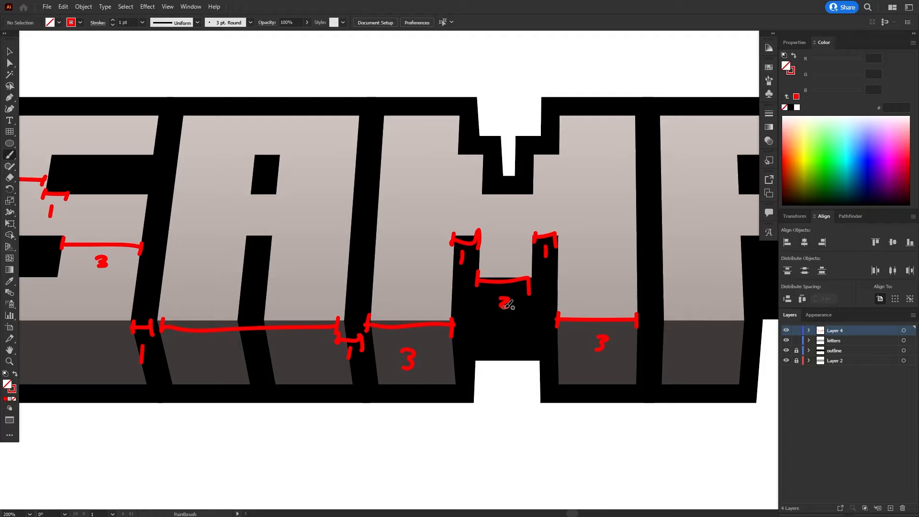
{"action": "left_click_drag", "start_coordinate": [504, 308], "coordinate": [509, 306]}
Bracket the gap between the M and the P and mark it as 1.
{"action": "mouse_move", "coordinate": [586, 242]}
{"action": "left_mouse_down"}
{"action": "mouse_move", "coordinate": [435, 262]}
{"action": "mouse_move", "coordinate": [351, 238]}
{"action": "left_mouse_up"}
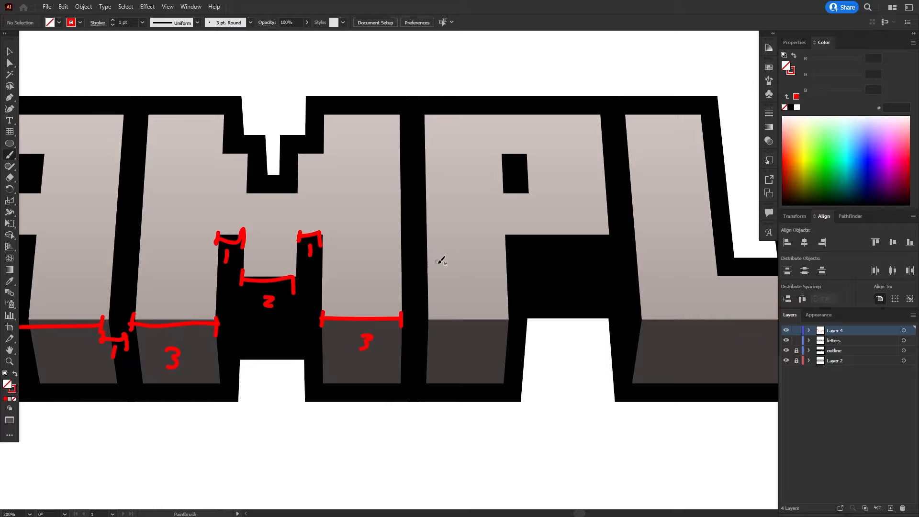
{"action": "left_click_drag", "start_coordinate": [308, 220], "coordinate": [380, 222]}
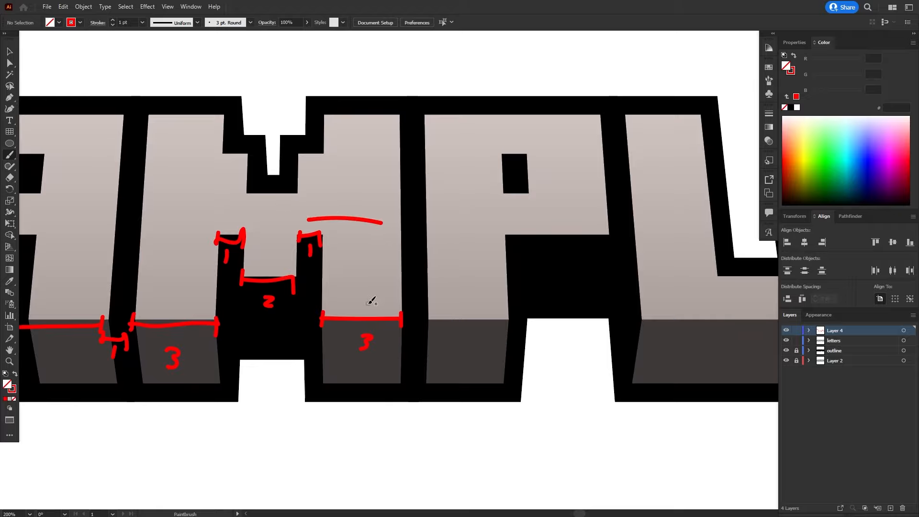
{"action": "key", "text": "ctrl+z"}
{"action": "left_click_drag", "start_coordinate": [285, 245], "coordinate": [455, 247]}
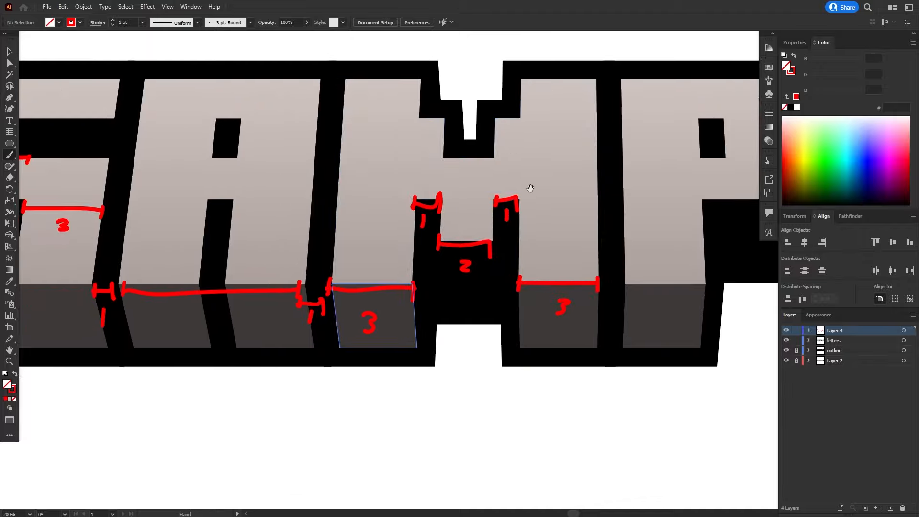
{"action": "mouse_move", "coordinate": [529, 189]}
{"action": "left_mouse_down"}
{"action": "mouse_move", "coordinate": [323, 330]}
{"action": "mouse_move", "coordinate": [338, 341]}
{"action": "left_mouse_up"}
{"action": "mouse_move", "coordinate": [339, 335]}
{"action": "left_mouse_down"}
{"action": "mouse_move", "coordinate": [334, 356]}
{"action": "mouse_move", "coordinate": [317, 369]}
{"action": "left_mouse_up"}
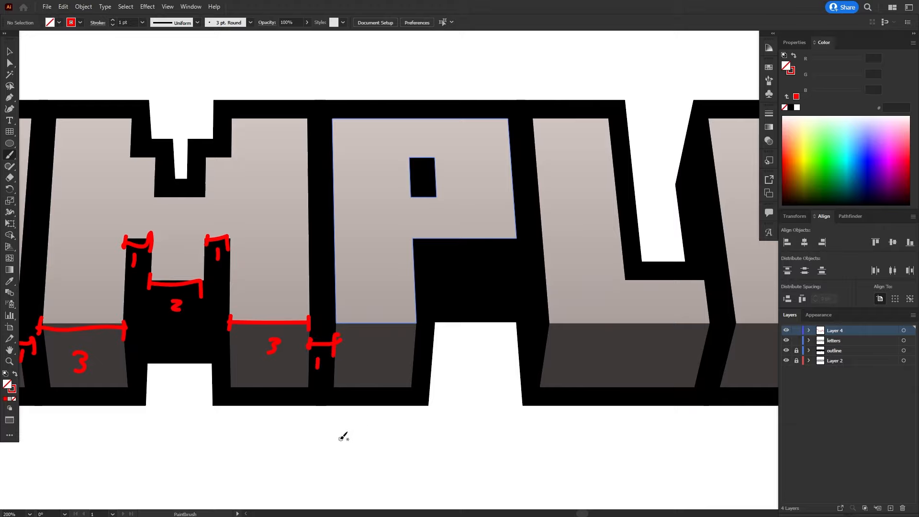
Bracket the E's lower front edge, mark the span as 6, and hide and lock the annotation layer.
{"action": "left_click_drag", "start_coordinate": [424, 279], "coordinate": [338, 300]}
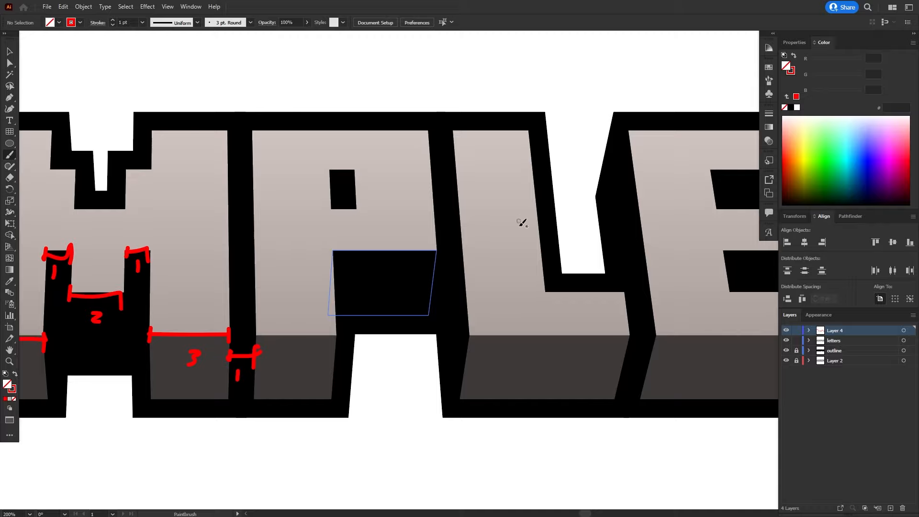
{"action": "scroll", "coordinate": [522, 222], "scroll_direction": "right", "scroll_amount": 5}
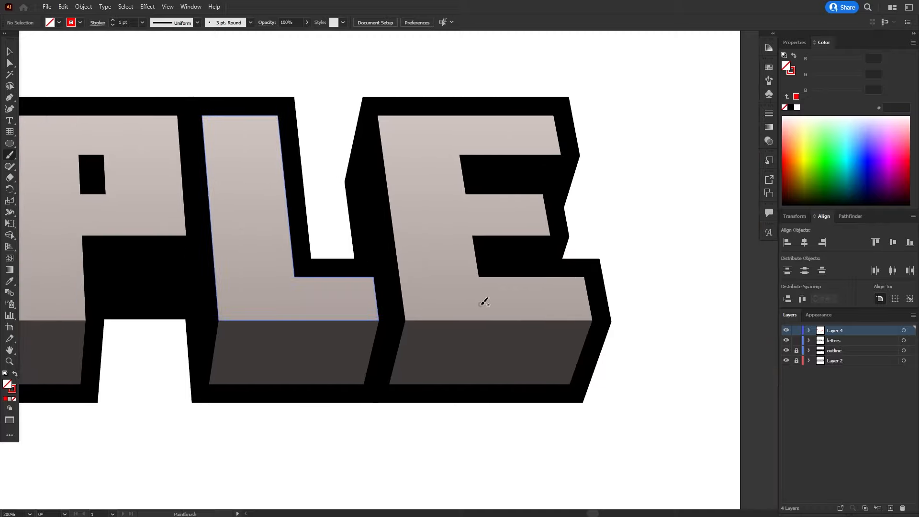
{"action": "mouse_move", "coordinate": [402, 317]}
{"action": "left_mouse_down"}
{"action": "mouse_move", "coordinate": [568, 319]}
{"action": "mouse_move", "coordinate": [562, 333]}
{"action": "left_mouse_up"}
{"action": "left_click_drag", "start_coordinate": [489, 335], "coordinate": [477, 347]}
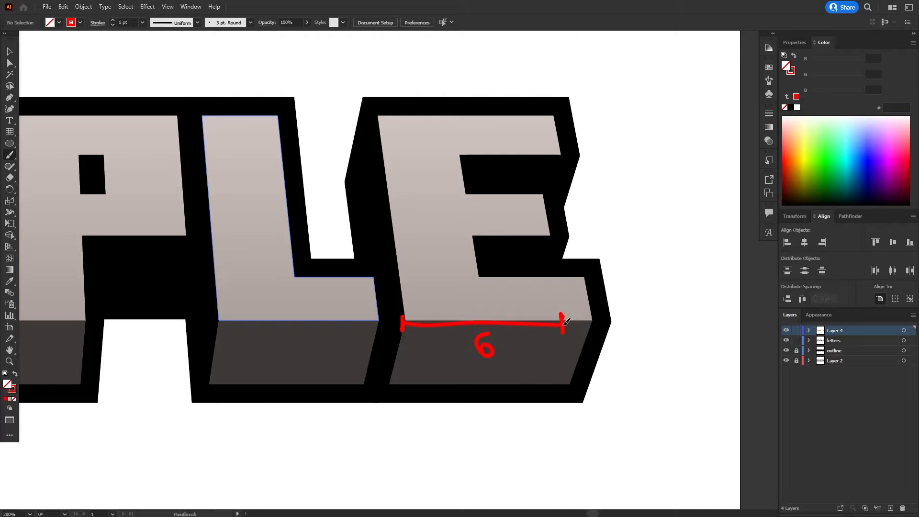
{"action": "mouse_move", "coordinate": [565, 322]}
{"action": "left_mouse_down"}
{"action": "mouse_move", "coordinate": [591, 318]}
{"action": "mouse_move", "coordinate": [592, 333]}
{"action": "mouse_move", "coordinate": [578, 350]}
{"action": "left_mouse_up"}
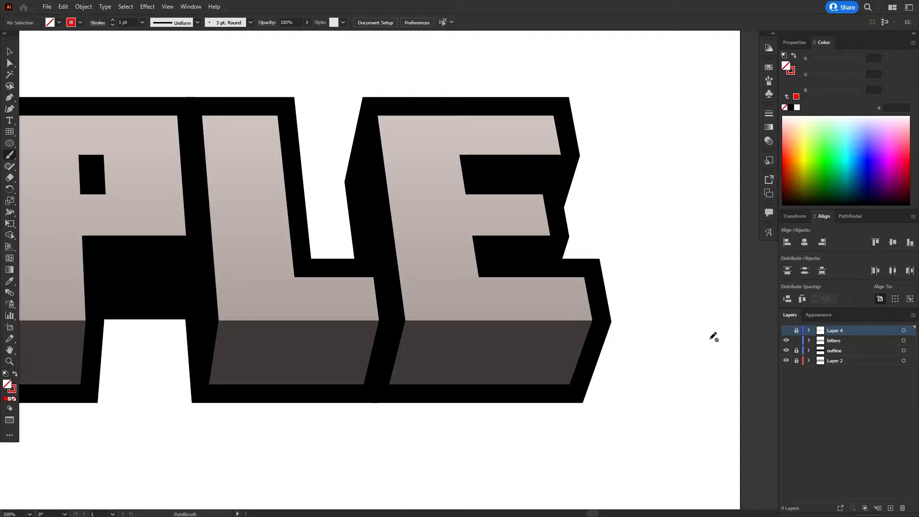
Configure the Rectangular Grid tool with 9 horizontal dividers and 49-1 vertical dividers.
{"action": "key", "text": "ctrl+minus"}
{"action": "key", "text": "ctrl+minus"}
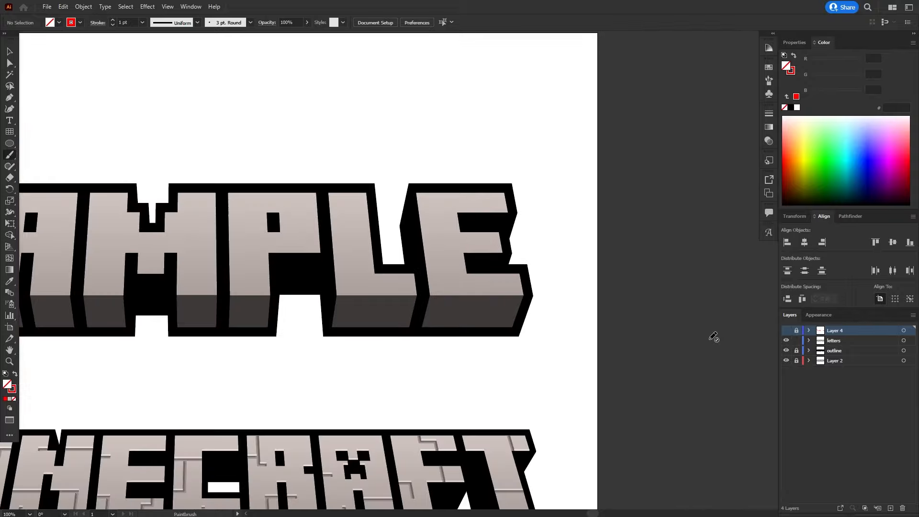
{"action": "key", "text": "v"}
{"action": "left_click_drag", "start_coordinate": [273, 258], "coordinate": [572, 243]}
{"action": "left_click_drag", "start_coordinate": [319, 273], "coordinate": [272, 294]}
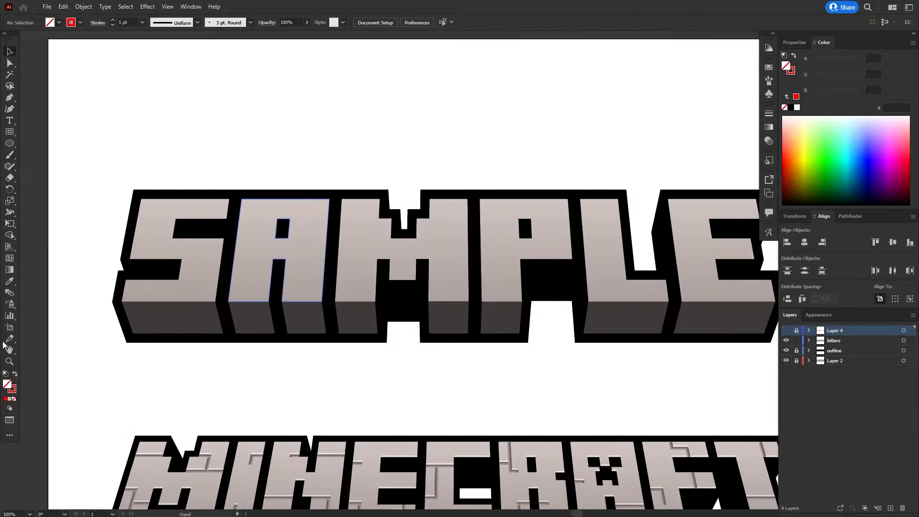
{"action": "left_click_drag", "start_coordinate": [63, 188], "coordinate": [14, 197]}
{"action": "double_click", "coordinate": [10, 132]}
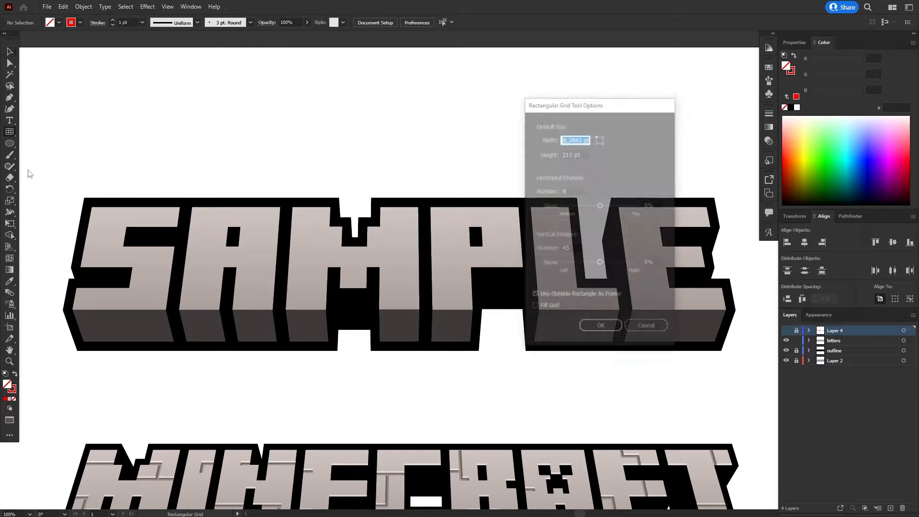
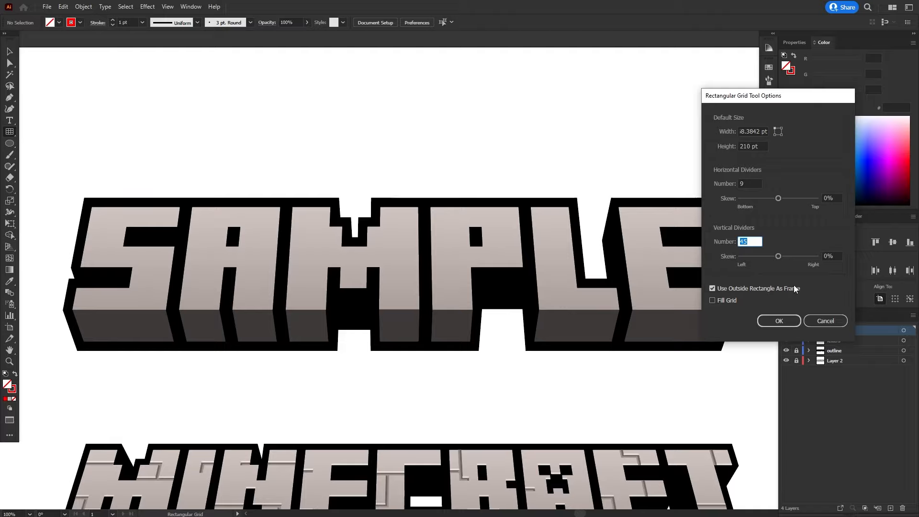
{"action": "type", "text": "49-1"}
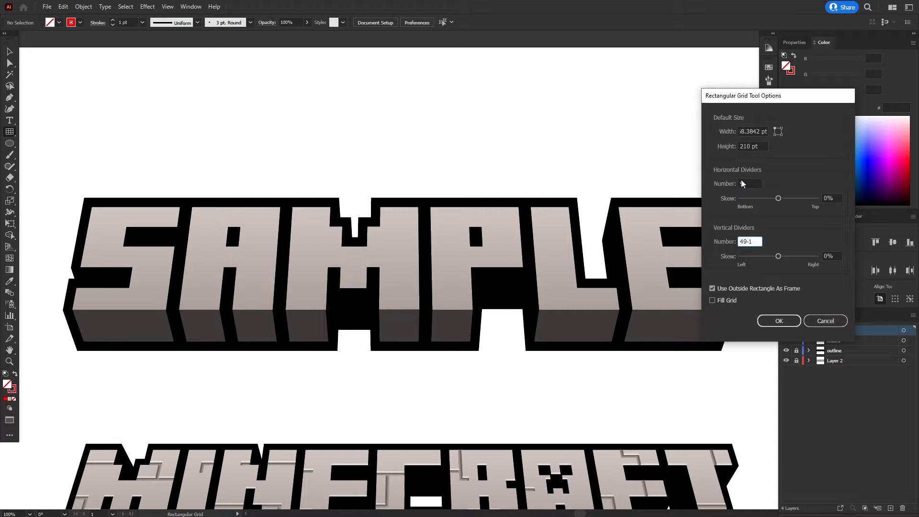
{"action": "left_click", "coordinate": [744, 185]}
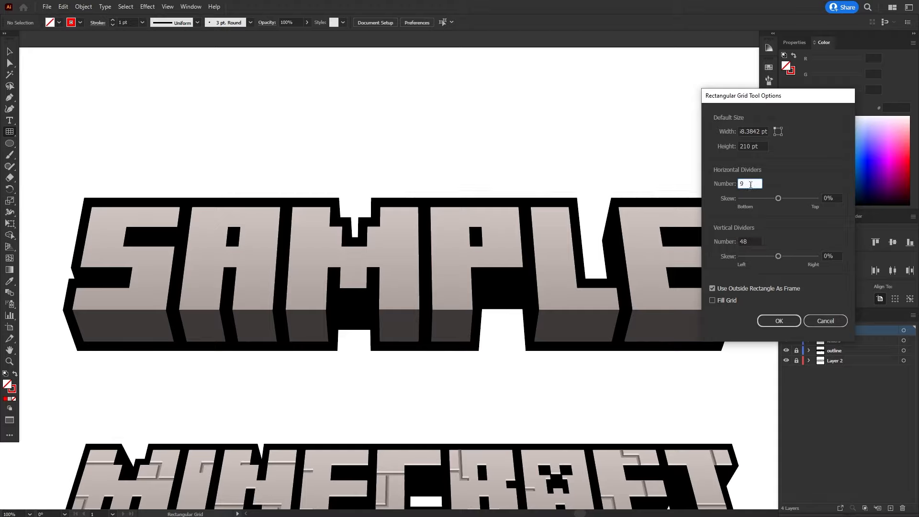
{"action": "left_click", "coordinate": [771, 320]}
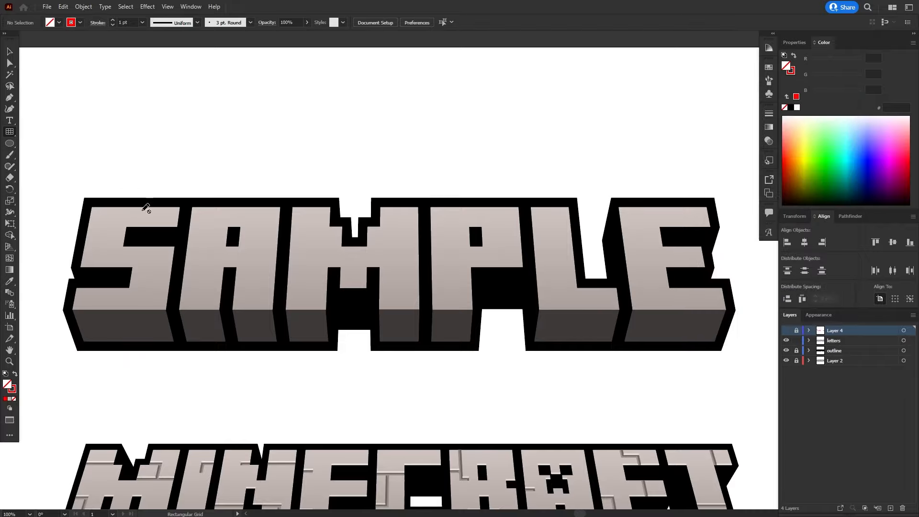
On a new layer, draw a rectangular grid from the S's upper-left corner to the E's lower-right corner.
{"action": "key", "text": "v"}
{"action": "left_click", "coordinate": [890, 507]}
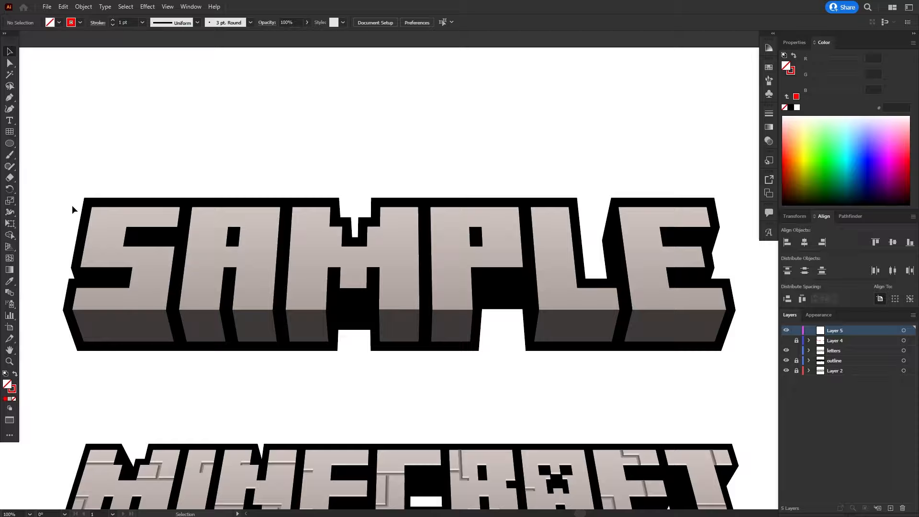
{"action": "left_click", "coordinate": [9, 131]}
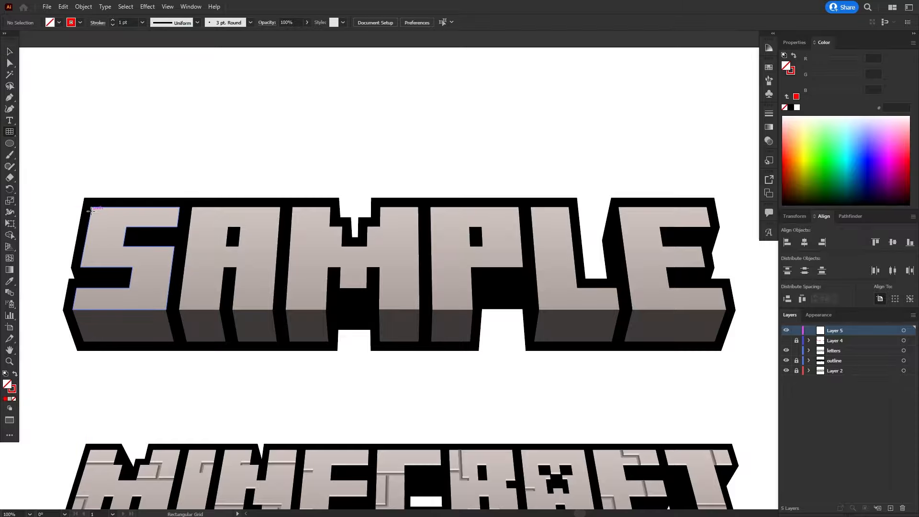
{"action": "left_click_drag", "start_coordinate": [91, 207], "coordinate": [726, 310]}
{"action": "scroll", "coordinate": [550, 192], "scroll_direction": "right", "scroll_amount": 3}
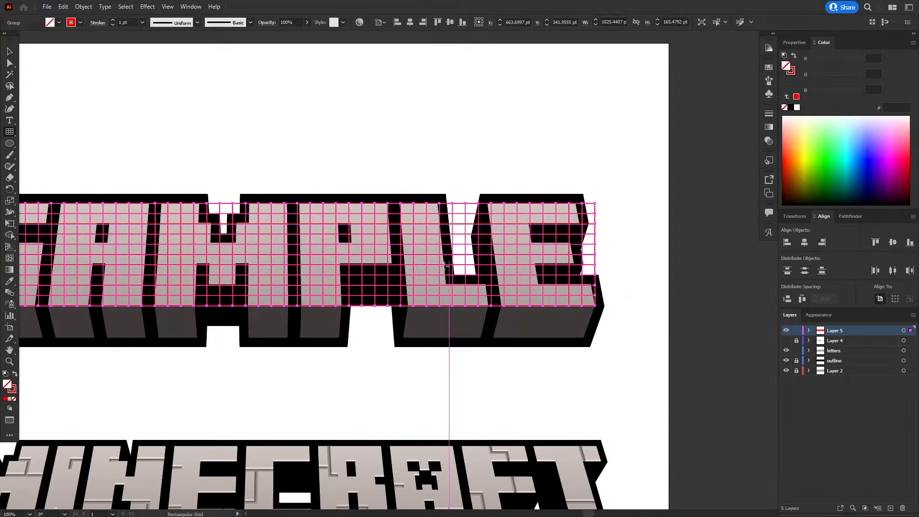
Set both the fill and the stroke of the grid over the letters to none.
{"action": "key", "text": "v"}
{"action": "left_click_drag", "start_coordinate": [336, 219], "coordinate": [617, 234]}
{"action": "scroll", "coordinate": [214, 323], "scroll_direction": "up", "scroll_amount": 5}
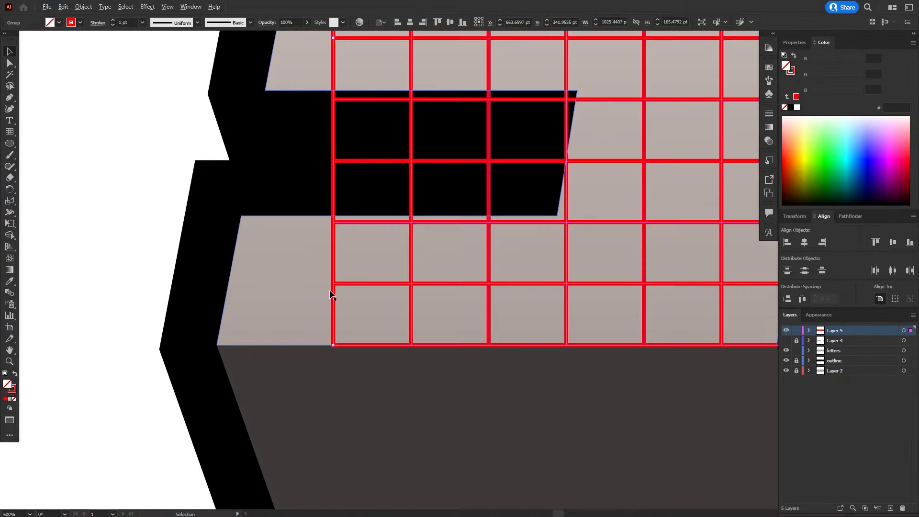
{"action": "scroll", "coordinate": [330, 293], "scroll_direction": "down", "scroll_amount": 5}
{"action": "left_click_drag", "start_coordinate": [372, 194], "coordinate": [95, 217]}
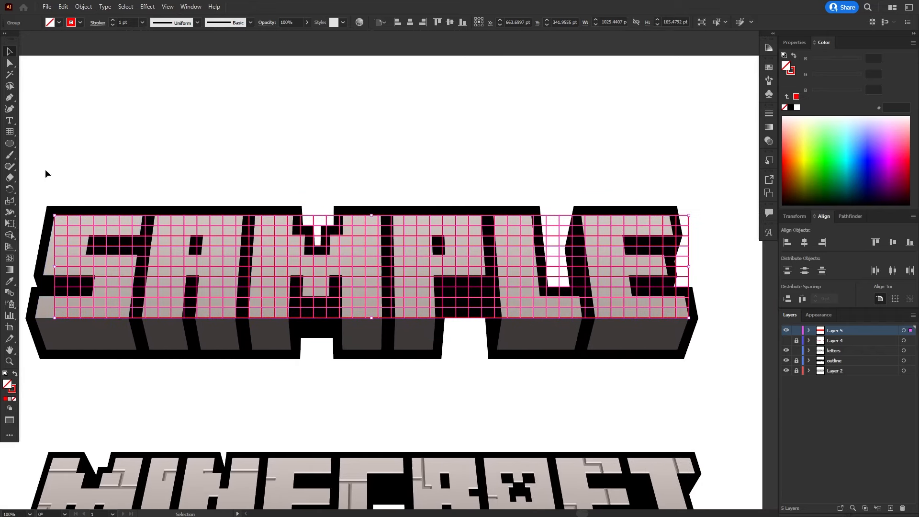
{"action": "key", "text": "shift+x"}
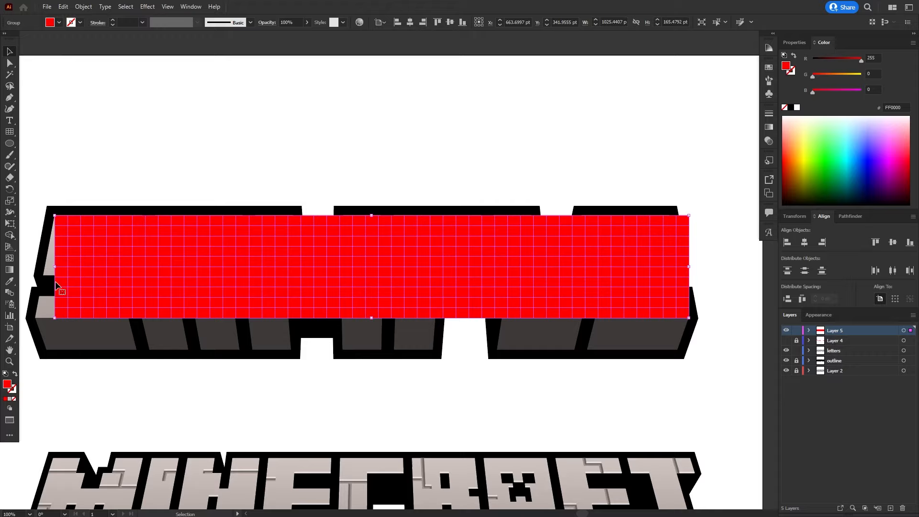
{"action": "left_click", "coordinate": [13, 399]}
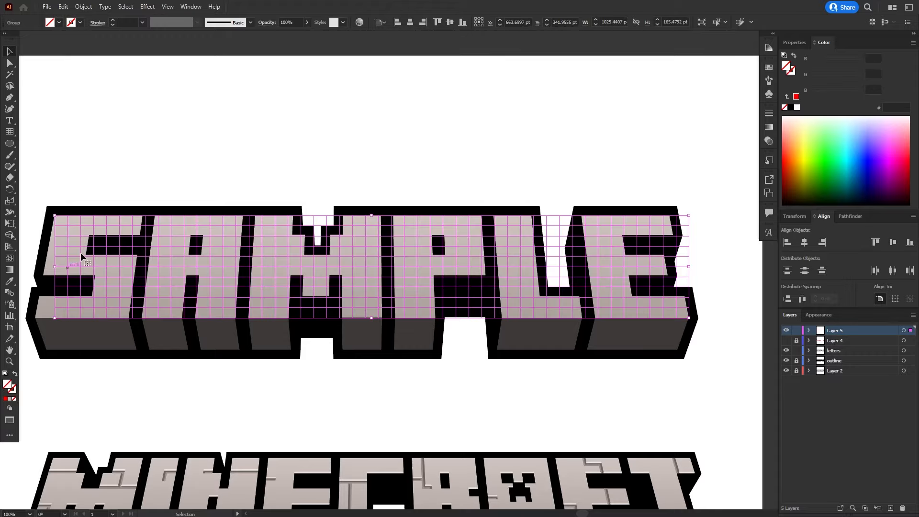
Free-distort the grid so its lower-left corner snaps to the lower-left corner of the S's front face.
{"action": "left_click_drag", "start_coordinate": [120, 191], "coordinate": [259, 159]}
{"action": "scroll", "coordinate": [176, 191], "scroll_direction": "up", "scroll_amount": 2}
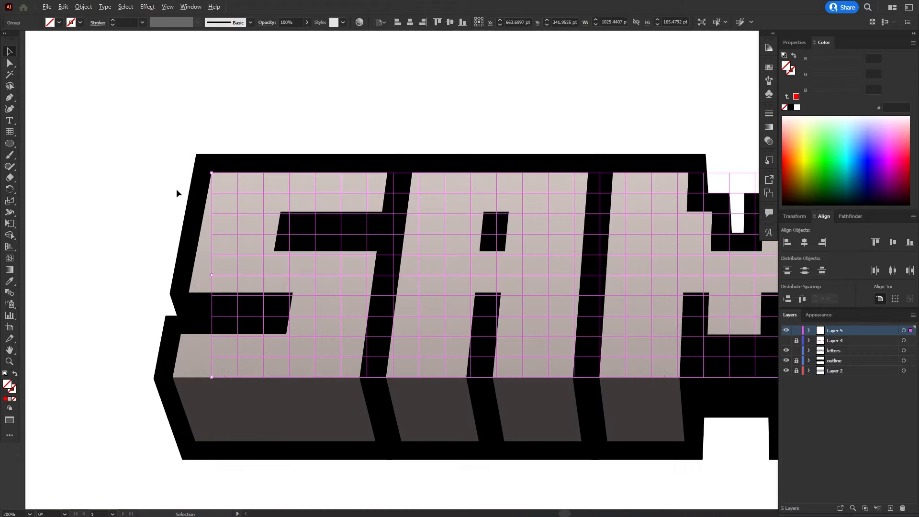
{"action": "left_click_drag", "start_coordinate": [195, 158], "coordinate": [164, 147]}
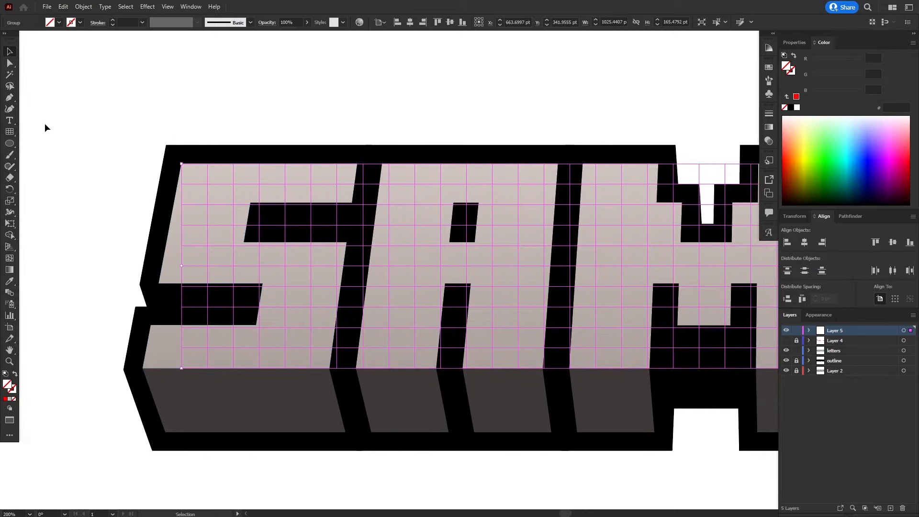
{"action": "key", "text": "e"}
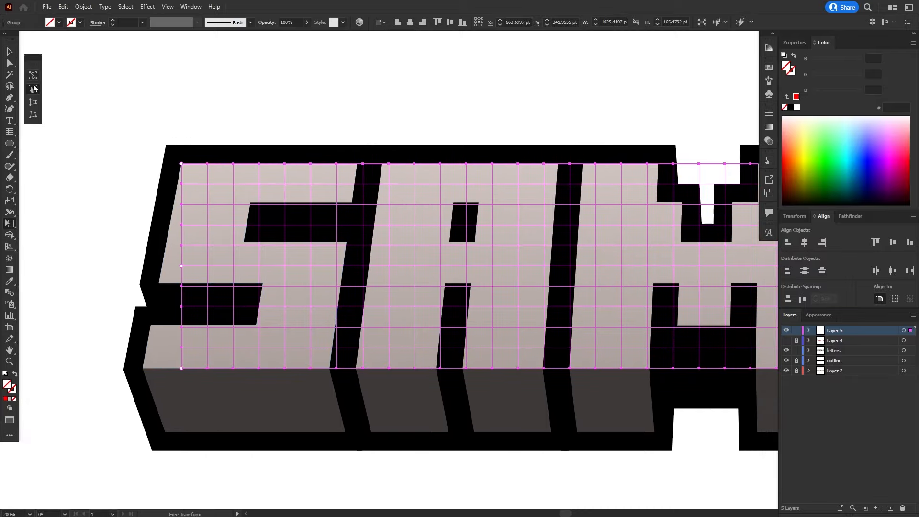
{"action": "scroll", "coordinate": [143, 377], "scroll_direction": "up", "scroll_amount": 5}
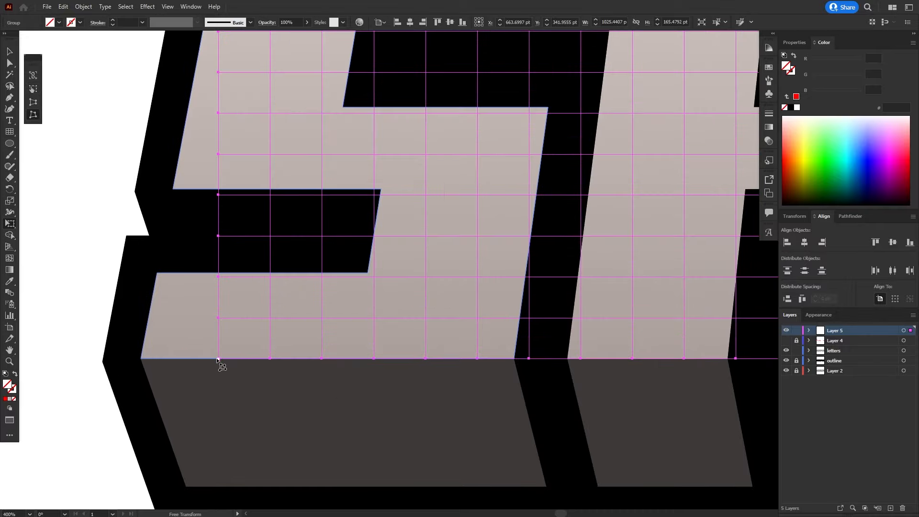
{"action": "left_click_drag", "start_coordinate": [218, 358], "coordinate": [141, 358]}
{"action": "scroll", "coordinate": [131, 360], "scroll_direction": "up", "scroll_amount": 4}
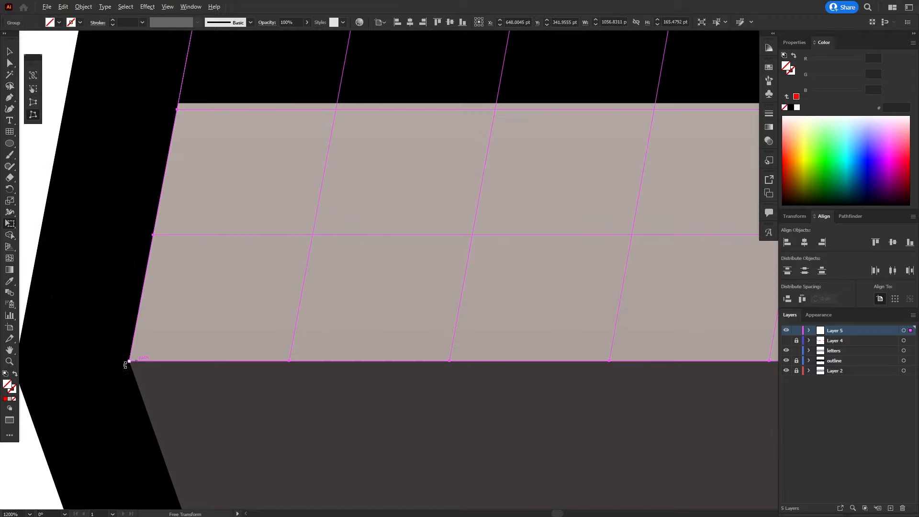
{"action": "scroll", "coordinate": [372, 433], "scroll_direction": "down", "scroll_amount": 8}
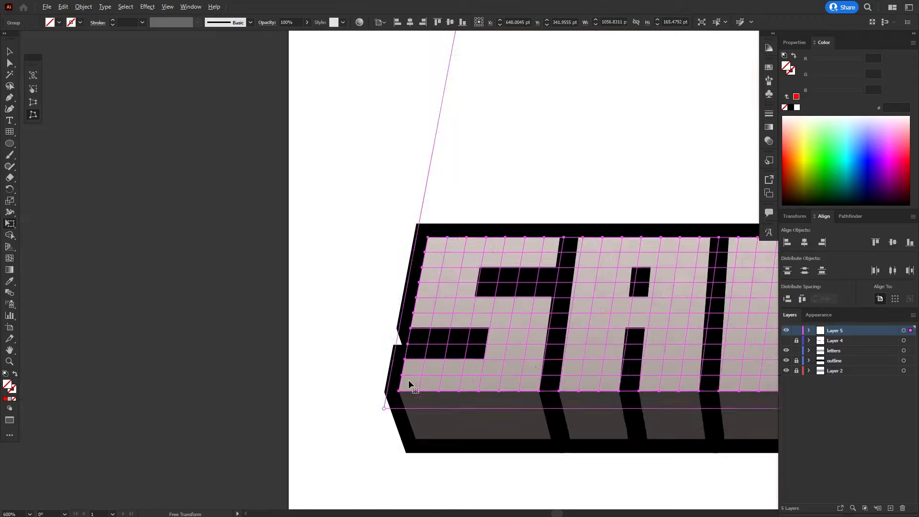
{"action": "scroll", "coordinate": [400, 352], "scroll_direction": "up", "scroll_amount": 5}
{"action": "scroll", "coordinate": [529, 390], "scroll_direction": "down", "scroll_amount": 5}
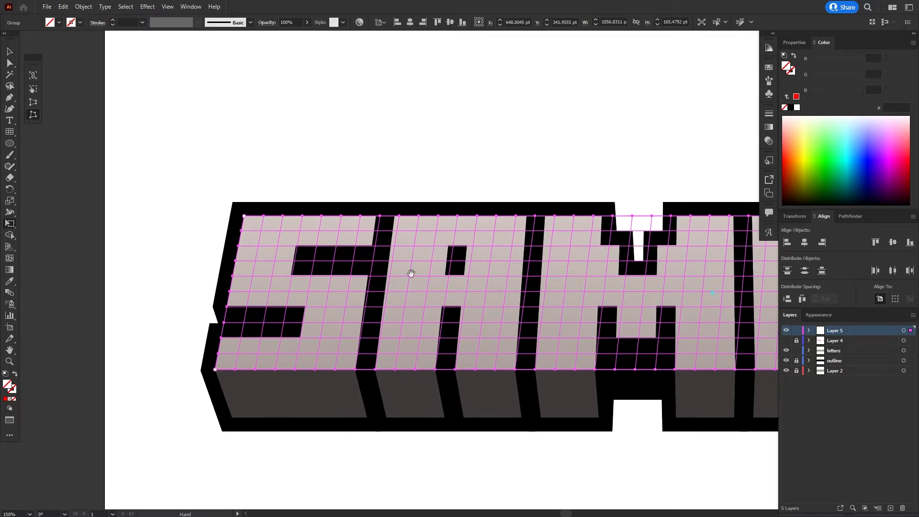
Free-distort the grid so its upper-right corner snaps to the upper-right corner of the E's front face.
{"action": "left_click_drag", "start_coordinate": [410, 269], "coordinate": [285, 267]}
{"action": "left_click_drag", "start_coordinate": [519, 270], "coordinate": [203, 269]}
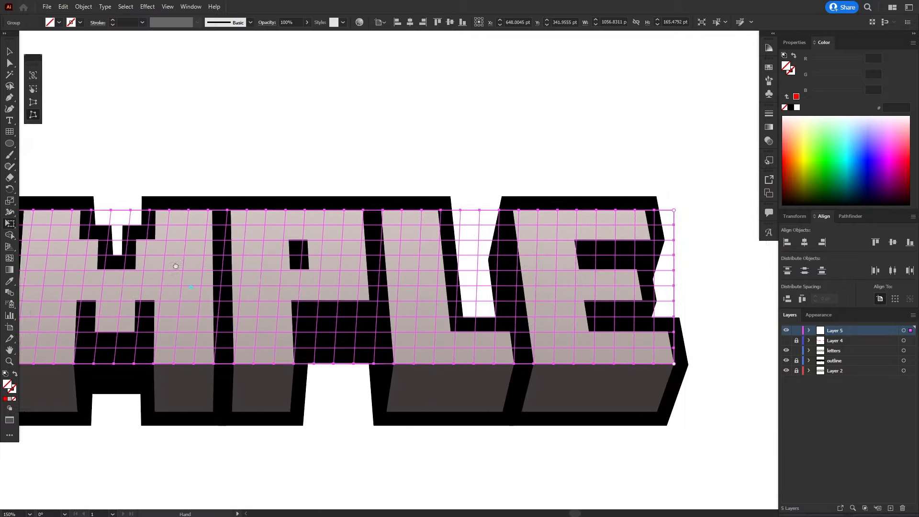
{"action": "left_click_drag", "start_coordinate": [568, 276], "coordinate": [444, 274]}
{"action": "scroll", "coordinate": [555, 365], "scroll_direction": "up", "scroll_amount": 3}
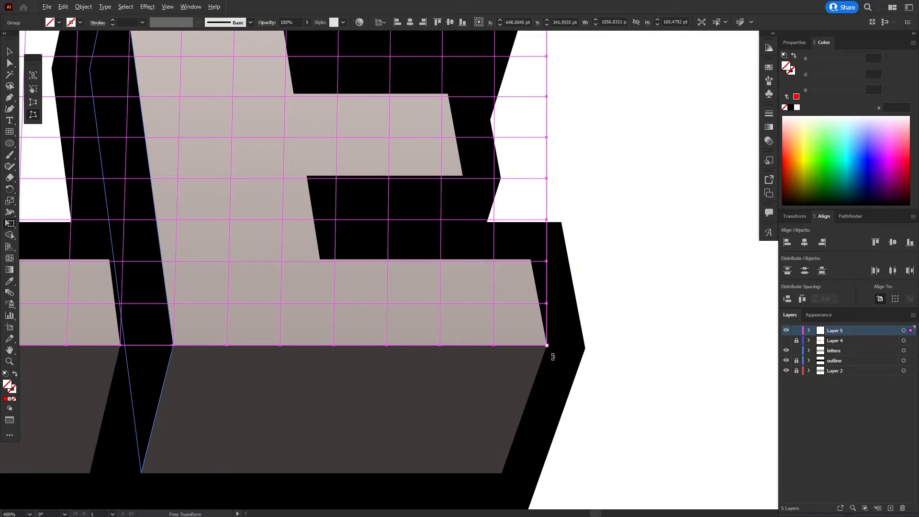
{"action": "scroll", "coordinate": [549, 201], "scroll_direction": "up", "scroll_amount": 5}
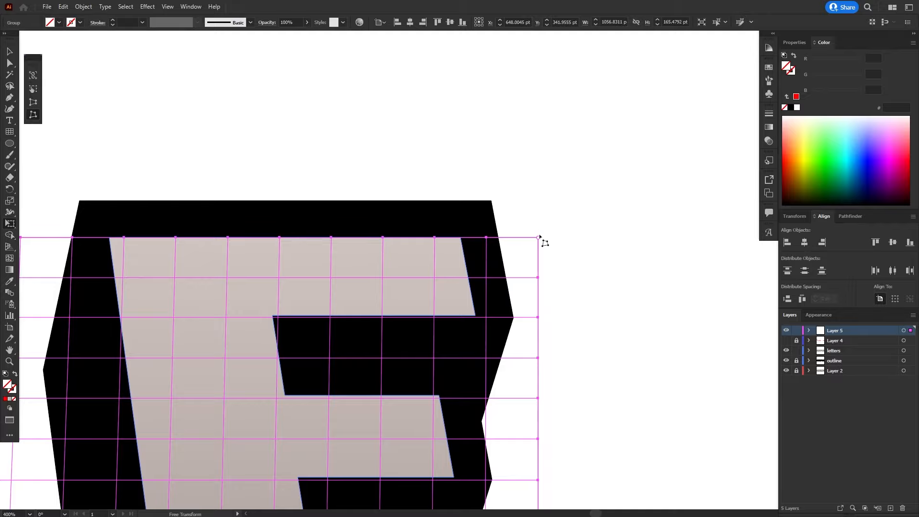
{"action": "left_click_drag", "start_coordinate": [539, 236], "coordinate": [460, 238]}
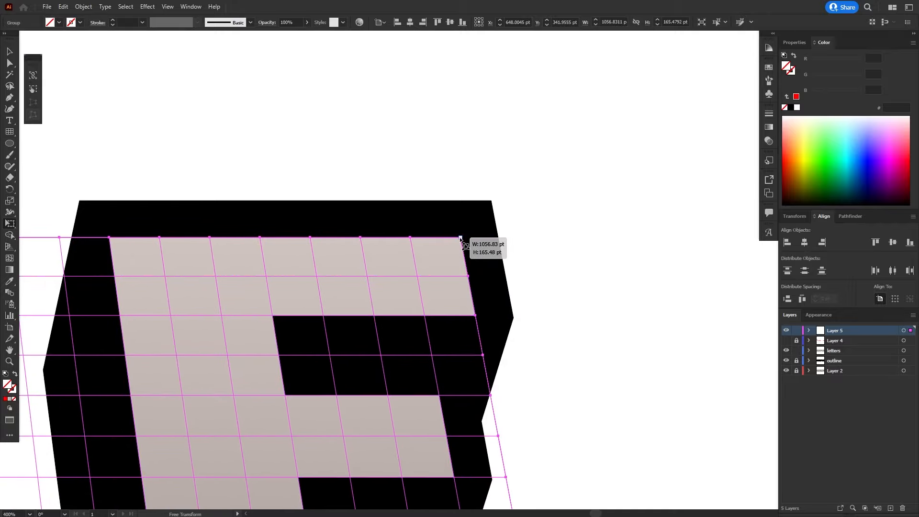
Examine how the distorted grid lines align with the edges of the letters, especially around the S and A.
{"action": "left_click_drag", "start_coordinate": [186, 279], "coordinate": [330, 224]}
{"action": "scroll", "coordinate": [327, 226], "scroll_direction": "down", "scroll_amount": 4}
{"action": "left_click_drag", "start_coordinate": [189, 294], "coordinate": [502, 293]}
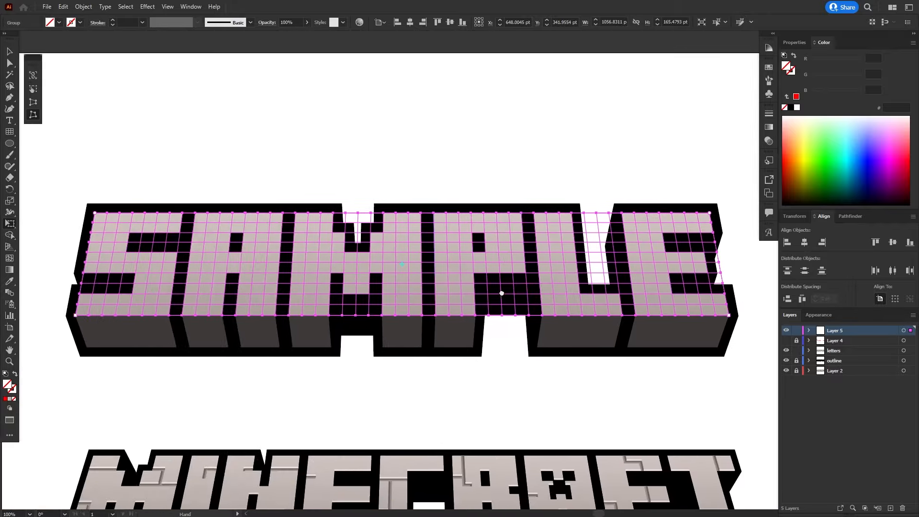
{"action": "scroll", "coordinate": [154, 239], "scroll_direction": "up", "scroll_amount": 6}
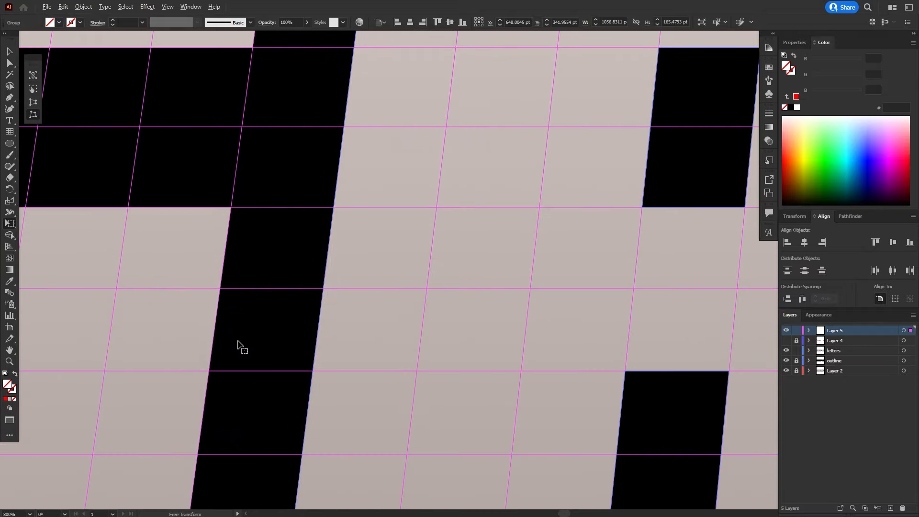
{"action": "left_click_drag", "start_coordinate": [238, 344], "coordinate": [376, 330]}
{"action": "key", "text": "ctrl+z"}
{"action": "left_click_drag", "start_coordinate": [193, 323], "coordinate": [405, 252]}
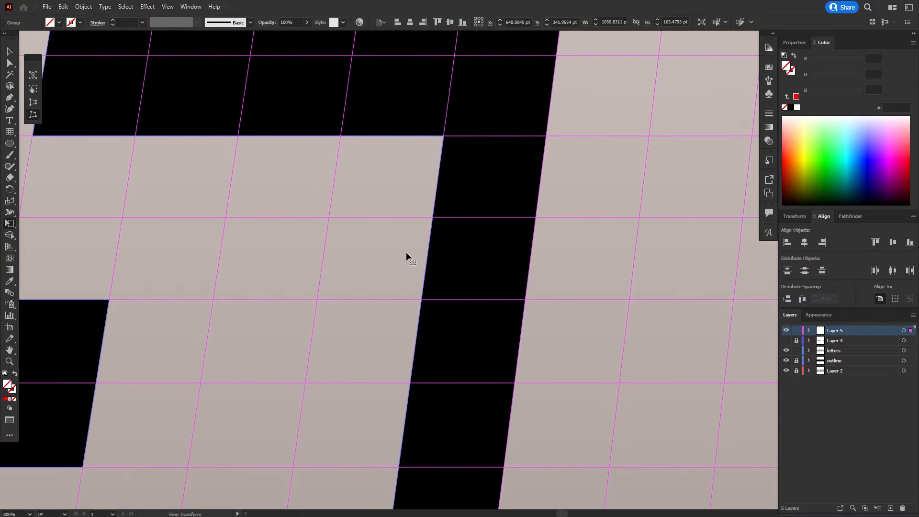
Examine how the perspective grid lines up with the edges and cut-outs of the SAMPLE letters.
{"action": "scroll", "coordinate": [406, 252], "scroll_direction": "down", "scroll_amount": 4}
{"action": "left_click_drag", "start_coordinate": [400, 324], "coordinate": [276, 327]}
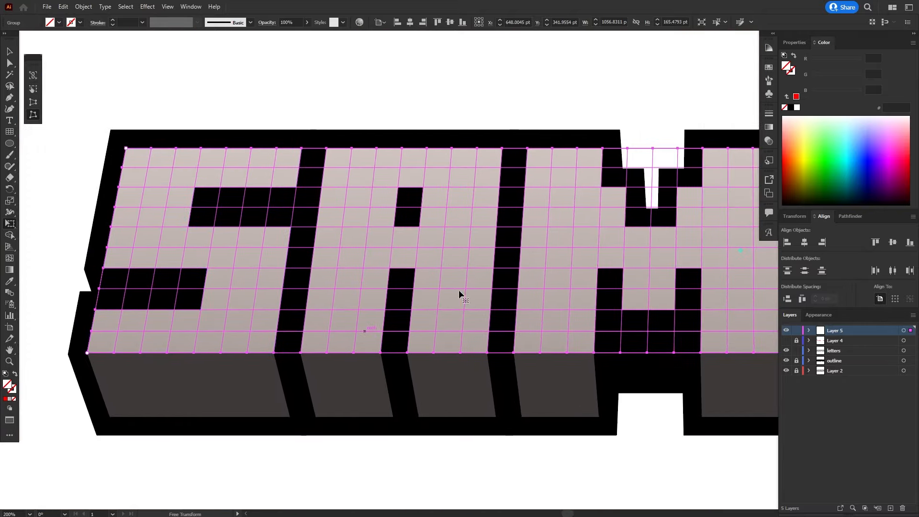
{"action": "scroll", "coordinate": [458, 289], "scroll_direction": "down", "scroll_amount": 2}
{"action": "left_click_drag", "start_coordinate": [531, 290], "coordinate": [396, 282]}
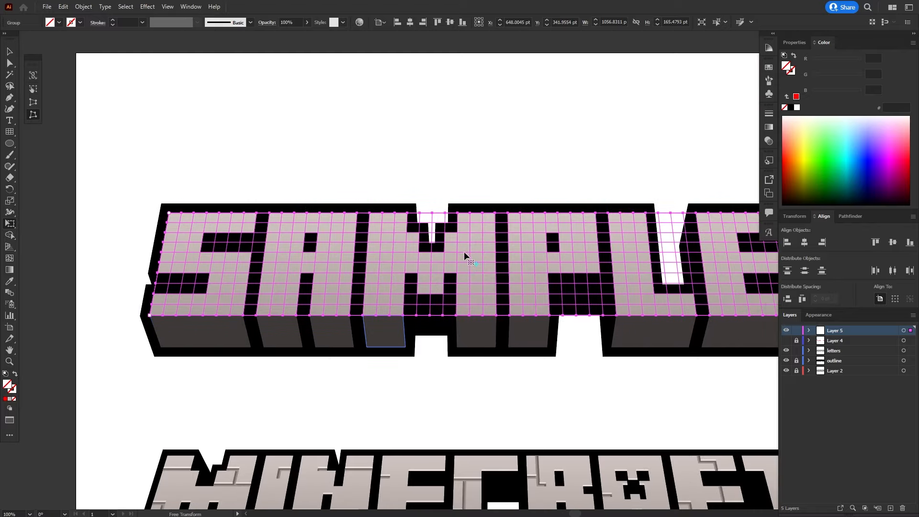
{"action": "scroll", "coordinate": [463, 252], "scroll_direction": "up", "scroll_amount": 2}
{"action": "scroll", "coordinate": [479, 306], "scroll_direction": "up", "scroll_amount": 2}
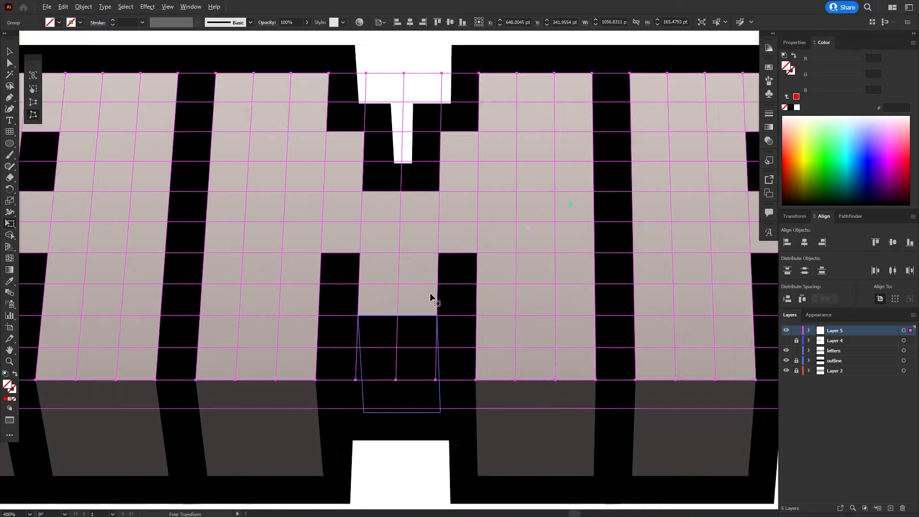
{"action": "scroll", "coordinate": [430, 293], "scroll_direction": "down", "scroll_amount": 3}
{"action": "left_click_drag", "start_coordinate": [518, 287], "coordinate": [371, 284]}
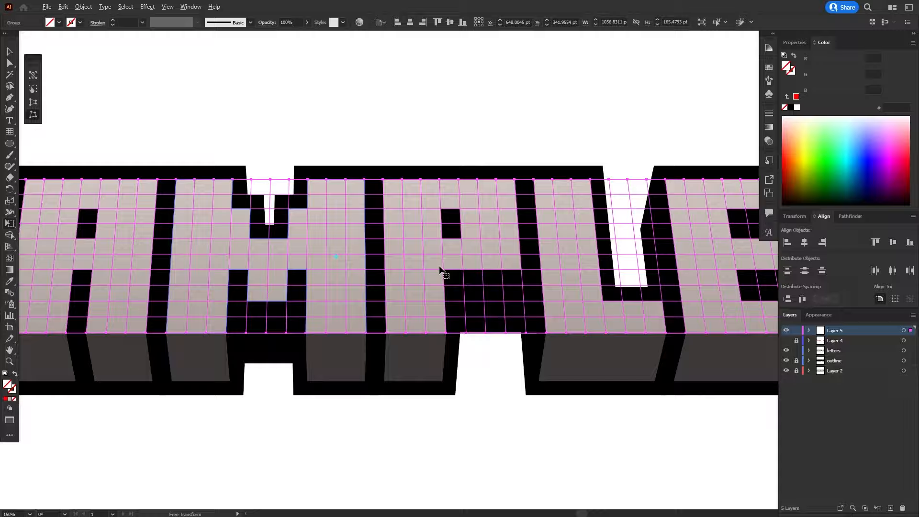
{"action": "scroll", "coordinate": [440, 270], "scroll_direction": "up", "scroll_amount": 2}
{"action": "scroll", "coordinate": [449, 287], "scroll_direction": "up", "scroll_amount": 3}
{"action": "scroll", "coordinate": [441, 211], "scroll_direction": "up", "scroll_amount": 4}
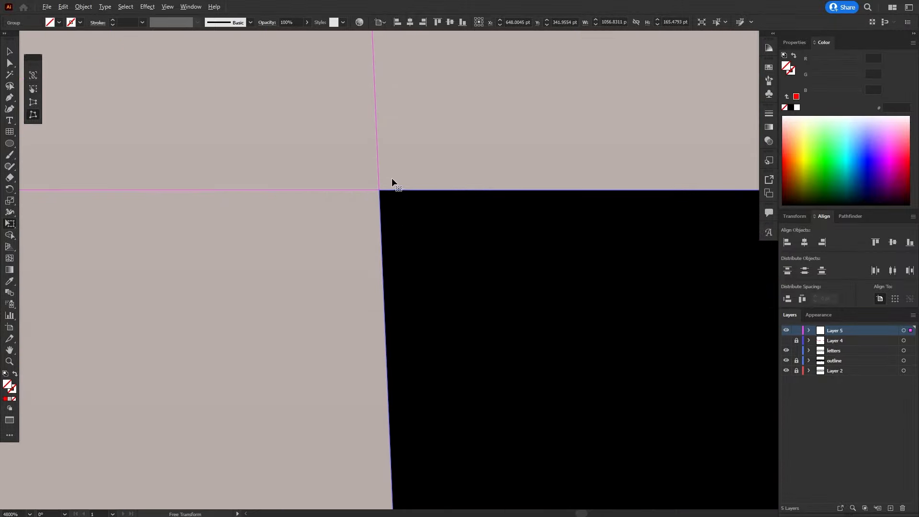
{"action": "scroll", "coordinate": [391, 182], "scroll_direction": "down", "scroll_amount": 1}
{"action": "scroll", "coordinate": [344, 158], "scroll_direction": "down", "scroll_amount": 4}
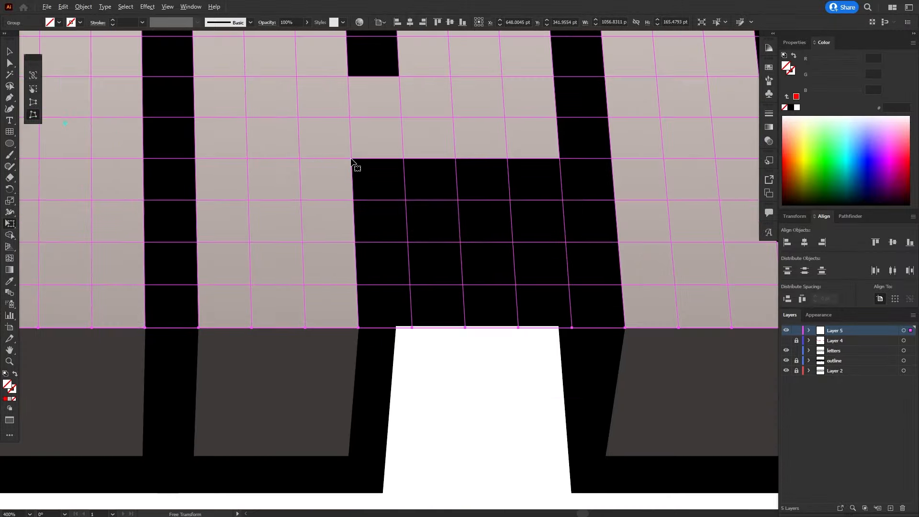
{"action": "scroll", "coordinate": [357, 172], "scroll_direction": "down", "scroll_amount": 4}
{"action": "left_click_drag", "start_coordinate": [363, 180], "coordinate": [518, 229]}
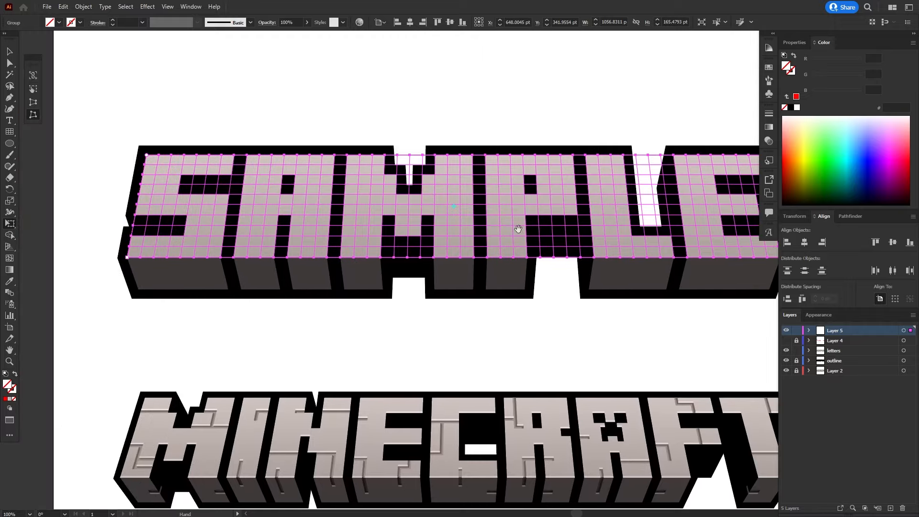
{"action": "scroll", "coordinate": [254, 205], "scroll_direction": "up", "scroll_amount": 2}
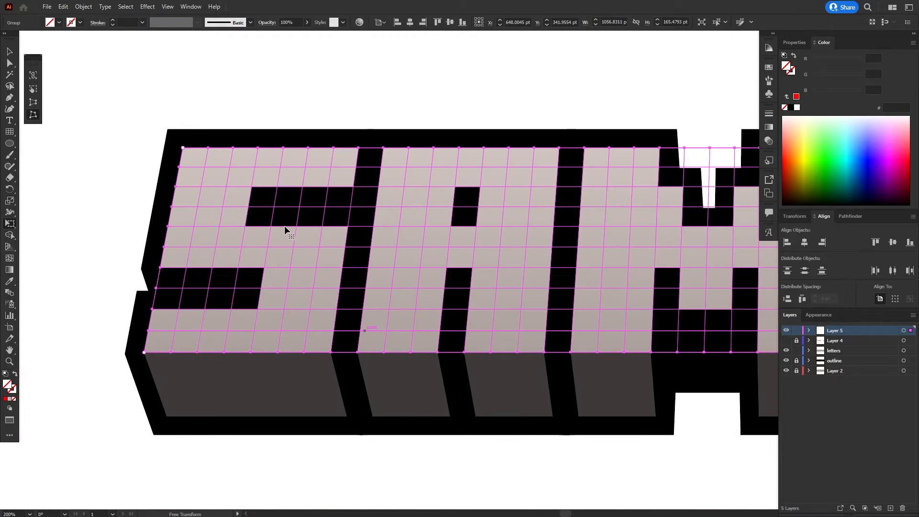
{"action": "left_click_drag", "start_coordinate": [304, 179], "coordinate": [260, 244]}
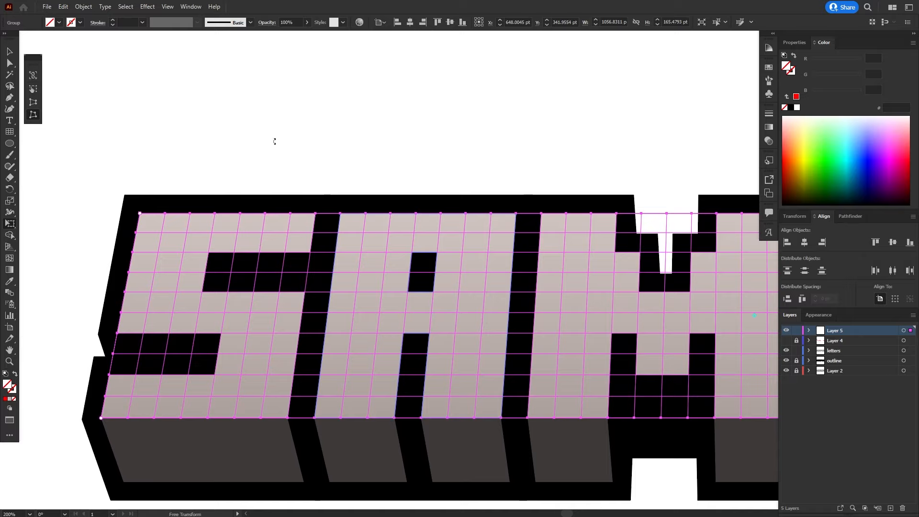
Deselect the grid and compare the SAMPLE lettering with the MINECRAFT reference before returning to the letters.
{"action": "key", "text": "v"}
{"action": "left_click", "coordinate": [343, 114]}
{"action": "key", "text": "ctrl+0"}
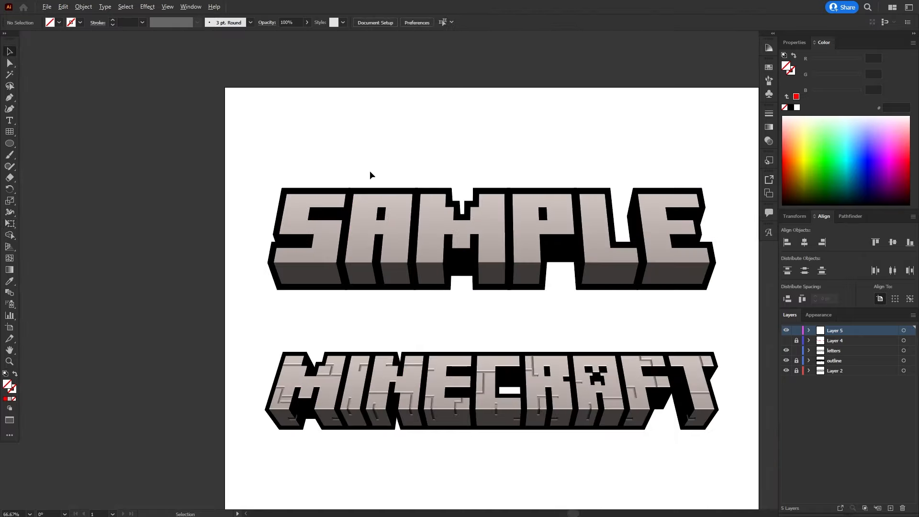
{"action": "scroll", "coordinate": [348, 133], "scroll_direction": "up", "scroll_amount": 1}
{"action": "left_click_drag", "start_coordinate": [561, 246], "coordinate": [578, 204]}
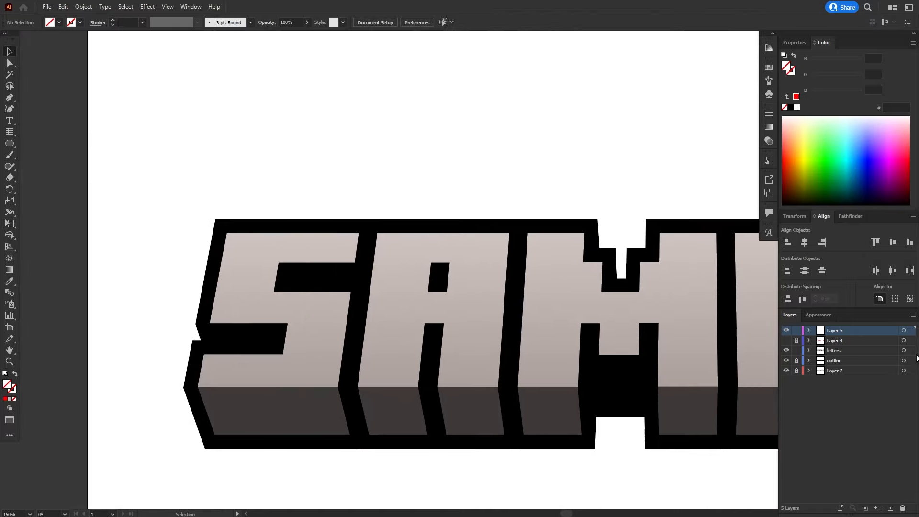
Select the grid on Layer 5 and convert it into a Live Paint group.
{"action": "left_click", "coordinate": [909, 331]}
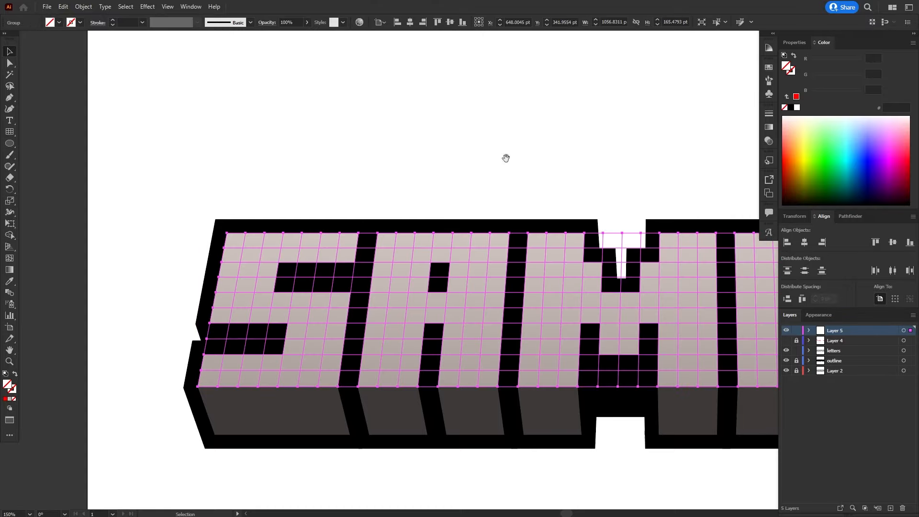
{"action": "left_click_drag", "start_coordinate": [504, 158], "coordinate": [413, 143]}
{"action": "left_click", "coordinate": [63, 7]}
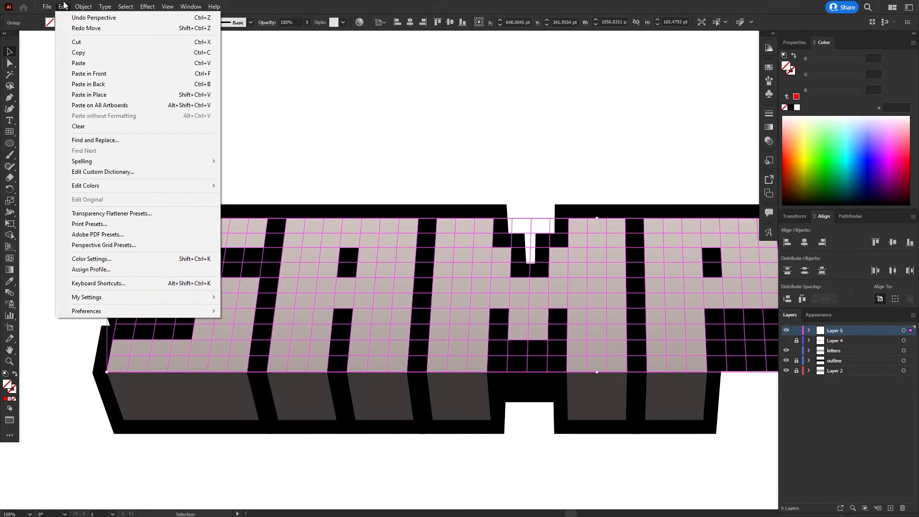
{"action": "mouse_move", "coordinate": [83, 6]}
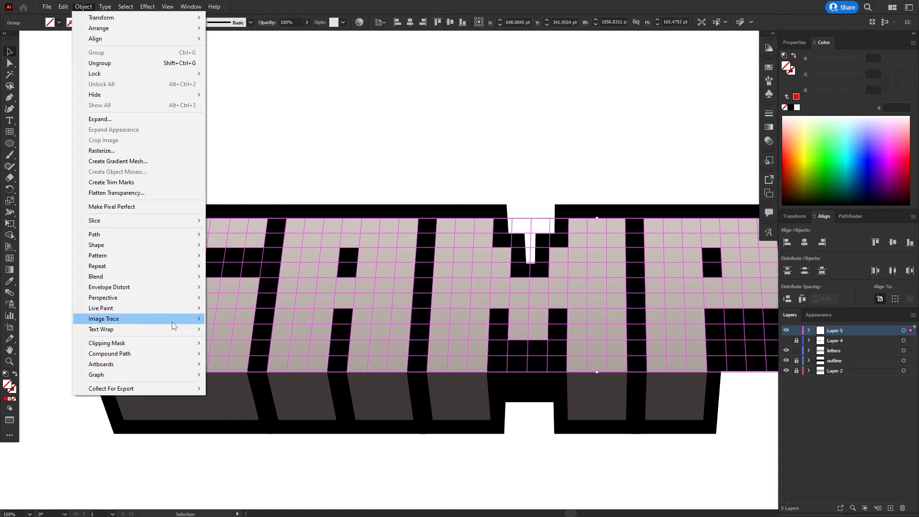
{"action": "mouse_move", "coordinate": [176, 306]}
{"action": "left_click", "coordinate": [217, 308]}
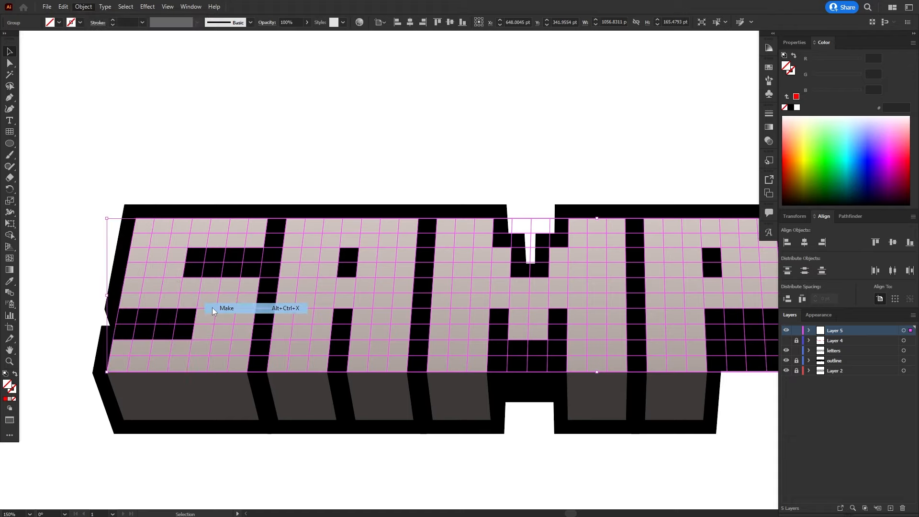
{"action": "left_click_drag", "start_coordinate": [292, 114], "coordinate": [264, 109]}
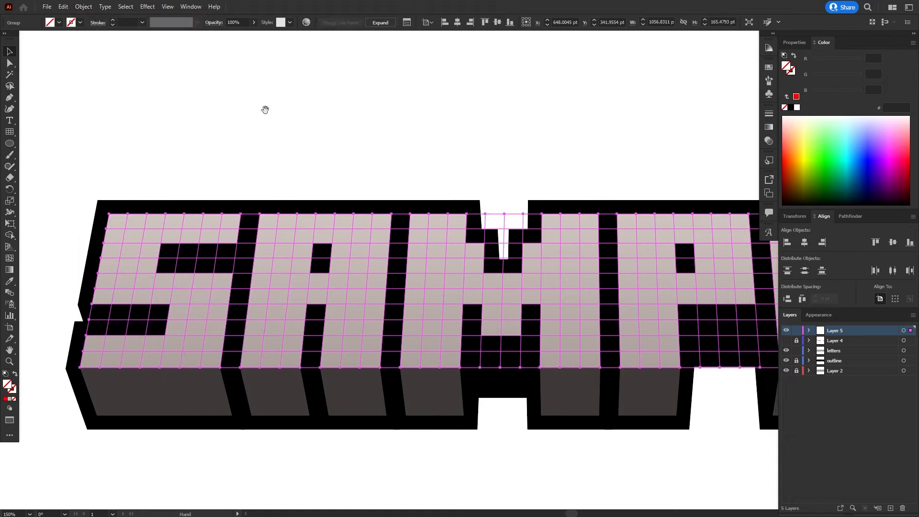
Deselect the grid and set the Live Paint Bucket's fill color to red E51F1F.
{"action": "left_click", "coordinate": [287, 131]}
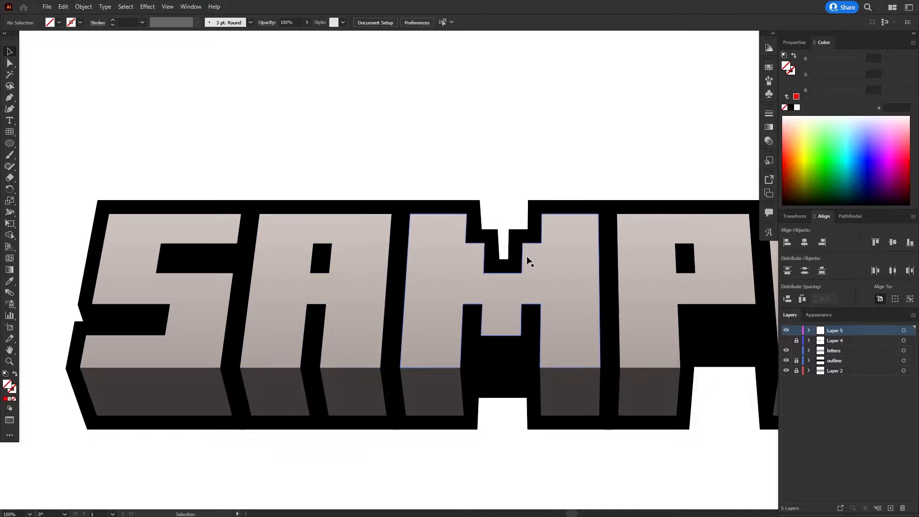
{"action": "left_click_drag", "start_coordinate": [178, 175], "coordinate": [233, 168]}
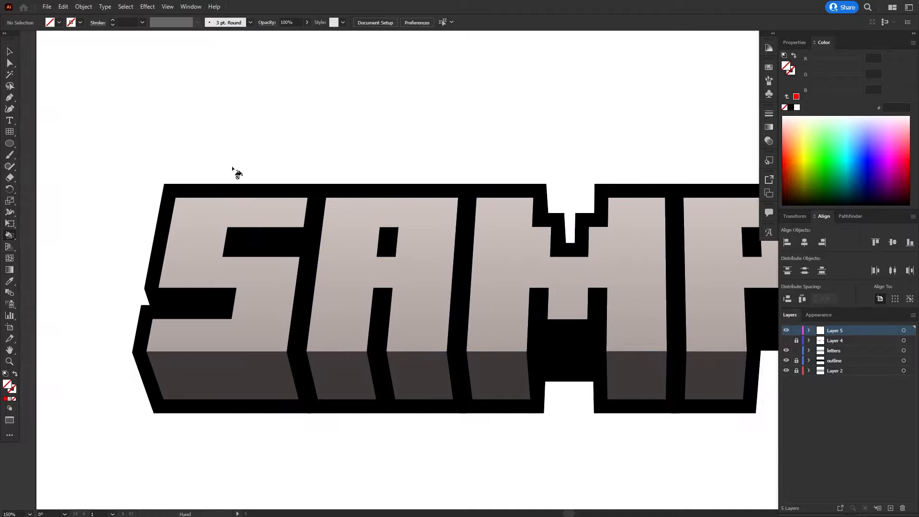
{"action": "scroll", "coordinate": [215, 250], "scroll_direction": "down", "scroll_amount": 2}
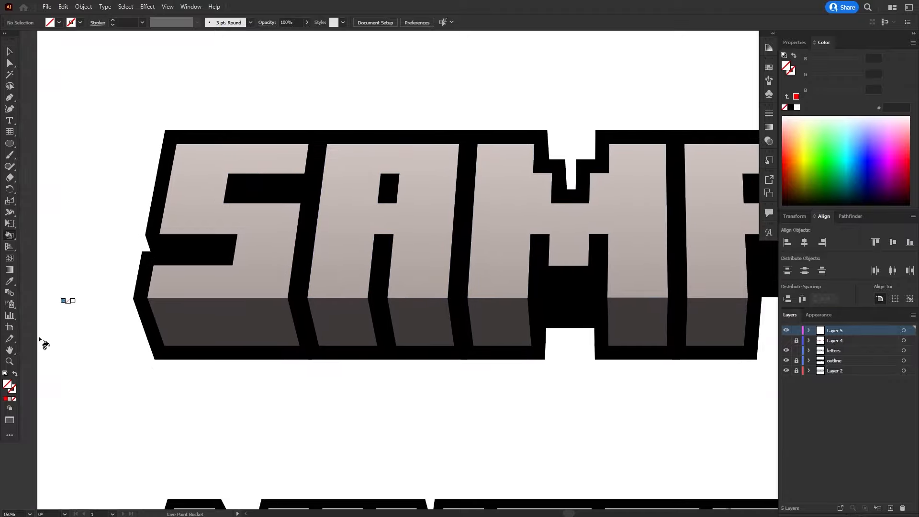
{"action": "double_click", "coordinate": [7, 384]}
{"action": "left_click_drag", "start_coordinate": [410, 268], "coordinate": [438, 201]}
{"action": "left_click", "coordinate": [555, 194]}
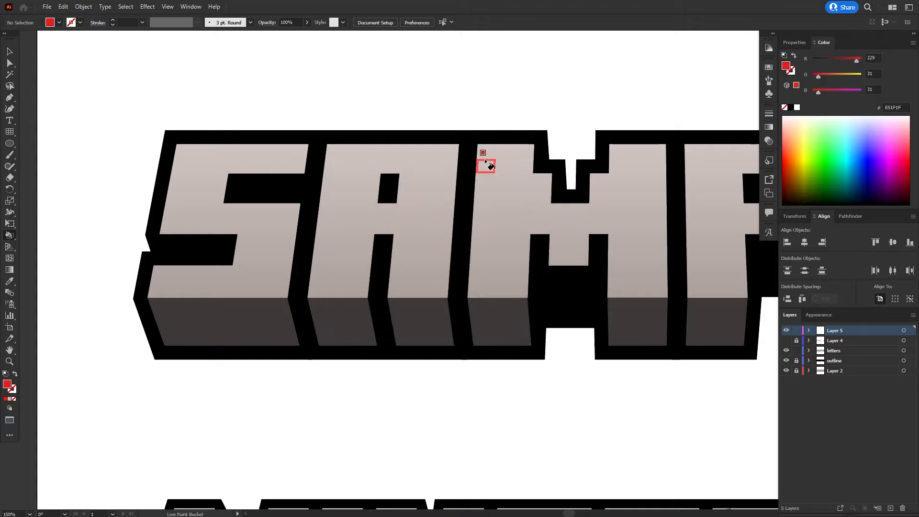
Paint several grid cells red on both stems of the letter M with the Live Paint Bucket.
{"action": "left_click", "coordinate": [485, 160]}
{"action": "left_click", "coordinate": [519, 211]}
{"action": "left_click", "coordinate": [502, 275]}
{"action": "left_click", "coordinate": [494, 254]}
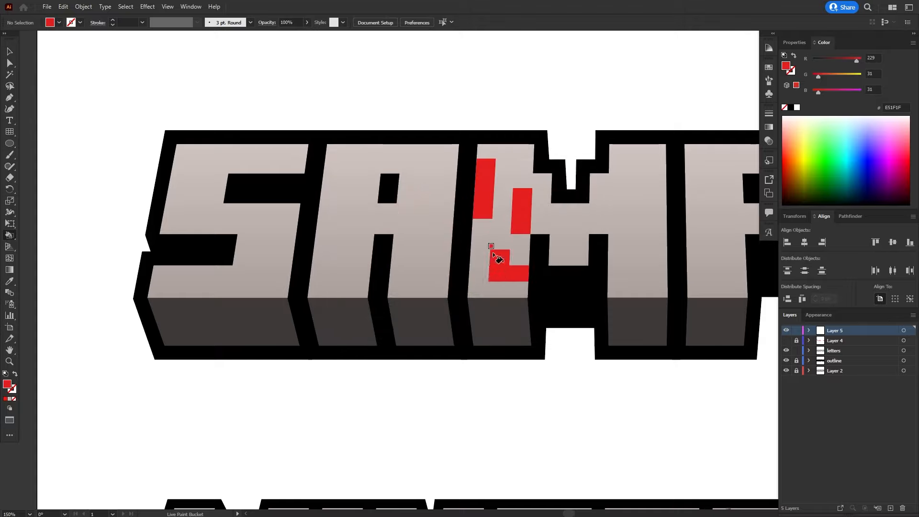
{"action": "left_click", "coordinate": [598, 211]}
{"action": "left_click", "coordinate": [617, 181]}
{"action": "left_click", "coordinate": [637, 210]}
{"action": "left_click", "coordinate": [636, 257]}
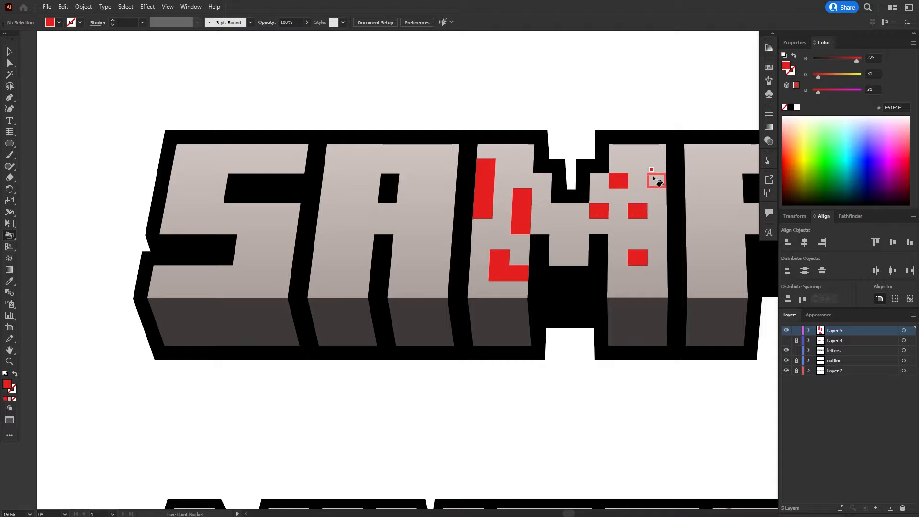
{"action": "left_click", "coordinate": [654, 178]}
Change the fill to yellow E5BA1F and switch the color sliders to HSB.
{"action": "left_click", "coordinate": [847, 75]}
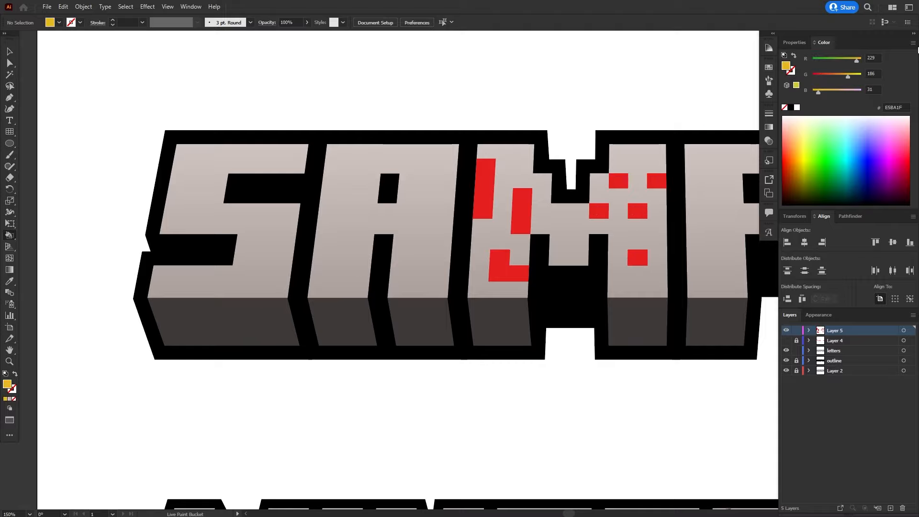
{"action": "left_click", "coordinate": [912, 43]}
{"action": "left_click", "coordinate": [835, 80]}
Paint several cells on the letters P and L yellow, and try a pale fill with 7.86% saturation on the L.
{"action": "left_click", "coordinate": [694, 180]}
{"action": "left_click", "coordinate": [714, 226]}
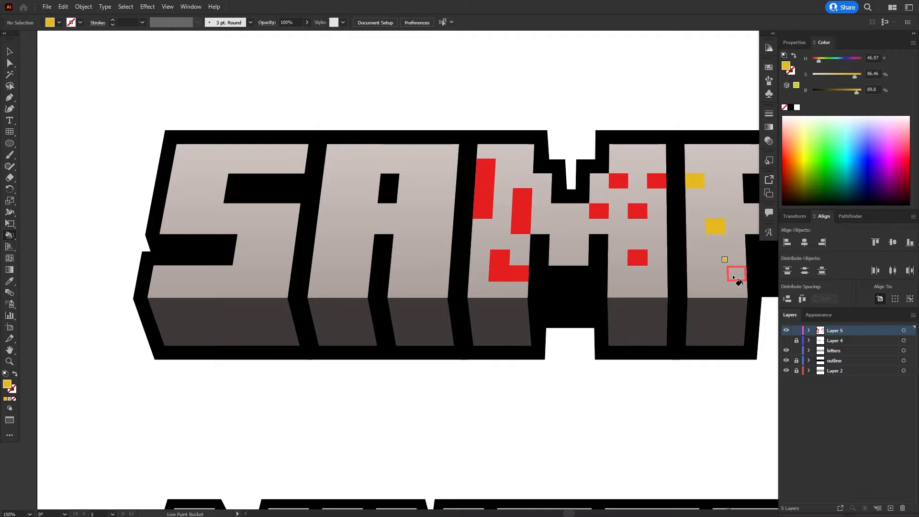
{"action": "left_click", "coordinate": [732, 180]}
{"action": "left_click_drag", "start_coordinate": [718, 201], "coordinate": [420, 271]}
{"action": "left_click", "coordinate": [569, 265]}
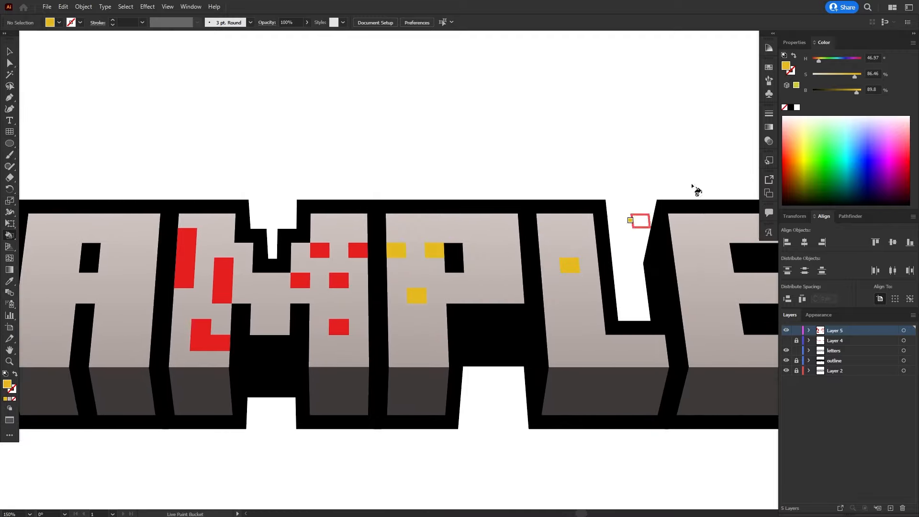
{"action": "left_click_drag", "start_coordinate": [820, 75], "coordinate": [817, 75]}
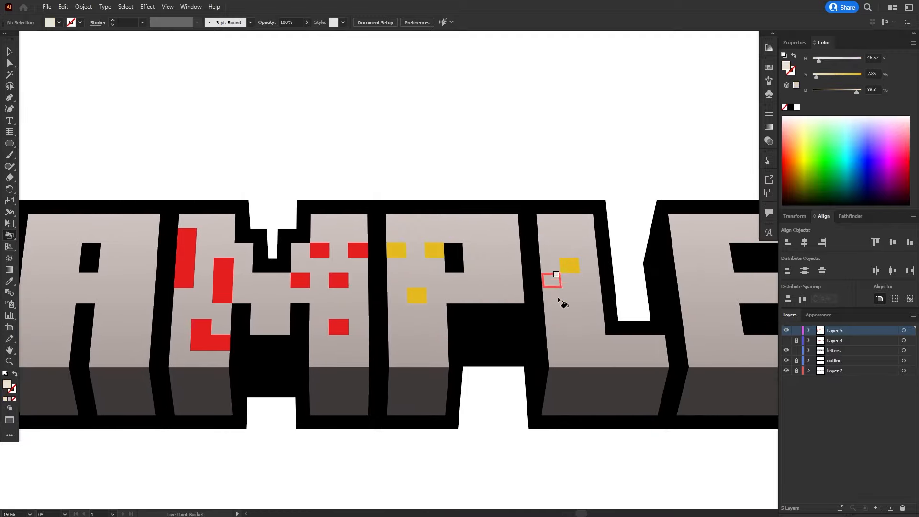
{"action": "left_click", "coordinate": [553, 311]}
Undo all the painted cells and the Live Paint conversion, back to the selected plain grid.
{"action": "key", "text": "ctrl+z"}
{"action": "key", "text": "ctrl+z"}
{"action": "key", "text": "ctrl+z"}
{"action": "key", "text": "ctrl+z"}
{"action": "key", "text": "ctrl+z"}
{"action": "key", "text": "ctrl+z"}
{"action": "key", "text": "ctrl+z"}
{"action": "key", "text": "ctrl+z"}
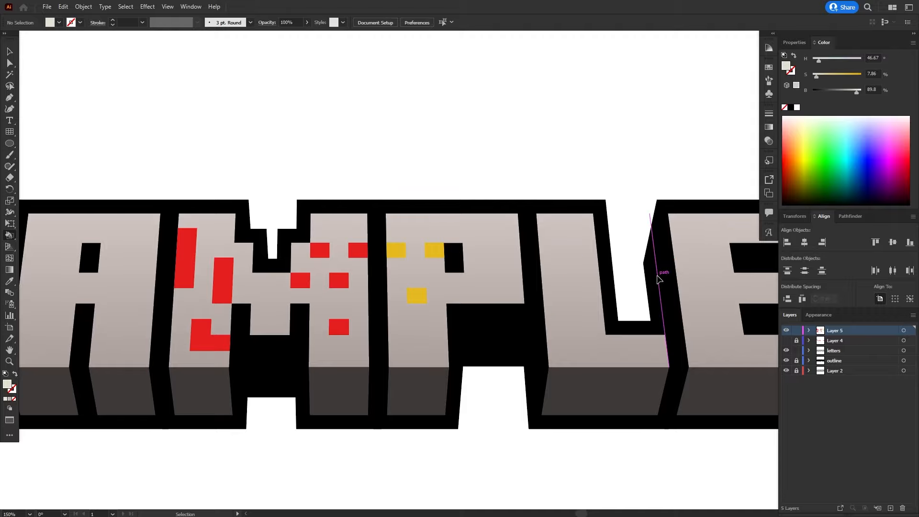
{"action": "key", "text": "ctrl+z"}
{"action": "key", "text": "ctrl+z"}
{"action": "key", "text": "ctrl+z"}
{"action": "key", "text": "ctrl+z"}
{"action": "key", "text": "ctrl+z"}
{"action": "key", "text": "ctrl+z"}
{"action": "key", "text": "ctrl+z"}
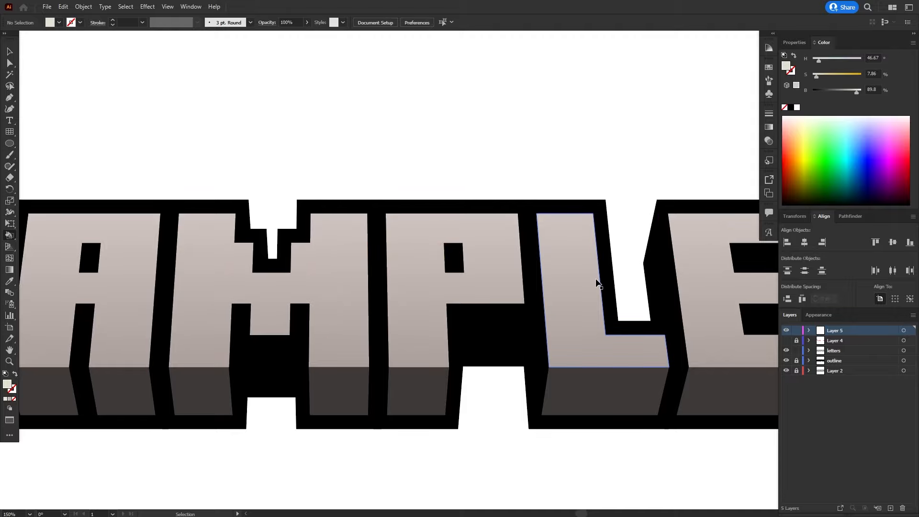
Examine the crack shapes, highlights and shadows on the MINECRAFT reference letters, and return to the grid over the SAMPLE letters.
{"action": "left_click_drag", "start_coordinate": [140, 302], "coordinate": [346, 257]}
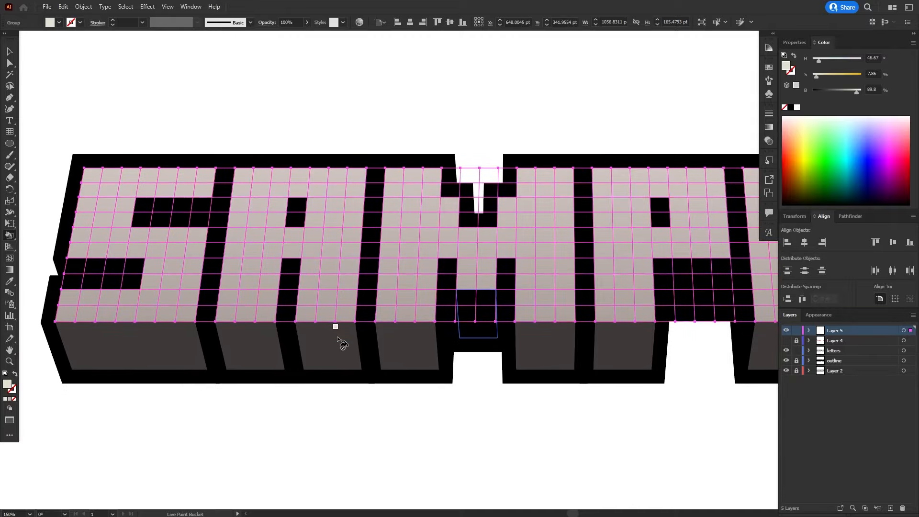
{"action": "left_click_drag", "start_coordinate": [303, 475], "coordinate": [383, 191]}
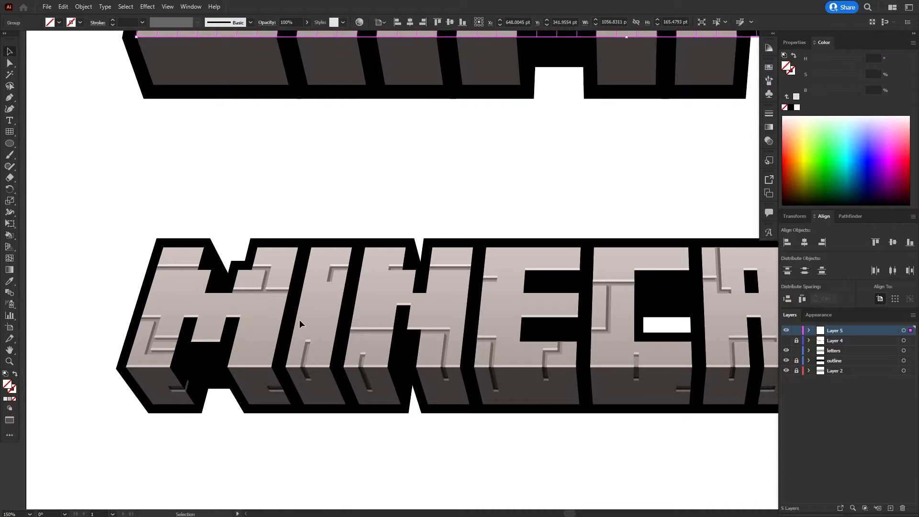
{"action": "scroll", "coordinate": [345, 344], "scroll_direction": "up", "scroll_amount": 4}
{"action": "scroll", "coordinate": [192, 340], "scroll_direction": "up", "scroll_amount": 2}
{"action": "left_click_drag", "start_coordinate": [159, 332], "coordinate": [440, 205]}
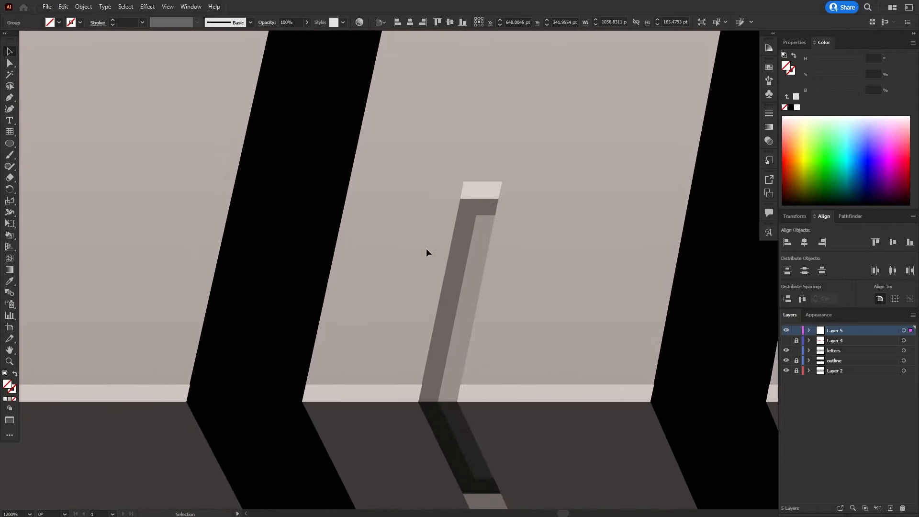
{"action": "scroll", "coordinate": [425, 248], "scroll_direction": "down", "scroll_amount": 2}
{"action": "left_click_drag", "start_coordinate": [325, 286], "coordinate": [546, 323]}
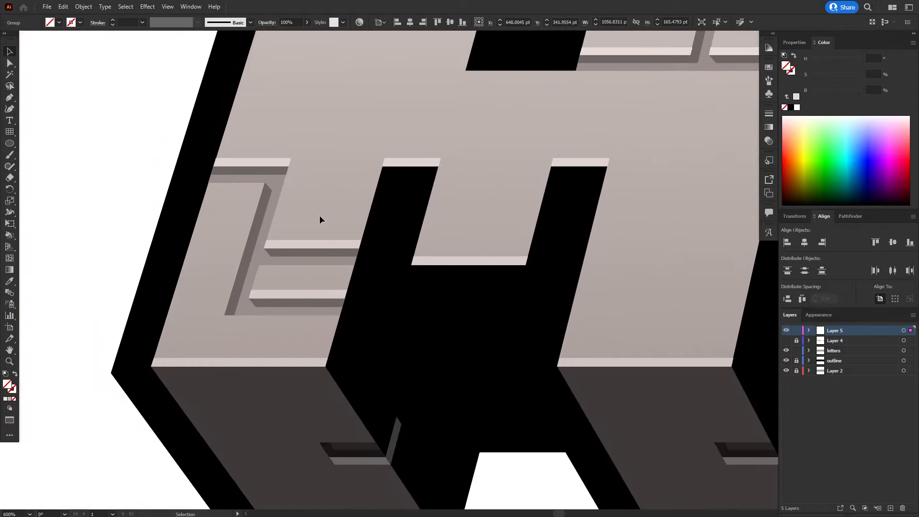
{"action": "left_click_drag", "start_coordinate": [320, 226], "coordinate": [332, 307]}
{"action": "left_click_drag", "start_coordinate": [299, 199], "coordinate": [284, 260]}
{"action": "left_click_drag", "start_coordinate": [297, 158], "coordinate": [299, 229]}
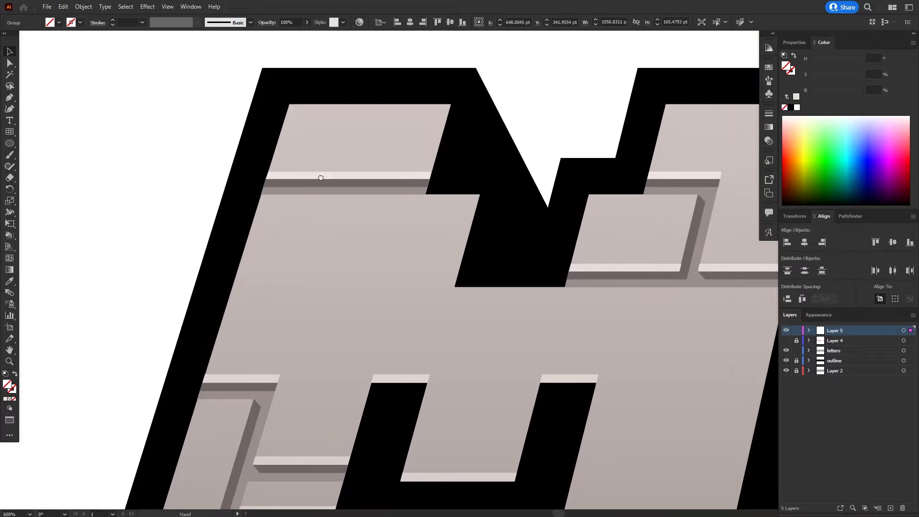
{"action": "left_click_drag", "start_coordinate": [320, 177], "coordinate": [281, 303]}
{"action": "scroll", "coordinate": [389, 285], "scroll_direction": "down", "scroll_amount": 3}
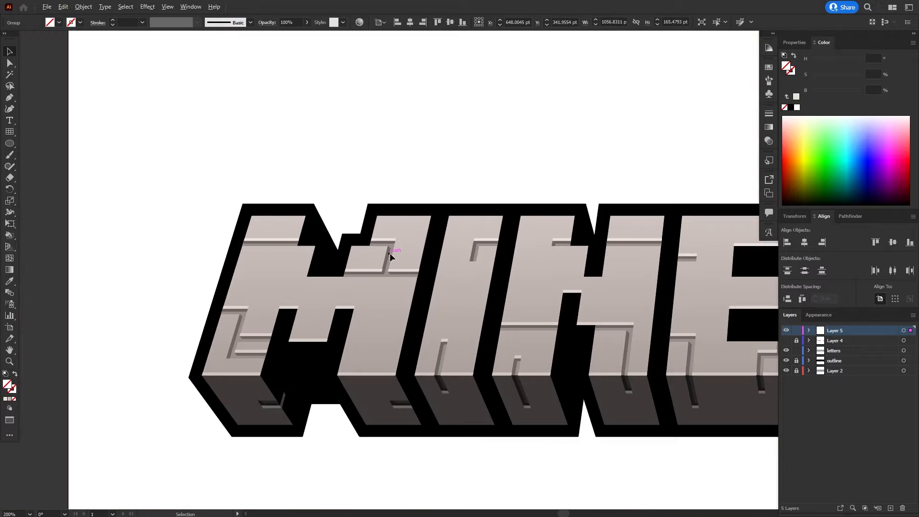
{"action": "left_click_drag", "start_coordinate": [394, 160], "coordinate": [347, 328]}
{"action": "left_click_drag", "start_coordinate": [333, 209], "coordinate": [333, 333]}
{"action": "left_click_drag", "start_coordinate": [340, 148], "coordinate": [347, 263]}
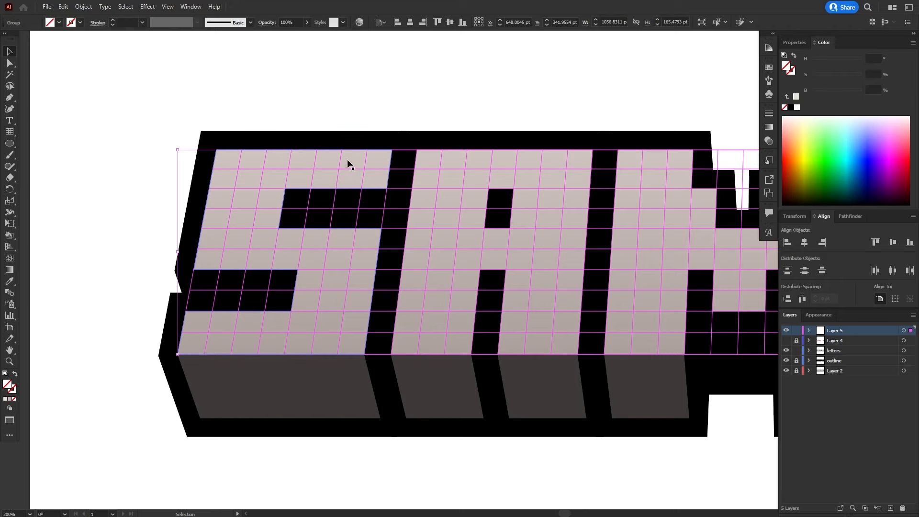
{"action": "left_click_drag", "start_coordinate": [385, 134], "coordinate": [348, 161]}
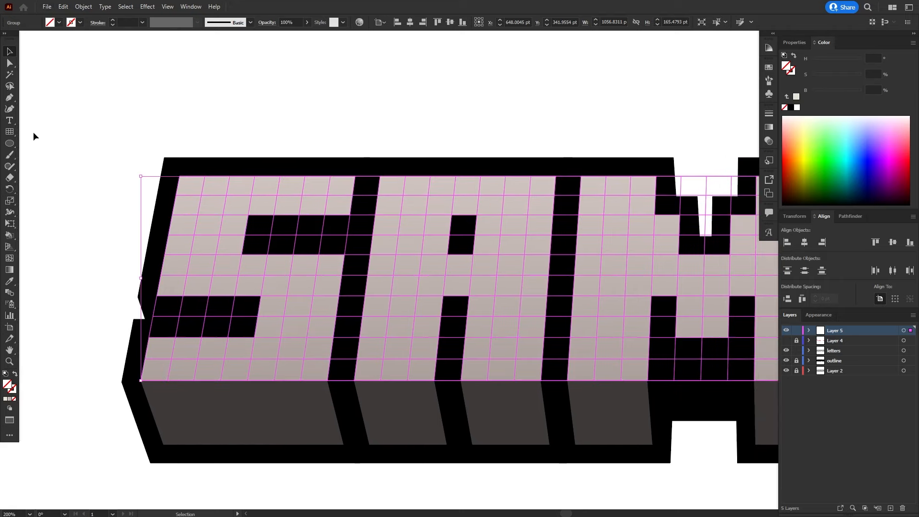
{"action": "double_click", "coordinate": [9, 132]}
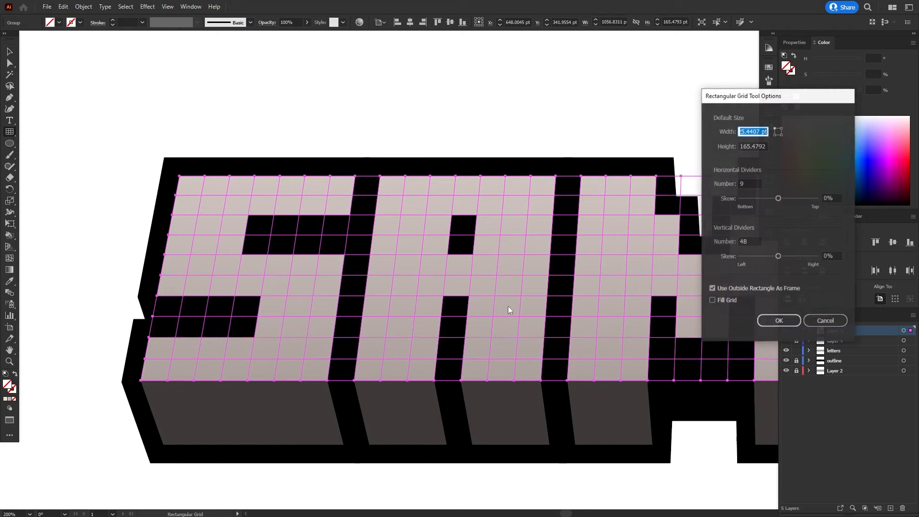
{"action": "left_click", "coordinate": [753, 184]}
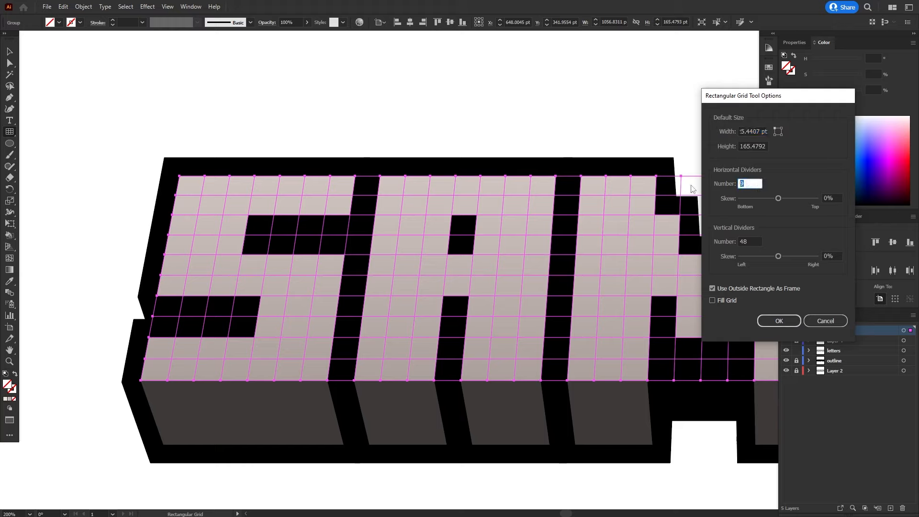
{"action": "type", "text": "10"}
{"action": "key", "text": "Tab"}
{"action": "type", "text": "1"}
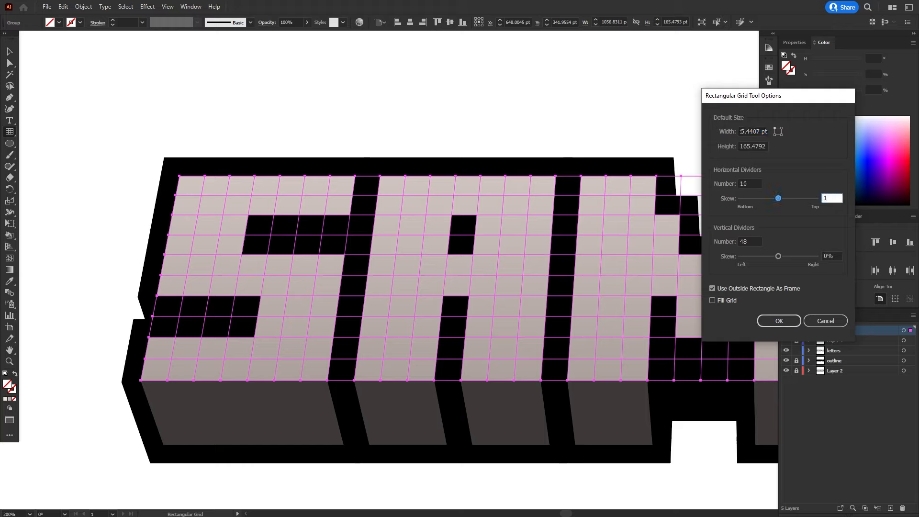
{"action": "key", "text": "Return"}
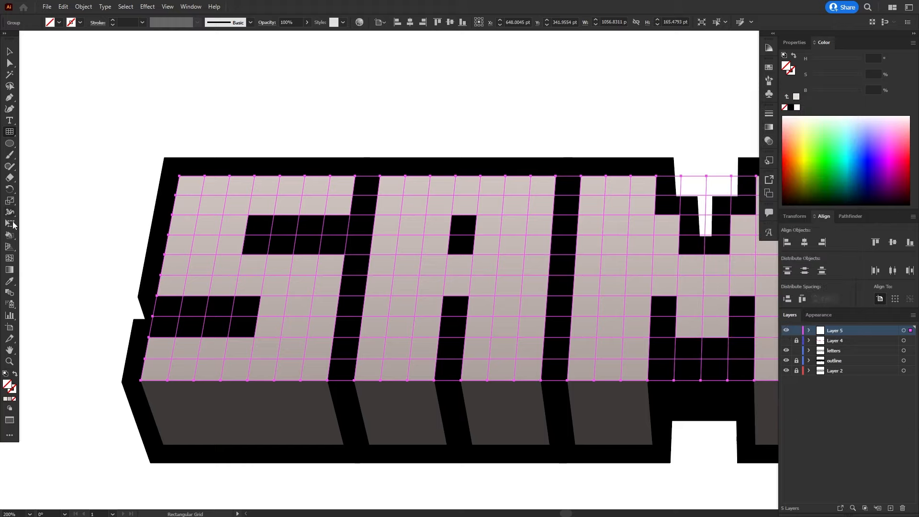
Set the Rectangular Grid tool's defaults to 59 horizontal dividers and a proportionally finer vertical divider count.
{"action": "double_click", "coordinate": [10, 131]}
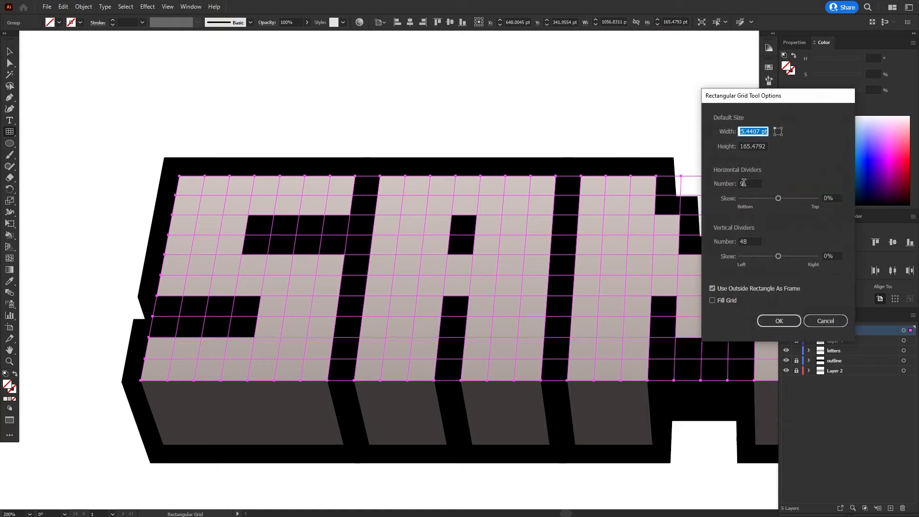
{"action": "double_click", "coordinate": [743, 182]}
{"action": "type", "text": "10"}
{"action": "key", "text": "Tab"}
{"action": "key", "text": "Tab"}
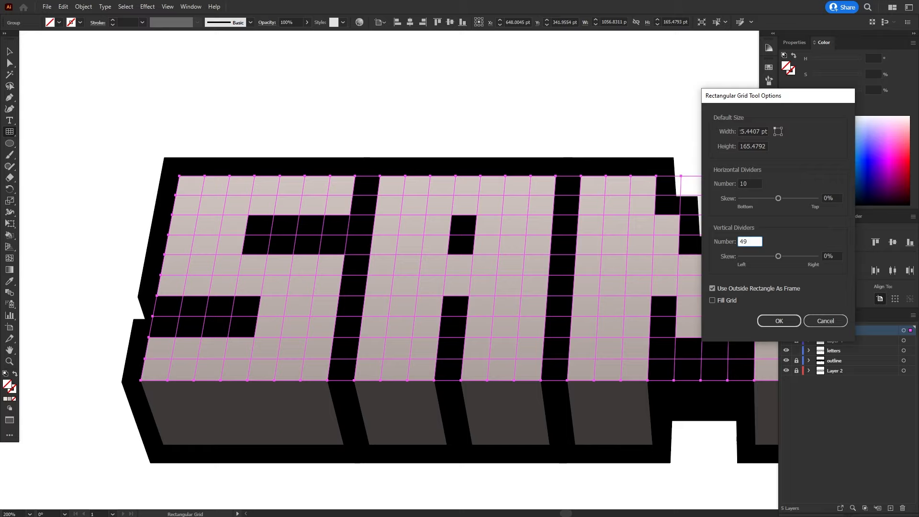
{"action": "left_click", "coordinate": [752, 184]}
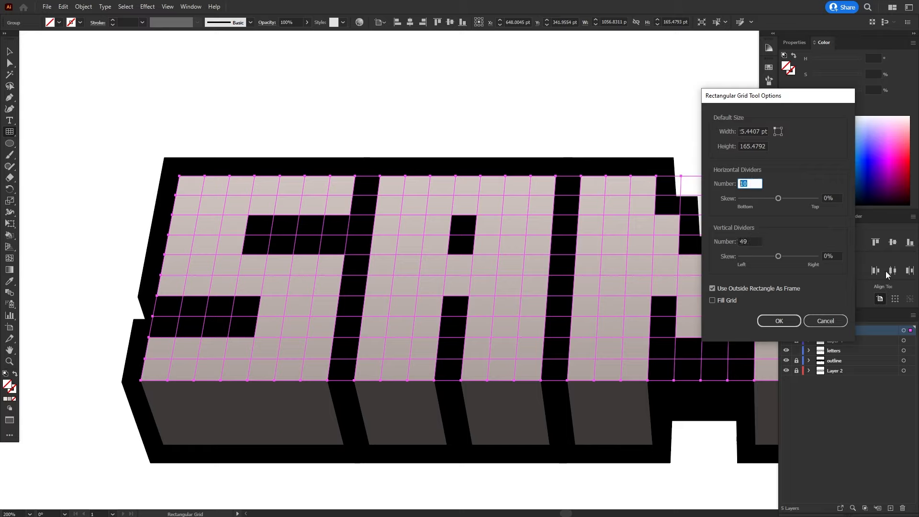
{"action": "left_click", "coordinate": [755, 240]}
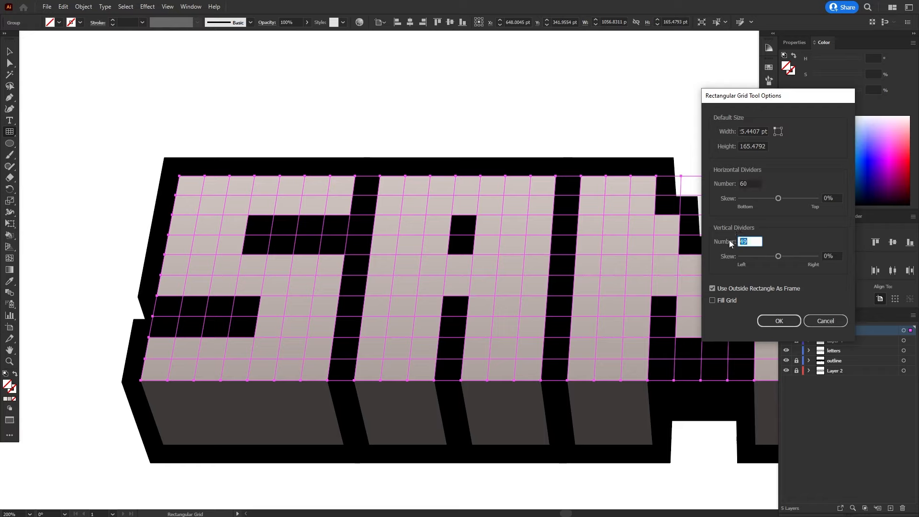
{"action": "type", "text": "9"}
{"action": "left_click", "coordinate": [750, 183]}
{"action": "type", "text": "59"}
{"action": "key", "text": "Tab"}
{"action": "key", "text": "Tab"}
{"action": "key", "text": "Return"}
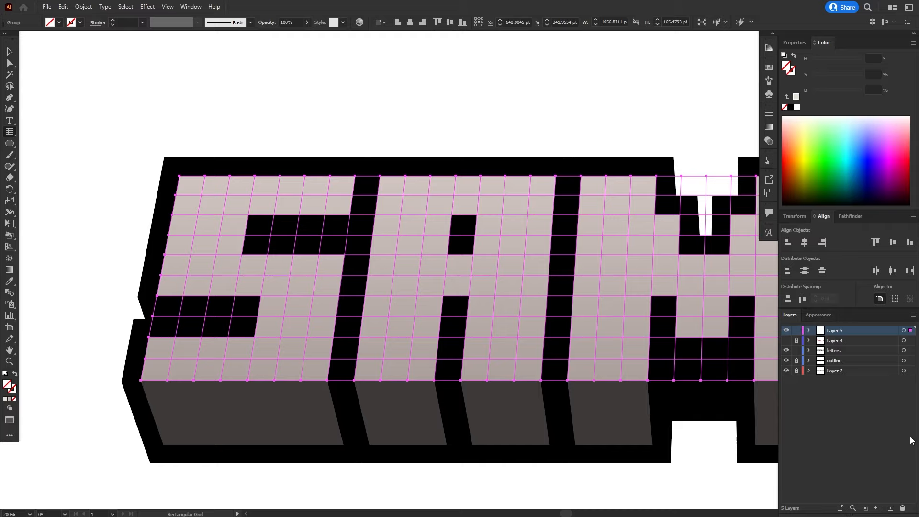
Delete the layer holding the coarse grid and add a new empty layer at the top of the layer stack.
{"action": "left_click", "coordinate": [902, 508]}
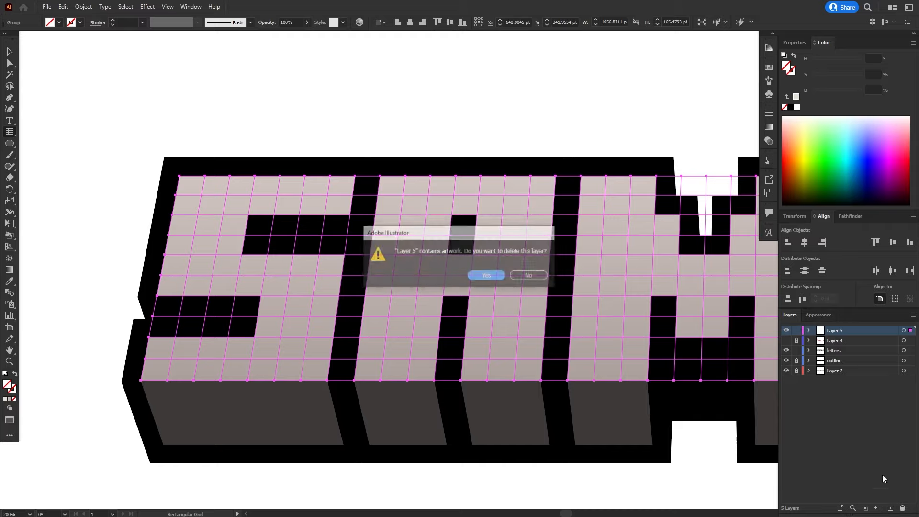
{"action": "left_click", "coordinate": [488, 276]}
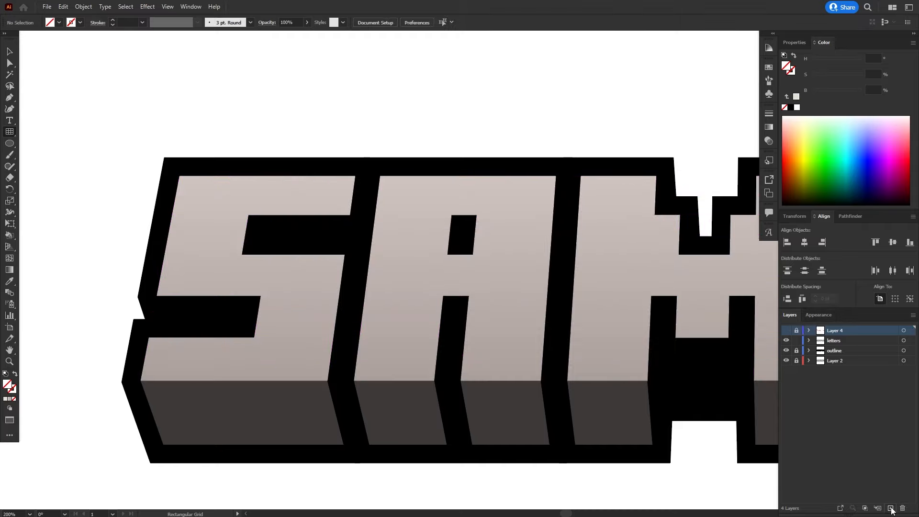
{"action": "left_click", "coordinate": [890, 508]}
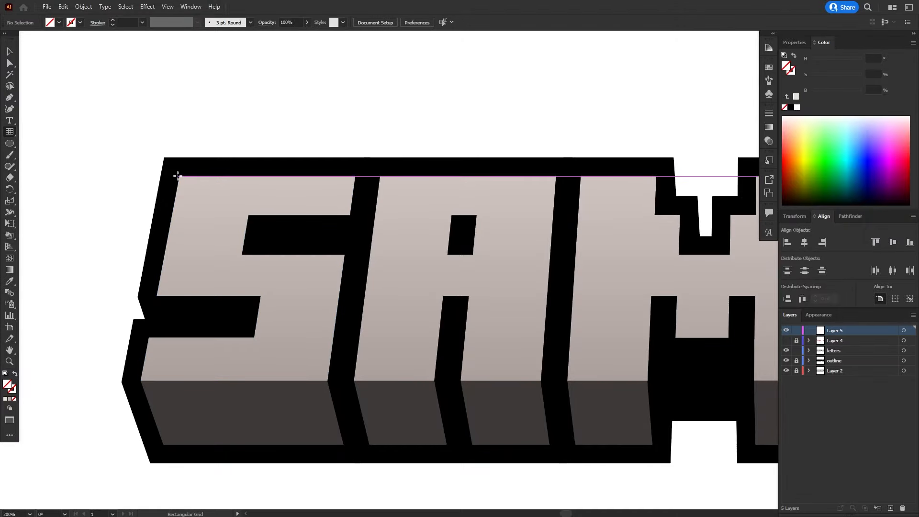
Draw the finer rectangular grid, about 1025 by 165 pt, from the upper-left corner of the S to the lower-right corner of the E.
{"action": "left_click_drag", "start_coordinate": [179, 176], "coordinate": [634, 381]}
{"action": "scroll", "coordinate": [662, 410], "scroll_direction": "up", "scroll_amount": 10}
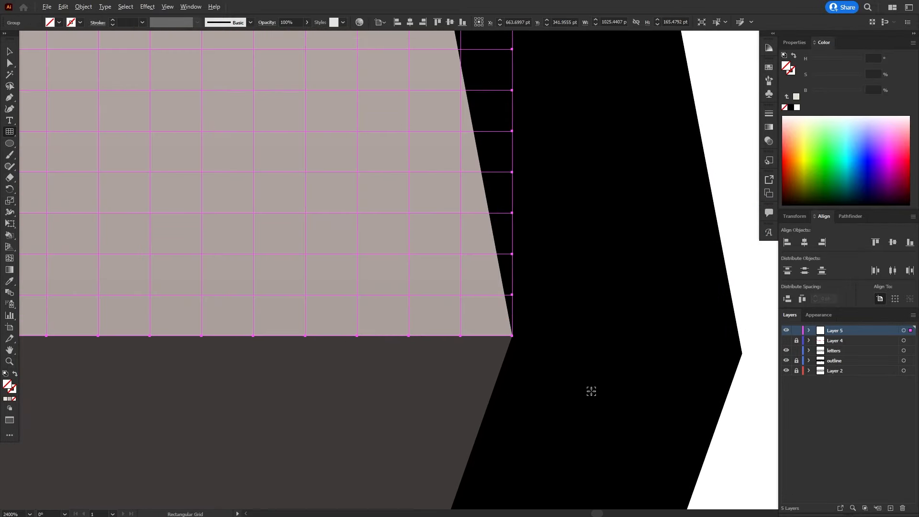
{"action": "scroll", "coordinate": [646, 445], "scroll_direction": "down", "scroll_amount": 5}
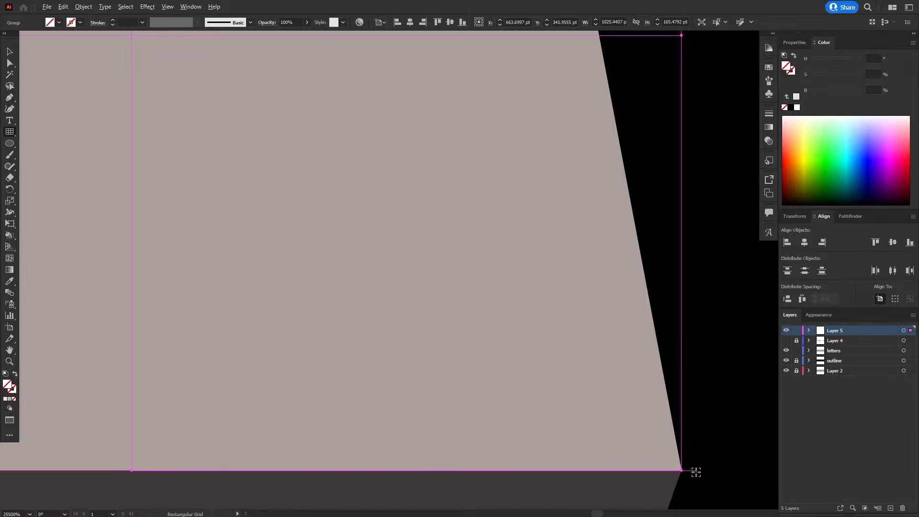
{"action": "scroll", "coordinate": [695, 473], "scroll_direction": "down", "scroll_amount": 10}
{"action": "scroll", "coordinate": [318, 410], "scroll_direction": "up", "scroll_amount": 4}
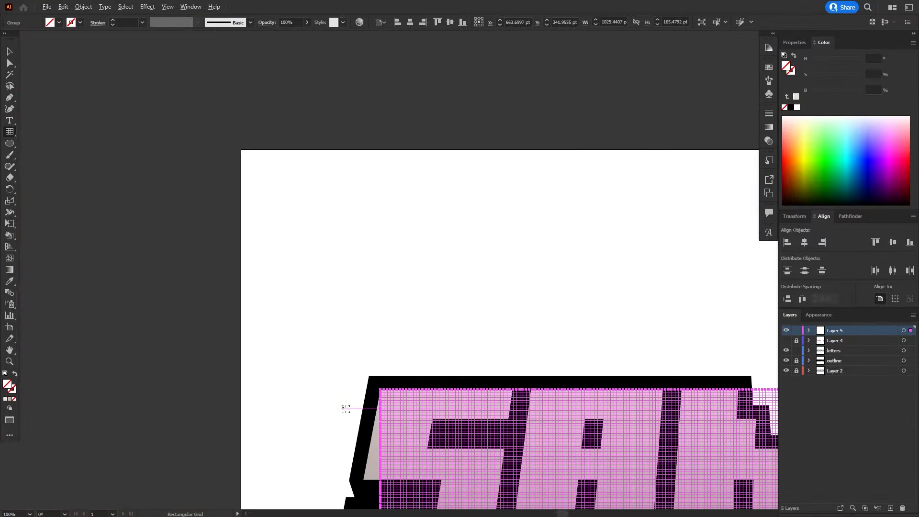
{"action": "scroll", "coordinate": [383, 375], "scroll_direction": "up", "scroll_amount": 10}
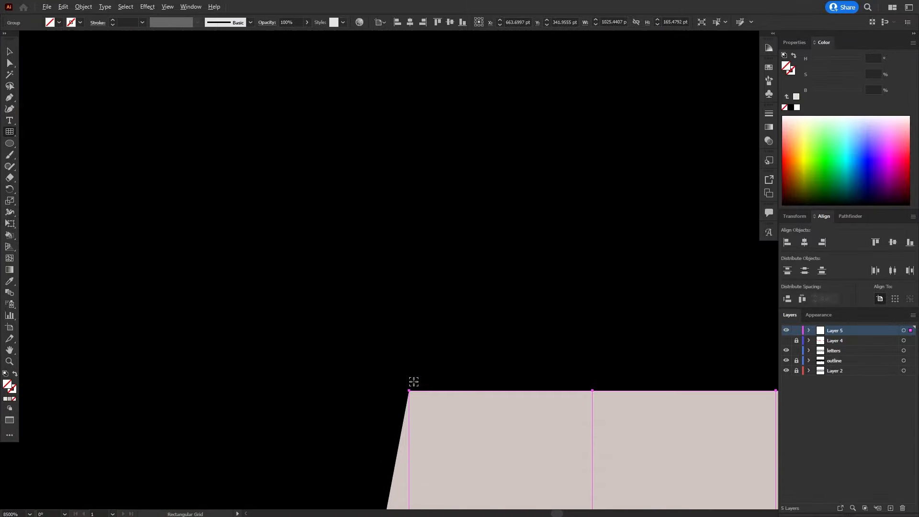
{"action": "scroll", "coordinate": [401, 391], "scroll_direction": "down", "scroll_amount": 12}
{"action": "scroll", "coordinate": [401, 363], "scroll_direction": "down", "scroll_amount": 3}
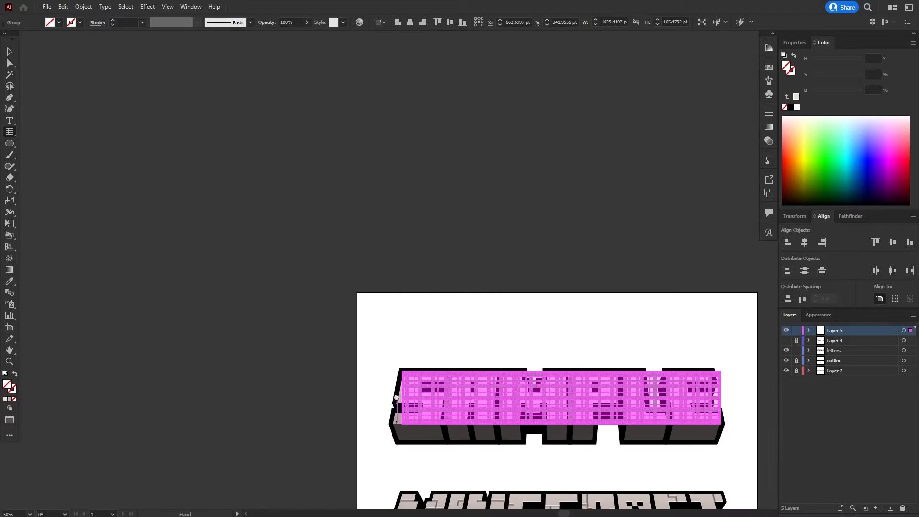
Free-distort the new grid so that its lower-left corner meets the lower-left corner of the S face.
{"action": "scroll", "coordinate": [400, 351], "scroll_direction": "up", "scroll_amount": 8}
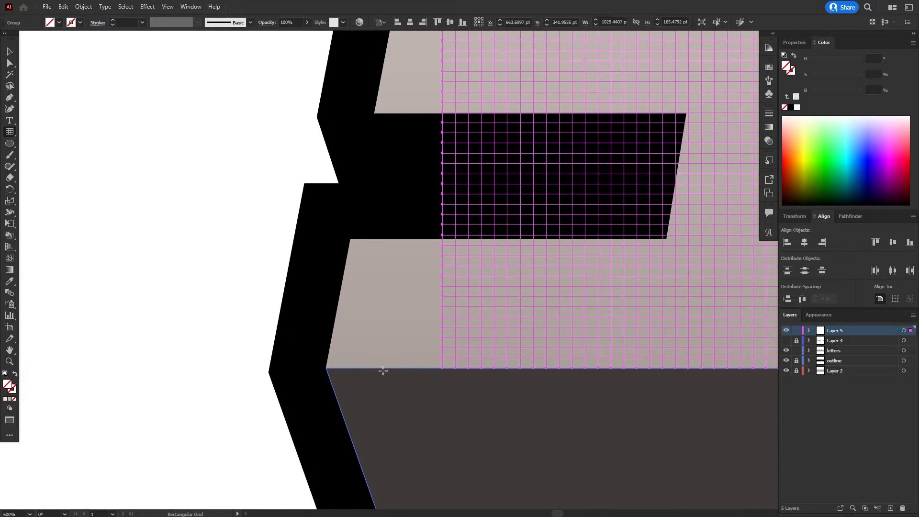
{"action": "key", "text": "e"}
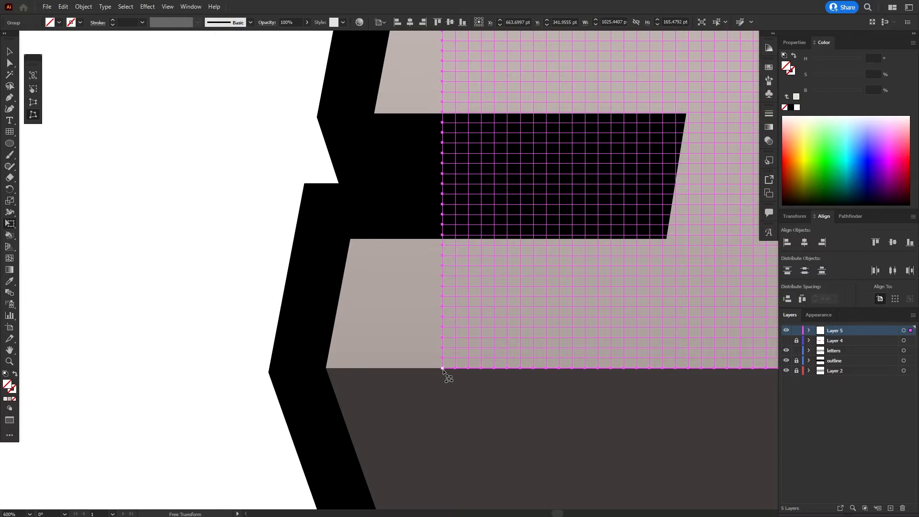
{"action": "left_click_drag", "start_coordinate": [443, 369], "coordinate": [329, 369]}
{"action": "left_click_drag", "start_coordinate": [459, 275], "coordinate": [335, 332]}
Free-distort the grid's upper-right corner inward onto the upper-right corner of the E face.
{"action": "scroll", "coordinate": [426, 280], "scroll_direction": "down", "scroll_amount": 4}
{"action": "left_click_drag", "start_coordinate": [555, 238], "coordinate": [367, 293]}
{"action": "left_click_drag", "start_coordinate": [504, 248], "coordinate": [246, 312]}
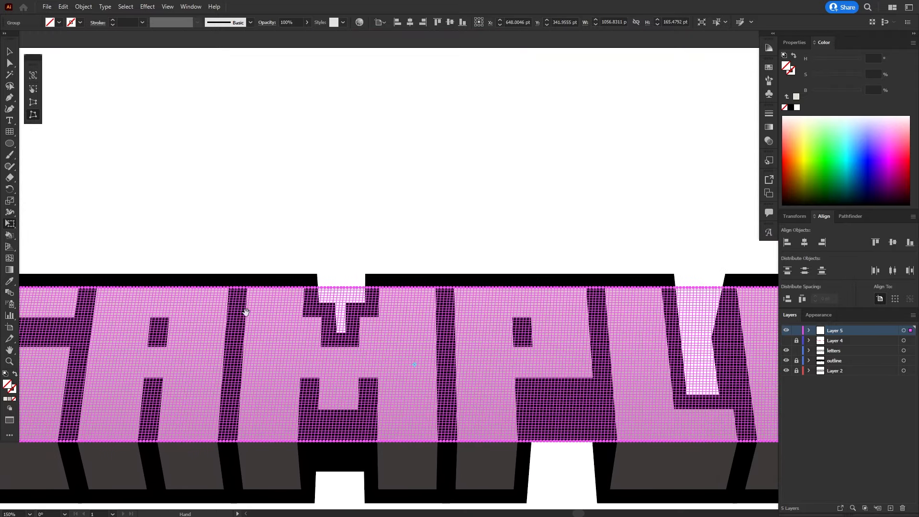
{"action": "left_click_drag", "start_coordinate": [477, 303], "coordinate": [125, 287]}
{"action": "scroll", "coordinate": [543, 269], "scroll_direction": "up", "scroll_amount": 5}
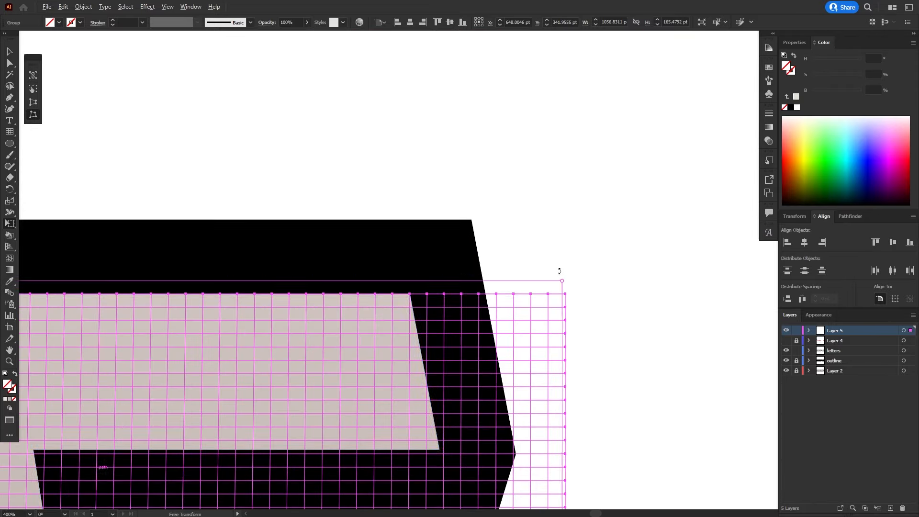
{"action": "left_click_drag", "start_coordinate": [566, 294], "coordinate": [667, 216]}
{"action": "scroll", "coordinate": [266, 256], "scroll_direction": "down", "scroll_amount": 2}
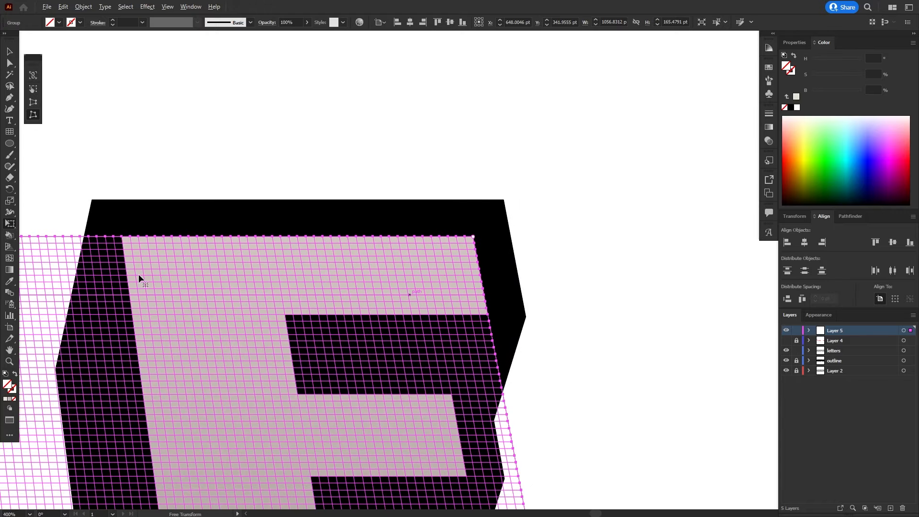
Check the grid alignment along the upper edges of the letters and convert the grid into a Live Paint group.
{"action": "left_click_drag", "start_coordinate": [215, 266], "coordinate": [586, 194]}
{"action": "scroll", "coordinate": [297, 163], "scroll_direction": "up", "scroll_amount": 6}
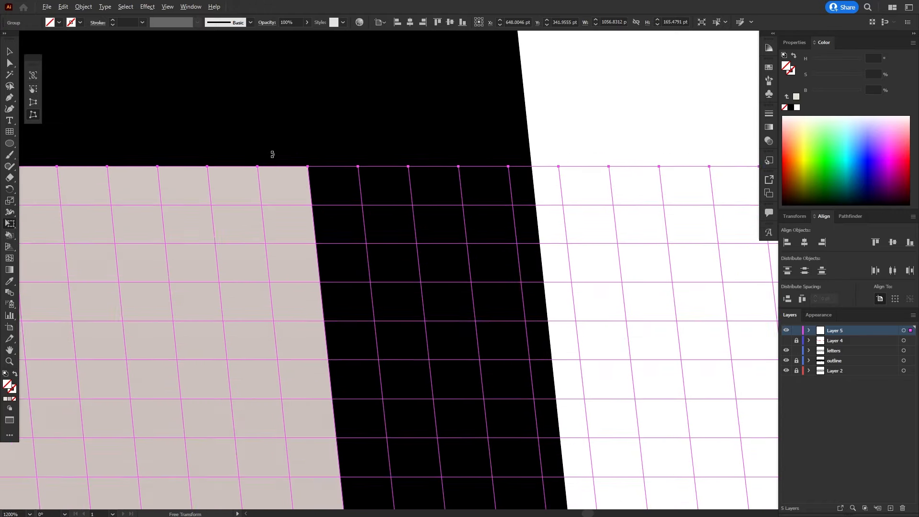
{"action": "scroll", "coordinate": [298, 173], "scroll_direction": "down", "scroll_amount": 5}
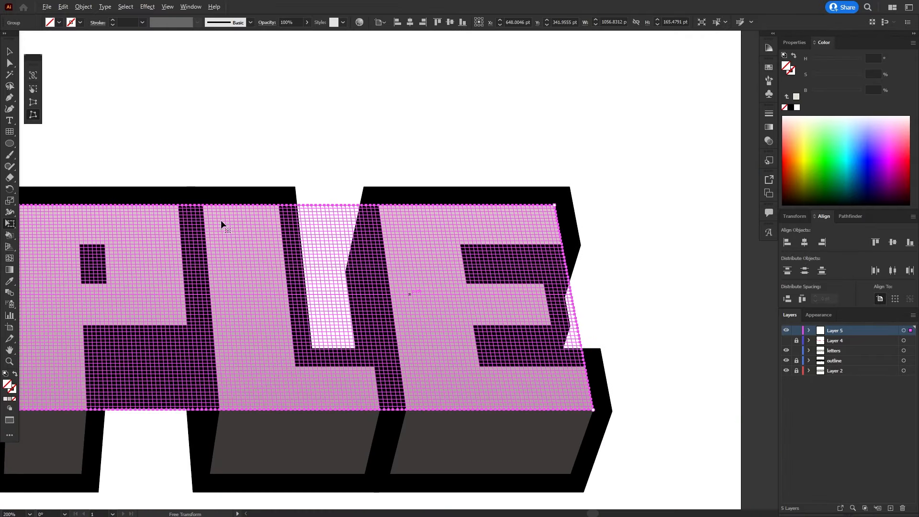
{"action": "scroll", "coordinate": [420, 294], "scroll_direction": "up", "scroll_amount": 3}
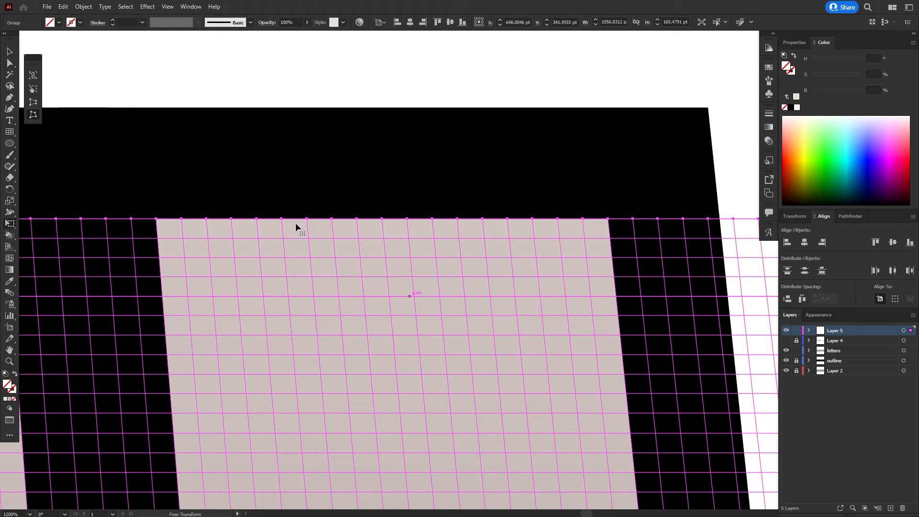
{"action": "key", "text": "k"}
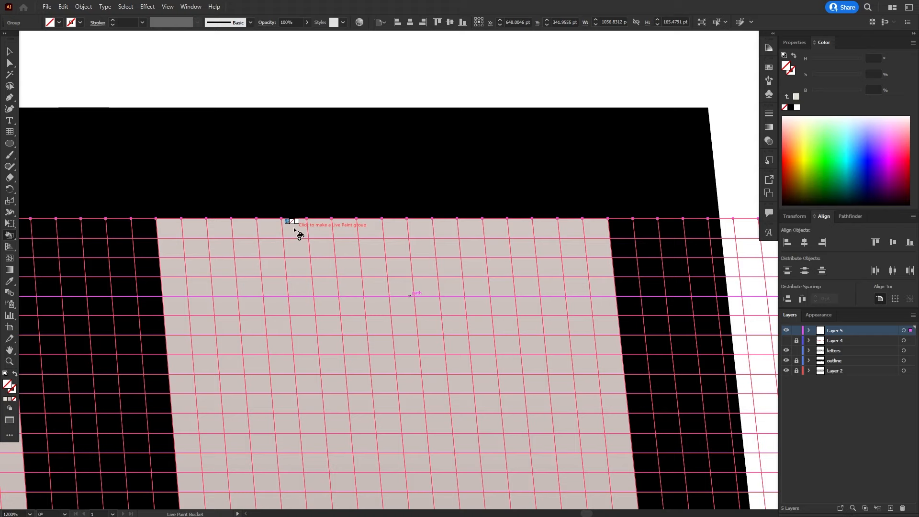
{"action": "left_click", "coordinate": [304, 226]}
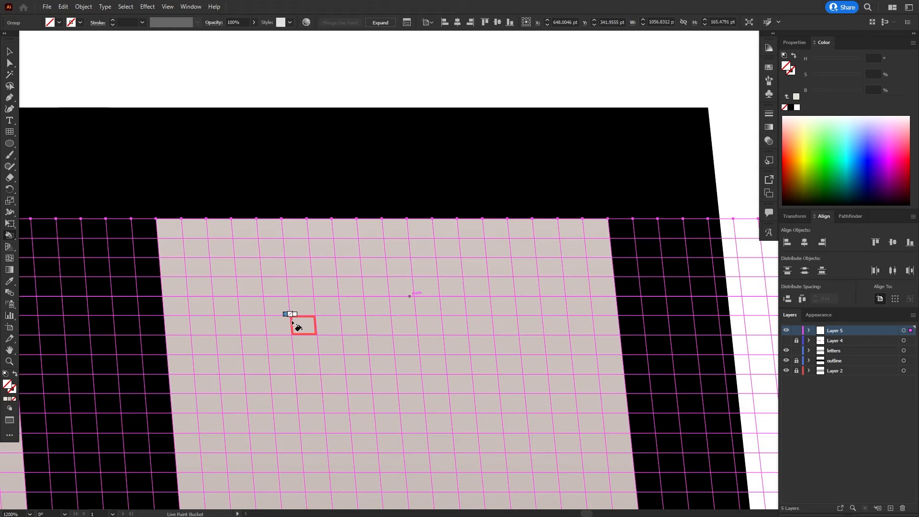
Set the fill to golden yellow with hue 45.63, saturation 98.61% and brightness 84.71%.
{"action": "double_click", "coordinate": [9, 387]}
{"action": "left_click", "coordinate": [454, 207]}
{"action": "left_click", "coordinate": [558, 193]}
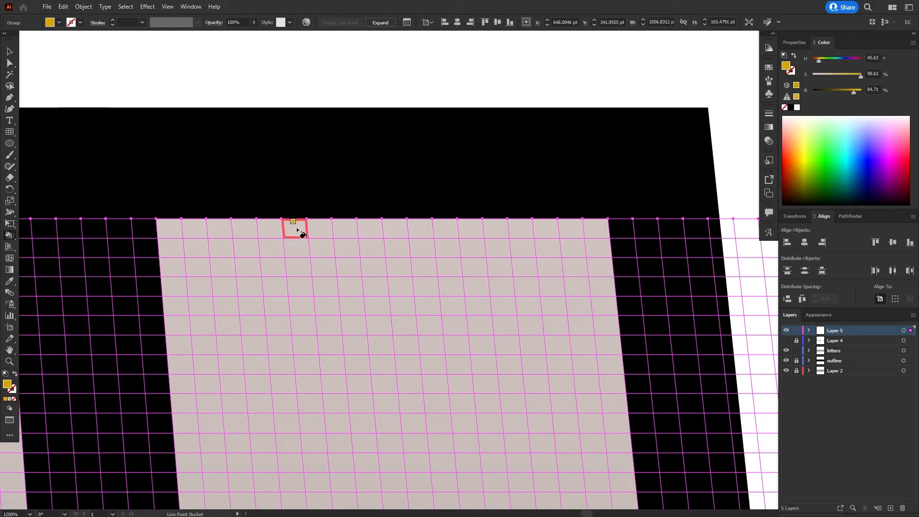
Paint a block of grid cells yellow at the upper-left corner of the letter L.
{"action": "mouse_move", "coordinate": [297, 228]}
{"action": "left_mouse_down"}
{"action": "mouse_move", "coordinate": [167, 227]}
{"action": "mouse_move", "coordinate": [182, 272]}
{"action": "mouse_move", "coordinate": [178, 307]}
{"action": "mouse_move", "coordinate": [250, 326]}
{"action": "mouse_move", "coordinate": [311, 323]}
{"action": "mouse_move", "coordinate": [299, 234]}
{"action": "left_mouse_up"}
{"action": "left_click", "coordinate": [182, 323]}
{"action": "mouse_move", "coordinate": [249, 247]}
{"action": "left_mouse_down"}
{"action": "mouse_move", "coordinate": [258, 273]}
{"action": "mouse_move", "coordinate": [236, 292]}
{"action": "mouse_move", "coordinate": [207, 259]}
{"action": "mouse_move", "coordinate": [218, 305]}
{"action": "mouse_move", "coordinate": [229, 300]}
{"action": "left_mouse_up"}
Compare the yellow block's size with the whole lettering and undo the painted cells on the L.
{"action": "scroll", "coordinate": [262, 286], "scroll_direction": "down", "scroll_amount": 6}
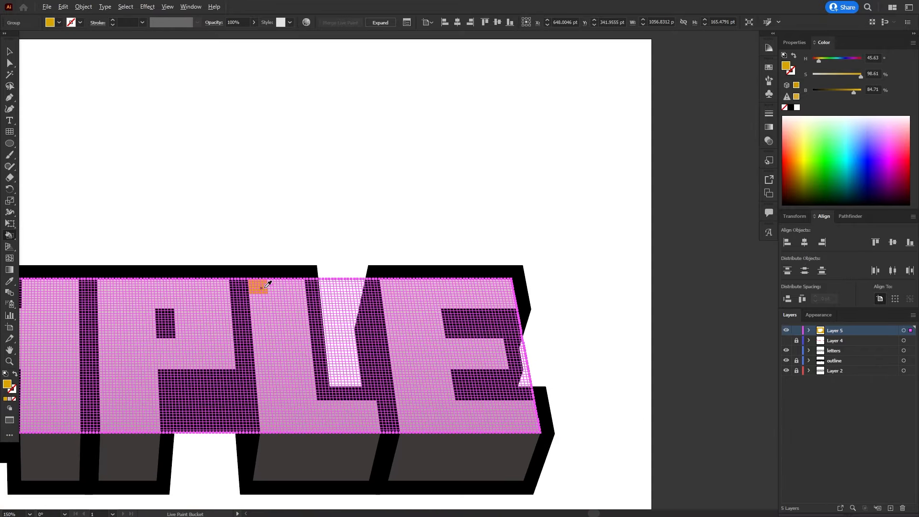
{"action": "scroll", "coordinate": [269, 284], "scroll_direction": "up", "scroll_amount": 6}
{"action": "scroll", "coordinate": [271, 288], "scroll_direction": "down", "scroll_amount": 3}
{"action": "scroll", "coordinate": [273, 287], "scroll_direction": "down", "scroll_amount": 3}
{"action": "left_click_drag", "start_coordinate": [255, 241], "coordinate": [422, 162]}
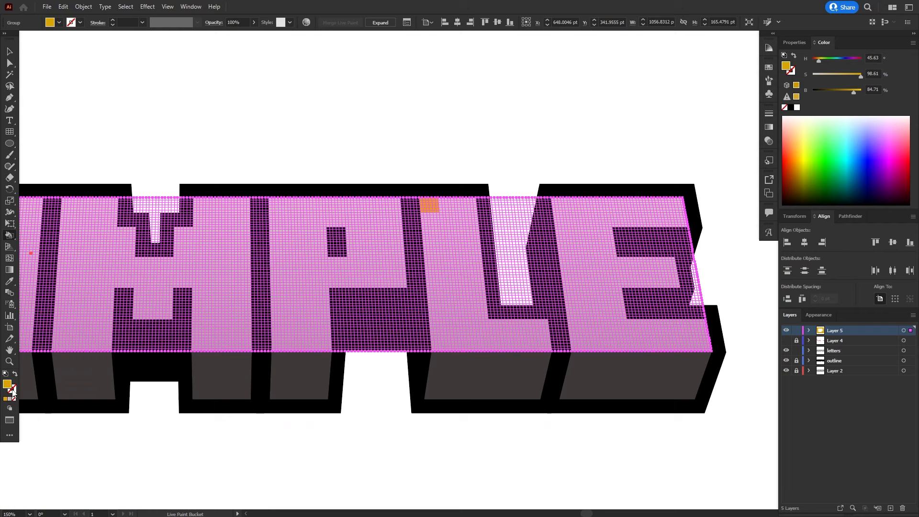
{"action": "left_click_drag", "start_coordinate": [366, 161], "coordinate": [504, 140]}
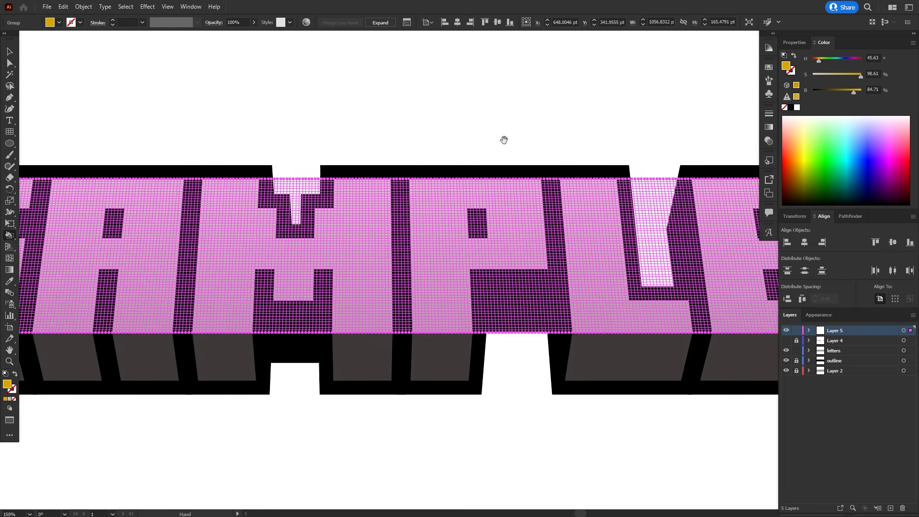
Return to the upper edge of the L and deselect the Live Paint grid.
{"action": "scroll", "coordinate": [184, 321], "scroll_direction": "up", "scroll_amount": 3}
{"action": "scroll", "coordinate": [240, 306], "scroll_direction": "right", "scroll_amount": 8}
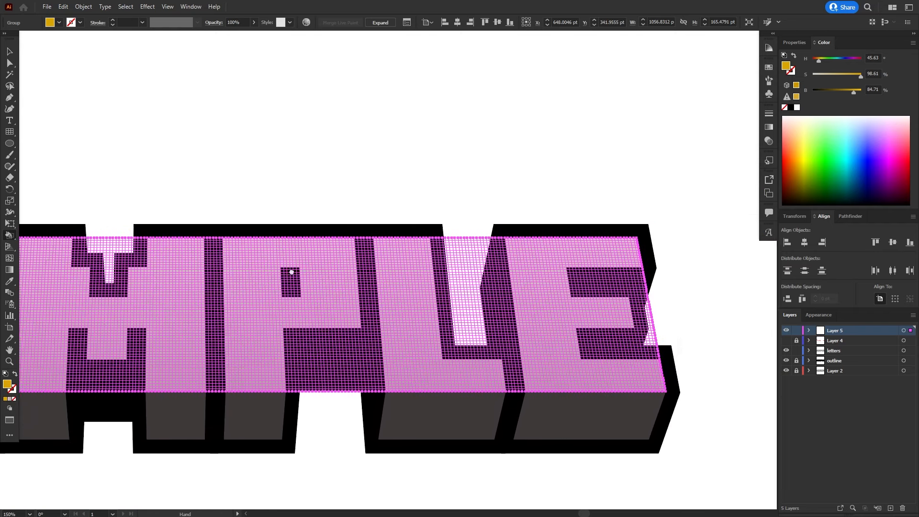
{"action": "scroll", "coordinate": [409, 225], "scroll_direction": "up", "scroll_amount": 6}
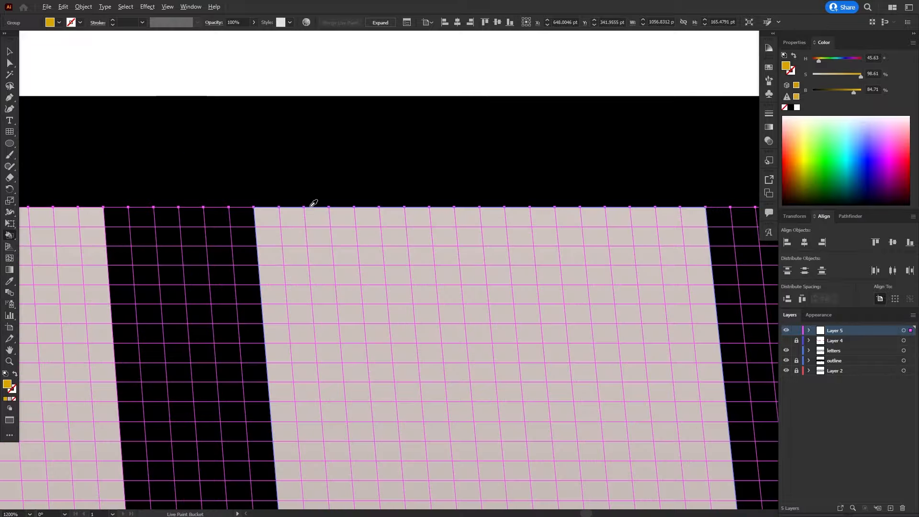
{"action": "left_click", "coordinate": [324, 162], "text": "ctrl"}
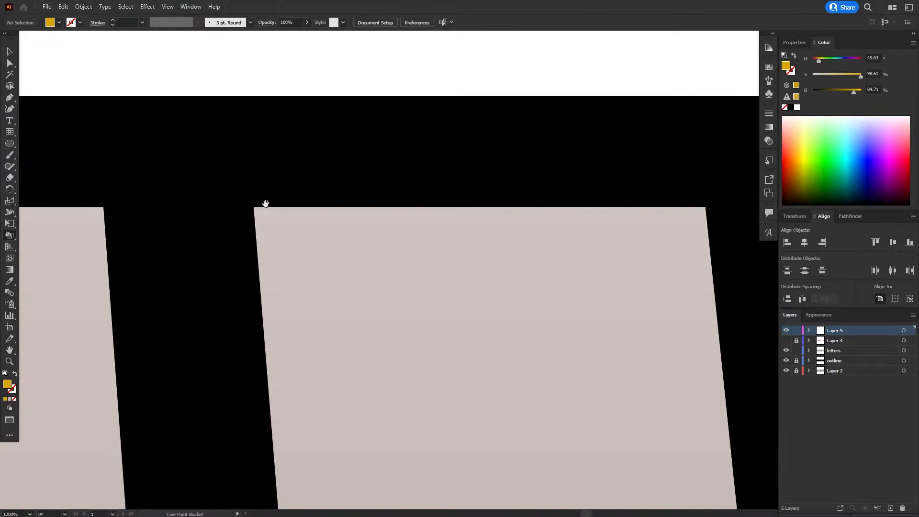
Sample the pale highlight colour (hue 15, saturation 5.06%, brightness 92.94%) from the crack edge on the M of the MINECRAFT reference.
{"action": "left_click_drag", "start_coordinate": [265, 203], "coordinate": [367, 168]}
{"action": "scroll", "coordinate": [368, 185], "scroll_direction": "down", "scroll_amount": 4}
{"action": "scroll", "coordinate": [365, 188], "scroll_direction": "down", "scroll_amount": 2}
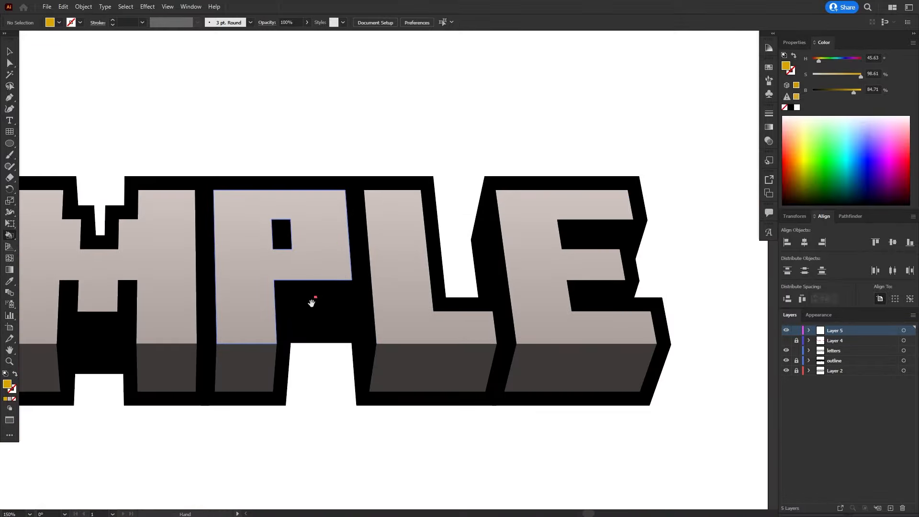
{"action": "left_click_drag", "start_coordinate": [244, 324], "coordinate": [393, 293]}
{"action": "left_click_drag", "start_coordinate": [197, 331], "coordinate": [404, 307]}
{"action": "left_click_drag", "start_coordinate": [283, 310], "coordinate": [445, 310]}
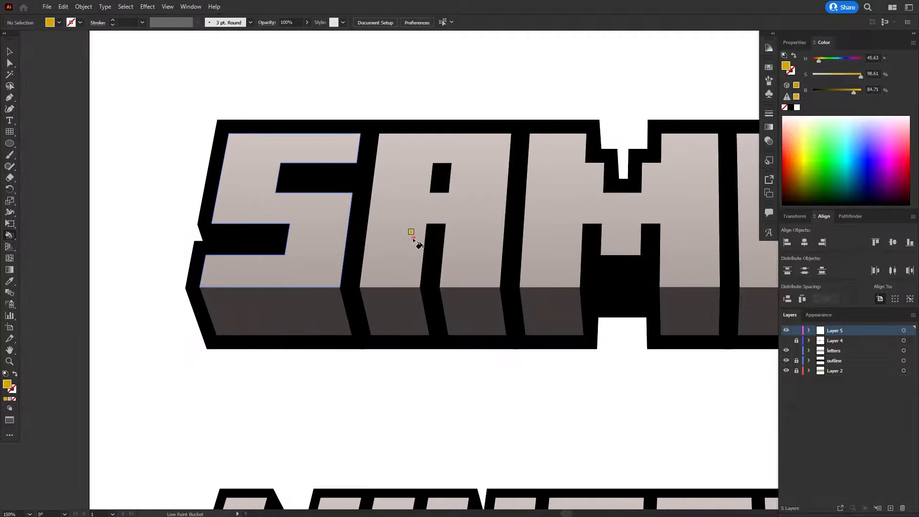
{"action": "left_click_drag", "start_coordinate": [368, 207], "coordinate": [371, 279]}
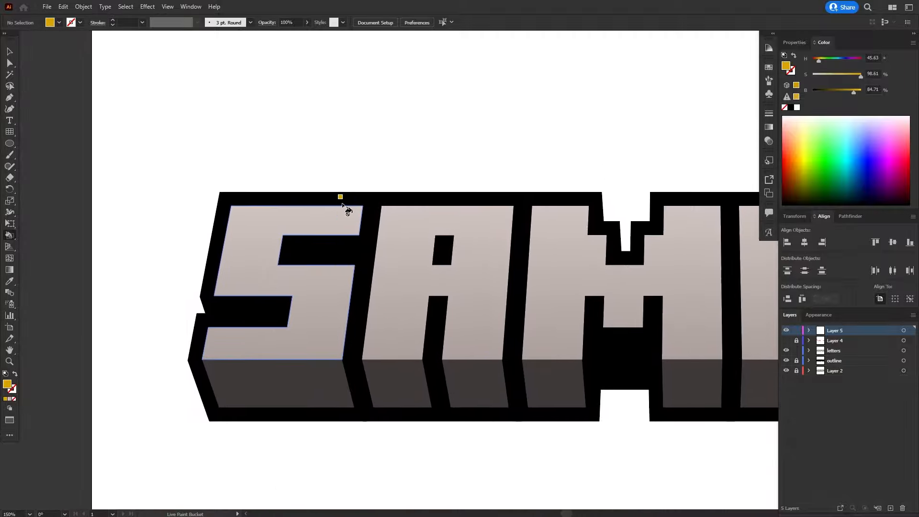
{"action": "scroll", "coordinate": [237, 253], "scroll_direction": "up", "scroll_amount": 2}
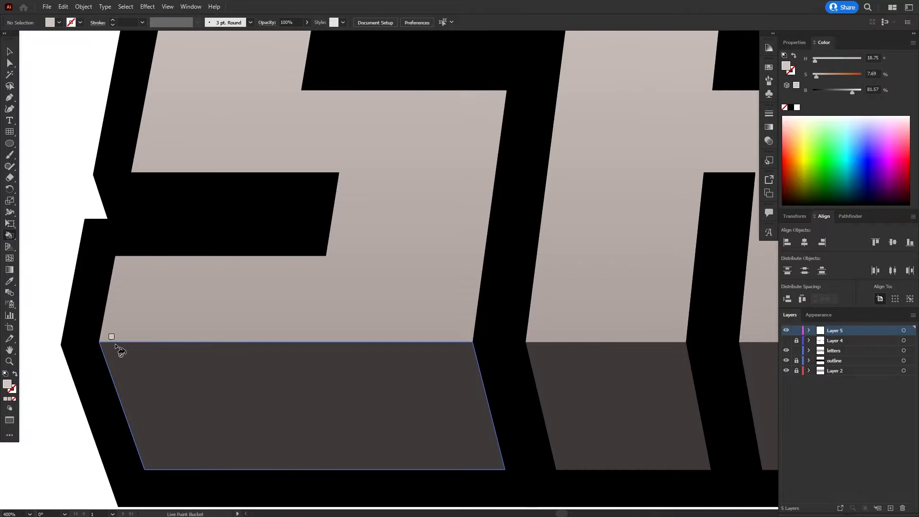
{"action": "scroll", "coordinate": [179, 390], "scroll_direction": "down", "scroll_amount": 3}
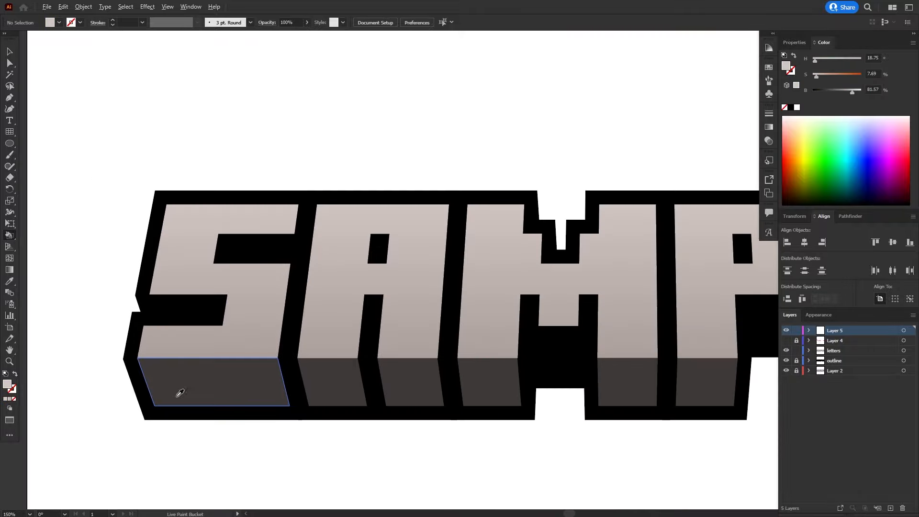
{"action": "left_click_drag", "start_coordinate": [211, 415], "coordinate": [337, 46]}
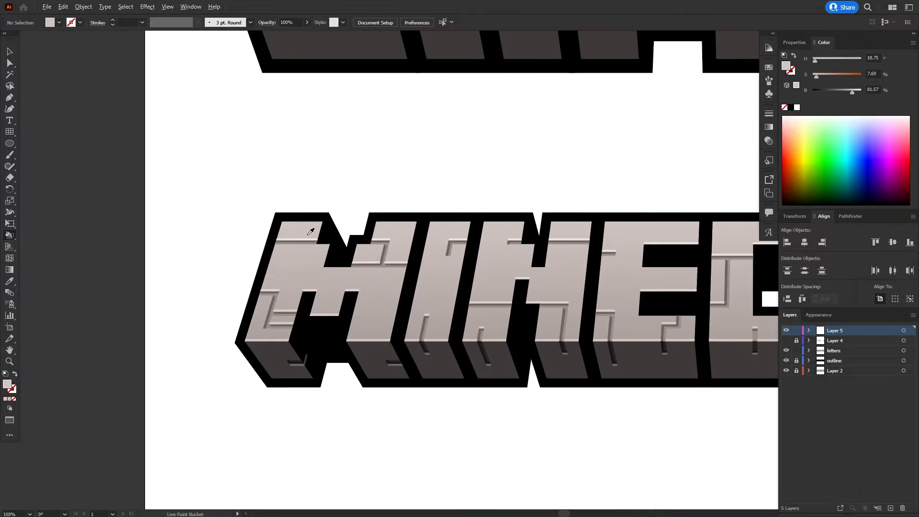
{"action": "scroll", "coordinate": [310, 232], "scroll_direction": "up", "scroll_amount": 6}
{"action": "left_click", "coordinate": [332, 232], "text": "alt"}
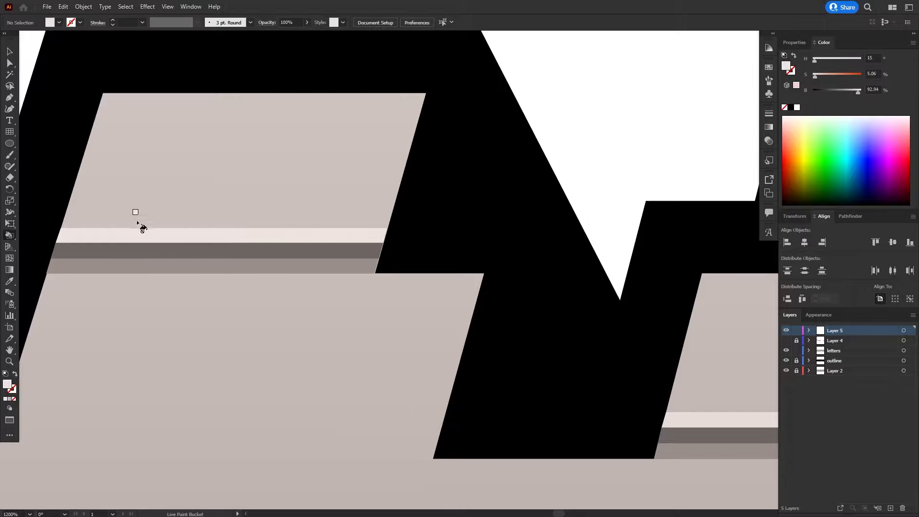
Examine how the highlight and shadow strips follow the cracks and lower edges on the M of the MINECRAFT reference.
{"action": "scroll", "coordinate": [256, 264], "scroll_direction": "down", "scroll_amount": 6}
{"action": "scroll", "coordinate": [263, 287], "scroll_direction": "up", "scroll_amount": 4}
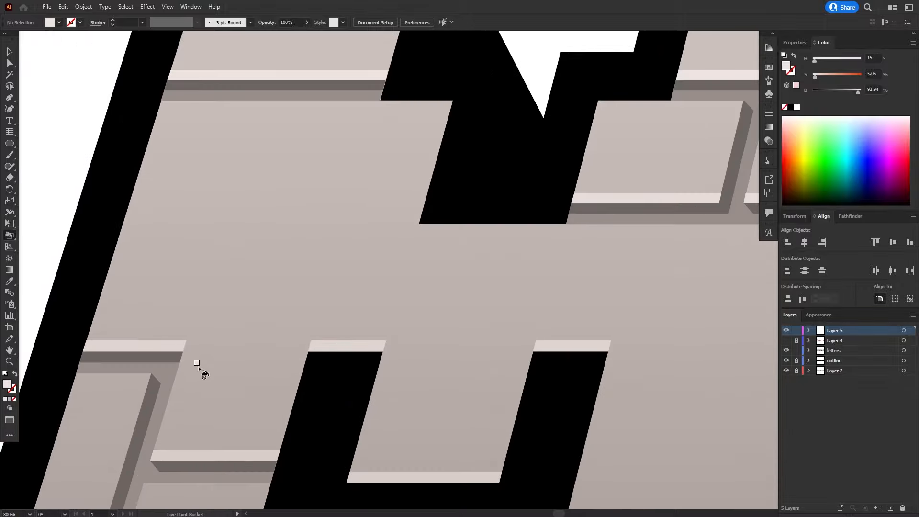
{"action": "scroll", "coordinate": [197, 363], "scroll_direction": "down", "scroll_amount": 5}
{"action": "scroll", "coordinate": [196, 362], "scroll_direction": "left", "scroll_amount": 3}
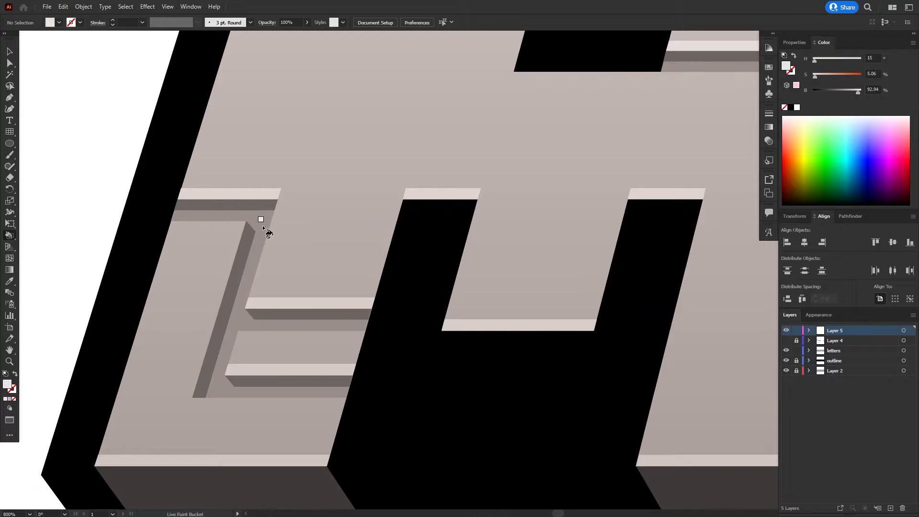
{"action": "scroll", "coordinate": [263, 225], "scroll_direction": "up", "scroll_amount": 4}
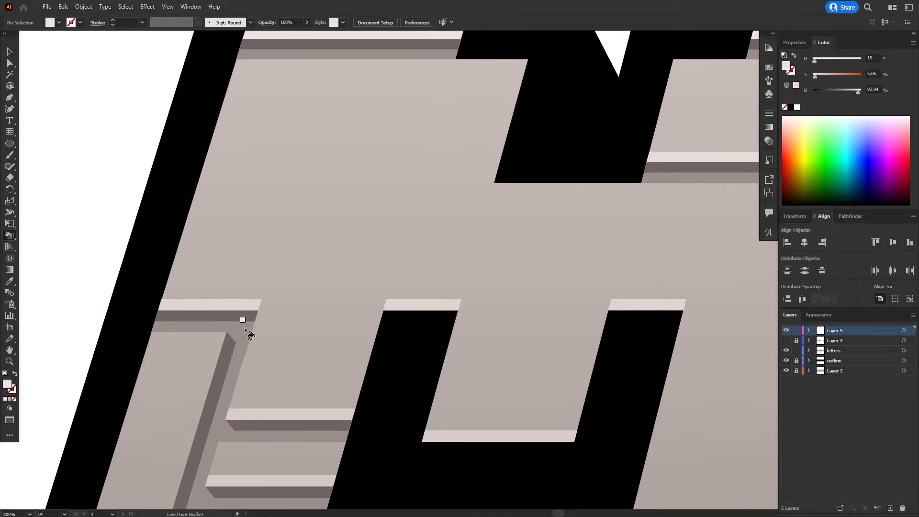
{"action": "scroll", "coordinate": [244, 326], "scroll_direction": "down", "scroll_amount": 5}
{"action": "scroll", "coordinate": [244, 326], "scroll_direction": "left", "scroll_amount": 1}
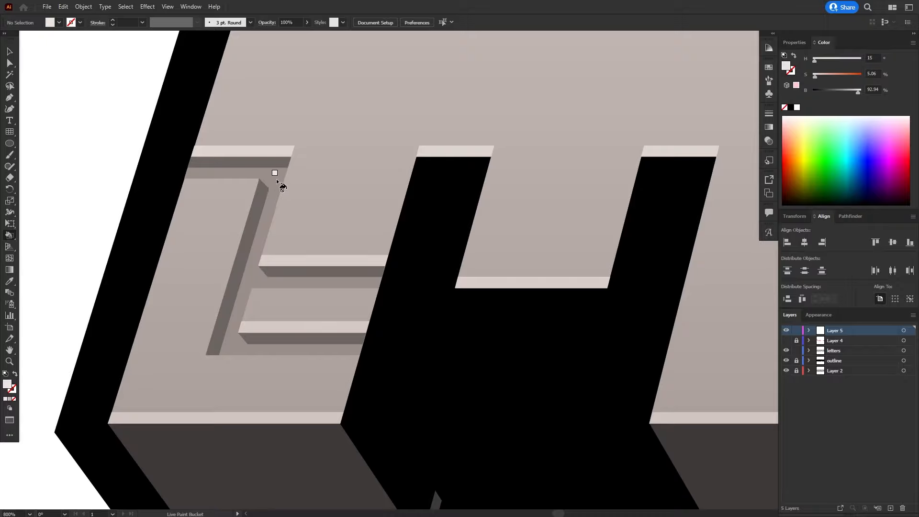
{"action": "scroll", "coordinate": [279, 160], "scroll_direction": "up", "scroll_amount": 3}
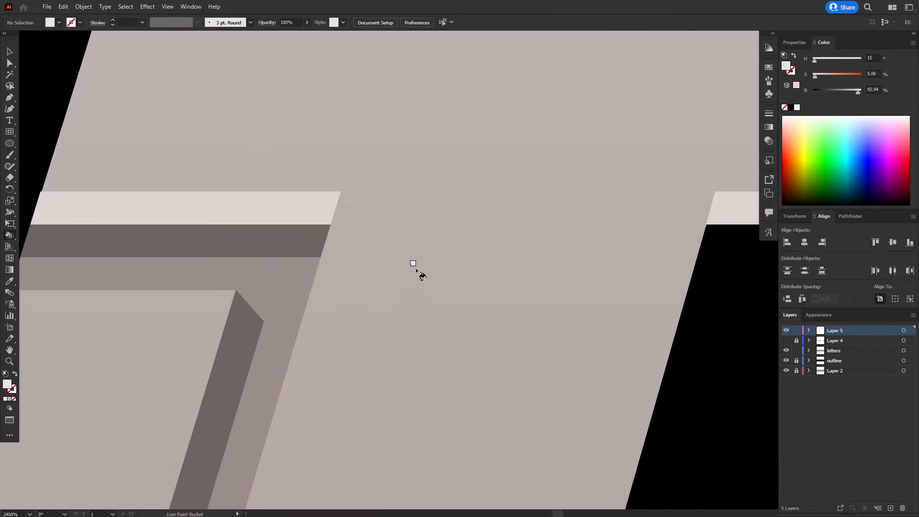
{"action": "scroll", "coordinate": [415, 268], "scroll_direction": "down", "scroll_amount": 5}
{"action": "left_click_drag", "start_coordinate": [441, 192], "coordinate": [362, 314]}
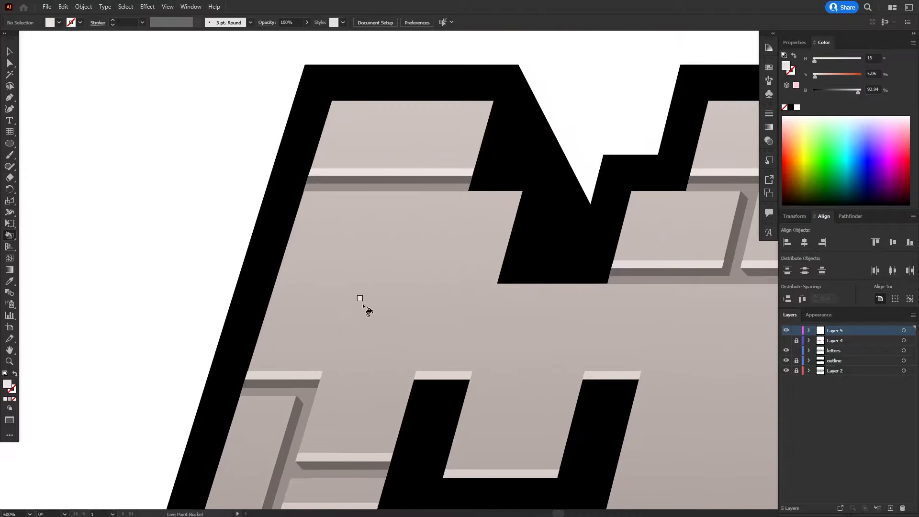
{"action": "scroll", "coordinate": [365, 308], "scroll_direction": "down", "scroll_amount": 4}
Paint a one-cell highlight strip along the bottom edge of the front face of the letter S.
{"action": "left_click_drag", "start_coordinate": [390, 229], "coordinate": [345, 385]}
{"action": "scroll", "coordinate": [299, 182], "scroll_direction": "up", "scroll_amount": 2}
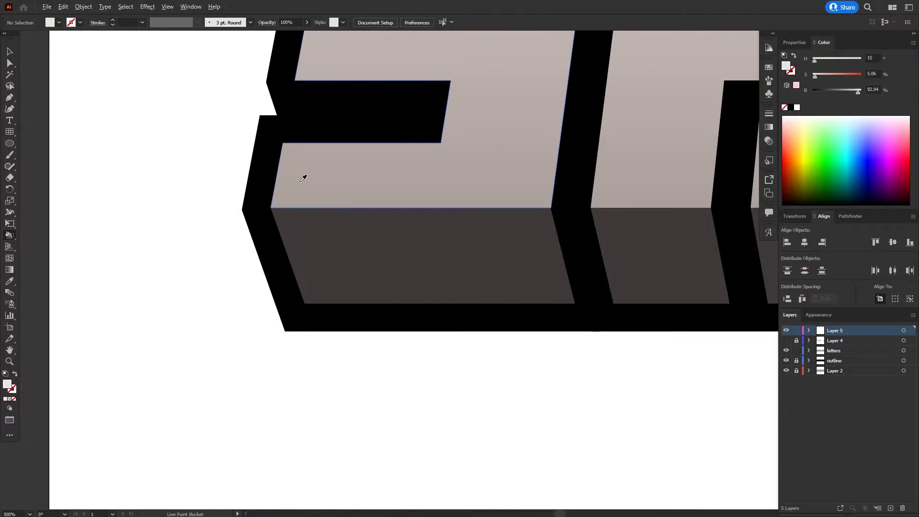
{"action": "left_click_drag", "start_coordinate": [224, 278], "coordinate": [197, 337]}
{"action": "scroll", "coordinate": [262, 263], "scroll_direction": "up", "scroll_amount": 1}
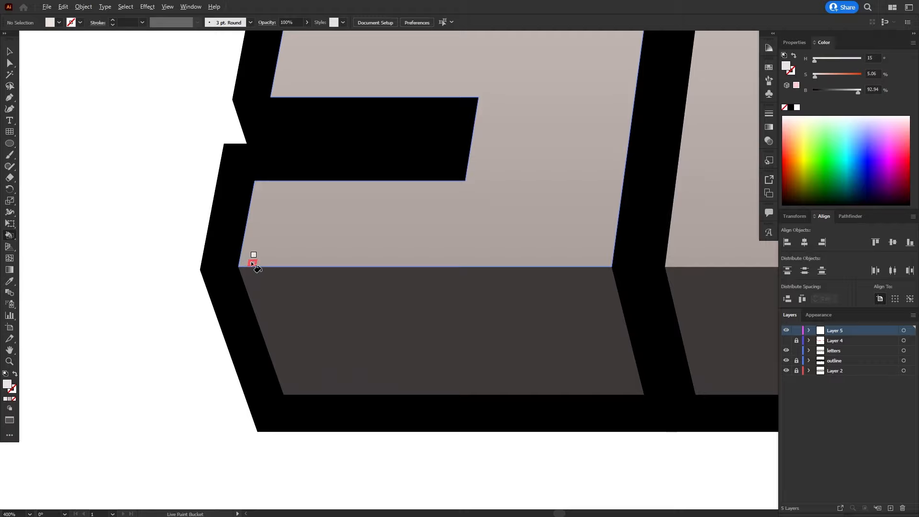
{"action": "left_click_drag", "start_coordinate": [243, 264], "coordinate": [412, 277]}
{"action": "left_click_drag", "start_coordinate": [506, 265], "coordinate": [506, 266]}
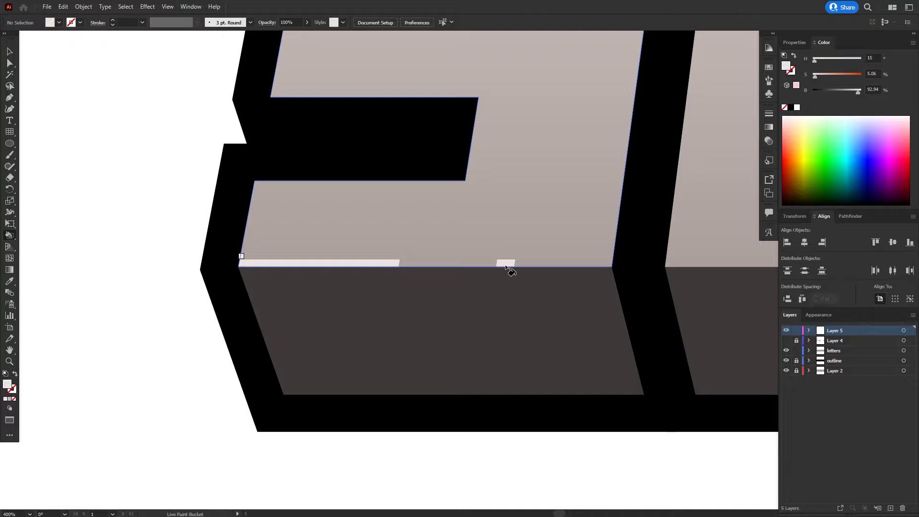
{"action": "left_click_drag", "start_coordinate": [402, 262], "coordinate": [604, 263]}
Paint highlight strips along the face edges directly above both dark gaps of the letter S.
{"action": "scroll", "coordinate": [486, 285], "scroll_direction": "up", "scroll_amount": 3}
{"action": "scroll", "coordinate": [487, 285], "scroll_direction": "right", "scroll_amount": 3}
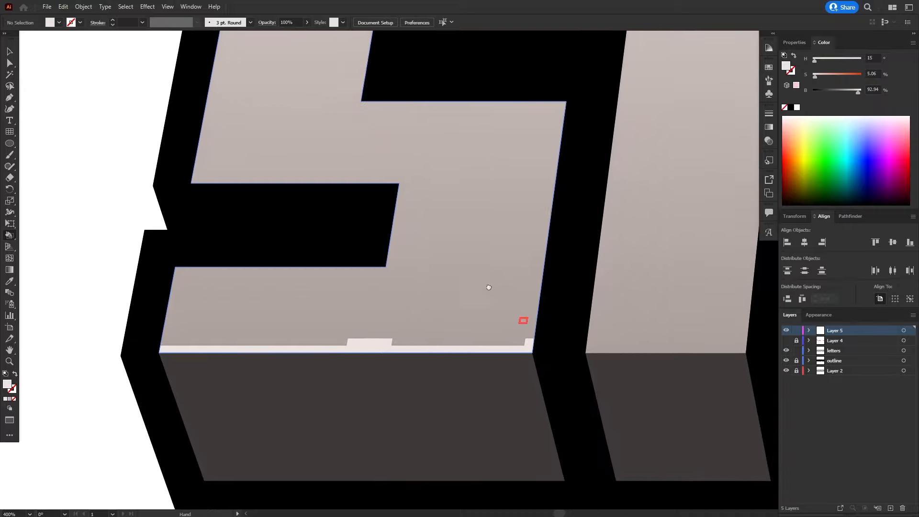
{"action": "left_click_drag", "start_coordinate": [345, 187], "coordinate": [183, 187]}
{"action": "mouse_move", "coordinate": [270, 183]}
{"action": "left_mouse_down"}
{"action": "mouse_move", "coordinate": [209, 240]}
{"action": "mouse_move", "coordinate": [198, 326]}
{"action": "left_mouse_up"}
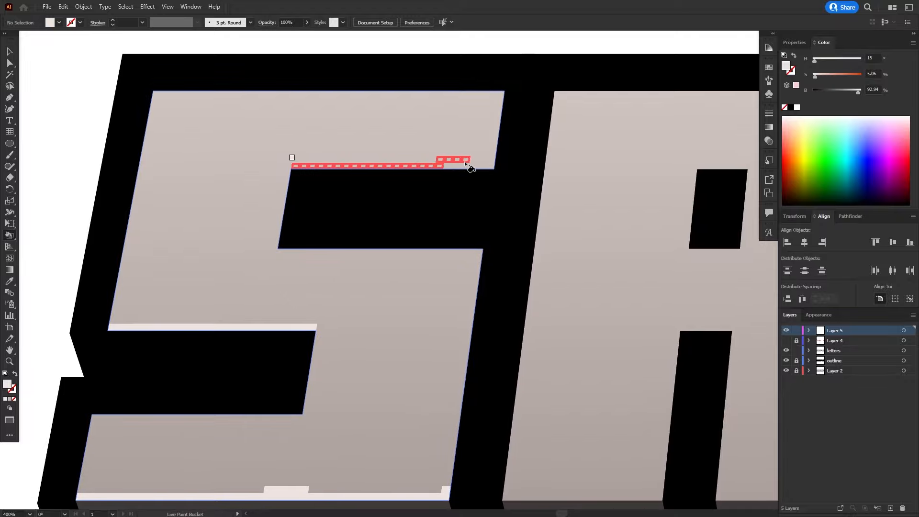
{"action": "left_click_drag", "start_coordinate": [487, 167], "coordinate": [489, 168]}
{"action": "mouse_move", "coordinate": [491, 126]}
{"action": "left_mouse_down"}
{"action": "mouse_move", "coordinate": [491, 166]}
{"action": "mouse_move", "coordinate": [481, 93]}
{"action": "left_mouse_up"}
{"action": "left_click_drag", "start_coordinate": [470, 186], "coordinate": [460, 187]}
Set the fill to none and clear the stray highlight cells above the strips on the letter S.
{"action": "key", "text": "slash"}
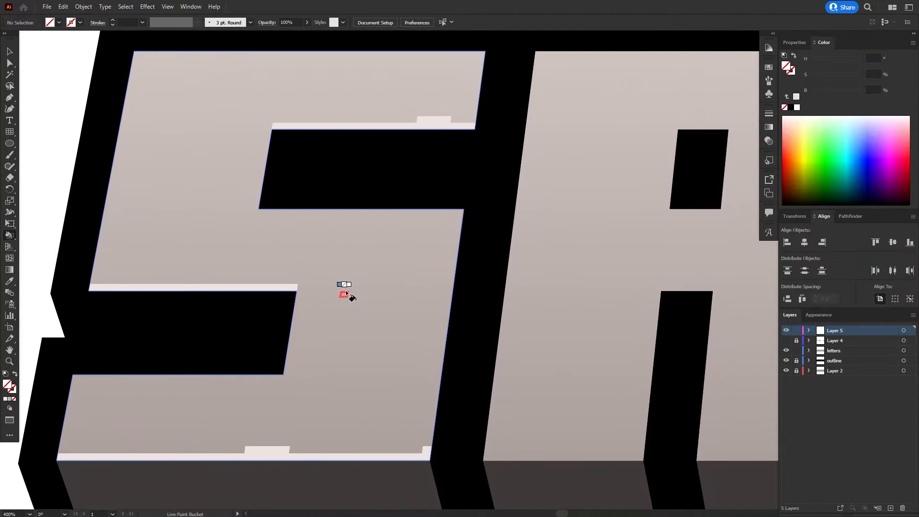
{"action": "left_click_drag", "start_coordinate": [422, 122], "coordinate": [411, 217]}
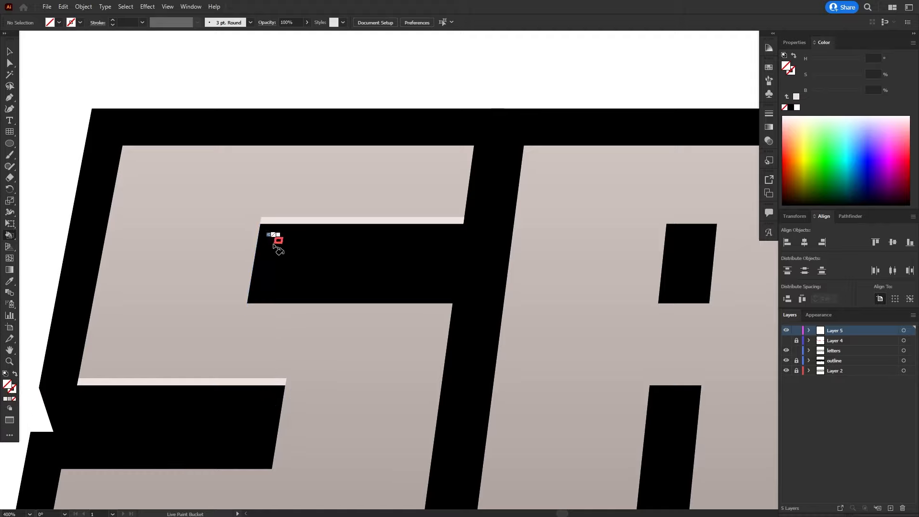
{"action": "mouse_move", "coordinate": [209, 422]}
{"action": "left_mouse_down"}
{"action": "mouse_move", "coordinate": [236, 213]}
{"action": "mouse_move", "coordinate": [252, 267]}
{"action": "left_mouse_up"}
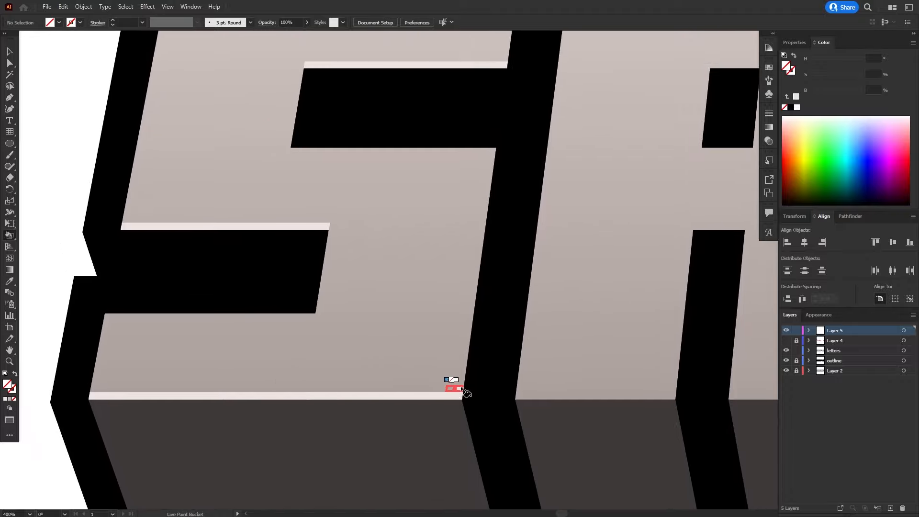
Restore the pale highlight fill and paint strips along the bottom edges of both legs of the letter A.
{"action": "mouse_move", "coordinate": [498, 182]}
{"action": "left_mouse_down"}
{"action": "mouse_move", "coordinate": [443, 281]}
{"action": "mouse_move", "coordinate": [340, 263]}
{"action": "left_mouse_up"}
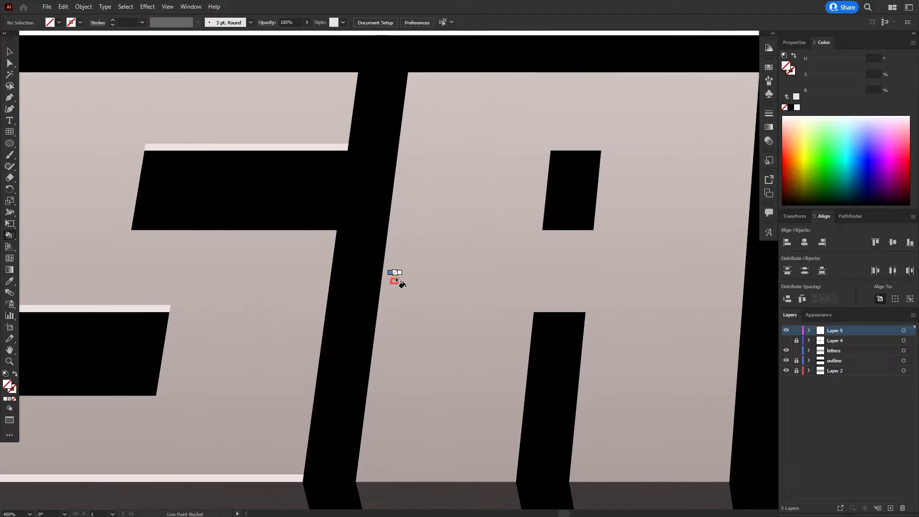
{"action": "left_click_drag", "start_coordinate": [357, 174], "coordinate": [363, 264]}
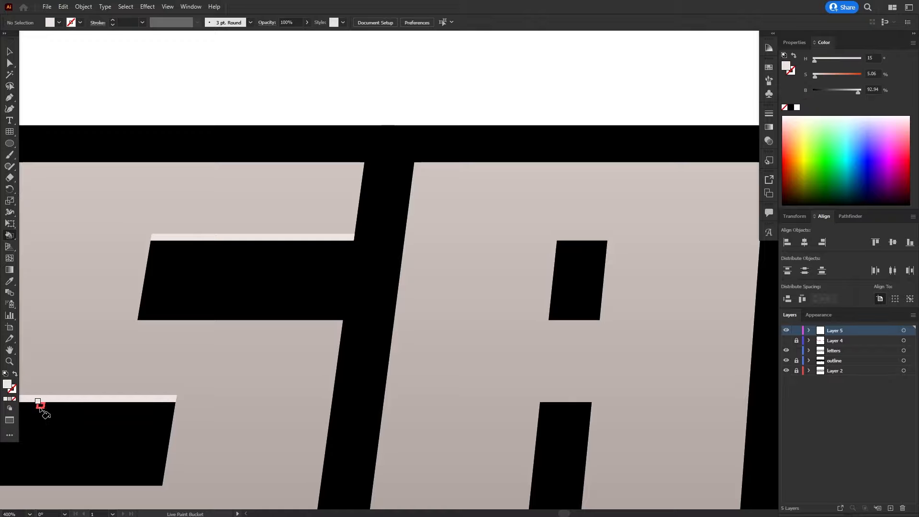
{"action": "key", "text": "ctrl+F9"}
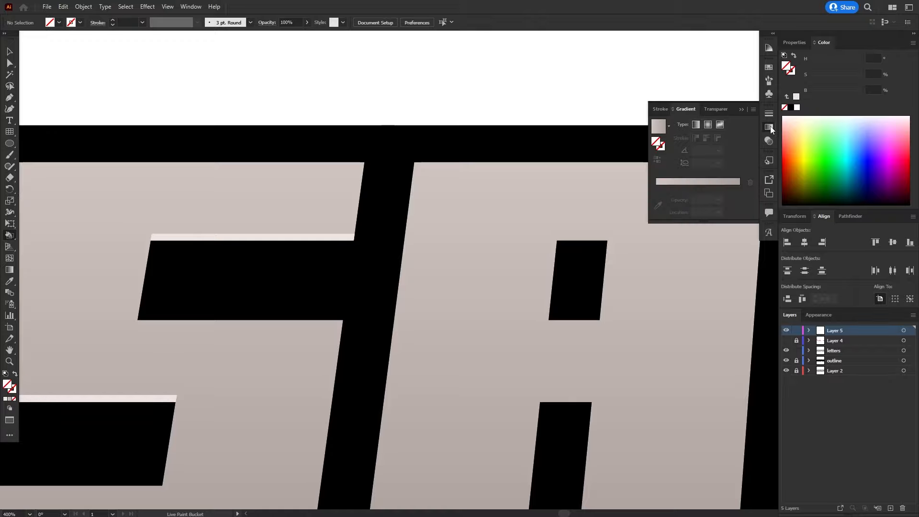
{"action": "left_click", "coordinate": [769, 127]}
{"action": "key", "text": "comma"}
{"action": "key", "text": "period"}
{"action": "key", "text": "comma"}
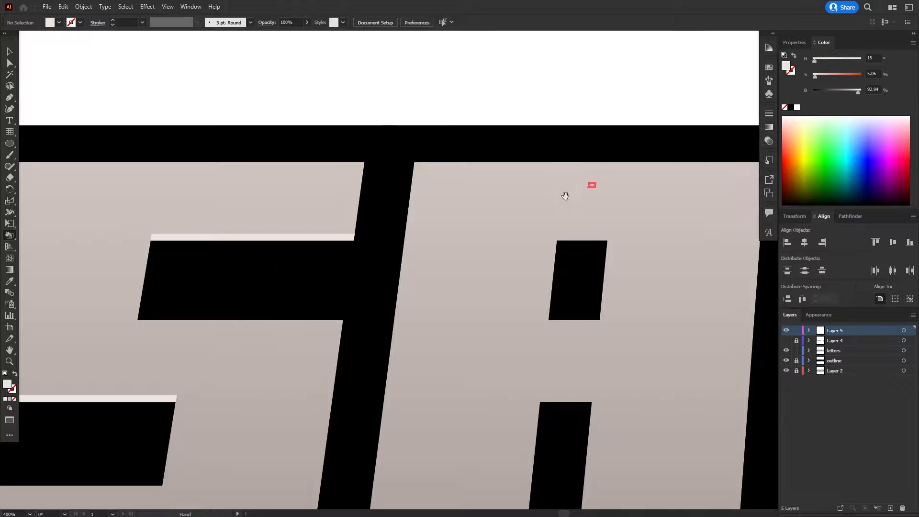
{"action": "left_click_drag", "start_coordinate": [566, 195], "coordinate": [500, 2]}
{"action": "left_click_drag", "start_coordinate": [302, 376], "coordinate": [457, 376]}
{"action": "left_click_drag", "start_coordinate": [516, 376], "coordinate": [667, 376]}
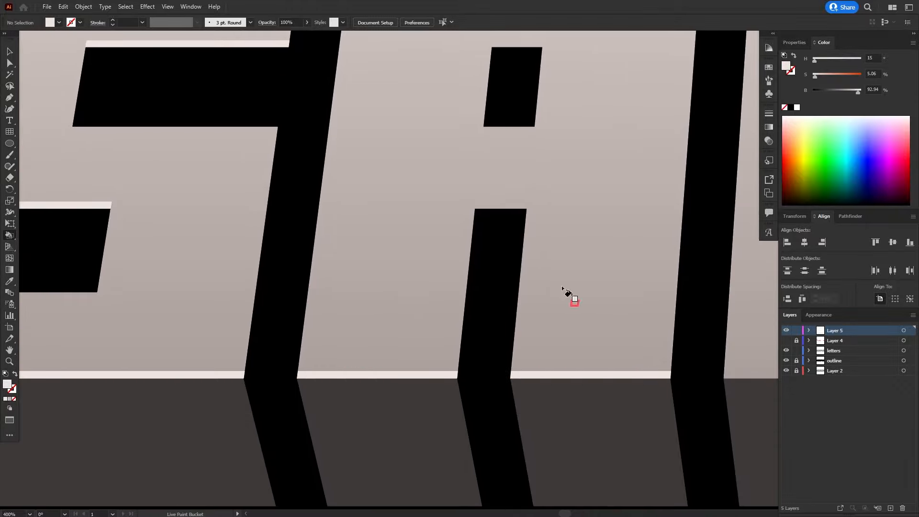
Paint highlight strips above the gap between the legs and above the hole of the letter A.
{"action": "left_click_drag", "start_coordinate": [477, 206], "coordinate": [522, 205]}
{"action": "left_click_drag", "start_coordinate": [521, 206], "coordinate": [446, 295]}
{"action": "left_click_drag", "start_coordinate": [422, 134], "coordinate": [465, 134]}
Paint highlight strips on the letter M above both lower notches and along the bottom edges of its middle block and legs.
{"action": "mouse_move", "coordinate": [596, 156]}
{"action": "left_mouse_down"}
{"action": "mouse_move", "coordinate": [299, 208]}
{"action": "mouse_move", "coordinate": [257, 190]}
{"action": "left_mouse_up"}
{"action": "left_click_drag", "start_coordinate": [473, 330], "coordinate": [520, 330]}
{"action": "left_click_drag", "start_coordinate": [524, 413], "coordinate": [617, 413]}
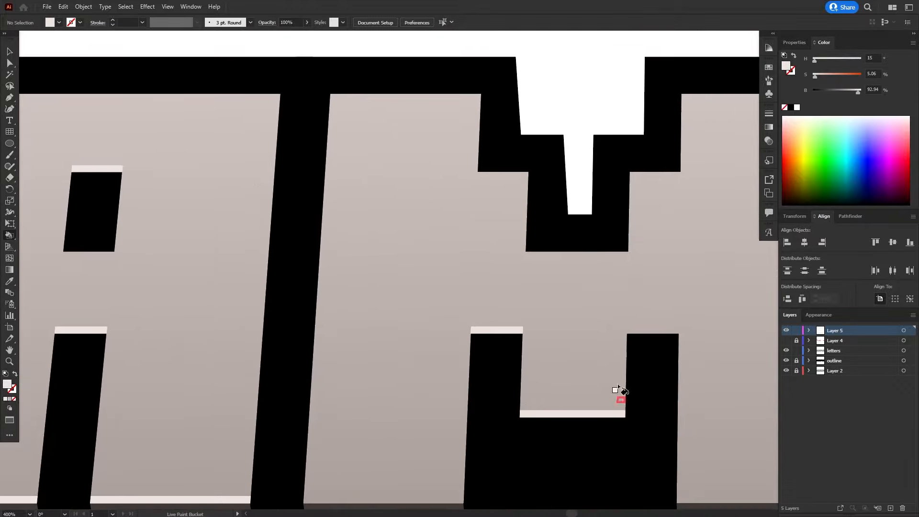
{"action": "mouse_move", "coordinate": [630, 330]}
{"action": "left_mouse_down"}
{"action": "mouse_move", "coordinate": [674, 330]}
{"action": "mouse_move", "coordinate": [666, 160]}
{"action": "left_mouse_up"}
{"action": "left_click_drag", "start_coordinate": [297, 325], "coordinate": [452, 328]}
{"action": "mouse_move", "coordinate": [701, 320]}
{"action": "left_mouse_down"}
{"action": "mouse_move", "coordinate": [377, 286]}
{"action": "mouse_move", "coordinate": [500, 290]}
{"action": "left_mouse_up"}
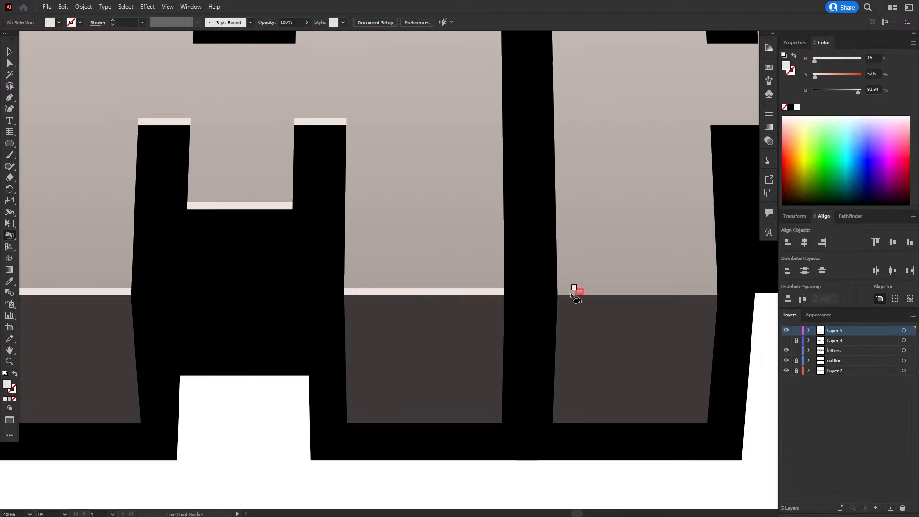
Paint highlight strips along the stem bottom and bowl underside of the letter P and above its hole.
{"action": "left_click_drag", "start_coordinate": [569, 291], "coordinate": [713, 291]}
{"action": "left_click_drag", "start_coordinate": [717, 202], "coordinate": [307, 277]}
{"action": "left_click_drag", "start_coordinate": [309, 198], "coordinate": [508, 198]}
{"action": "left_click_drag", "start_coordinate": [315, 43], "coordinate": [274, 183]}
{"action": "left_click_drag", "start_coordinate": [261, 177], "coordinate": [304, 178]}
Paint highlight strips along the bottom edges of the front faces of the letters L and E.
{"action": "left_click_drag", "start_coordinate": [555, 501], "coordinate": [275, 385]}
{"action": "left_click_drag", "start_coordinate": [261, 391], "coordinate": [572, 391]}
{"action": "mouse_move", "coordinate": [597, 397]}
{"action": "left_mouse_down"}
{"action": "mouse_move", "coordinate": [383, 386]}
{"action": "mouse_move", "coordinate": [548, 381]}
{"action": "left_mouse_up"}
{"action": "mouse_move", "coordinate": [553, 381]}
{"action": "left_mouse_down"}
{"action": "mouse_move", "coordinate": [382, 381]}
{"action": "mouse_move", "coordinate": [604, 373]}
{"action": "left_mouse_up"}
Paint highlight strips above both gaps of the letter E and clear the stray cell at the lower gap's inner corner.
{"action": "key", "text": "/"}
{"action": "left_click_drag", "start_coordinate": [378, 216], "coordinate": [522, 210]}
{"action": "key", "text": "/"}
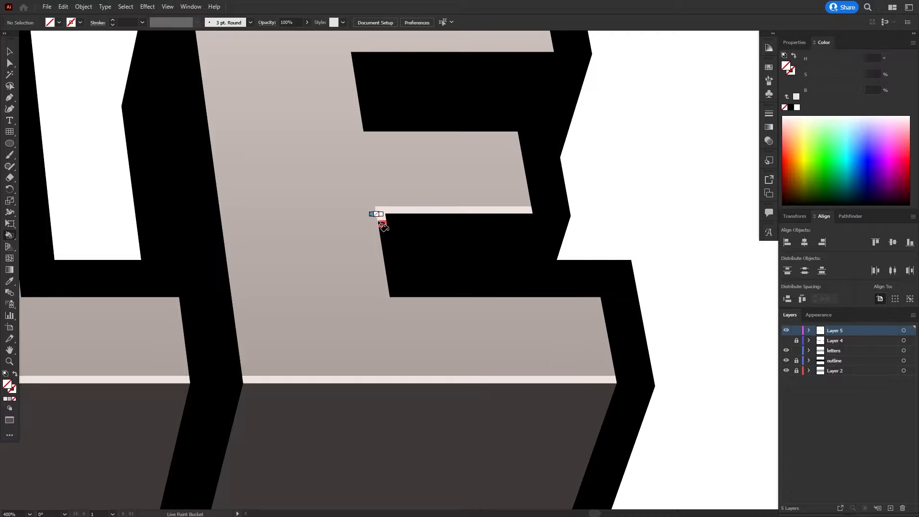
{"action": "left_click", "coordinate": [379, 216]}
{"action": "left_click_drag", "start_coordinate": [353, 50], "coordinate": [310, 222]}
{"action": "left_click_drag", "start_coordinate": [310, 221], "coordinate": [512, 222]}
Compare the highlight strips across the SAMPLE lettering with the cracks and edges of the MINECRAFT reference.
{"action": "scroll", "coordinate": [529, 320], "scroll_direction": "down", "scroll_amount": 4}
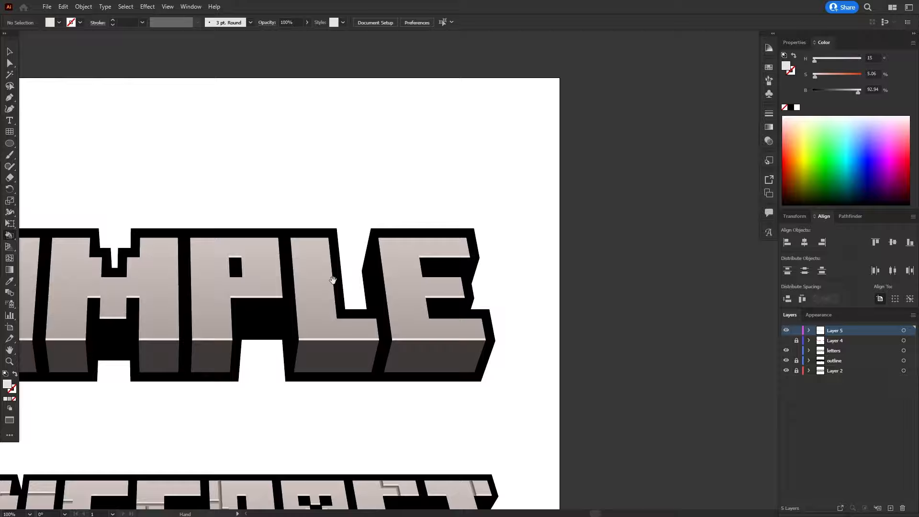
{"action": "left_click_drag", "start_coordinate": [333, 280], "coordinate": [505, 237]}
{"action": "left_click_drag", "start_coordinate": [282, 214], "coordinate": [375, 219]}
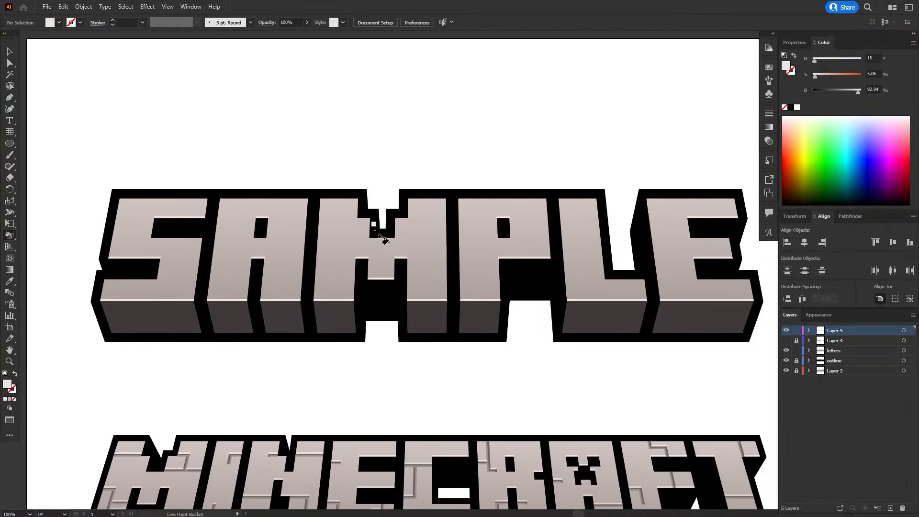
{"action": "key", "text": "space"}
{"action": "mouse_move", "coordinate": [228, 273]}
{"action": "left_mouse_down"}
{"action": "mouse_move", "coordinate": [237, 276]}
{"action": "mouse_move", "coordinate": [279, 203]}
{"action": "left_mouse_up"}
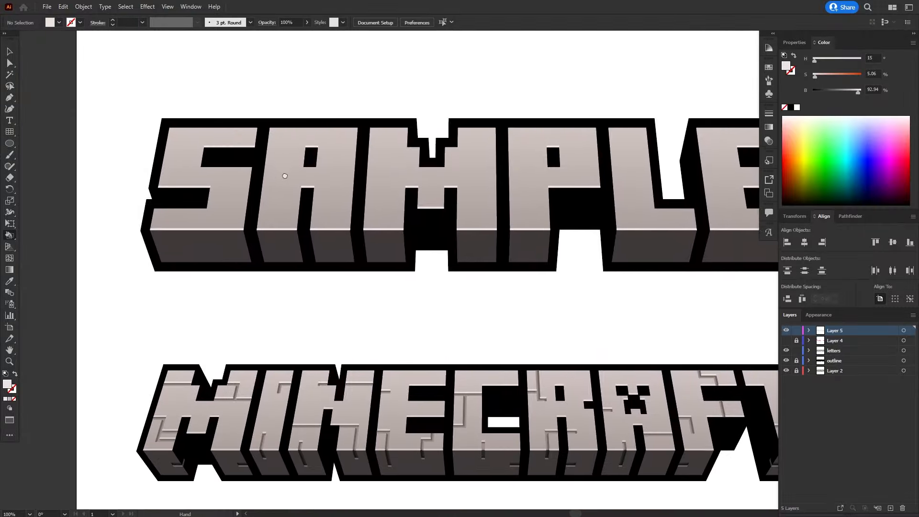
{"action": "left_click_drag", "start_coordinate": [298, 279], "coordinate": [316, 235]}
{"action": "scroll", "coordinate": [292, 227], "scroll_direction": "down", "scroll_amount": 3}
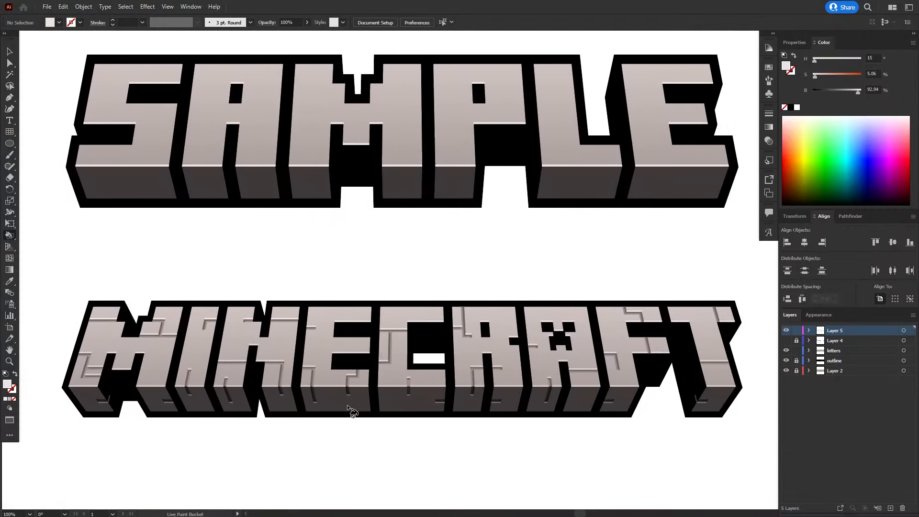
{"action": "key", "text": "ctrl+plus"}
{"action": "scroll", "coordinate": [327, 253], "scroll_direction": "down", "scroll_amount": 2}
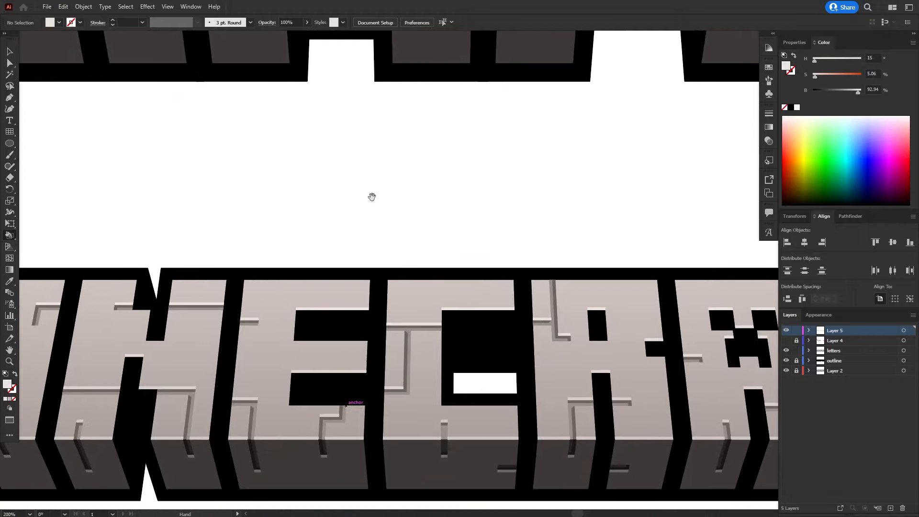
{"action": "scroll", "coordinate": [371, 194], "scroll_direction": "up", "scroll_amount": 8}
{"action": "scroll", "coordinate": [339, 262], "scroll_direction": "left", "scroll_amount": 2}
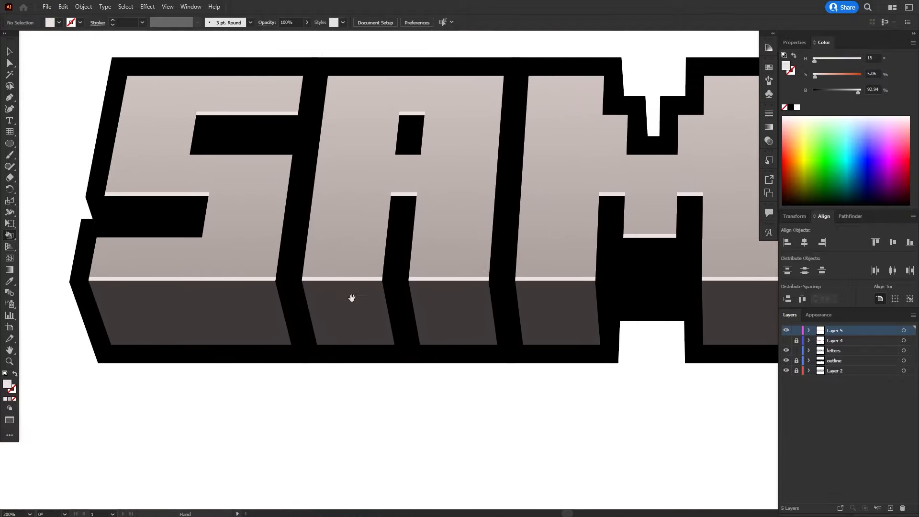
Examine the cracks and edge highlights on the MINECRAFT reference, especially the letter M, against the SAMPLE letters.
{"action": "scroll", "coordinate": [345, 249], "scroll_direction": "down", "scroll_amount": 10}
{"action": "scroll", "coordinate": [352, 230], "scroll_direction": "up", "scroll_amount": 10}
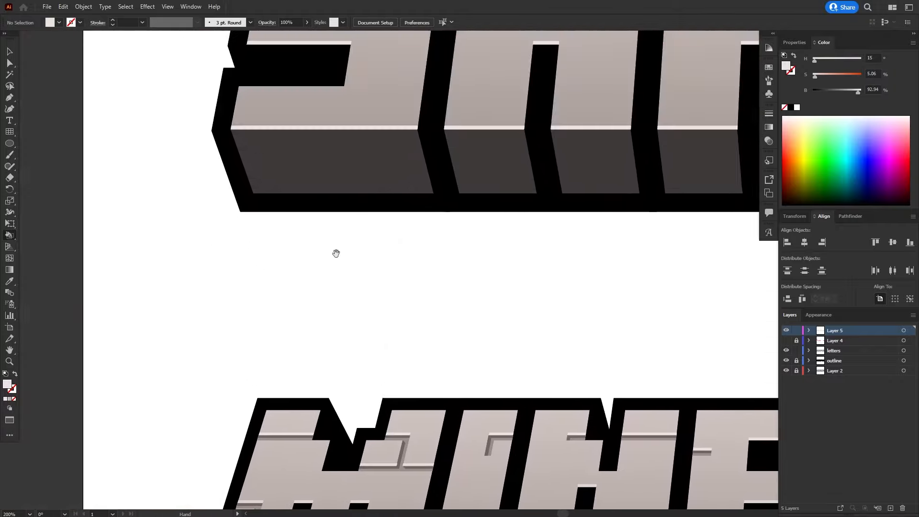
{"action": "scroll", "coordinate": [328, 243], "scroll_direction": "right", "scroll_amount": 2}
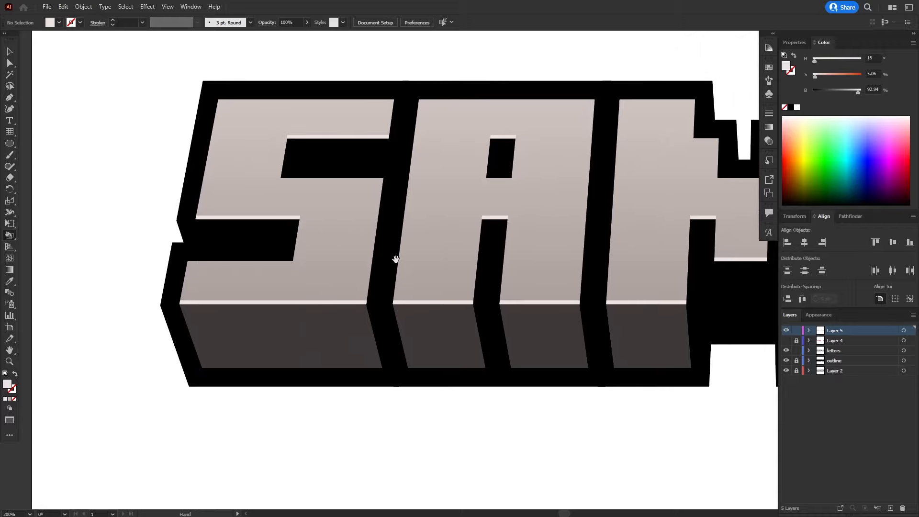
{"action": "scroll", "coordinate": [307, 244], "scroll_direction": "down", "scroll_amount": 10}
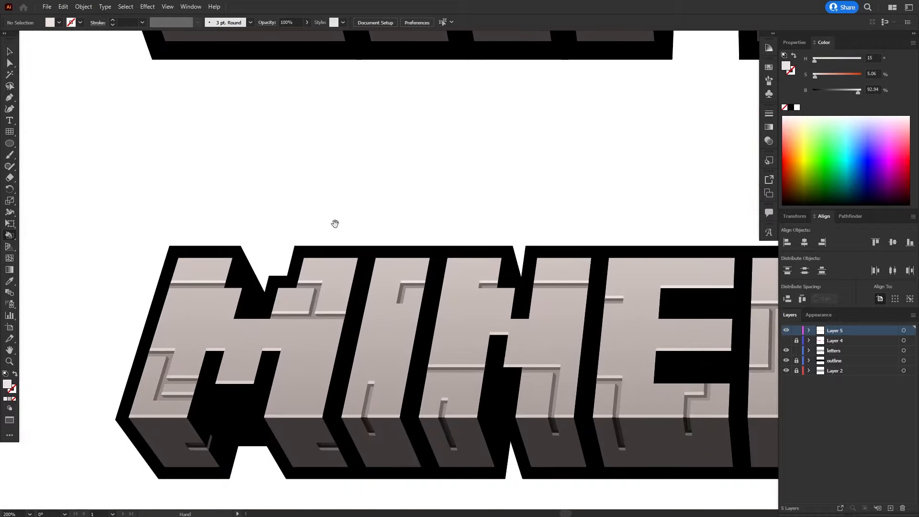
{"action": "scroll", "coordinate": [369, 241], "scroll_direction": "left", "scroll_amount": 2}
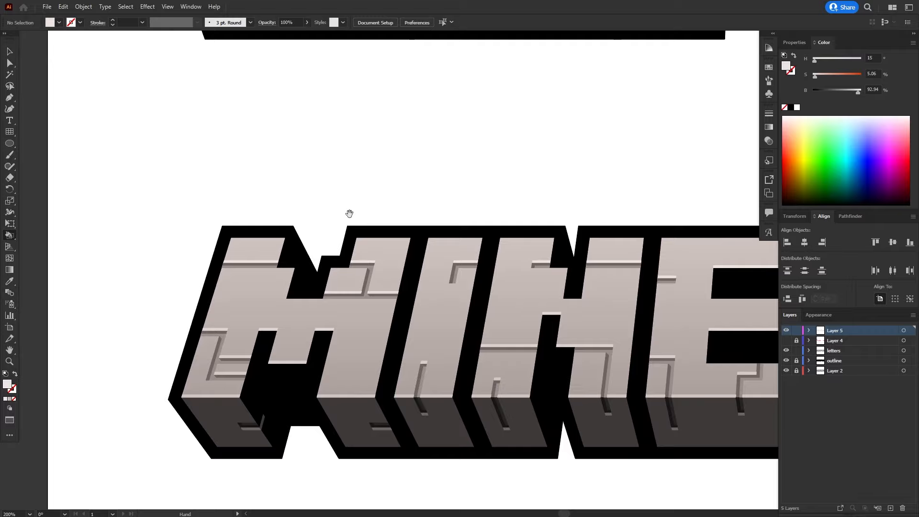
{"action": "scroll", "coordinate": [335, 282], "scroll_direction": "left", "scroll_amount": 2}
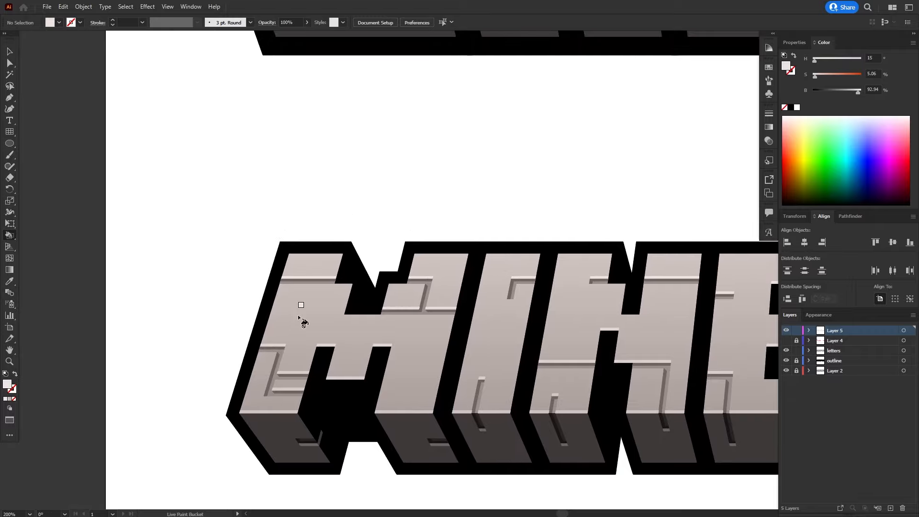
{"action": "scroll", "coordinate": [296, 318], "scroll_direction": "up", "scroll_amount": 2}
{"action": "left_click_drag", "start_coordinate": [279, 286], "coordinate": [452, 153]}
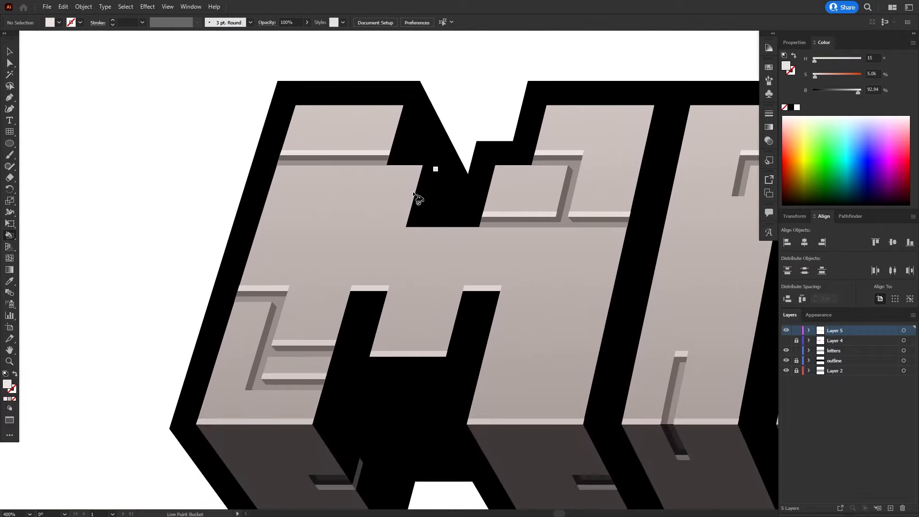
{"action": "left_click", "coordinate": [351, 157], "text": "alt"}
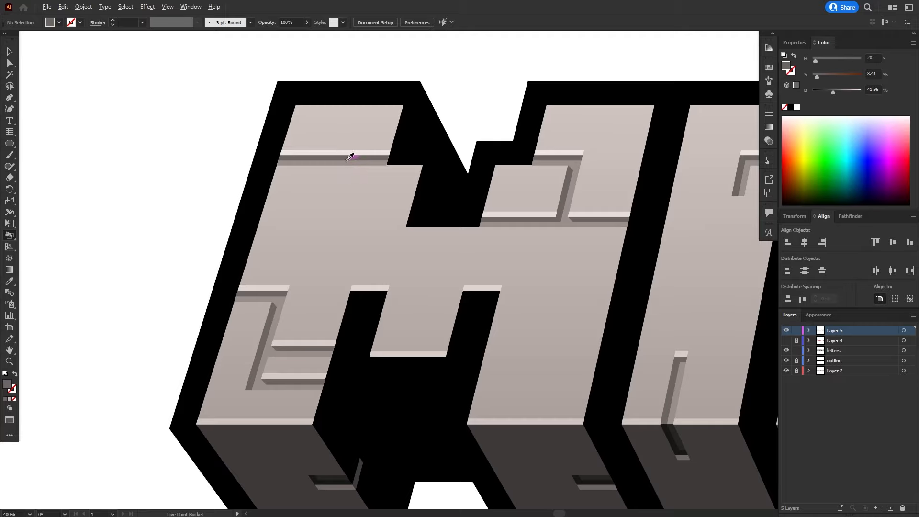
{"action": "left_click_drag", "start_coordinate": [342, 151], "coordinate": [300, 270]}
{"action": "left_click_drag", "start_coordinate": [316, 210], "coordinate": [289, 267]}
{"action": "left_click_drag", "start_coordinate": [323, 192], "coordinate": [296, 283]}
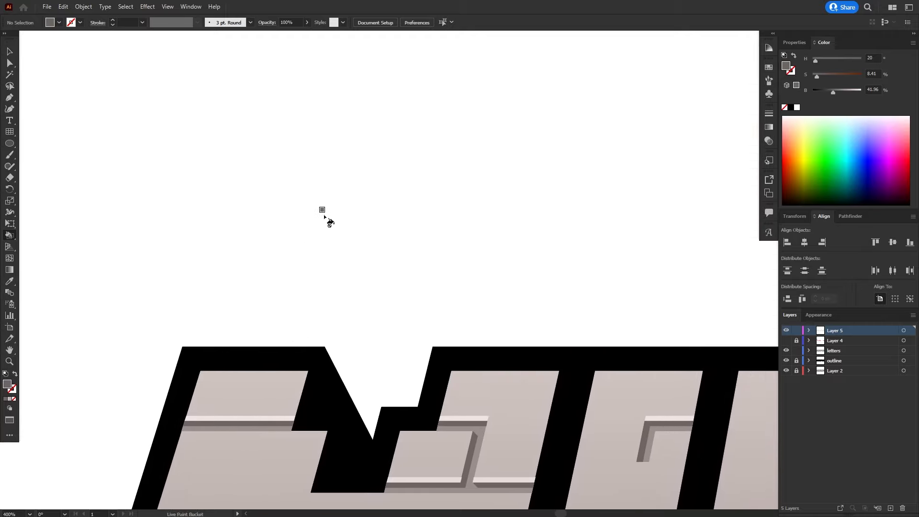
{"action": "key", "text": "ctrl+minus"}
{"action": "key", "text": "ctrl+minus"}
{"action": "left_click_drag", "start_coordinate": [390, 158], "coordinate": [361, 327]}
{"action": "left_click_drag", "start_coordinate": [381, 157], "coordinate": [317, 304]}
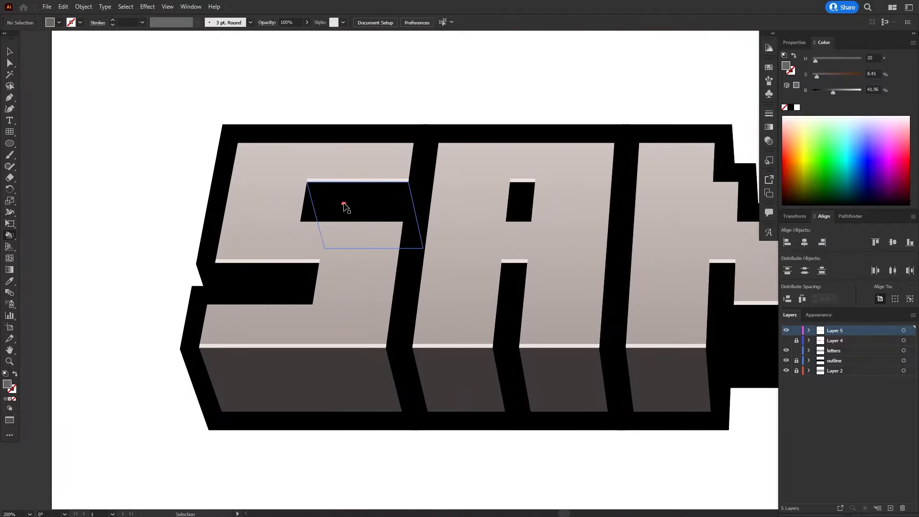
{"action": "key", "text": "ctrl+plus"}
{"action": "left_click_drag", "start_coordinate": [288, 179], "coordinate": [367, 204]}
{"action": "left_click_drag", "start_coordinate": [320, 332], "coordinate": [319, 239]}
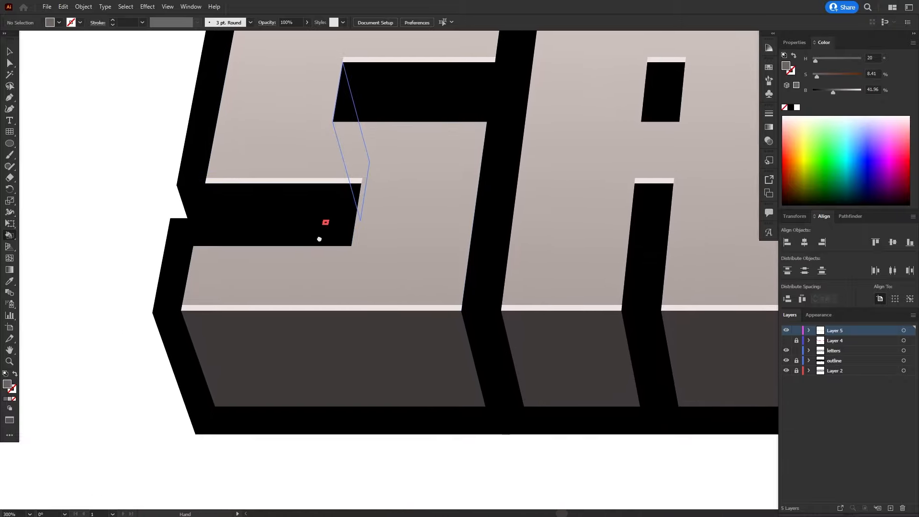
{"action": "scroll", "coordinate": [319, 239], "scroll_direction": "down", "scroll_amount": 10}
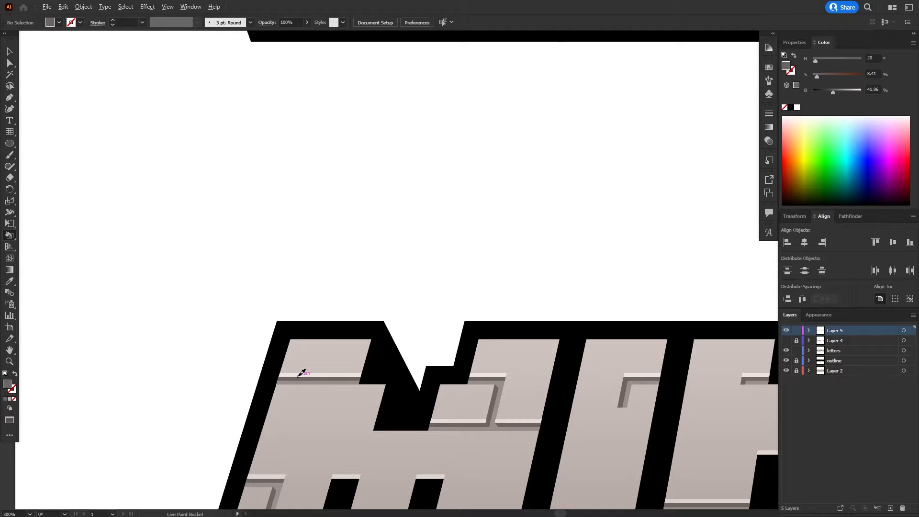
Sample the light highlight colour from the upper crack of the reference letter M as the Live Paint fill.
{"action": "left_click", "coordinate": [300, 375], "text": "alt"}
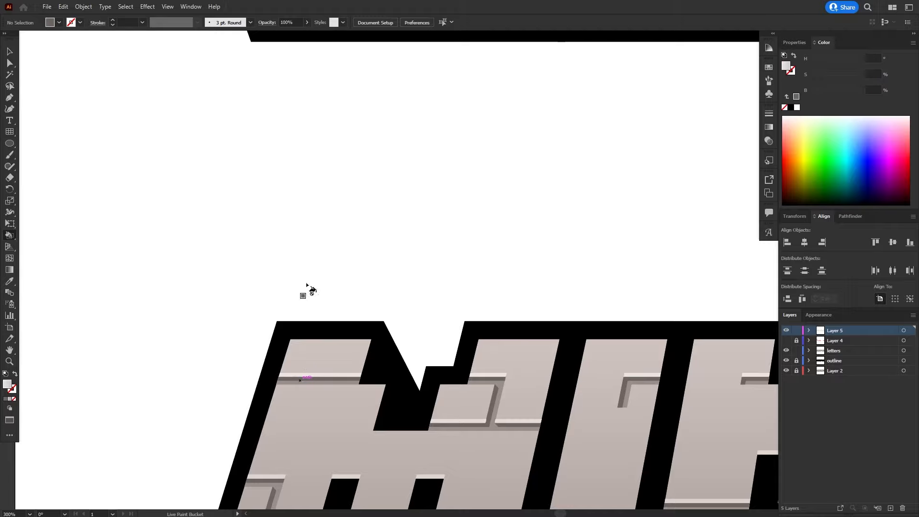
{"action": "scroll", "coordinate": [304, 273], "scroll_direction": "up", "scroll_amount": 1}
{"action": "key", "text": "ctrl+plus"}
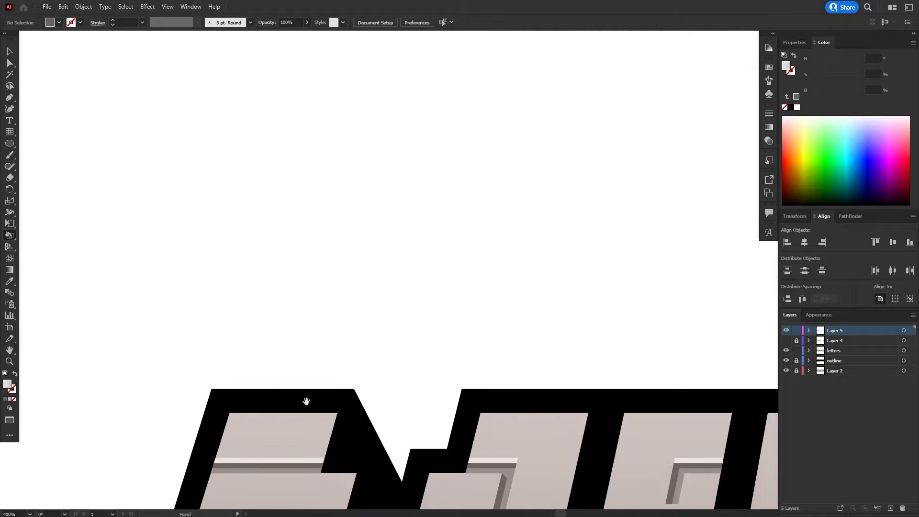
{"action": "left_click_drag", "start_coordinate": [306, 402], "coordinate": [345, 241]}
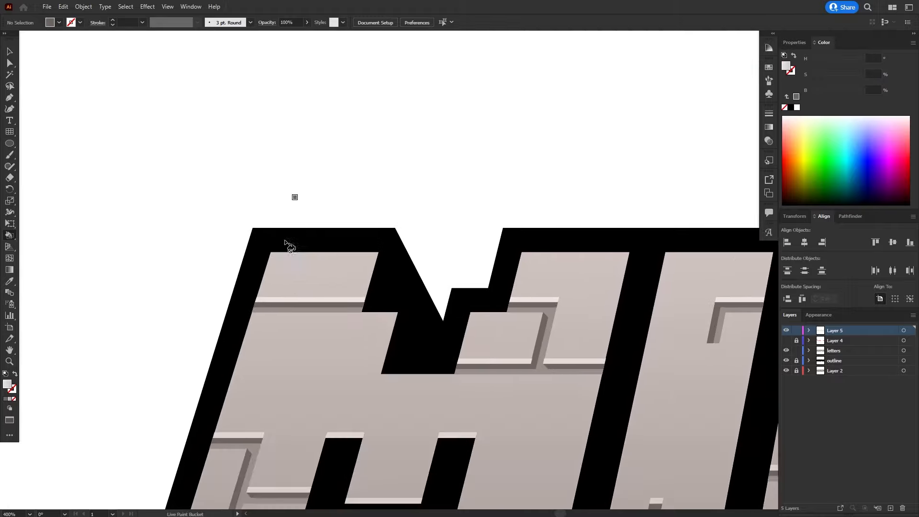
{"action": "left_click", "coordinate": [290, 299], "text": "alt"}
{"action": "left_click_drag", "start_coordinate": [251, 64], "coordinate": [216, 390]}
{"action": "key", "text": "ctrl+minus"}
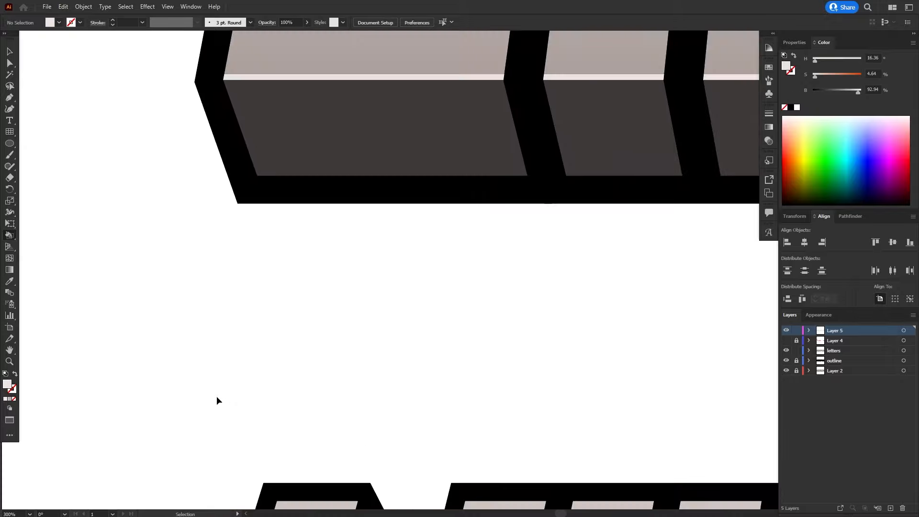
Extend the highlight above the upper gap of the letter S leftward, stepping down to the letter's left edge.
{"action": "left_click_drag", "start_coordinate": [299, 151], "coordinate": [252, 381]}
{"action": "left_click_drag", "start_coordinate": [309, 120], "coordinate": [307, 310]}
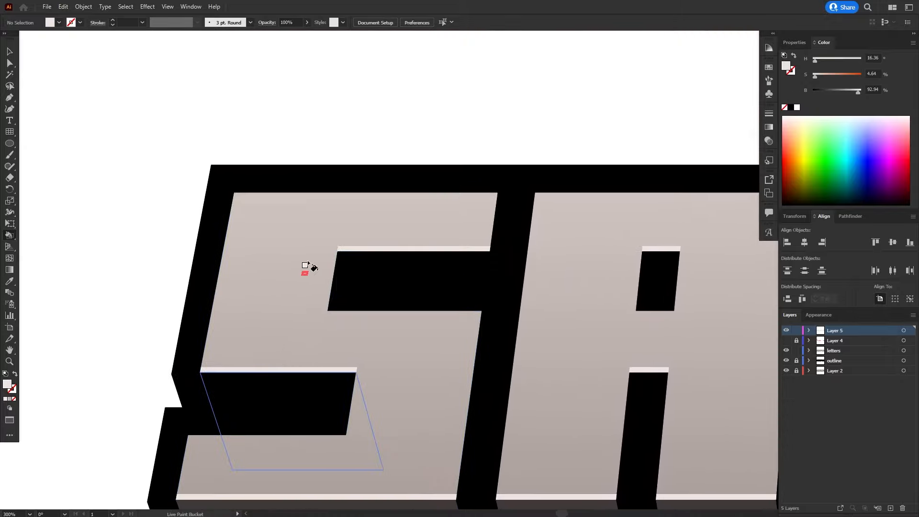
{"action": "key", "text": "ctrl+plus"}
{"action": "key", "text": "ctrl+plus"}
{"action": "key", "text": "k"}
{"action": "left_click_drag", "start_coordinate": [310, 212], "coordinate": [374, 281]}
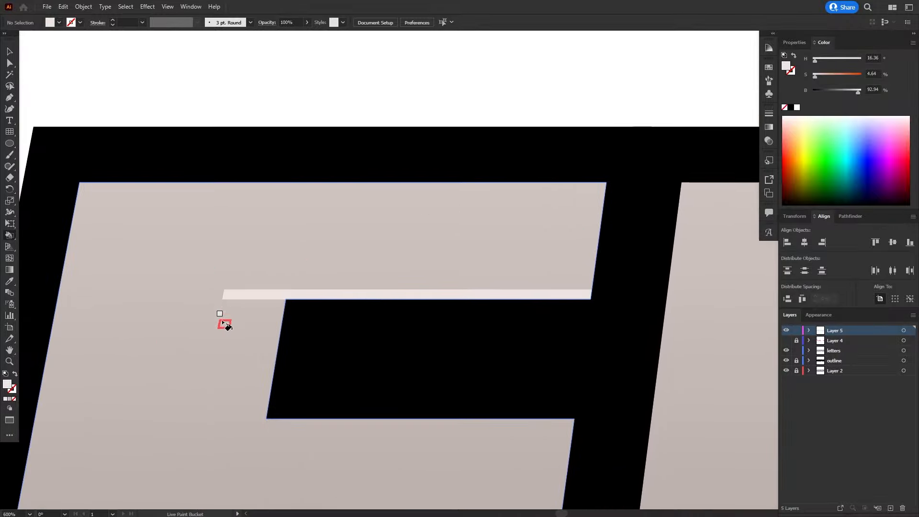
{"action": "mouse_move", "coordinate": [218, 294]}
{"action": "left_mouse_down"}
{"action": "mouse_move", "coordinate": [193, 294]}
{"action": "mouse_move", "coordinate": [163, 334]}
{"action": "mouse_move", "coordinate": [55, 333]}
{"action": "left_mouse_up"}
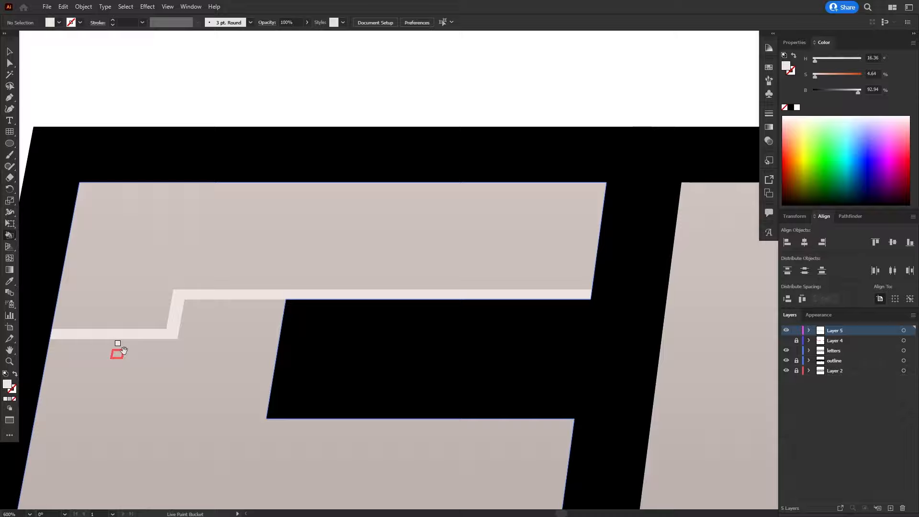
Set the fill to none and clear the vertical highlight cells joining the two strips on the S.
{"action": "left_click_drag", "start_coordinate": [122, 350], "coordinate": [81, 231]}
{"action": "key", "text": "/"}
{"action": "left_click_drag", "start_coordinate": [135, 184], "coordinate": [132, 210]}
Sample the dark shadow colour from the upper crack of the reference letter M.
{"action": "left_click_drag", "start_coordinate": [193, 449], "coordinate": [328, 176]}
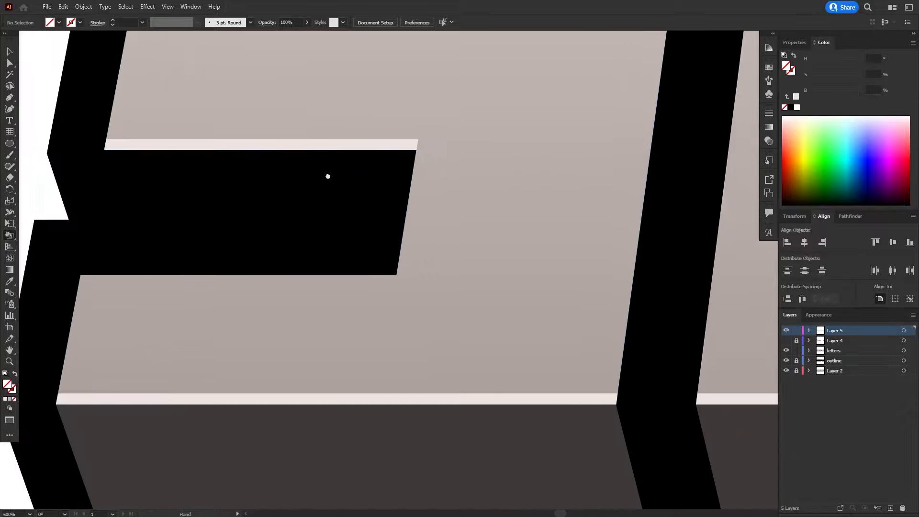
{"action": "left_click_drag", "start_coordinate": [183, 479], "coordinate": [297, 62]}
{"action": "key", "text": "ctrl+minus"}
{"action": "key", "text": "ctrl+minus"}
{"action": "left_click_drag", "start_coordinate": [378, 322], "coordinate": [338, 42]}
{"action": "key", "text": "ctrl+equal"}
{"action": "key", "text": "ctrl+equal"}
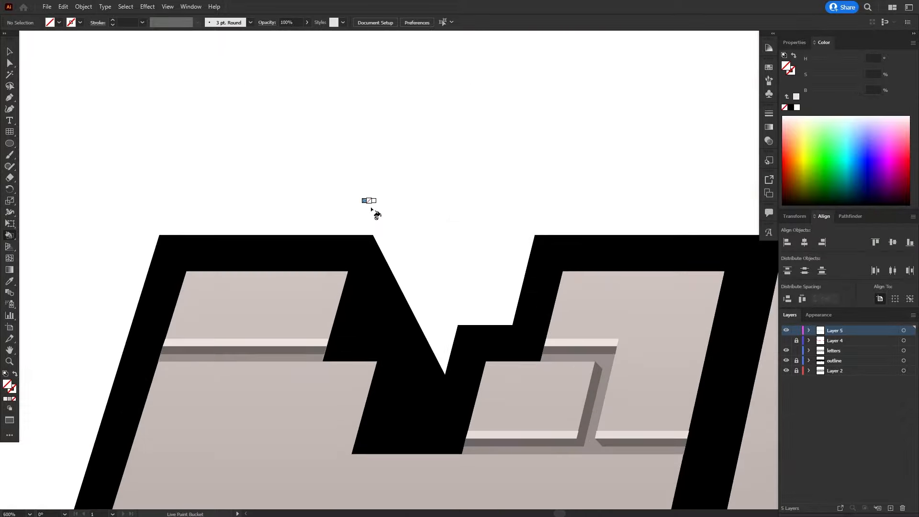
{"action": "left_click", "coordinate": [263, 348], "text": "alt"}
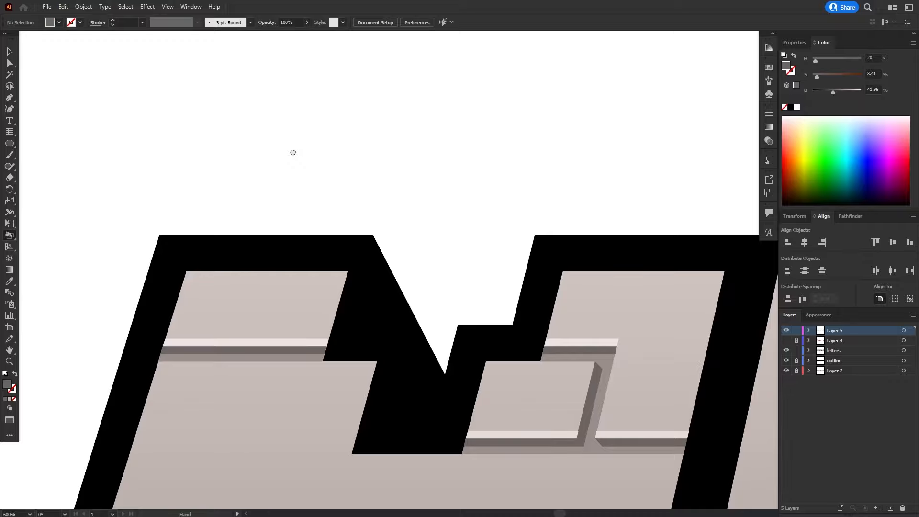
Paint dark shadow strips directly below the extended upper highlight and the lower left highlight on the letter S.
{"action": "left_click_drag", "start_coordinate": [292, 152], "coordinate": [283, 439]}
{"action": "left_click_drag", "start_coordinate": [279, 188], "coordinate": [223, 379]}
{"action": "key", "text": "ctrl+minus"}
{"action": "key", "text": "ctrl+minus"}
{"action": "left_click_drag", "start_coordinate": [325, 245], "coordinate": [353, 493]}
{"action": "left_click_drag", "start_coordinate": [323, 246], "coordinate": [282, 357]}
{"action": "key", "text": "ctrl+equal"}
{"action": "key", "text": "ctrl+equal"}
{"action": "left_click_drag", "start_coordinate": [273, 274], "coordinate": [310, 387]}
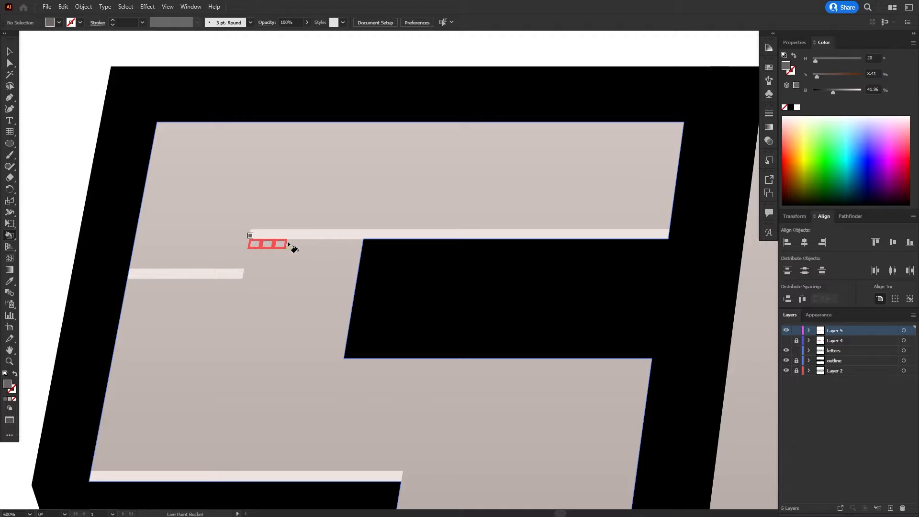
{"action": "left_click_drag", "start_coordinate": [289, 244], "coordinate": [353, 243]}
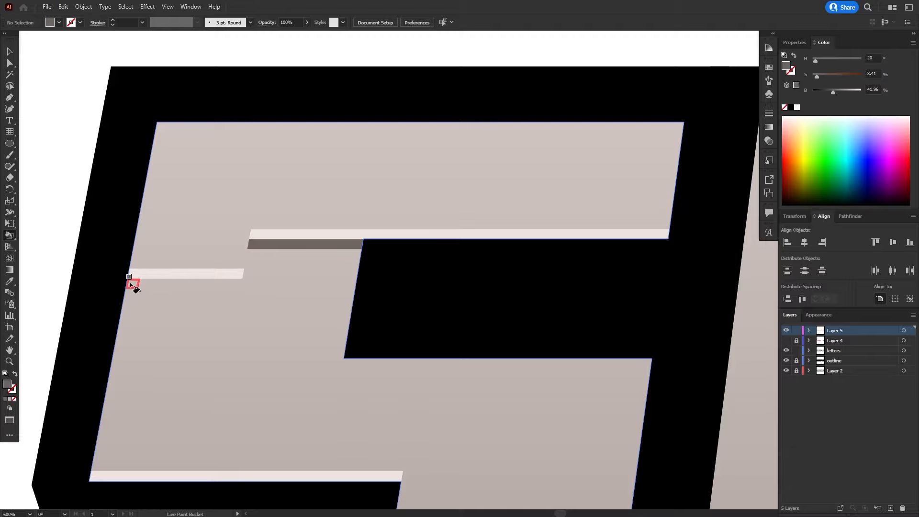
{"action": "left_click", "coordinate": [229, 286]}
Sample the medium grey shadow colour beneath the dark strip in the reference letter M's upper crack.
{"action": "left_click_drag", "start_coordinate": [295, 303], "coordinate": [307, 213]}
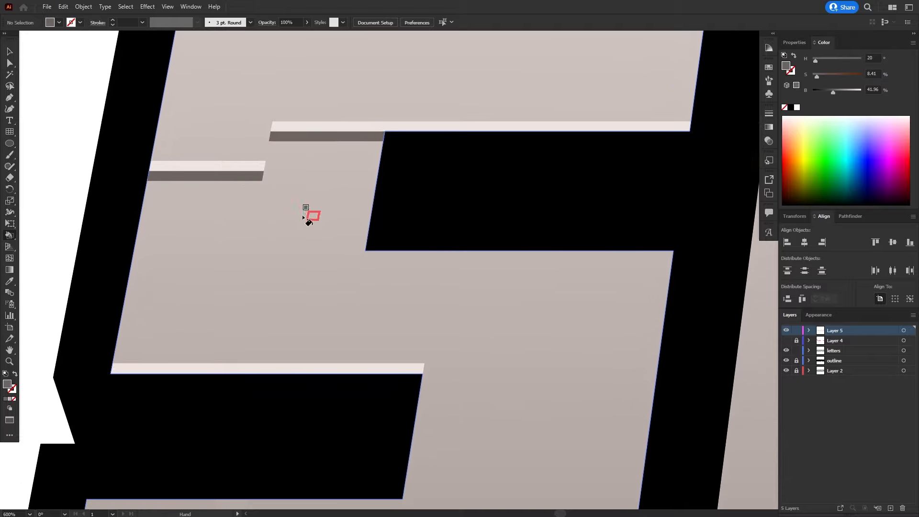
{"action": "key", "text": "ctrl+minus"}
{"action": "scroll", "coordinate": [374, 311], "scroll_direction": "down", "scroll_amount": 10}
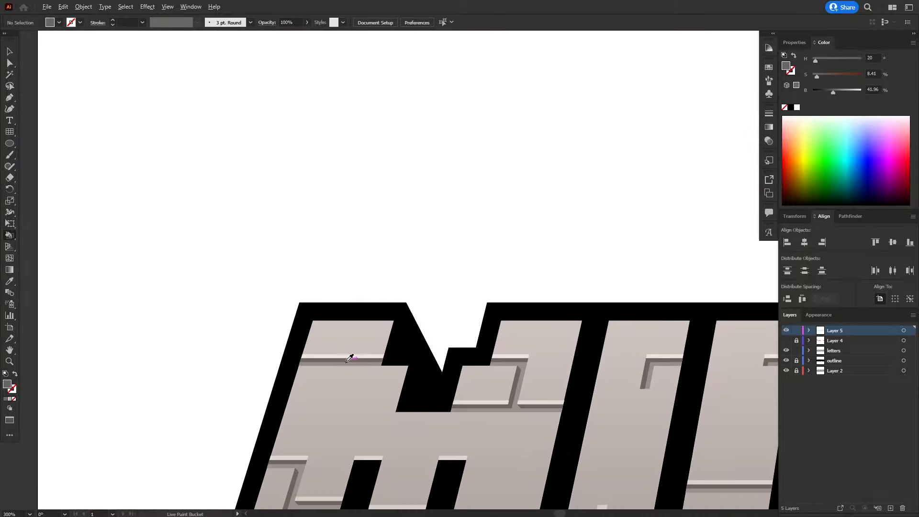
{"action": "scroll", "coordinate": [294, 363], "scroll_direction": "up", "scroll_amount": 4}
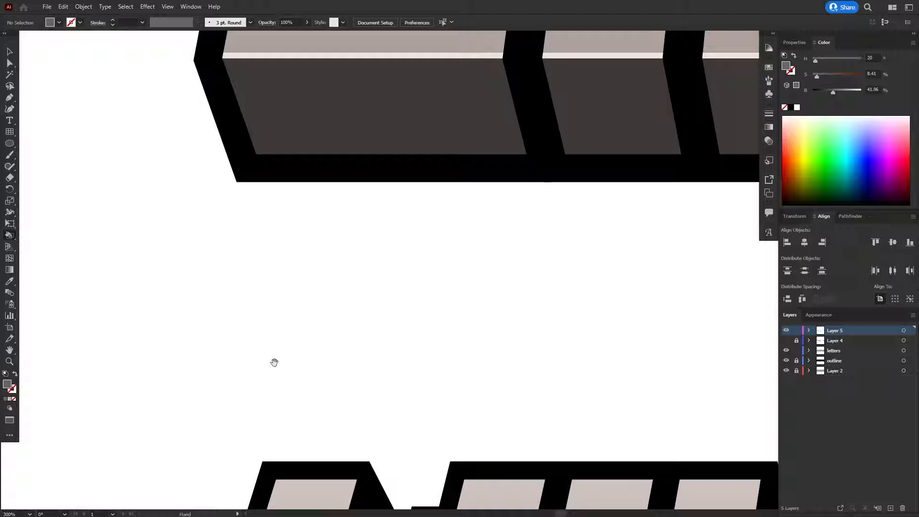
{"action": "scroll", "coordinate": [297, 354], "scroll_direction": "down", "scroll_amount": 4}
{"action": "left_click", "coordinate": [327, 361], "text": "alt"}
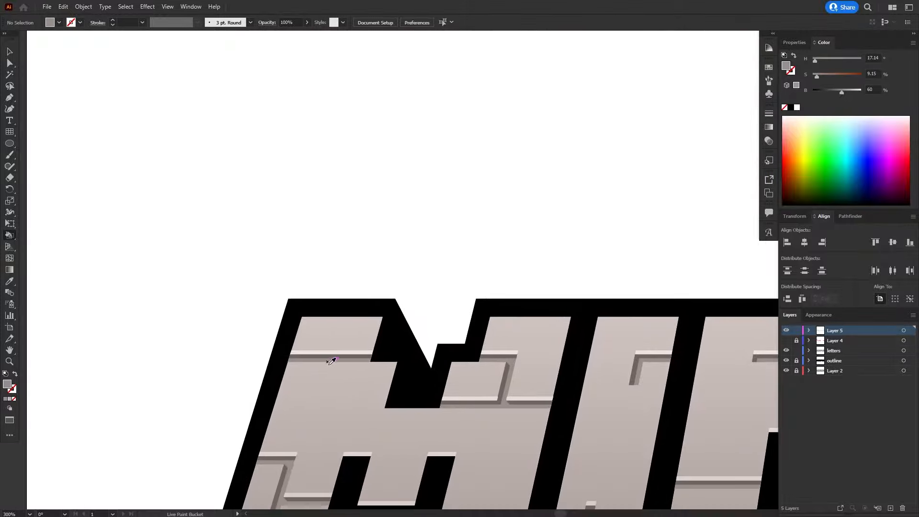
Paint a stepped medium grey band below the dark strips on the S, from its left edge to the upper gap.
{"action": "left_click_drag", "start_coordinate": [303, 199], "coordinate": [291, 407]}
{"action": "left_click_drag", "start_coordinate": [275, 234], "coordinate": [262, 474]}
{"action": "left_click_drag", "start_coordinate": [252, 349], "coordinate": [242, 421]}
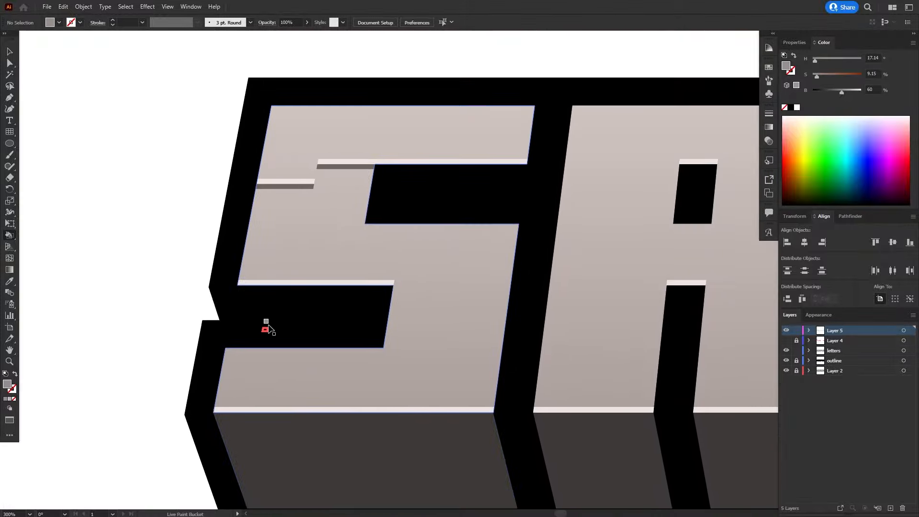
{"action": "key", "text": "ctrl+equal"}
{"action": "key", "text": "ctrl+equal"}
{"action": "mouse_move", "coordinate": [110, 119]}
{"action": "left_mouse_down"}
{"action": "mouse_move", "coordinate": [217, 246]}
{"action": "mouse_move", "coordinate": [278, 238]}
{"action": "mouse_move", "coordinate": [291, 197]}
{"action": "mouse_move", "coordinate": [286, 237]}
{"action": "left_mouse_up"}
{"action": "left_click_drag", "start_coordinate": [303, 198], "coordinate": [297, 237]}
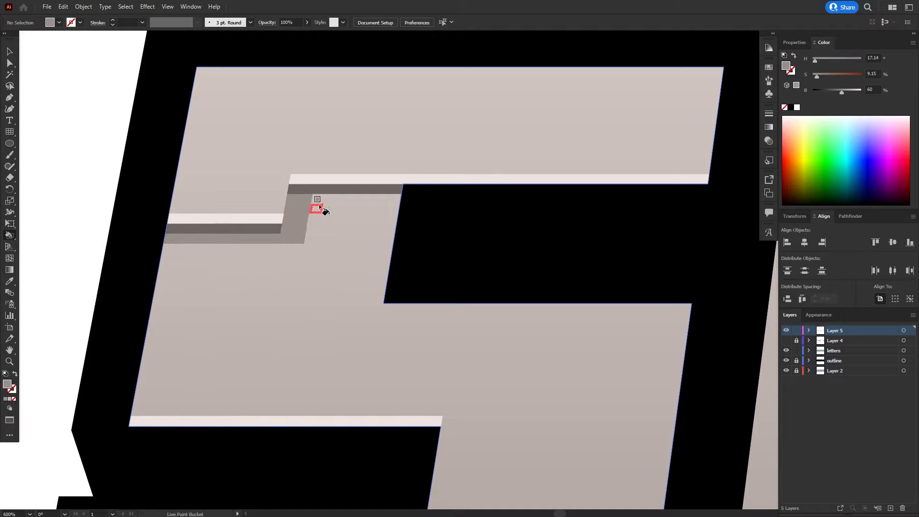
{"action": "left_click_drag", "start_coordinate": [369, 196], "coordinate": [391, 197]}
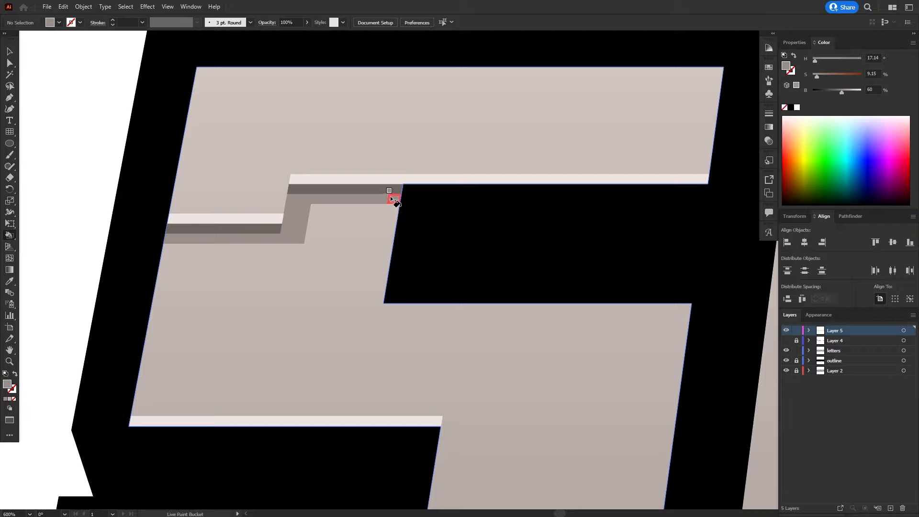
Resample the dark shadow colour from the S and join its two dark strips along the crack's vertical step.
{"action": "left_click", "coordinate": [349, 186], "text": "alt"}
{"action": "left_click_drag", "start_coordinate": [297, 200], "coordinate": [309, 326]}
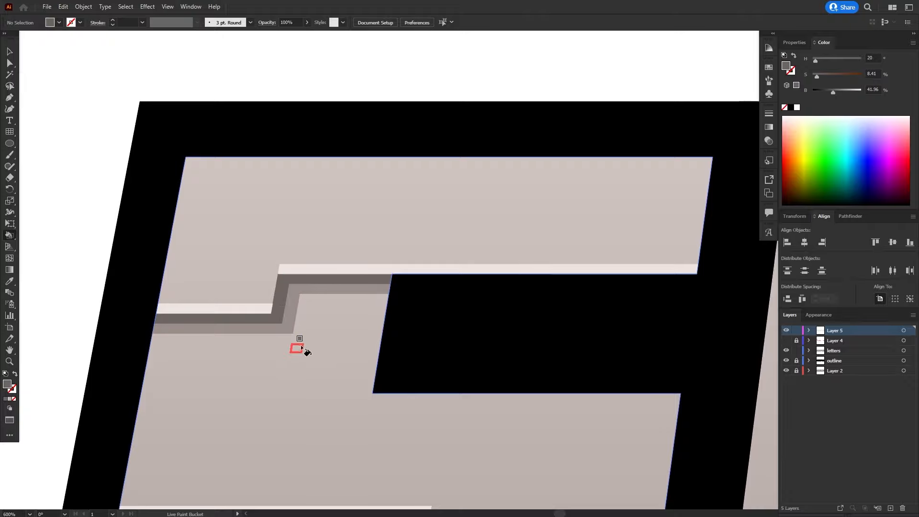
{"action": "scroll", "coordinate": [282, 358], "scroll_direction": "down", "scroll_amount": 3}
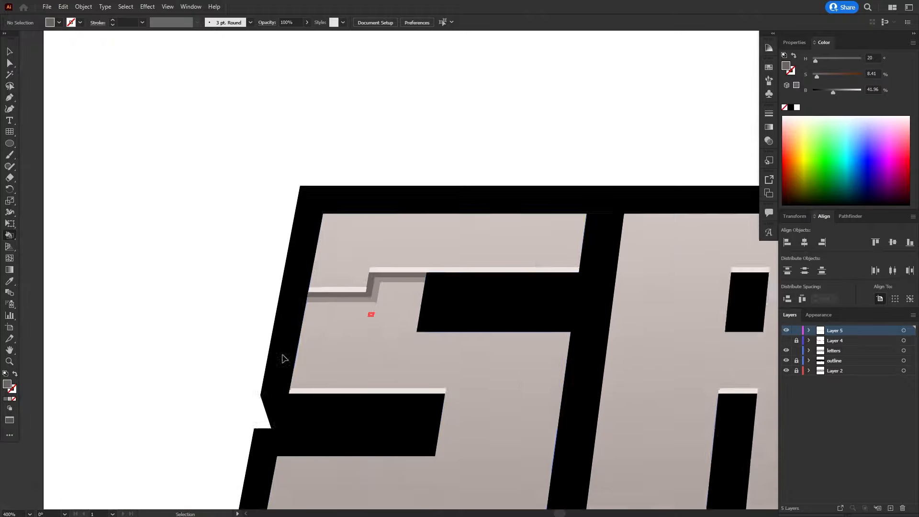
{"action": "scroll", "coordinate": [283, 358], "scroll_direction": "up", "scroll_amount": 3}
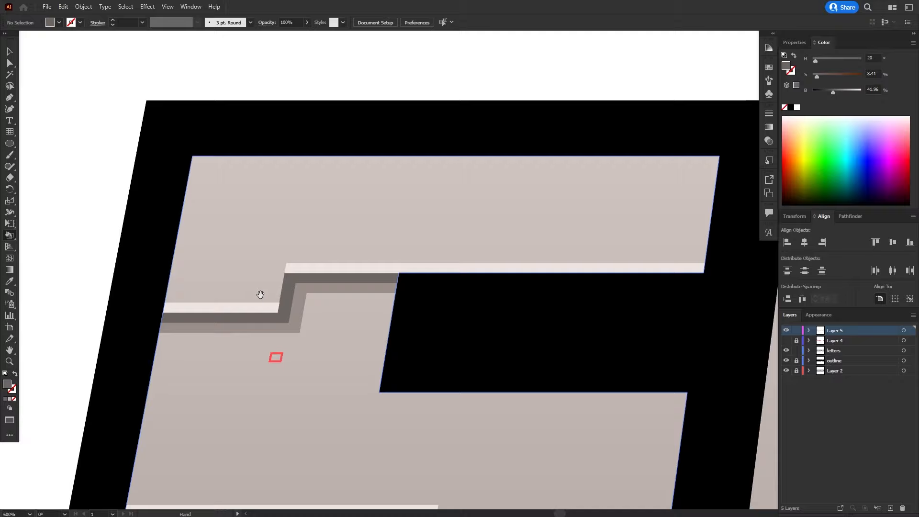
Paint a dark branch crack on the S upward from the lower left strip, then across to the left edge.
{"action": "left_click_drag", "start_coordinate": [259, 295], "coordinate": [248, 184]}
{"action": "left_click_drag", "start_coordinate": [264, 268], "coordinate": [296, 388]}
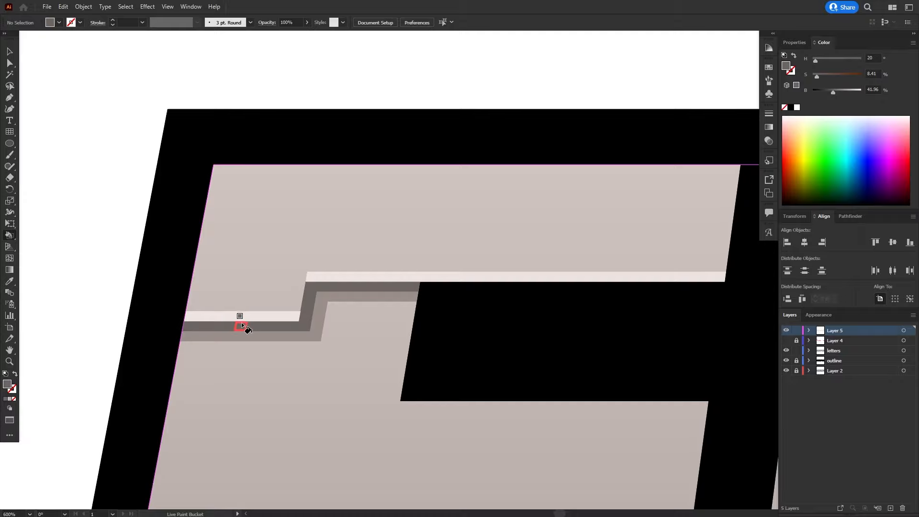
{"action": "mouse_move", "coordinate": [242, 326]}
{"action": "left_mouse_down"}
{"action": "mouse_move", "coordinate": [247, 266]}
{"action": "mouse_move", "coordinate": [268, 281]}
{"action": "mouse_move", "coordinate": [246, 266]}
{"action": "mouse_move", "coordinate": [253, 247]}
{"action": "mouse_move", "coordinate": [257, 258]}
{"action": "mouse_move", "coordinate": [265, 210]}
{"action": "mouse_move", "coordinate": [213, 222]}
{"action": "left_mouse_up"}
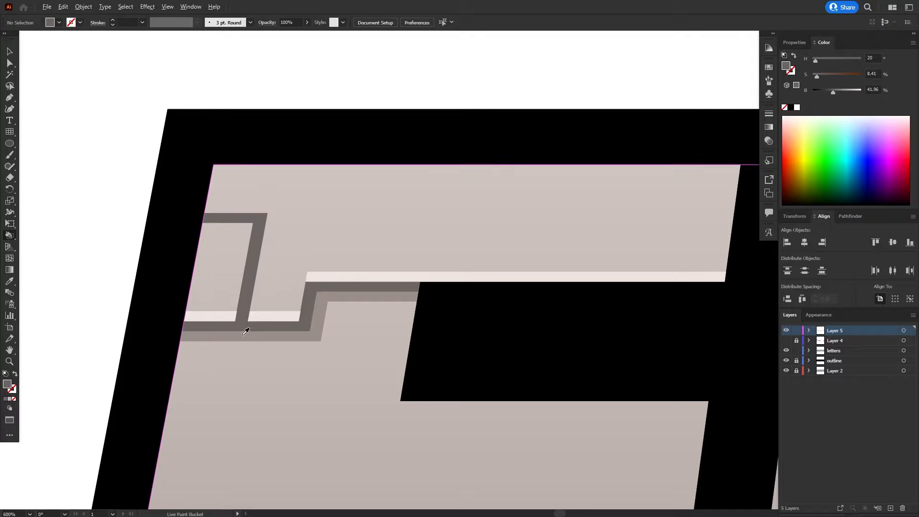
Paint a medium grey shadow along the right side and underside of the S's branch crack, keeping dark strips along its left and upper edges.
{"action": "key", "text": "alt+shift"}
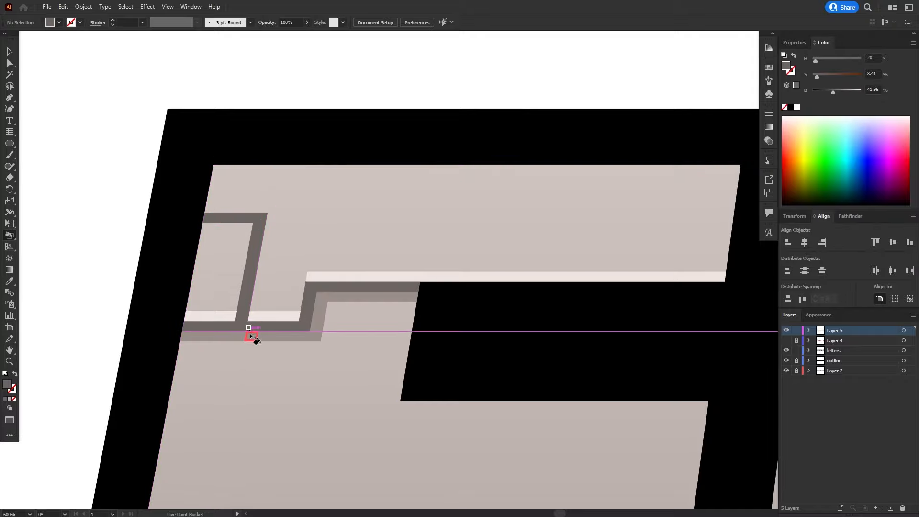
{"action": "mouse_move", "coordinate": [250, 336]}
{"action": "left_mouse_down"}
{"action": "mouse_move", "coordinate": [269, 210]}
{"action": "mouse_move", "coordinate": [212, 207]}
{"action": "mouse_move", "coordinate": [236, 215]}
{"action": "left_mouse_up"}
{"action": "scroll", "coordinate": [241, 287], "scroll_direction": "up", "scroll_amount": 2}
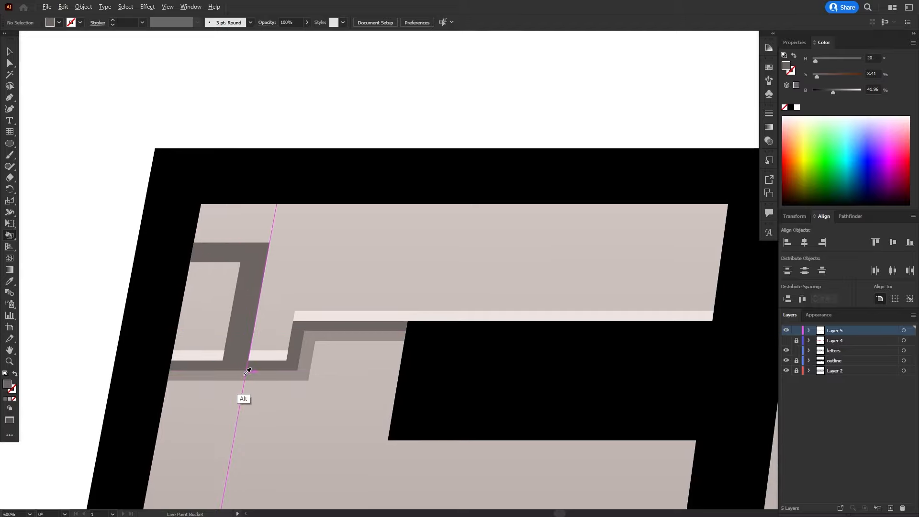
{"action": "left_click", "coordinate": [249, 318]}
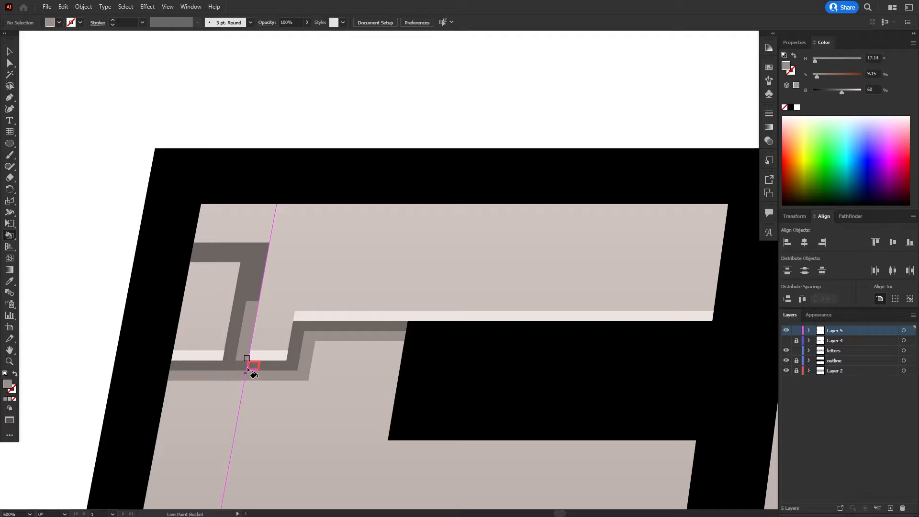
{"action": "mouse_move", "coordinate": [250, 297]}
{"action": "left_mouse_down"}
{"action": "mouse_move", "coordinate": [258, 248]}
{"action": "mouse_move", "coordinate": [195, 256]}
{"action": "left_mouse_up"}
{"action": "left_click", "coordinate": [243, 247], "text": "alt"}
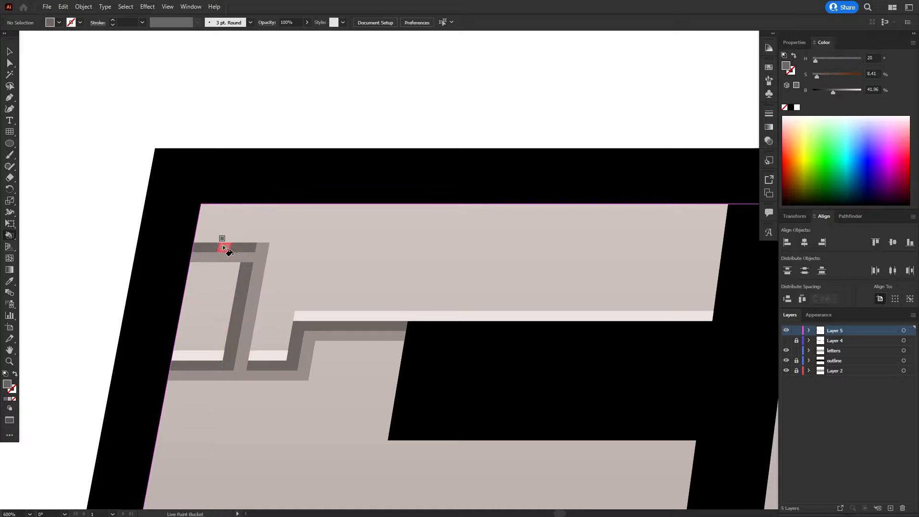
{"action": "left_click", "coordinate": [225, 248]}
Sample the pale highlight colour from the S and paint a highlight strip above the branch crack's upper dark strip.
{"action": "left_click", "coordinate": [304, 313], "text": "alt"}
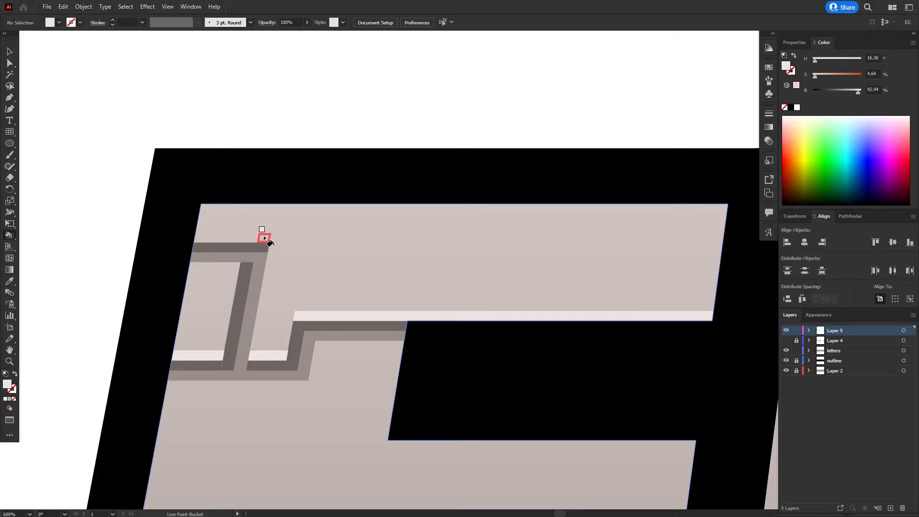
{"action": "left_click", "coordinate": [251, 238]}
{"action": "left_click", "coordinate": [206, 241]}
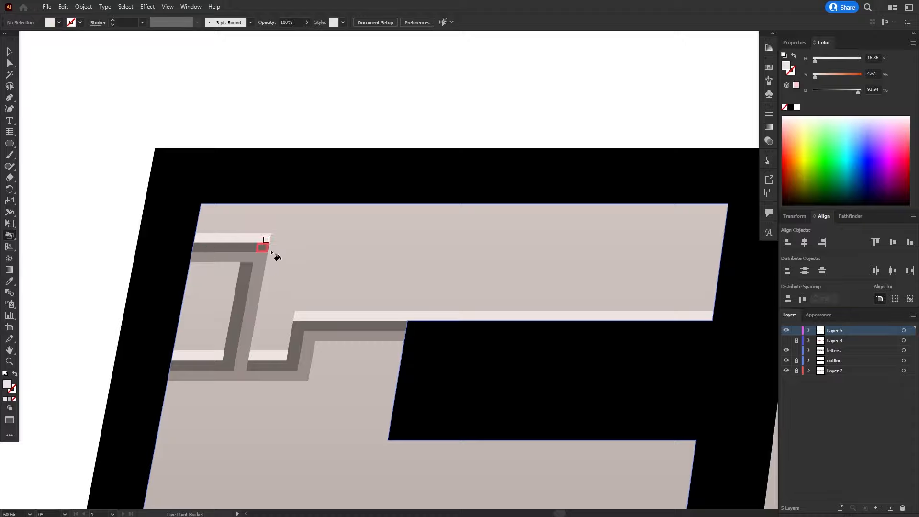
Try to cover the left cells of the S crack's vertical step with the gradient sampled from the letter face.
{"action": "key", "text": "ctrl+minus"}
{"action": "key", "text": "ctrl+minus"}
{"action": "key", "text": "ctrl+minus"}
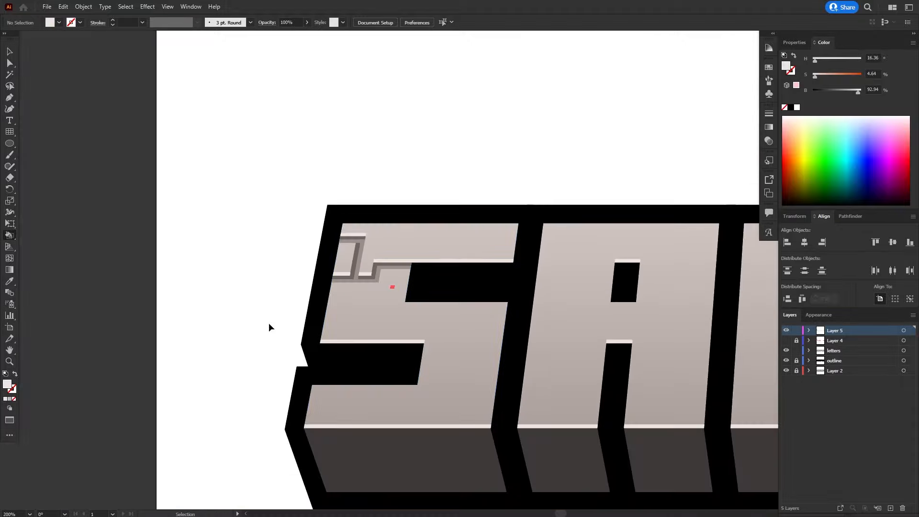
{"action": "key", "text": "ctrl+plus"}
{"action": "key", "text": "ctrl+plus"}
{"action": "left_click_drag", "start_coordinate": [278, 276], "coordinate": [303, 312]}
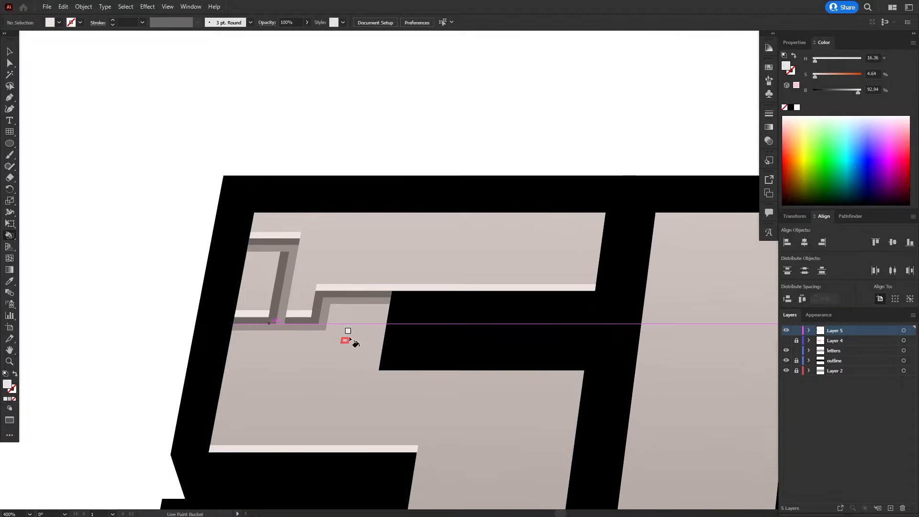
{"action": "scroll", "coordinate": [328, 324], "scroll_direction": "up", "scroll_amount": 1}
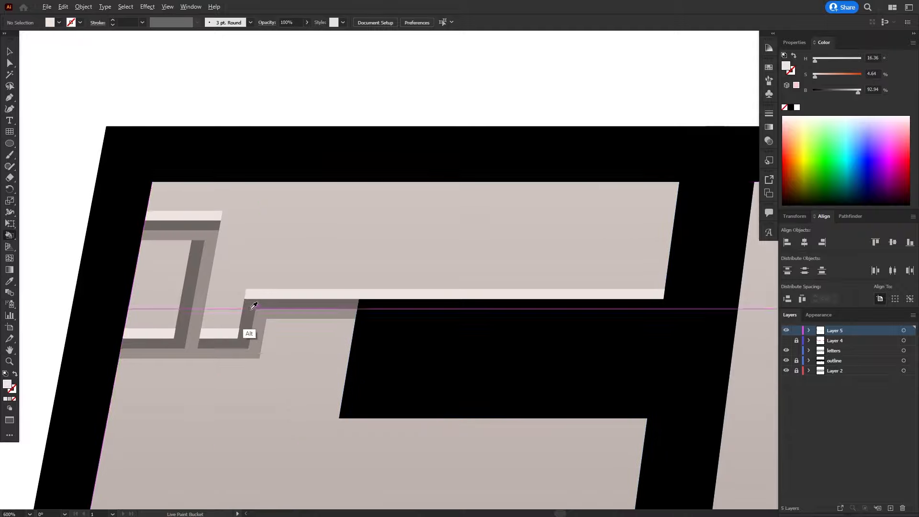
{"action": "key", "text": "period"}
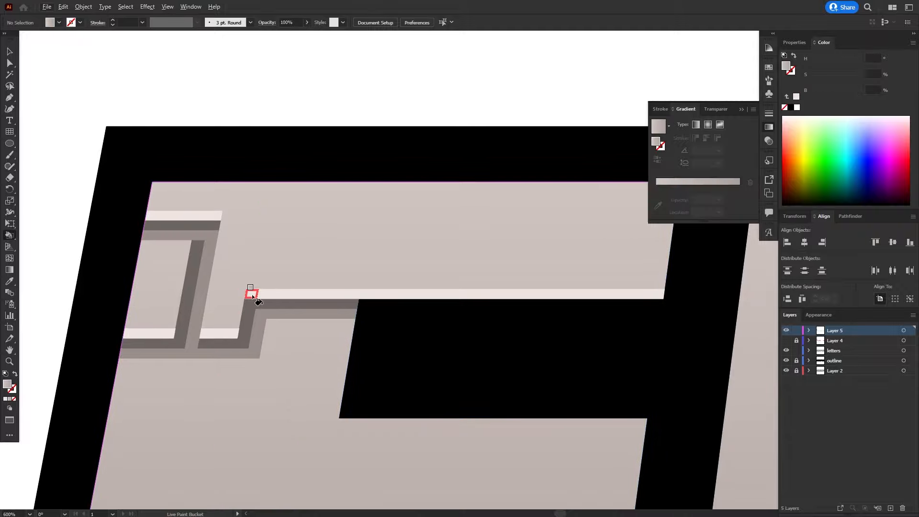
{"action": "left_click", "coordinate": [251, 306]}
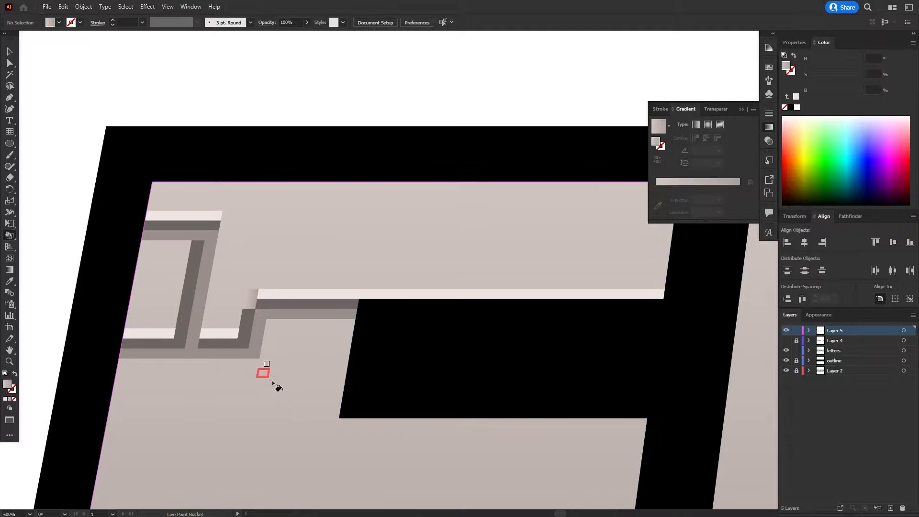
{"action": "left_click", "coordinate": [262, 355]}
Clear the left cells of the S crack's vertical step with no fill and repaint its medium grey and dark bands one cell further right.
{"action": "left_click", "coordinate": [14, 399]}
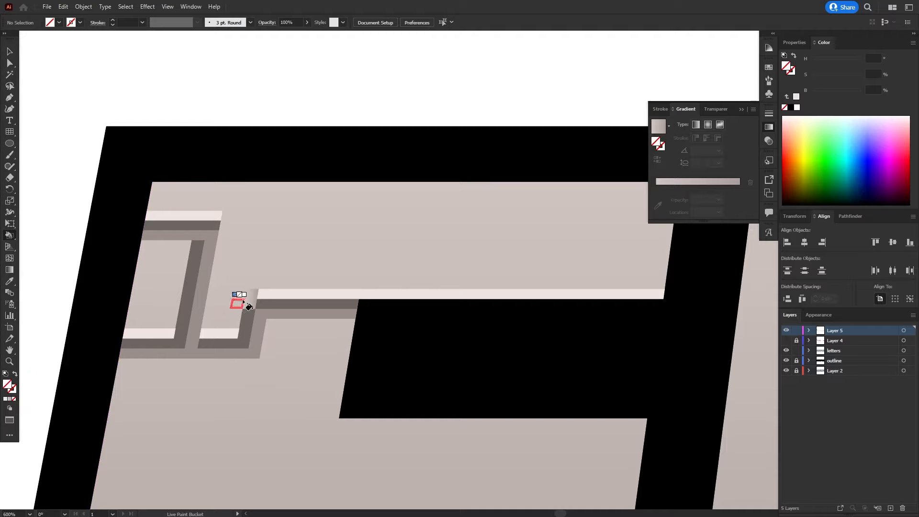
{"action": "left_click", "coordinate": [254, 304]}
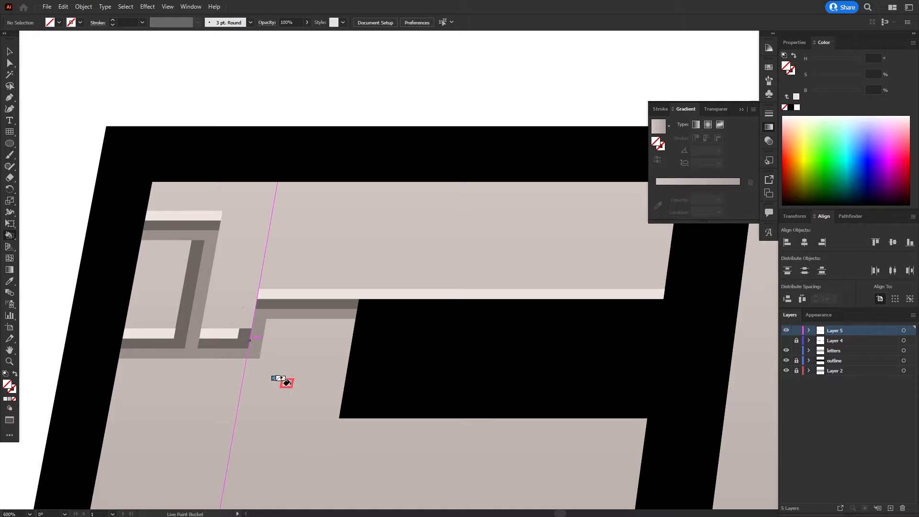
{"action": "left_click", "coordinate": [264, 319], "text": "alt"}
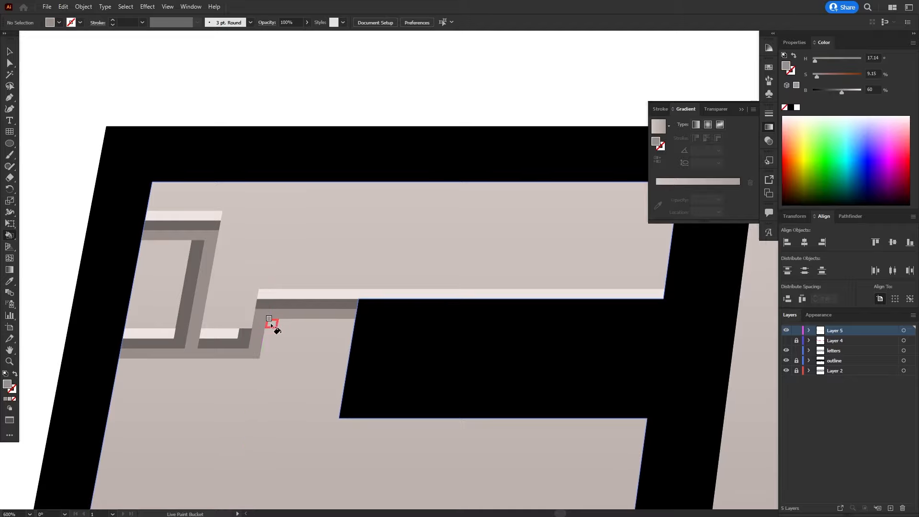
{"action": "mouse_move", "coordinate": [270, 323]}
{"action": "left_mouse_down"}
{"action": "mouse_move", "coordinate": [271, 356]}
{"action": "mouse_move", "coordinate": [256, 342]}
{"action": "mouse_move", "coordinate": [261, 314]}
{"action": "left_mouse_up"}
{"action": "left_click", "coordinate": [243, 335], "text": "alt"}
{"action": "left_click", "coordinate": [244, 342], "text": "alt"}
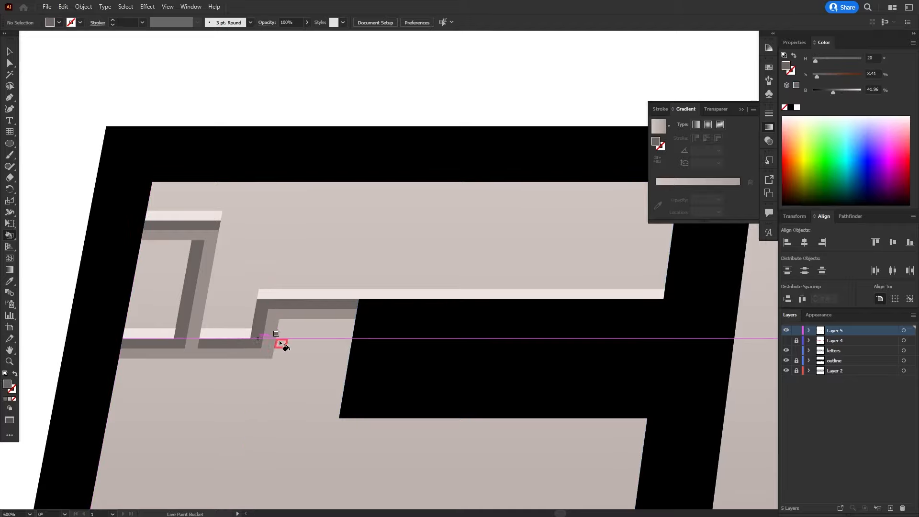
Sample the pale highlight colour from the strip along the S's bottom edge.
{"action": "key", "text": "ctrl+minus"}
{"action": "key", "text": "ctrl+minus"}
{"action": "key", "text": "ctrl+minus"}
{"action": "key", "text": "ctrl+minus"}
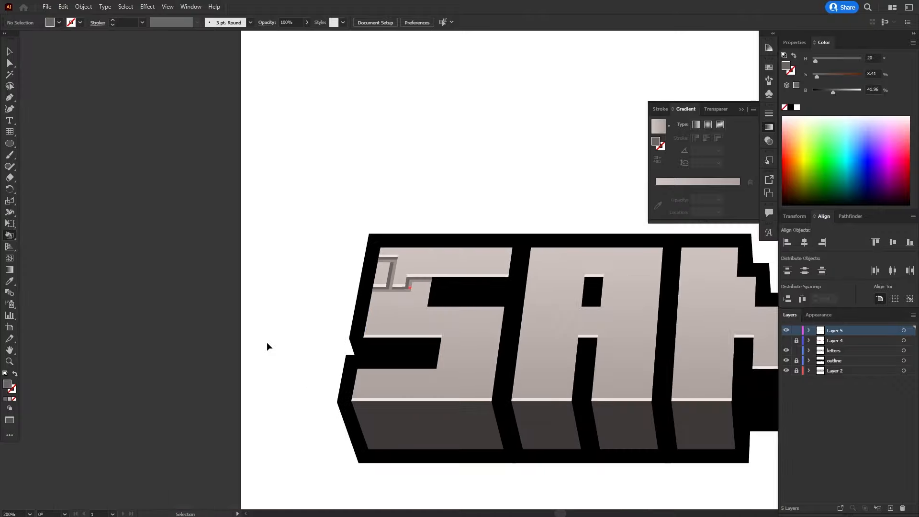
{"action": "key", "text": "k"}
{"action": "key", "text": "ctrl+plus"}
{"action": "key", "text": "ctrl+plus"}
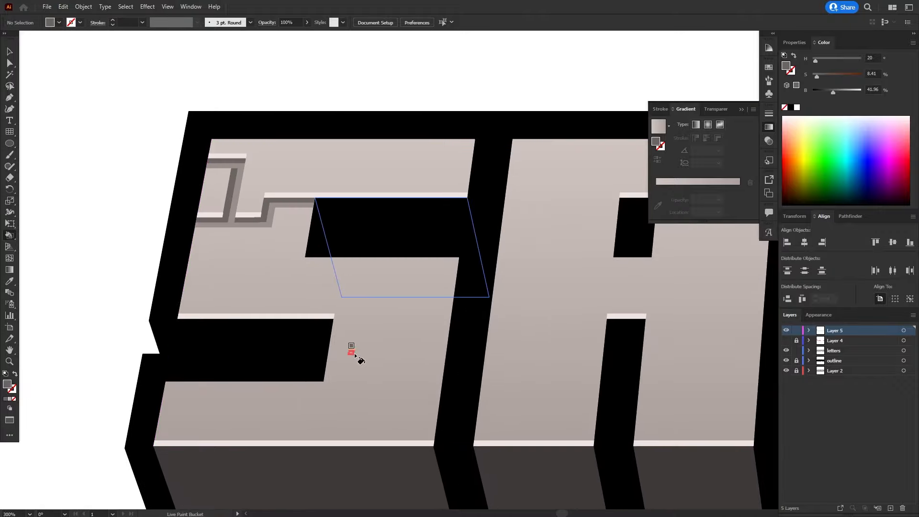
{"action": "left_click_drag", "start_coordinate": [346, 354], "coordinate": [348, 284]}
{"action": "key", "text": "ctrl+plus"}
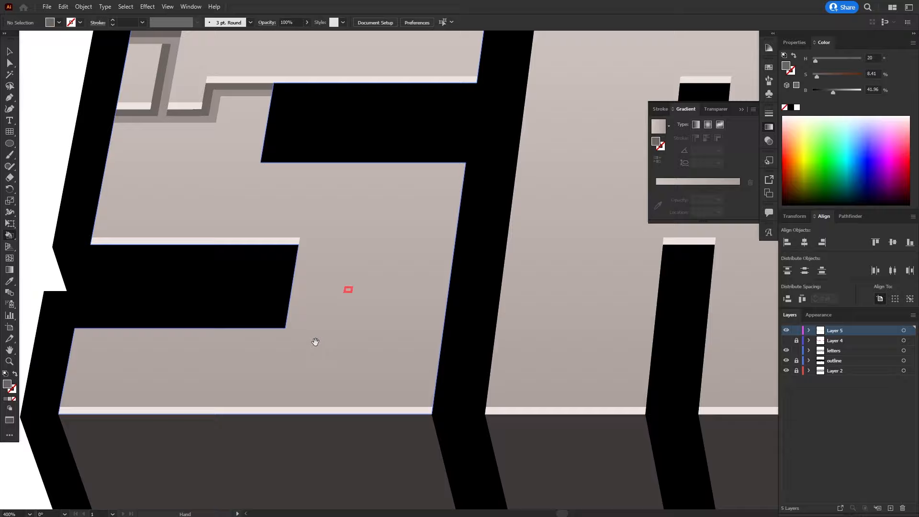
{"action": "mouse_move", "coordinate": [315, 342]}
{"action": "left_mouse_down"}
{"action": "mouse_move", "coordinate": [278, 320]}
{"action": "mouse_move", "coordinate": [398, 250]}
{"action": "left_mouse_up"}
{"action": "key", "text": "ctrl+plus"}
{"action": "left_click", "coordinate": [347, 355], "text": "alt"}
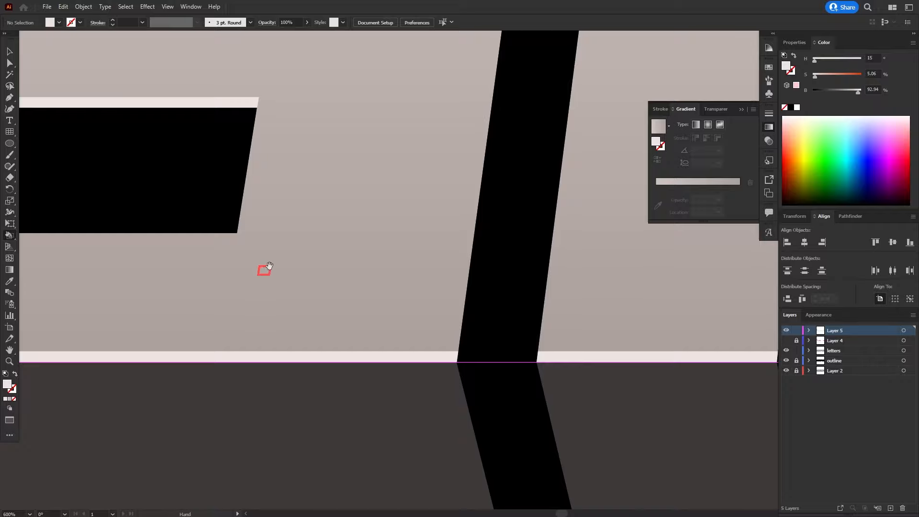
{"action": "left_click_drag", "start_coordinate": [269, 266], "coordinate": [285, 325]}
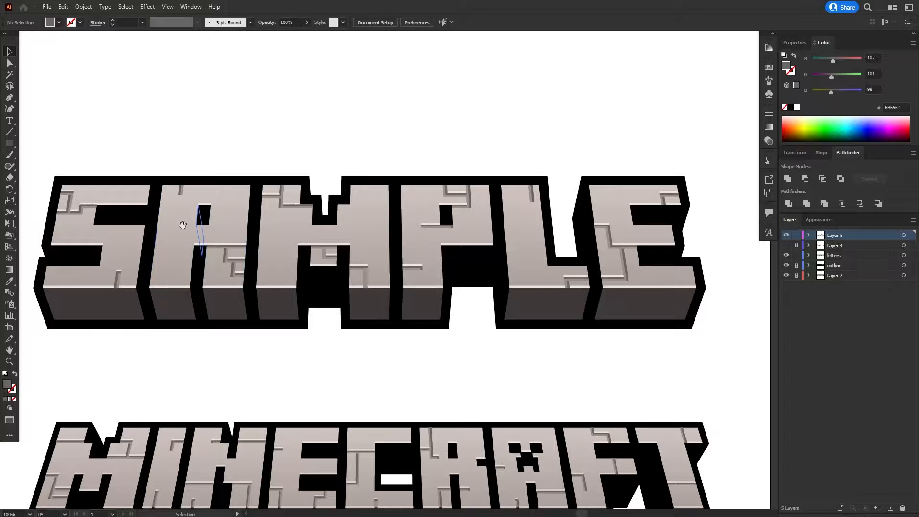
Examine the painted cracks and highlights across the front faces of the SAMPLE letters.
{"action": "left_click_drag", "start_coordinate": [182, 225], "coordinate": [431, 269]}
{"action": "scroll", "coordinate": [377, 274], "scroll_direction": "up", "scroll_amount": 4}
{"action": "scroll", "coordinate": [377, 274], "scroll_direction": "down", "scroll_amount": 5}
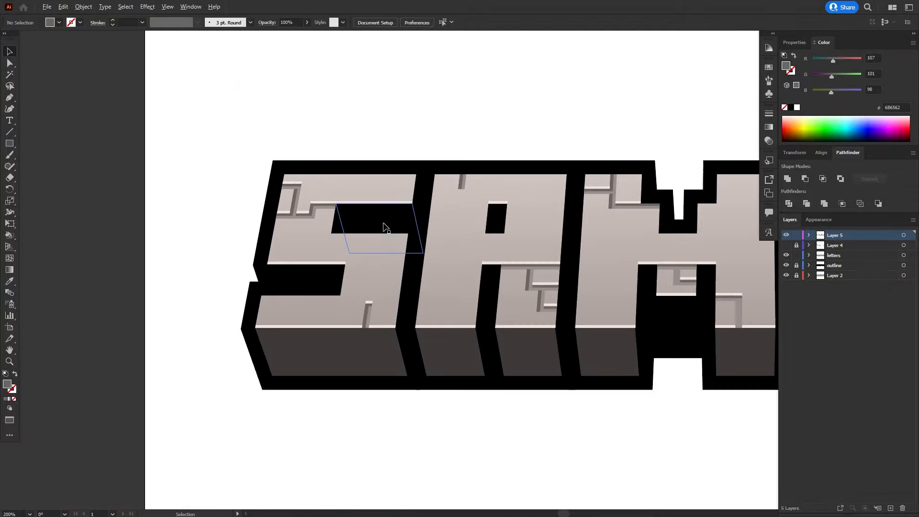
{"action": "scroll", "coordinate": [484, 149], "scroll_direction": "up", "scroll_amount": 2}
{"action": "left_click_drag", "start_coordinate": [484, 150], "coordinate": [460, 147]}
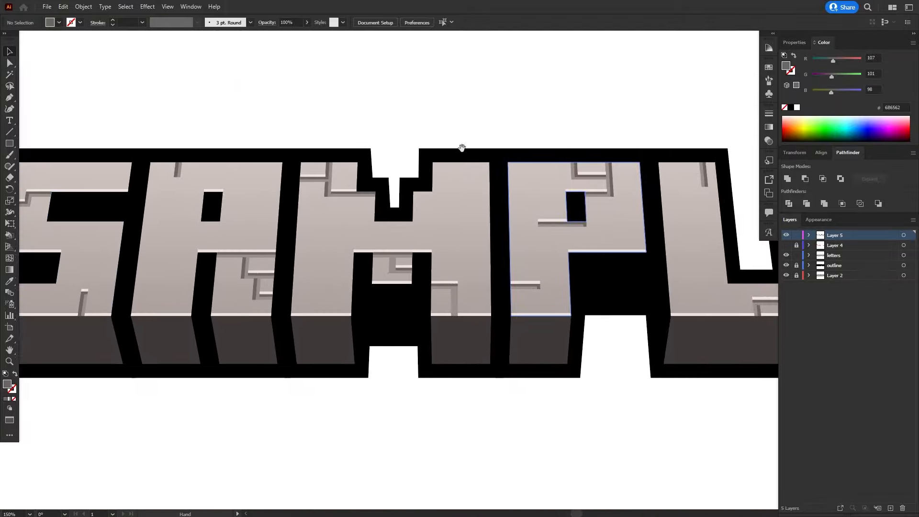
{"action": "left_click_drag", "start_coordinate": [570, 162], "coordinate": [346, 160]}
{"action": "scroll", "coordinate": [567, 242], "scroll_direction": "down", "scroll_amount": 3}
{"action": "scroll", "coordinate": [495, 274], "scroll_direction": "up", "scroll_amount": 3}
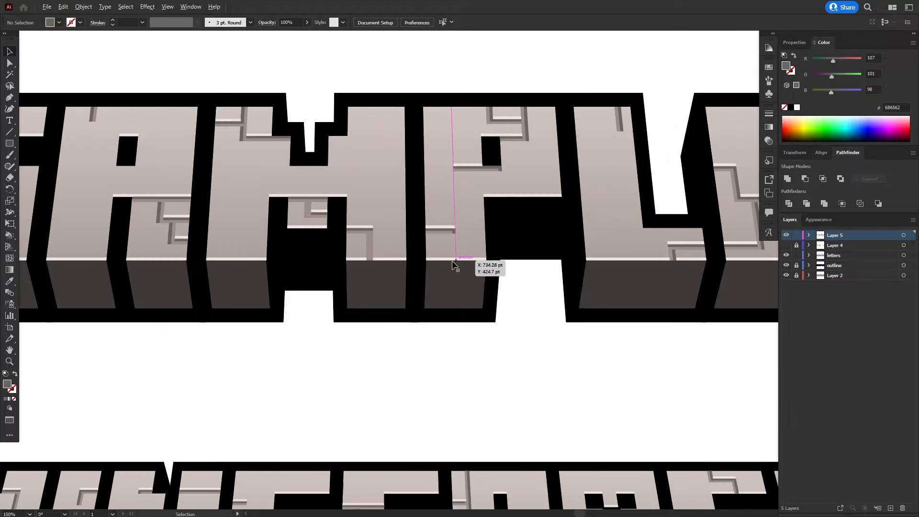
{"action": "left_click_drag", "start_coordinate": [317, 250], "coordinate": [430, 281]}
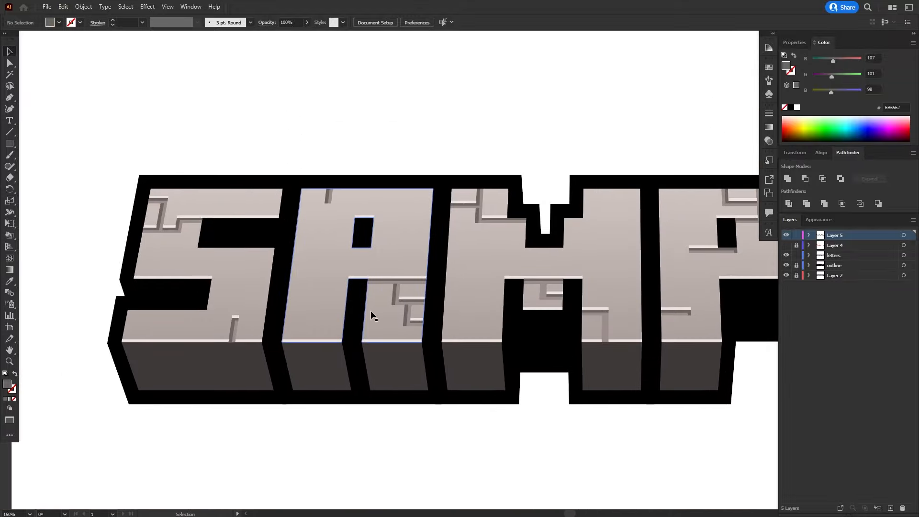
{"action": "scroll", "coordinate": [374, 312], "scroll_direction": "down", "scroll_amount": 2}
{"action": "scroll", "coordinate": [419, 302], "scroll_direction": "down", "scroll_amount": 2}
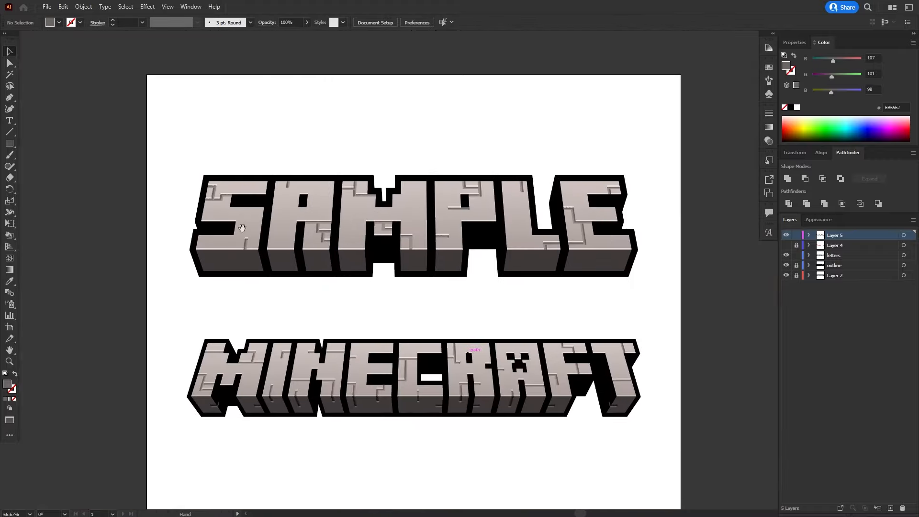
Compare the cracks on the lower side faces of the MINECRAFT reference with the side faces of the SAMPLE lettering.
{"action": "left_click_drag", "start_coordinate": [310, 333], "coordinate": [255, 250]}
{"action": "scroll", "coordinate": [468, 337], "scroll_direction": "up", "scroll_amount": 3}
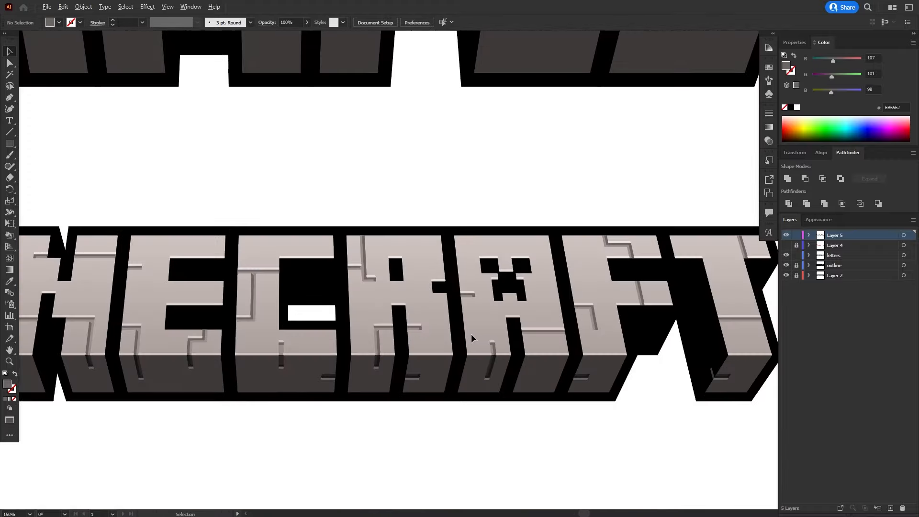
{"action": "left_click_drag", "start_coordinate": [346, 239], "coordinate": [389, 287]}
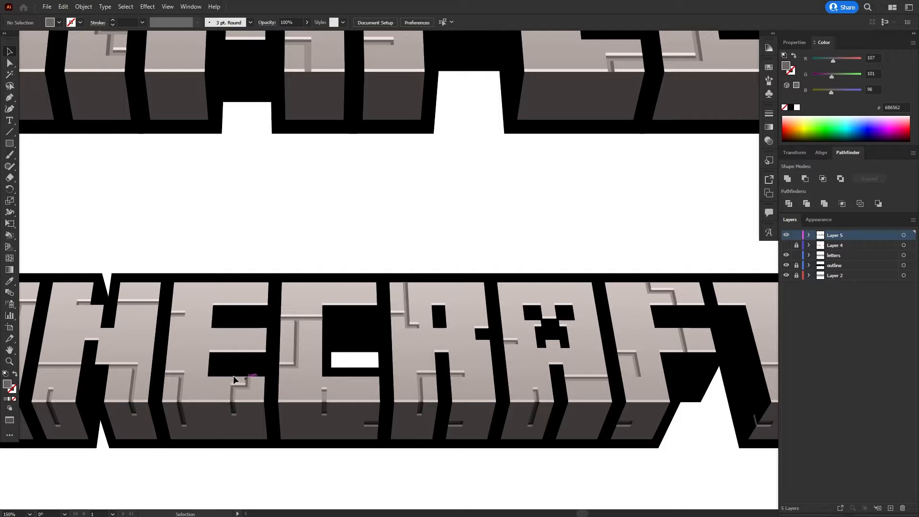
{"action": "left_click_drag", "start_coordinate": [229, 252], "coordinate": [460, 326]}
{"action": "left_click_drag", "start_coordinate": [410, 227], "coordinate": [414, 328]}
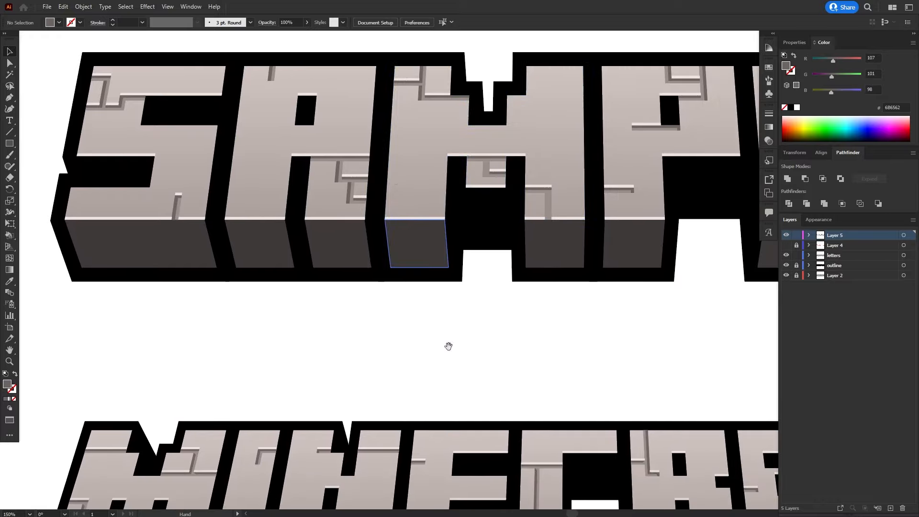
{"action": "scroll", "coordinate": [449, 344], "scroll_direction": "down", "scroll_amount": 5}
{"action": "mouse_move", "coordinate": [409, 241]}
{"action": "left_mouse_down"}
{"action": "mouse_move", "coordinate": [396, 273]}
{"action": "mouse_move", "coordinate": [393, 238]}
{"action": "left_mouse_up"}
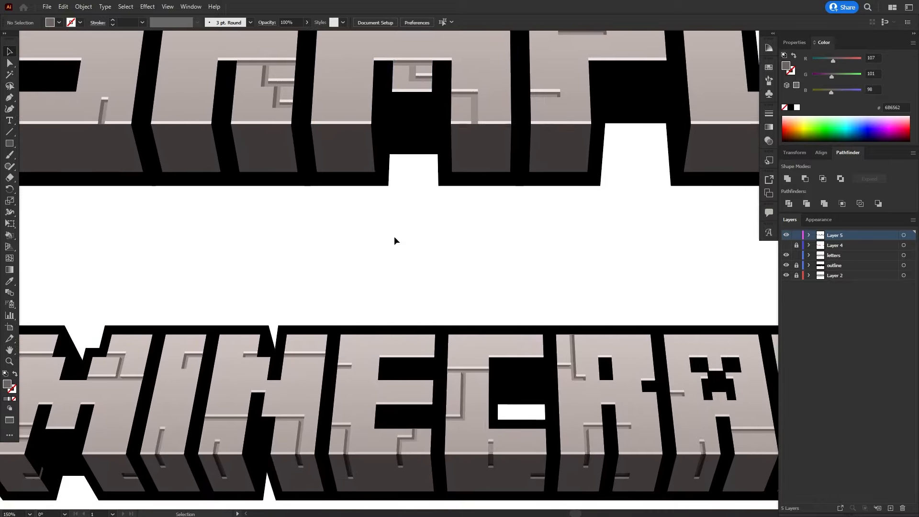
{"action": "left_click_drag", "start_coordinate": [365, 236], "coordinate": [504, 285]}
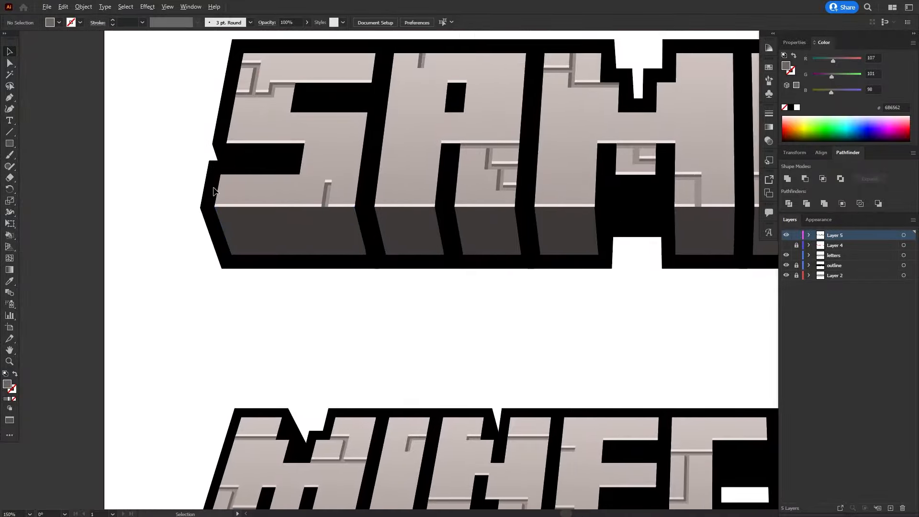
{"action": "scroll", "coordinate": [214, 191], "scroll_direction": "up", "scroll_amount": 3}
{"action": "scroll", "coordinate": [226, 193], "scroll_direction": "right", "scroll_amount": 2}
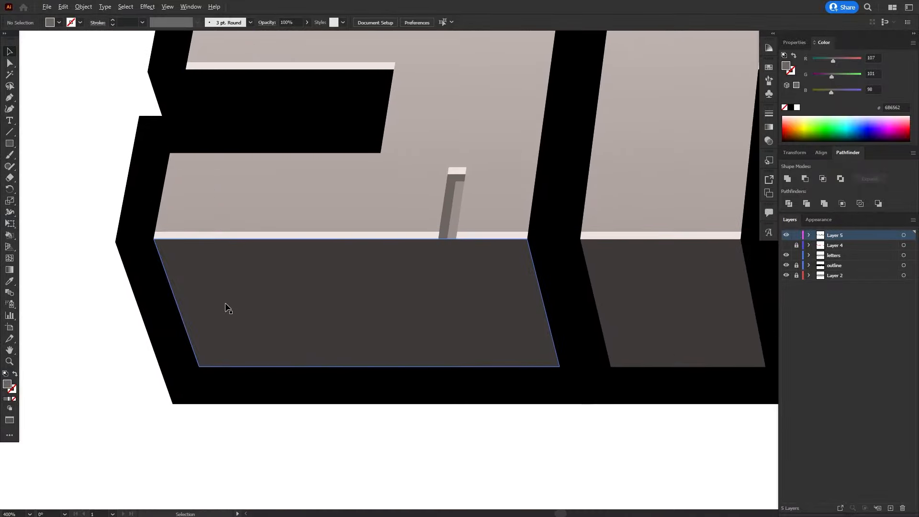
{"action": "scroll", "coordinate": [225, 307], "scroll_direction": "down", "scroll_amount": 4}
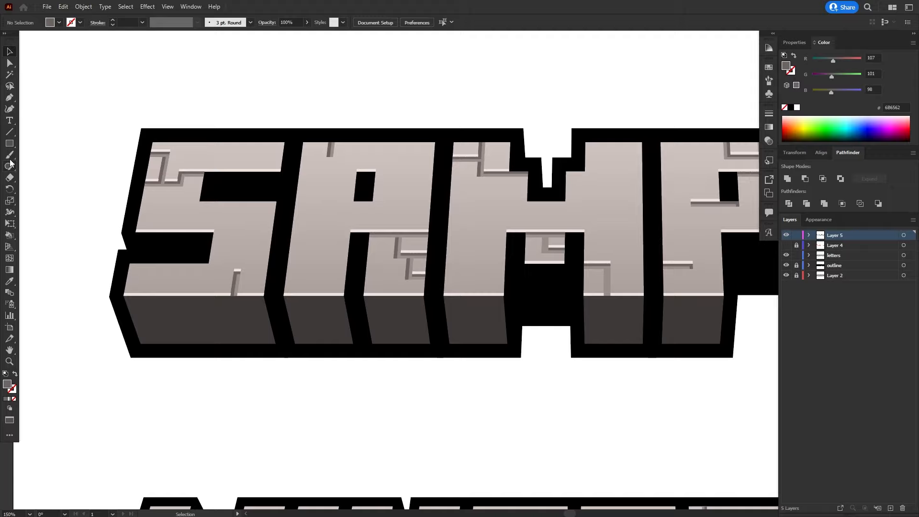
Try a rectangular grid with 293 horizontal and 23 vertical dividers over the S's lower side face.
{"action": "left_click_drag", "start_coordinate": [9, 132], "coordinate": [40, 168]}
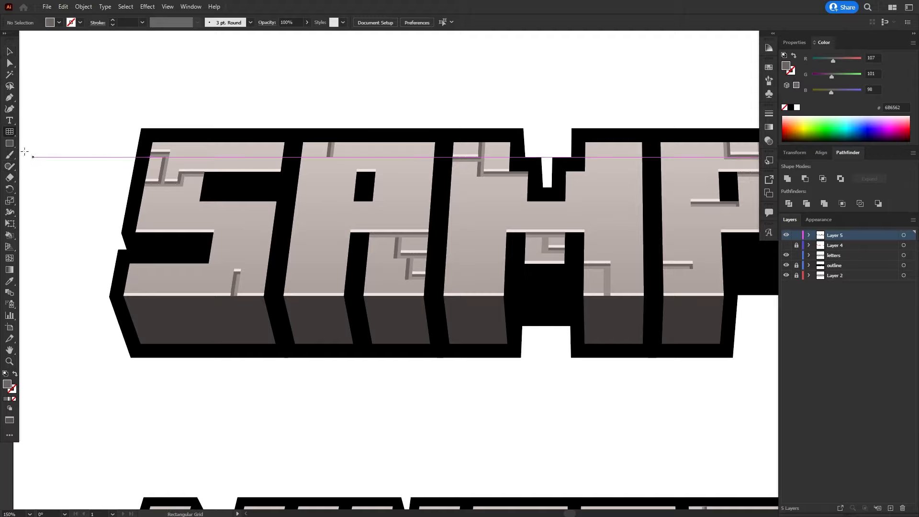
{"action": "left_click", "coordinate": [383, 353]}
{"action": "left_click", "coordinate": [434, 214]}
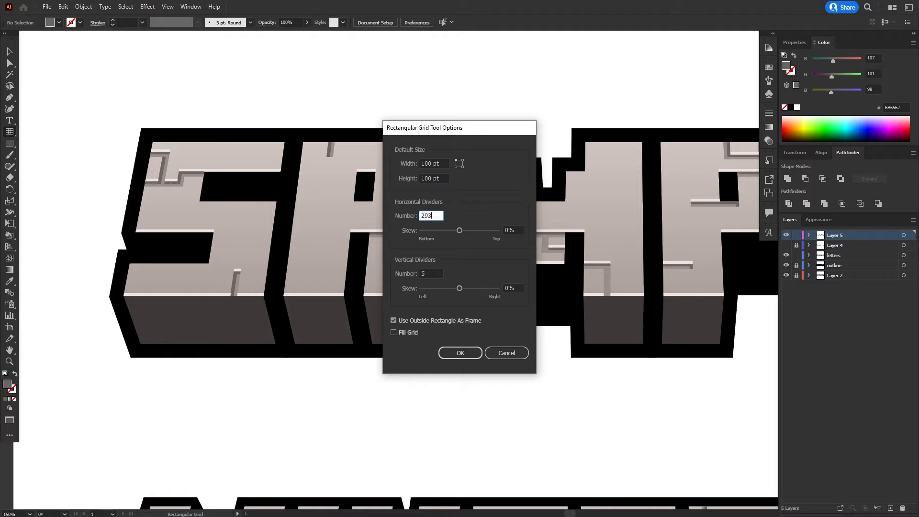
{"action": "key", "text": "Tab"}
{"action": "key", "text": "Tab"}
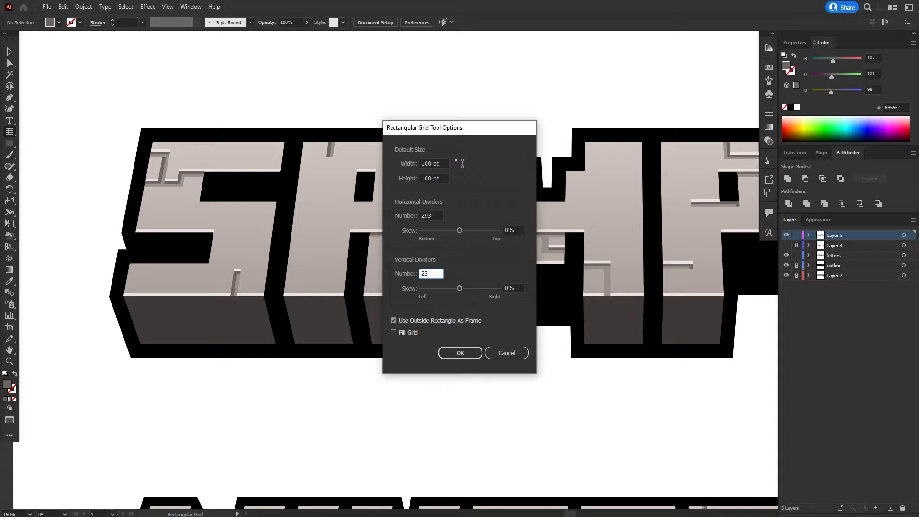
{"action": "key", "text": "Return"}
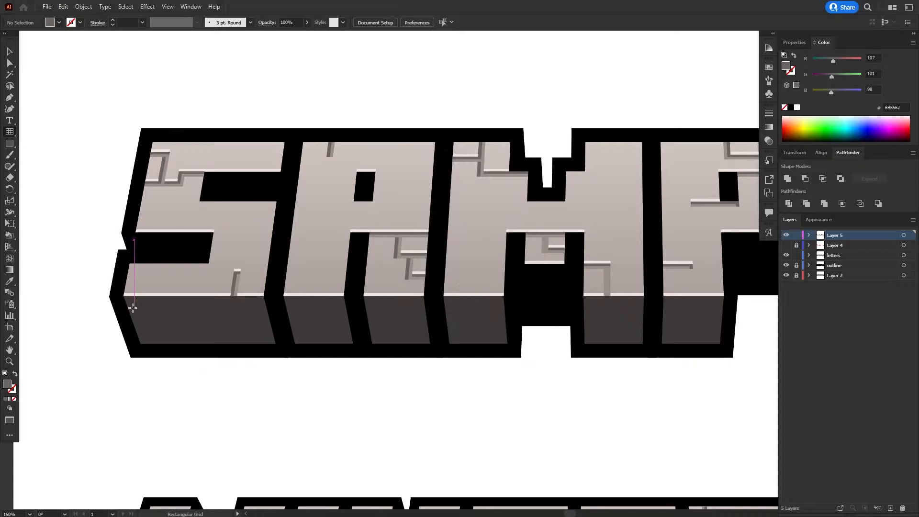
{"action": "scroll", "coordinate": [122, 300], "scroll_direction": "up", "scroll_amount": 3}
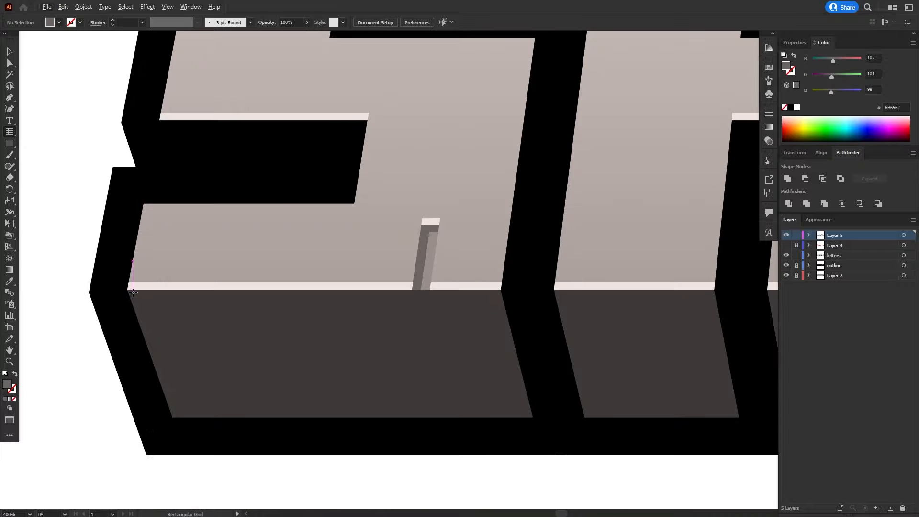
{"action": "left_click_drag", "start_coordinate": [127, 288], "coordinate": [572, 377]}
{"action": "key", "text": "ctrl+z"}
Set the Rectangular Grid tool to 23 horizontal dividers and update its number of vertical dividers.
{"action": "double_click", "coordinate": [9, 132]}
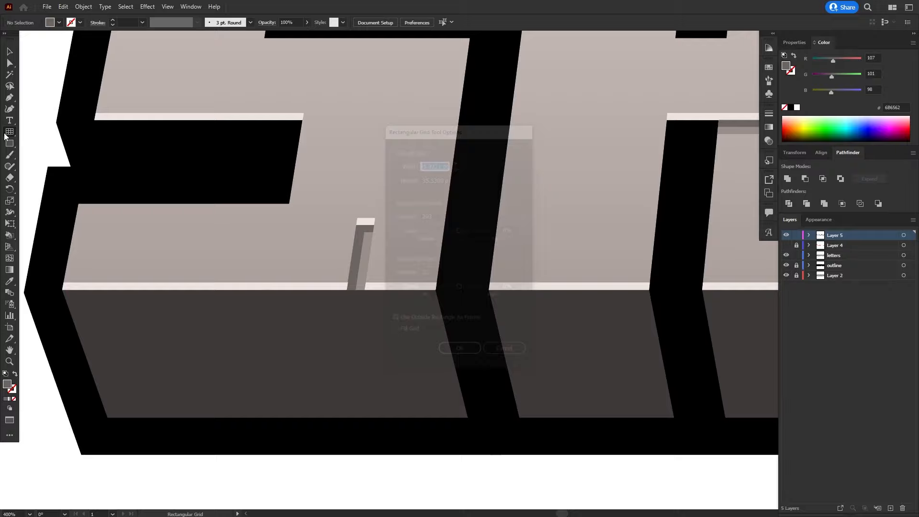
{"action": "left_click", "coordinate": [437, 215]}
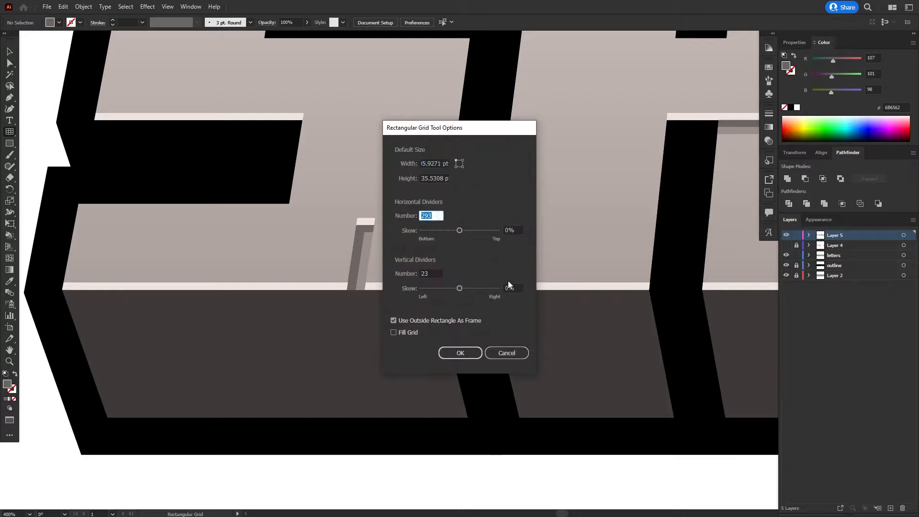
{"action": "type", "text": "23"}
{"action": "key", "text": "Tab"}
{"action": "key", "text": "Tab"}
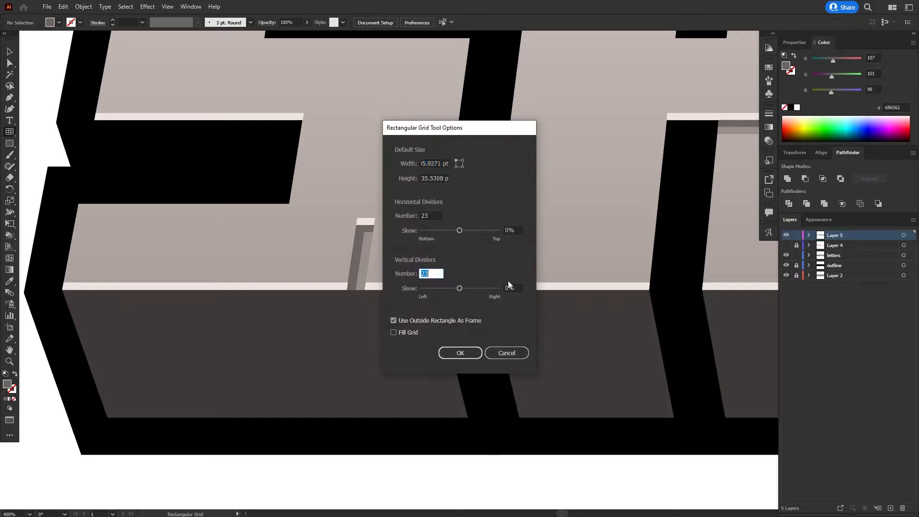
{"action": "key", "text": "Return"}
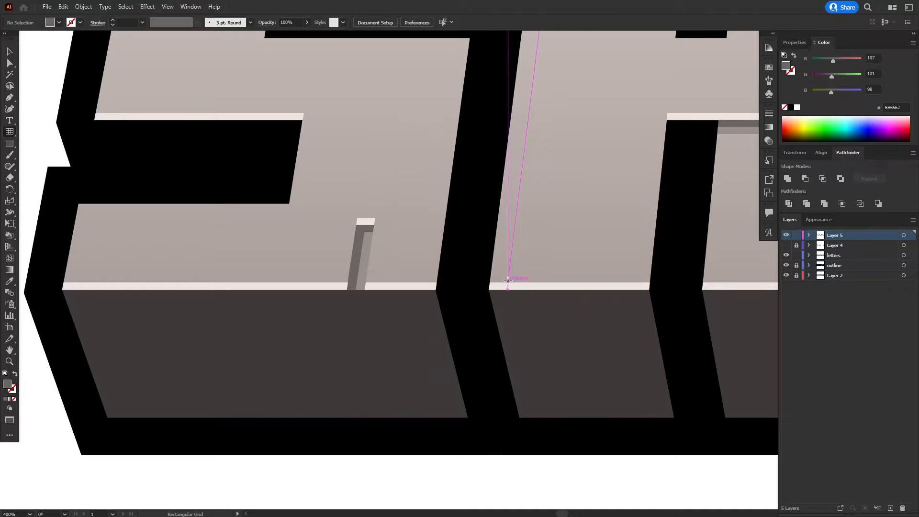
Add a new layer above Layer 5 for the side-face grid and lock Layer 5.
{"action": "left_click", "coordinate": [889, 507]}
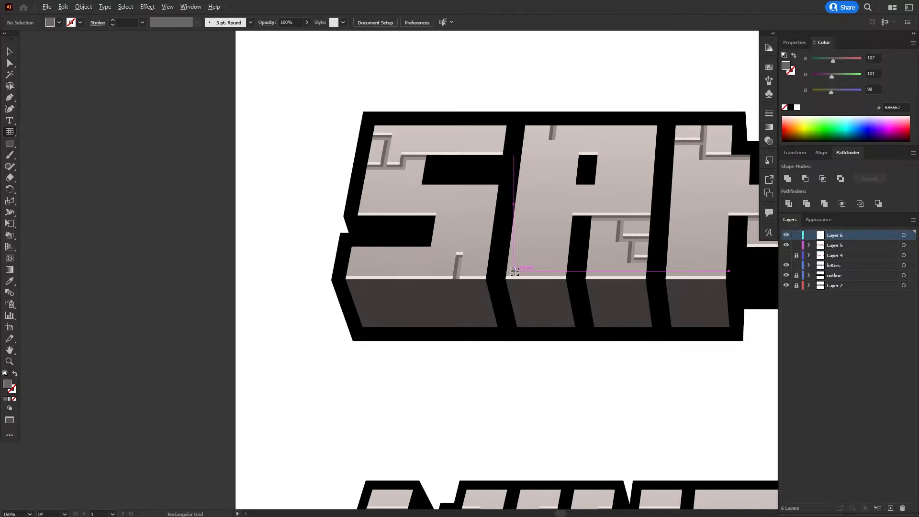
{"action": "key", "text": "ctrl+minus"}
{"action": "key", "text": "ctrl+minus"}
{"action": "key", "text": "ctrl+minus"}
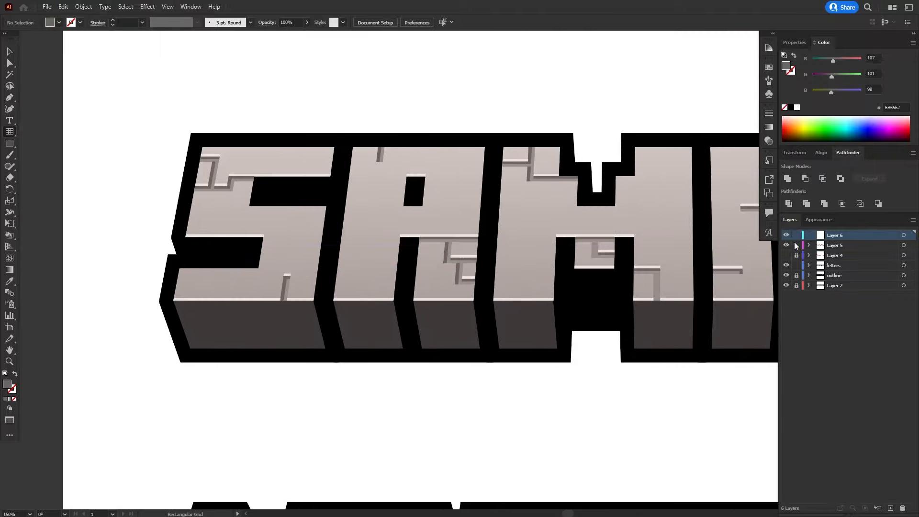
{"action": "left_click", "coordinate": [796, 245]}
Draw the rectangular grid across the side faces of the whole SAMPLE lettering, about 1047 pt wide and 65 pt high.
{"action": "scroll", "coordinate": [232, 308], "scroll_direction": "up", "scroll_amount": 3}
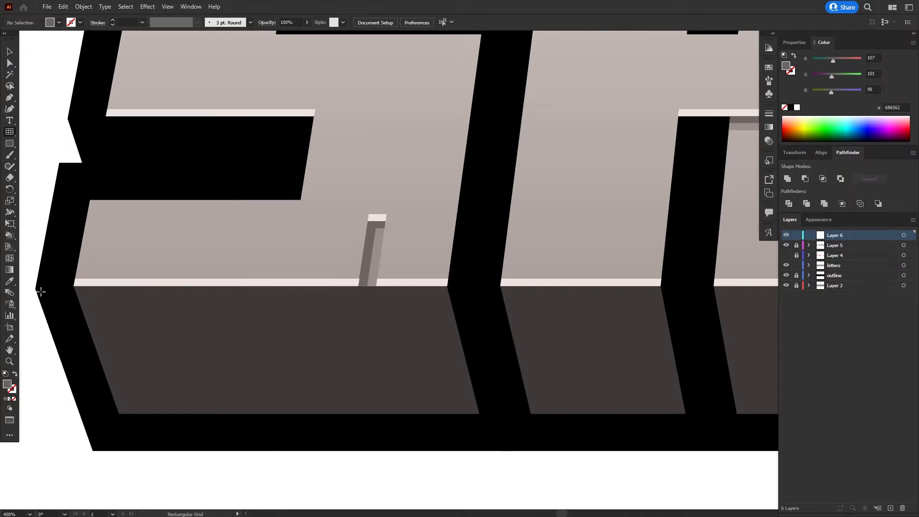
{"action": "left_click_drag", "start_coordinate": [45, 286], "coordinate": [717, 404]}
{"action": "scroll", "coordinate": [662, 400], "scroll_direction": "down", "scroll_amount": 4}
{"action": "key", "text": "ctrl+z"}
{"action": "left_click_drag", "start_coordinate": [481, 366], "coordinate": [728, 402]}
{"action": "scroll", "coordinate": [742, 402], "scroll_direction": "up", "scroll_amount": 8}
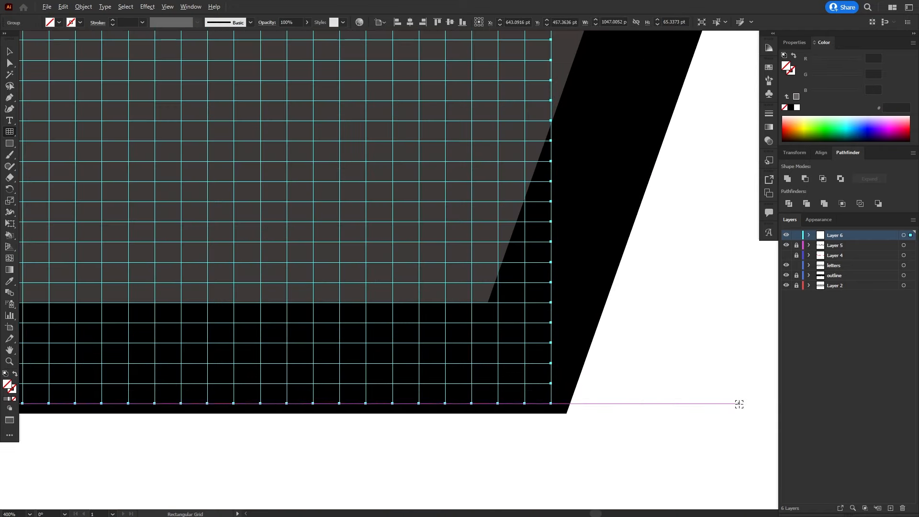
Free-distort the grid so its two right corners meet the upper and lower right corners of the E's side face.
{"action": "key", "text": "e"}
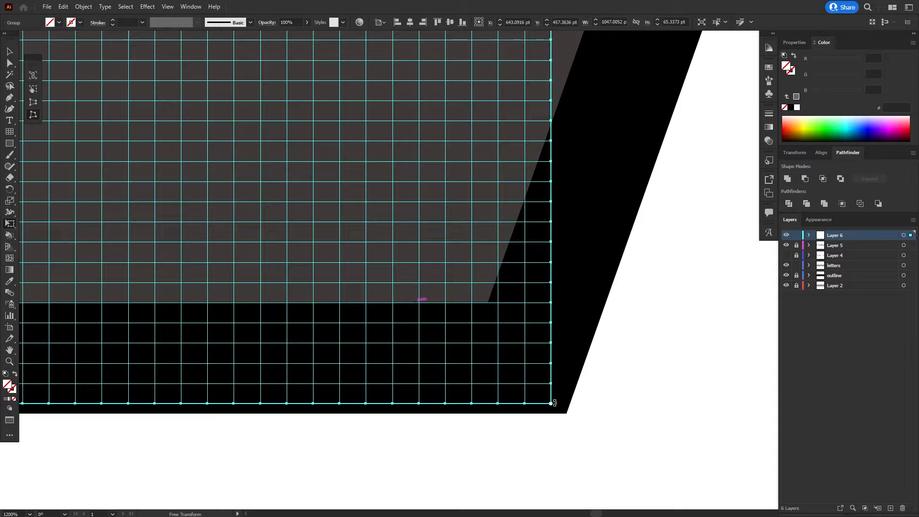
{"action": "left_click_drag", "start_coordinate": [550, 402], "coordinate": [489, 303]}
{"action": "left_click_drag", "start_coordinate": [562, 239], "coordinate": [439, 402]}
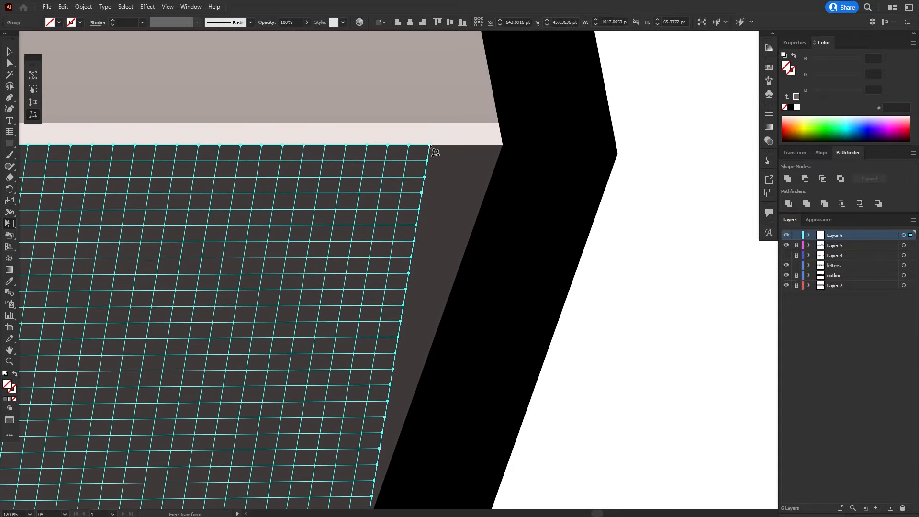
{"action": "left_click_drag", "start_coordinate": [430, 145], "coordinate": [502, 146]}
Distort the grid's lower-left corner onto the lower-left corner of the S's side face.
{"action": "scroll", "coordinate": [395, 219], "scroll_direction": "down", "scroll_amount": 6}
{"action": "left_click_drag", "start_coordinate": [235, 298], "coordinate": [619, 311]}
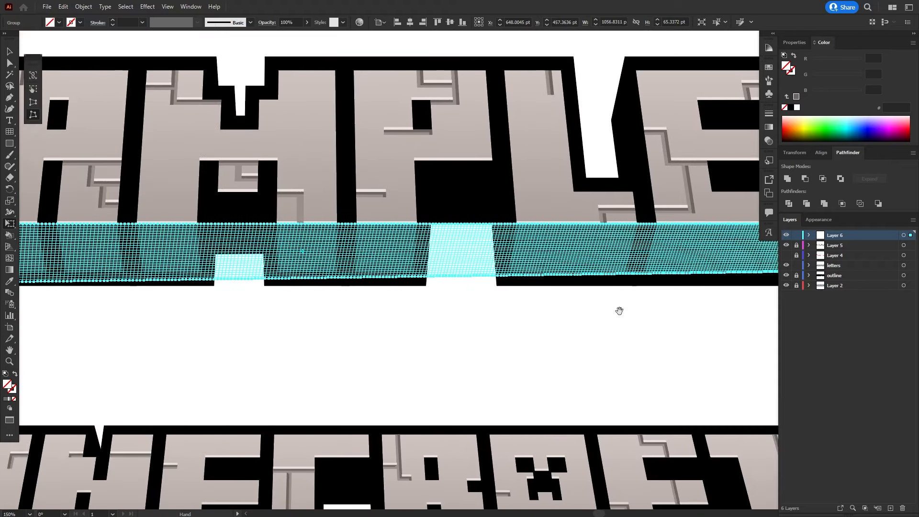
{"action": "left_click_drag", "start_coordinate": [270, 287], "coordinate": [645, 335]}
{"action": "scroll", "coordinate": [247, 339], "scroll_direction": "up", "scroll_amount": 4}
{"action": "left_click_drag", "start_coordinate": [128, 298], "coordinate": [355, 418]}
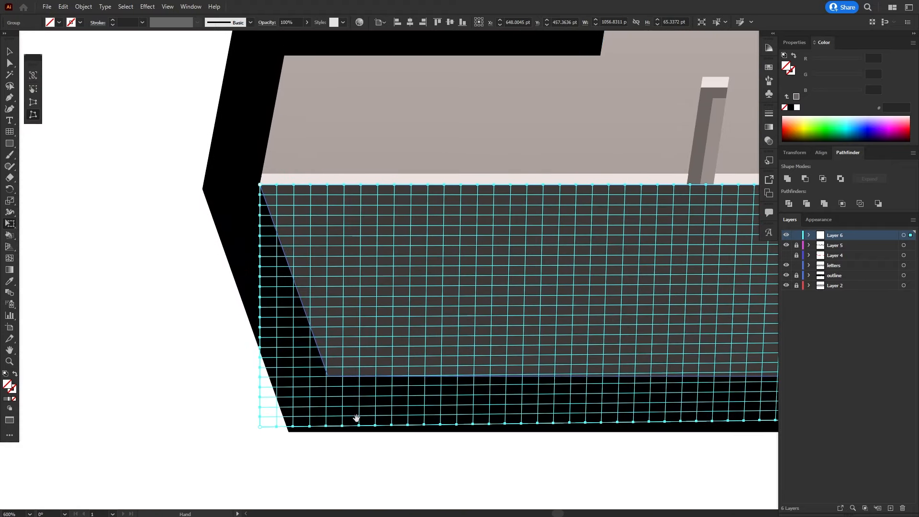
{"action": "left_click_drag", "start_coordinate": [259, 427], "coordinate": [328, 377]}
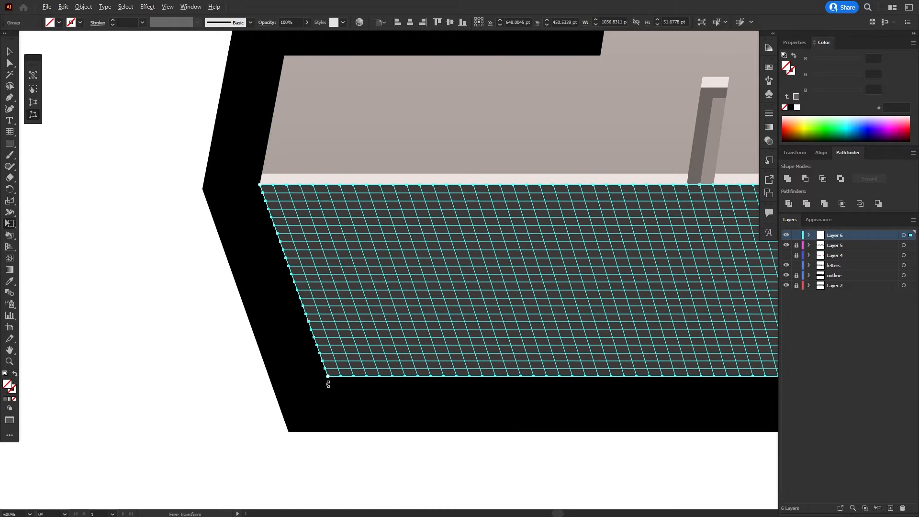
Examine how the distorted grid lines up with the side faces and the front-face cracks above it.
{"action": "scroll", "coordinate": [329, 383], "scroll_direction": "up", "scroll_amount": 5}
{"action": "scroll", "coordinate": [326, 346], "scroll_direction": "down", "scroll_amount": 6}
{"action": "scroll", "coordinate": [322, 324], "scroll_direction": "up", "scroll_amount": 10}
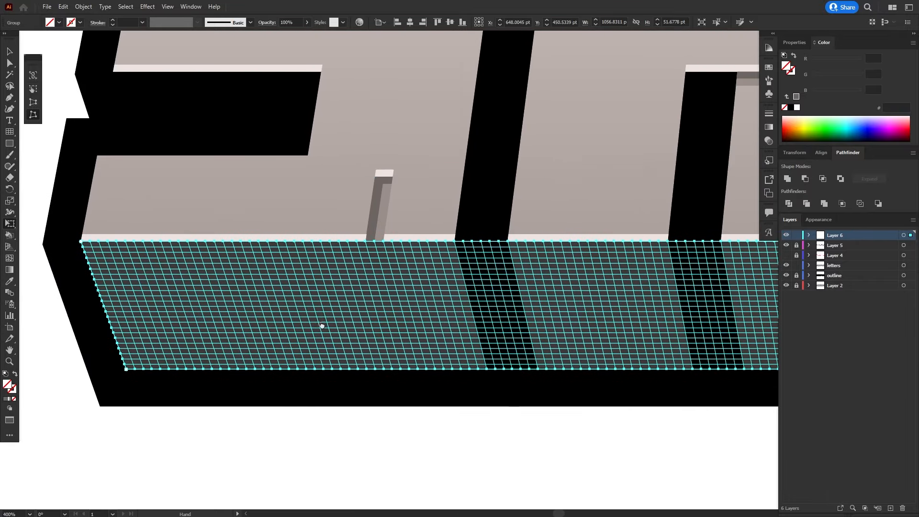
{"action": "scroll", "coordinate": [447, 237], "scroll_direction": "down", "scroll_amount": 10}
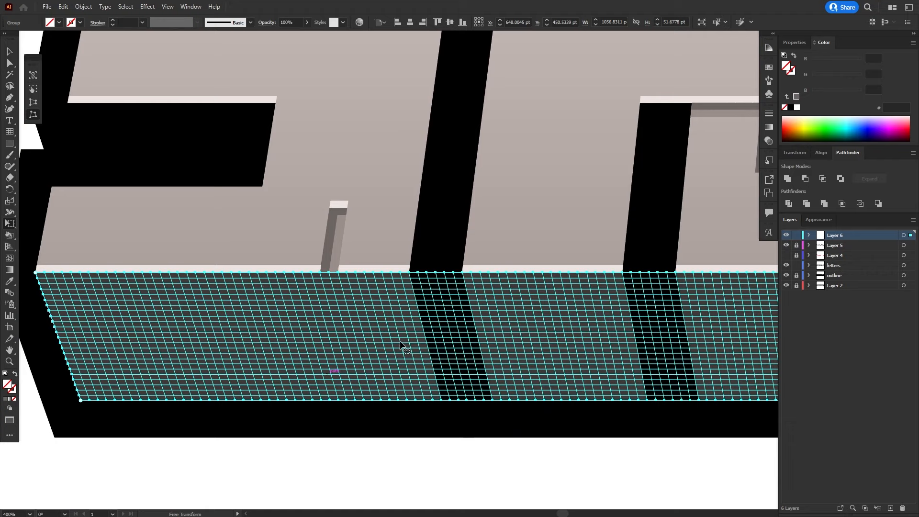
{"action": "key", "text": "v"}
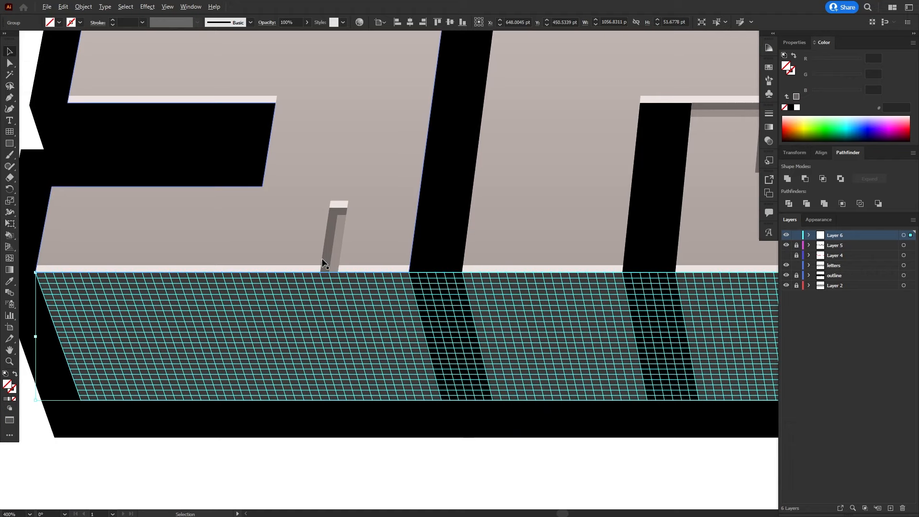
{"action": "scroll", "coordinate": [321, 258], "scroll_direction": "up", "scroll_amount": 8}
{"action": "scroll", "coordinate": [337, 309], "scroll_direction": "down", "scroll_amount": 10}
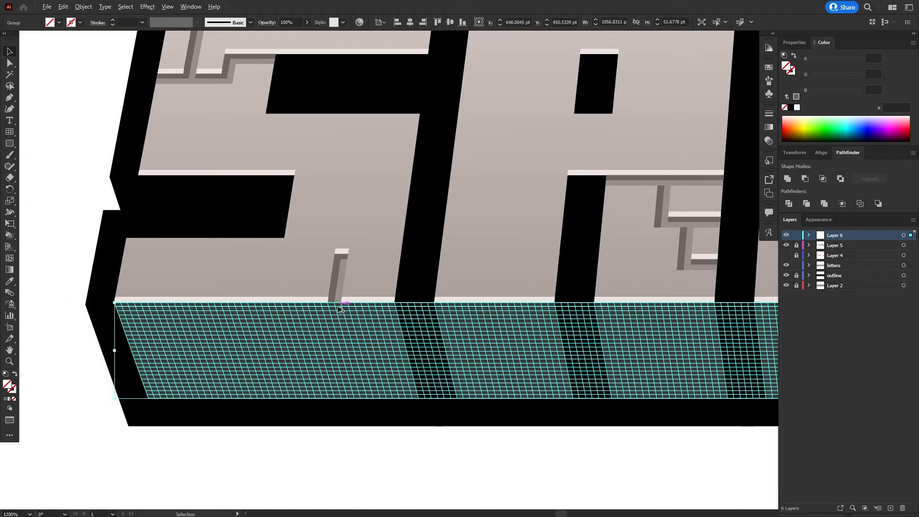
{"action": "scroll", "coordinate": [383, 275], "scroll_direction": "up", "scroll_amount": 5}
{"action": "scroll", "coordinate": [360, 300], "scroll_direction": "down", "scroll_amount": 4}
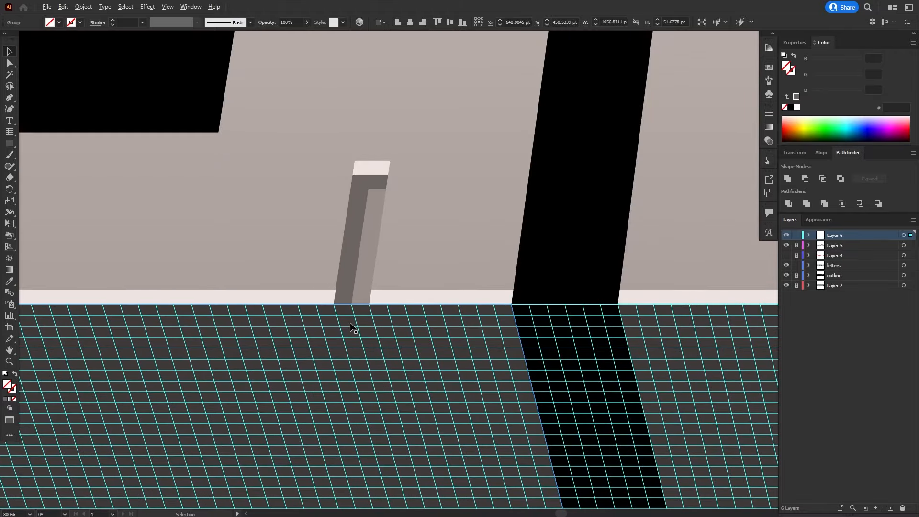
{"action": "left_click_drag", "start_coordinate": [201, 349], "coordinate": [332, 295]}
{"action": "scroll", "coordinate": [280, 280], "scroll_direction": "up", "scroll_amount": 3}
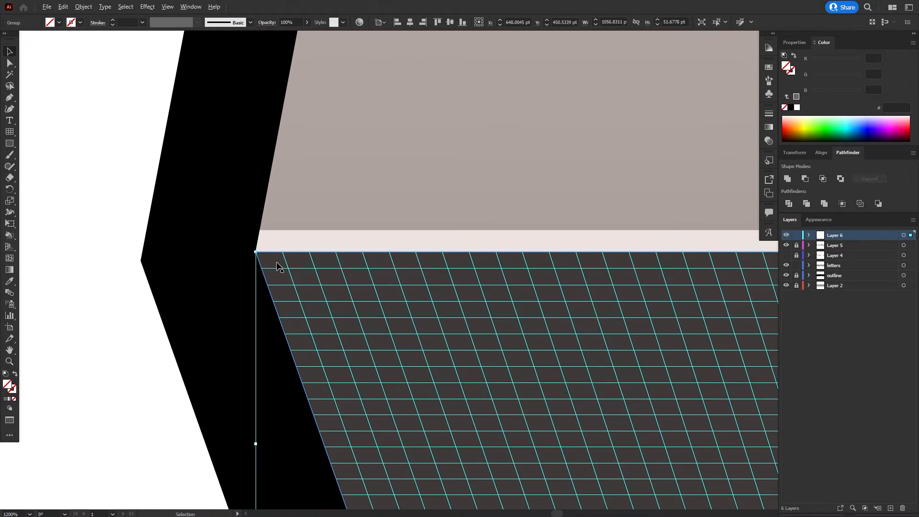
{"action": "scroll", "coordinate": [279, 266], "scroll_direction": "down", "scroll_amount": 8}
{"action": "scroll", "coordinate": [279, 266], "scroll_direction": "up", "scroll_amount": 7}
{"action": "scroll", "coordinate": [293, 251], "scroll_direction": "down", "scroll_amount": 5}
{"action": "scroll", "coordinate": [329, 252], "scroll_direction": "down", "scroll_amount": 3}
{"action": "scroll", "coordinate": [498, 239], "scroll_direction": "up", "scroll_amount": 6}
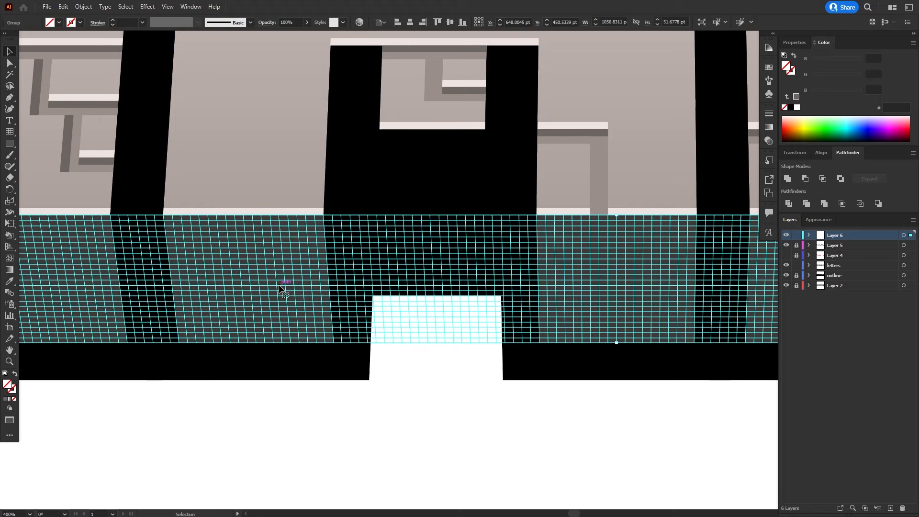
Convert the side-face grid into a Live Paint group and deselect it.
{"action": "key", "text": "k"}
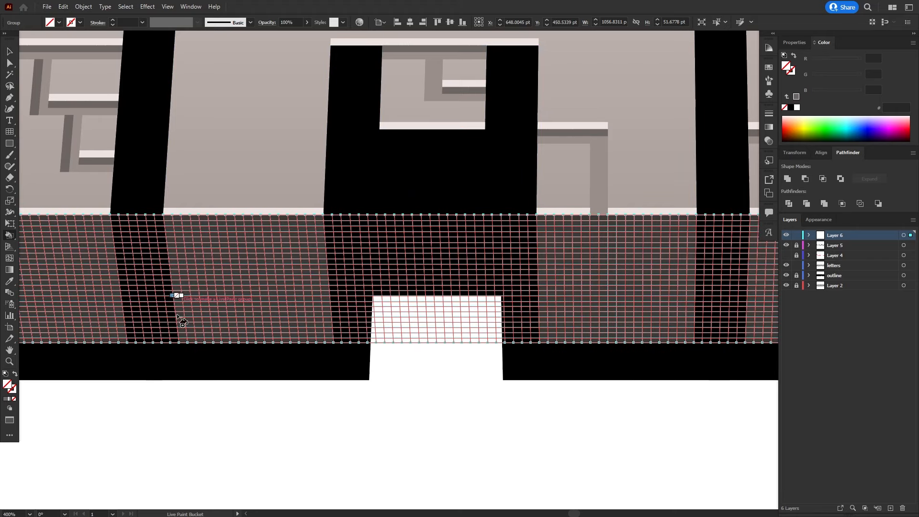
{"action": "left_click_drag", "start_coordinate": [131, 284], "coordinate": [484, 357]}
{"action": "left_click", "coordinate": [313, 398]}
{"action": "key", "text": "v"}
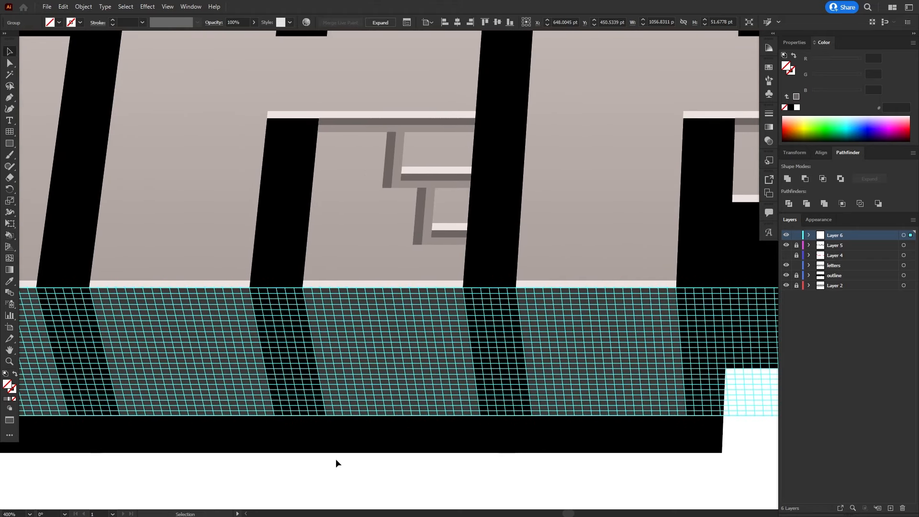
{"action": "left_click", "coordinate": [334, 472]}
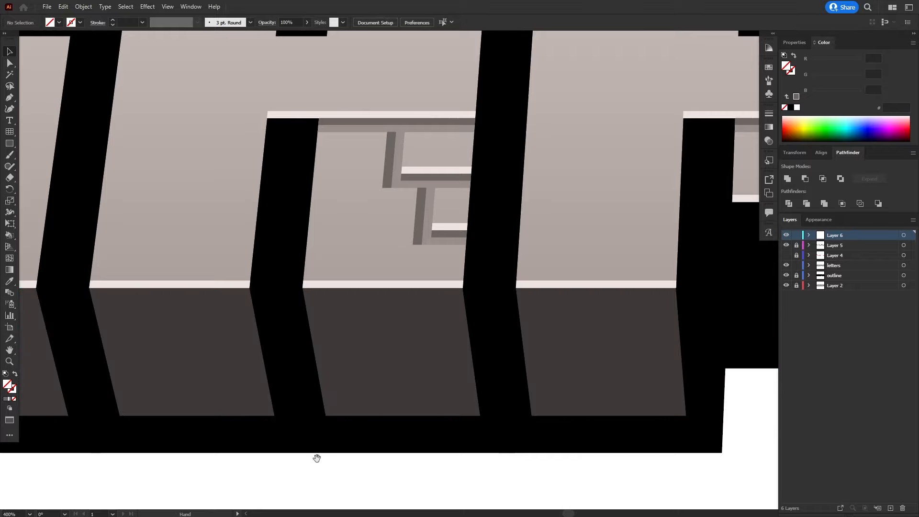
Examine the shadow and highlight colours of the cracks on the MINECRAFT reference's lower side faces.
{"action": "mouse_move", "coordinate": [316, 455]}
{"action": "left_mouse_down"}
{"action": "mouse_move", "coordinate": [582, 367]}
{"action": "mouse_move", "coordinate": [718, 368]}
{"action": "left_mouse_up"}
{"action": "key", "text": "k"}
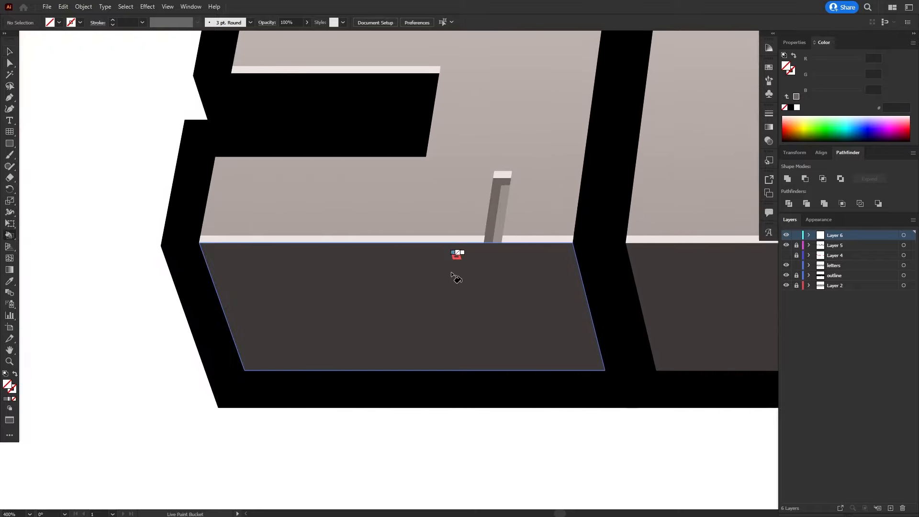
{"action": "left_click_drag", "start_coordinate": [420, 341], "coordinate": [389, 258]}
{"action": "scroll", "coordinate": [409, 283], "scroll_direction": "down", "scroll_amount": 5}
{"action": "left_click_drag", "start_coordinate": [410, 323], "coordinate": [391, 244]}
{"action": "scroll", "coordinate": [409, 339], "scroll_direction": "up", "scroll_amount": 10}
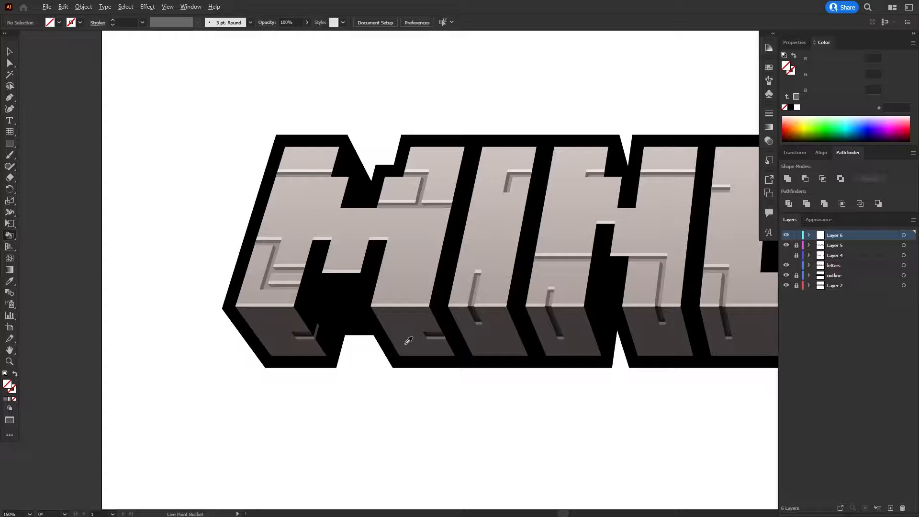
{"action": "left_click_drag", "start_coordinate": [545, 234], "coordinate": [381, 335]}
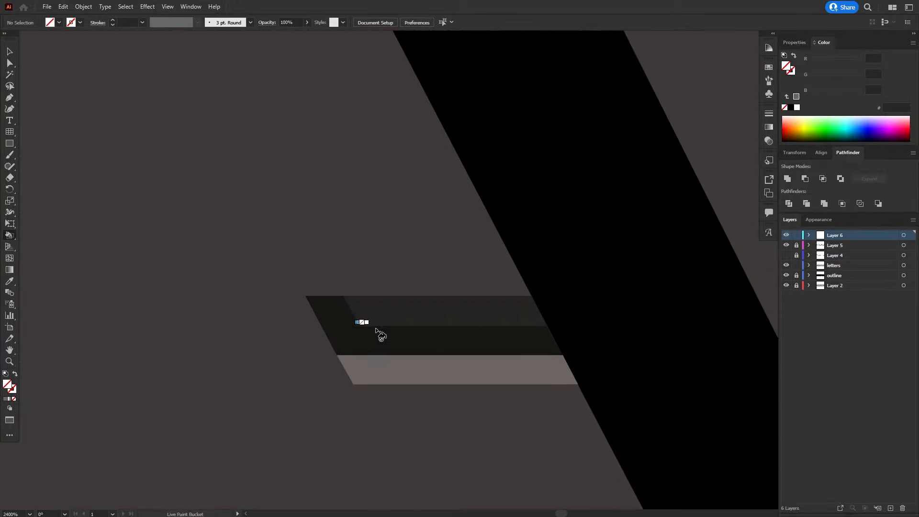
{"action": "scroll", "coordinate": [323, 164], "scroll_direction": "down", "scroll_amount": 4}
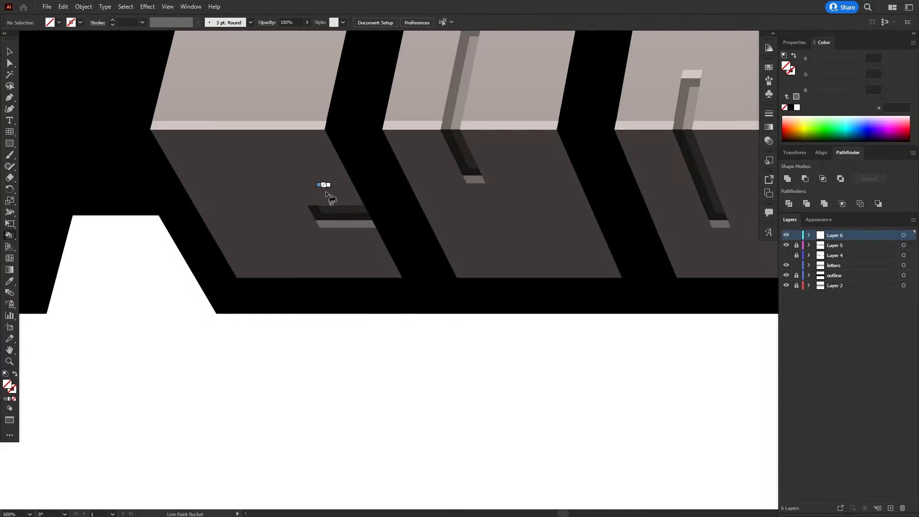
{"action": "scroll", "coordinate": [325, 190], "scroll_direction": "up", "scroll_amount": 2}
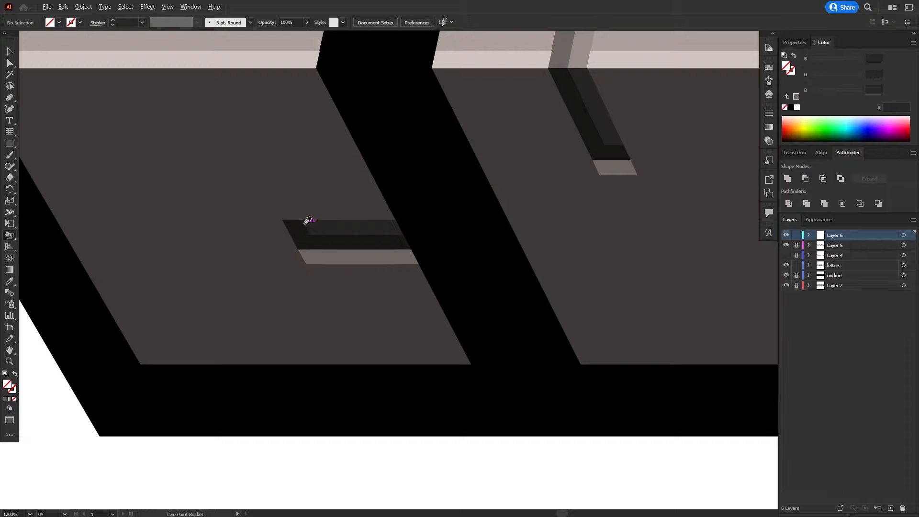
Switch the keyboard input language to English (United States).
{"action": "key", "text": "super+space"}
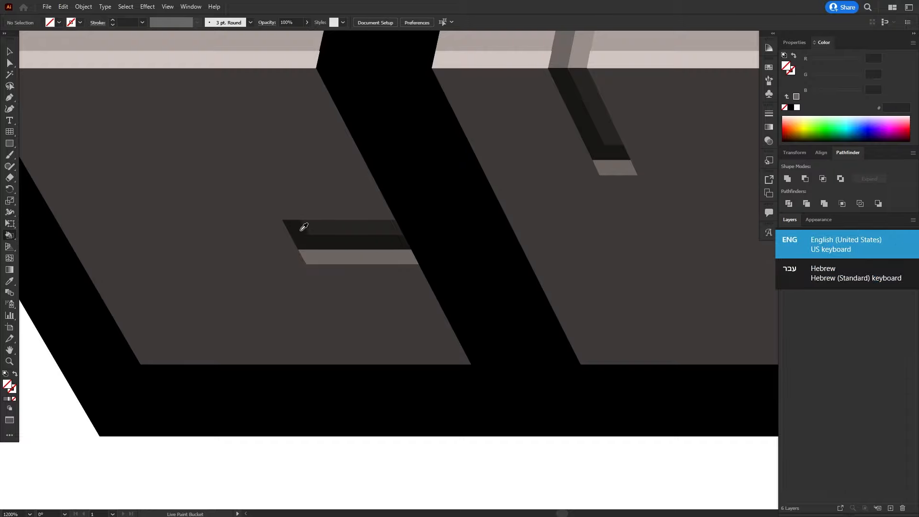
{"action": "key", "text": "super+space"}
{"action": "key", "text": "super+space"}
{"action": "key", "text": "super+space"}
{"action": "key", "text": "super+space"}
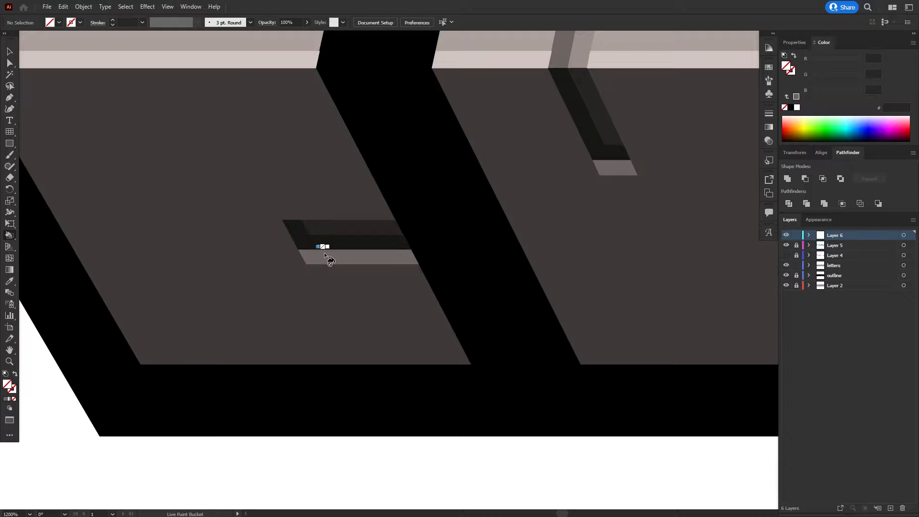
Sample the crack colours on the reference's lower side face, finishing with shadow shade 262423 as the fill.
{"action": "key", "text": "v"}
{"action": "key", "text": "i"}
{"action": "left_click", "coordinate": [315, 256]}
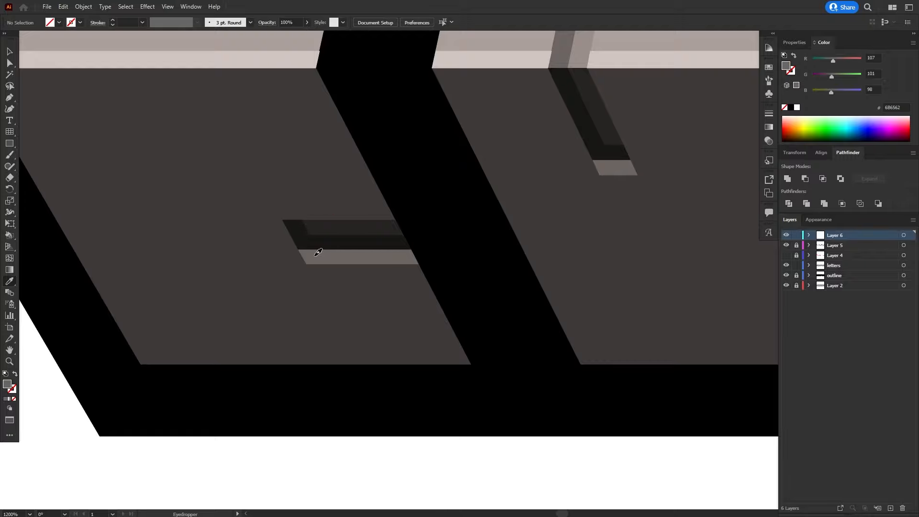
{"action": "left_click", "coordinate": [310, 237]}
{"action": "left_click", "coordinate": [331, 223]}
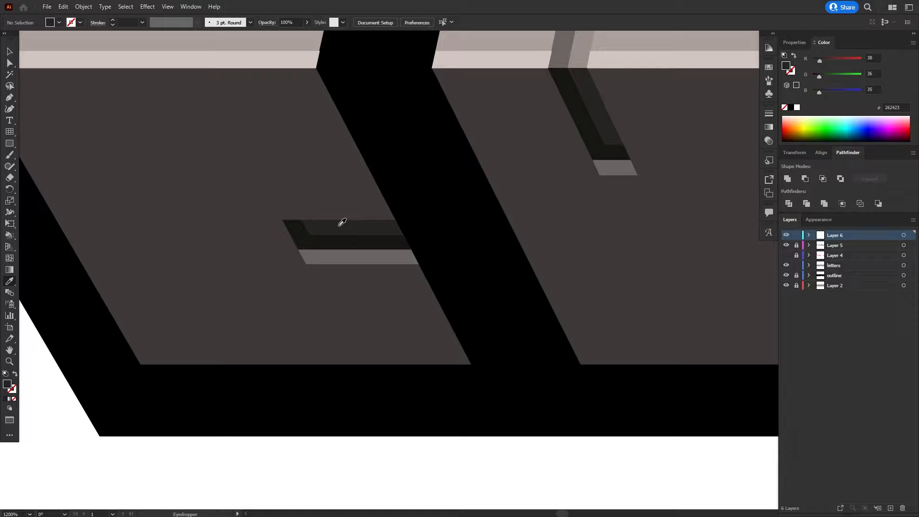
Paint the upper part of a 262423 crack on the S's side face, continuing the front-face crack, and undo the whole-face fill.
{"action": "scroll", "coordinate": [342, 221], "scroll_direction": "down", "scroll_amount": 5}
{"action": "left_click_drag", "start_coordinate": [303, 106], "coordinate": [386, 484]}
{"action": "left_click_drag", "start_coordinate": [361, 164], "coordinate": [359, 357]}
{"action": "scroll", "coordinate": [394, 220], "scroll_direction": "up", "scroll_amount": 2}
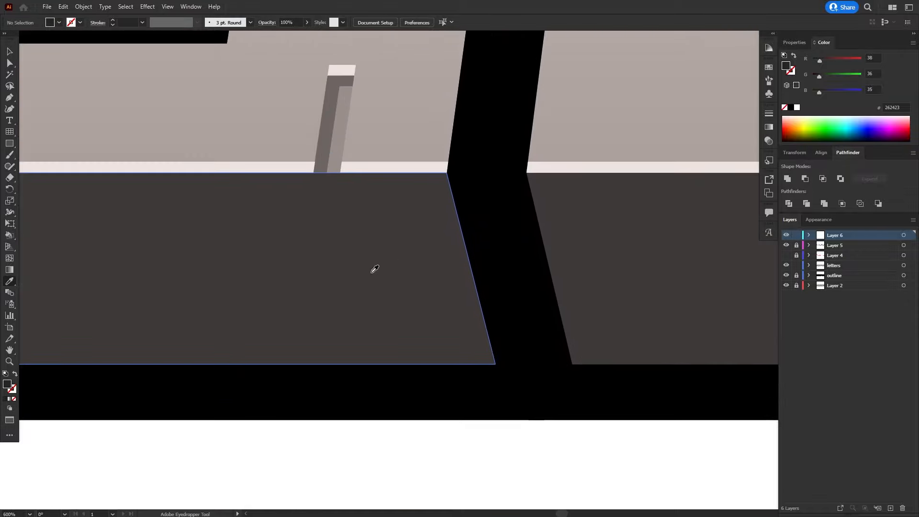
{"action": "key", "text": "k"}
{"action": "left_click", "coordinate": [347, 224]}
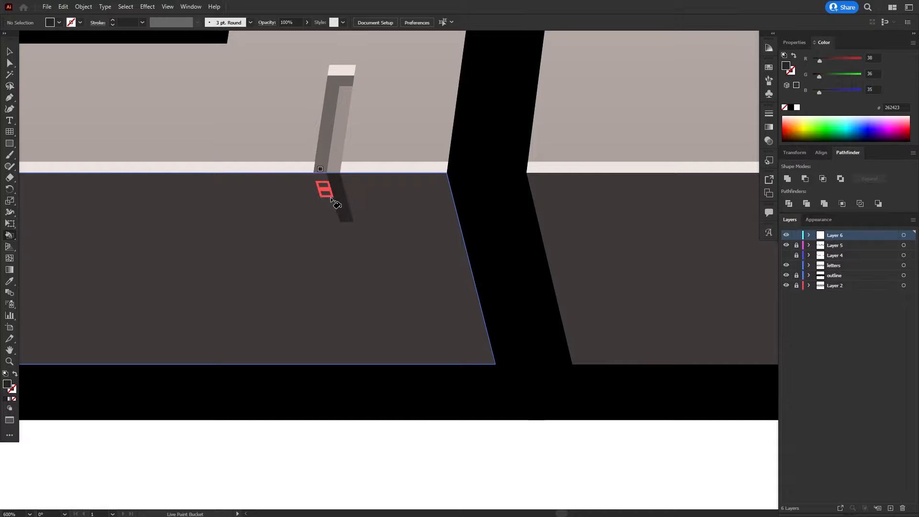
{"action": "left_click", "coordinate": [335, 211]}
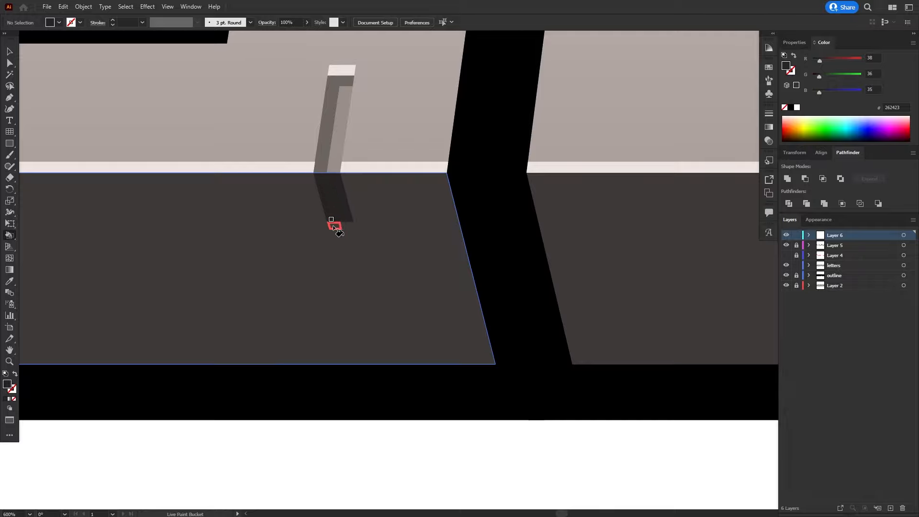
{"action": "left_click", "coordinate": [341, 236]}
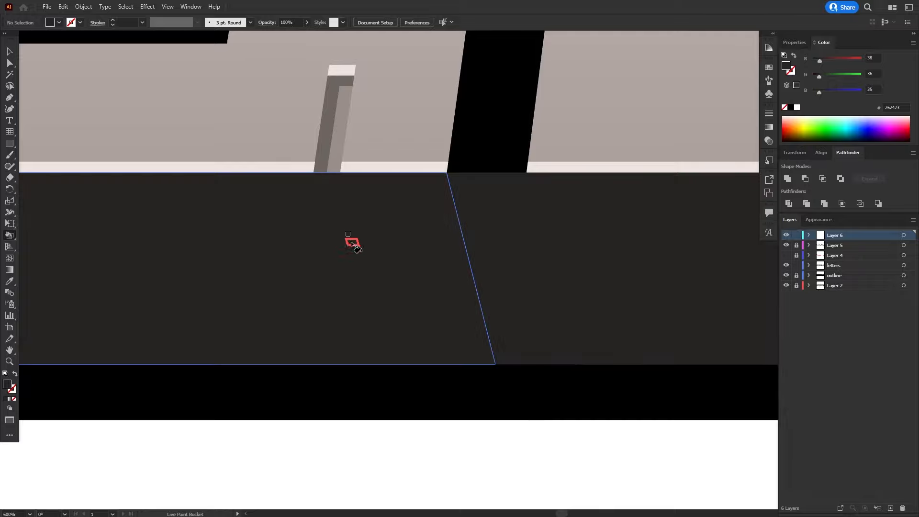
{"action": "key", "text": "ctrl+z"}
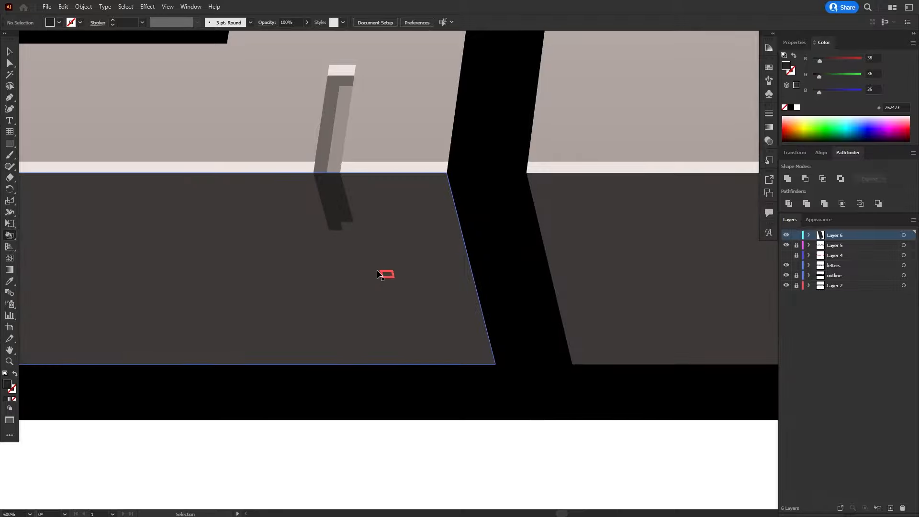
Extend the dark crack further down the S's side face at its full width.
{"action": "scroll", "coordinate": [341, 283], "scroll_direction": "up", "scroll_amount": 1}
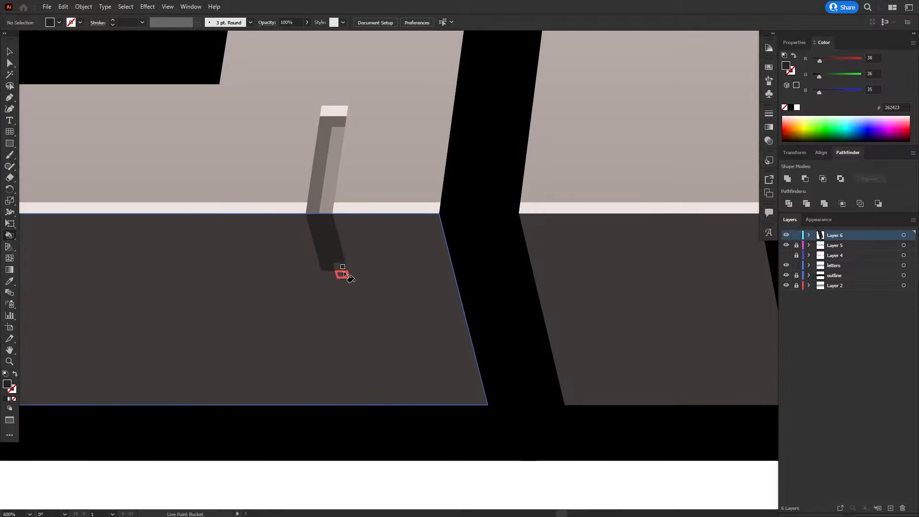
{"action": "scroll", "coordinate": [368, 275], "scroll_direction": "right", "scroll_amount": 1}
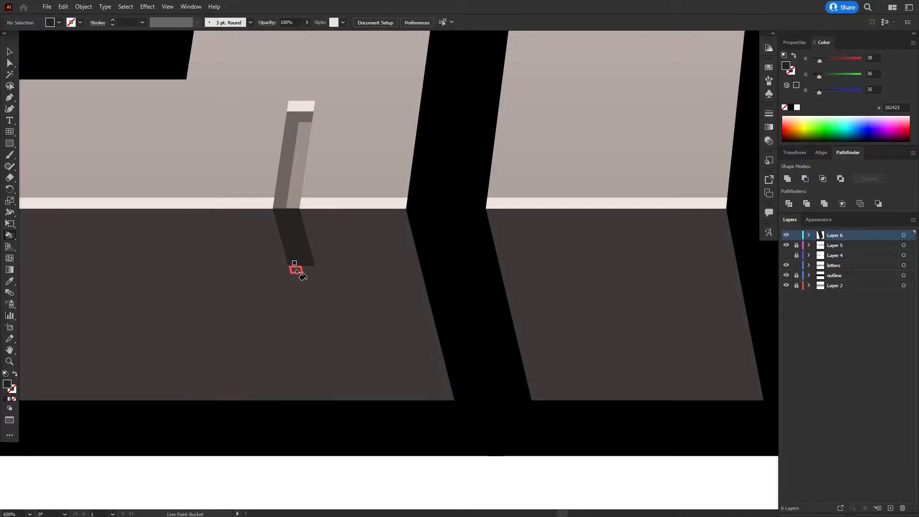
{"action": "left_click", "coordinate": [305, 273]}
{"action": "left_click", "coordinate": [315, 293]}
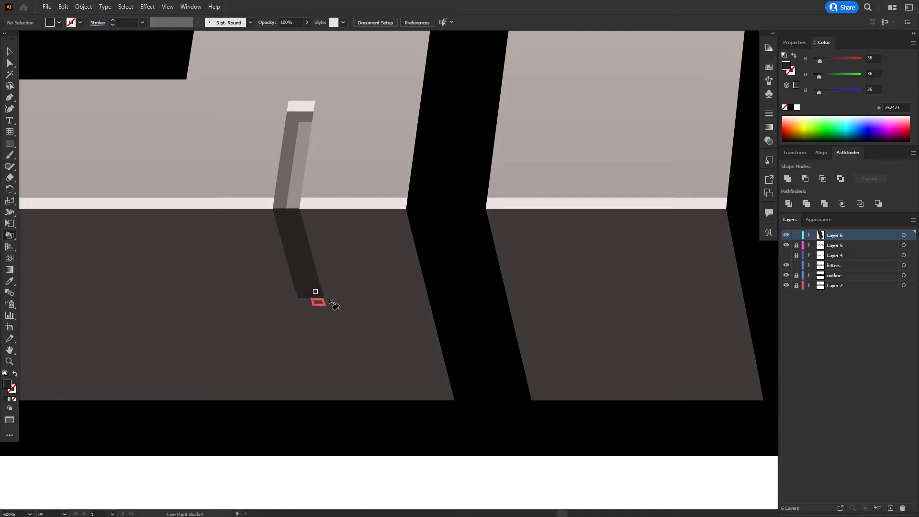
{"action": "scroll", "coordinate": [334, 315], "scroll_direction": "right", "scroll_amount": 1}
{"action": "scroll", "coordinate": [335, 316], "scroll_direction": "up", "scroll_amount": 1}
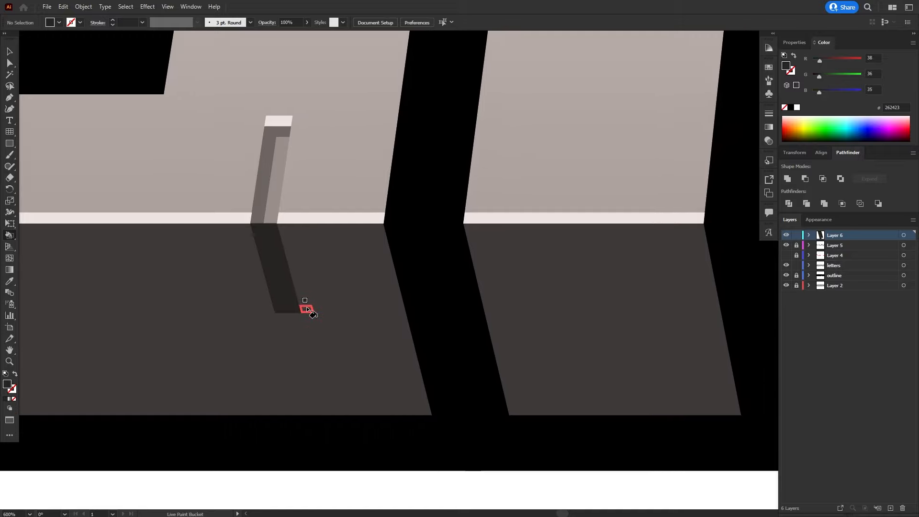
Paint a two-cell-high horizontal branch from the crack's lower end across the S and onto the A's left leg.
{"action": "left_click_drag", "start_coordinate": [322, 311], "coordinate": [378, 310]}
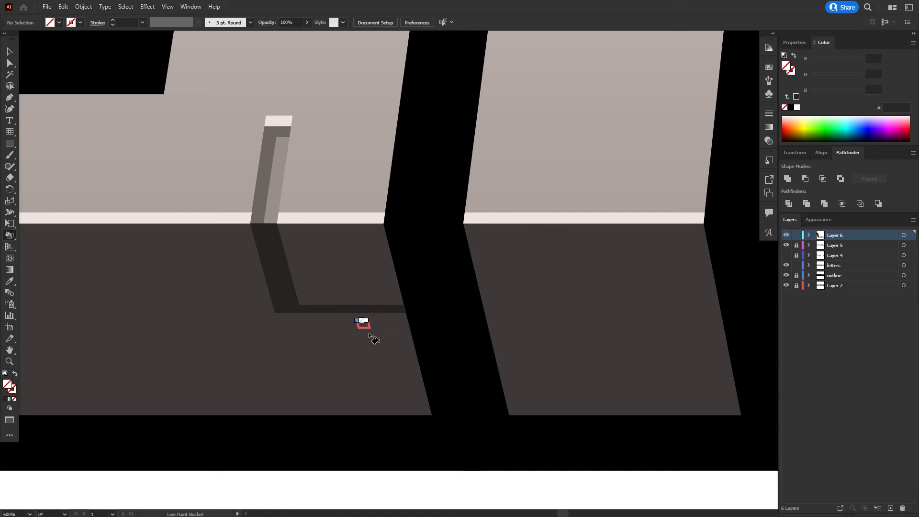
{"action": "left_click_drag", "start_coordinate": [394, 316], "coordinate": [282, 318]}
{"action": "mouse_move", "coordinate": [452, 323]}
{"action": "left_mouse_down"}
{"action": "mouse_move", "coordinate": [334, 318]}
{"action": "mouse_move", "coordinate": [430, 312]}
{"action": "left_mouse_up"}
{"action": "left_click_drag", "start_coordinate": [403, 304], "coordinate": [443, 313]}
{"action": "left_click_drag", "start_coordinate": [474, 293], "coordinate": [280, 280]}
{"action": "left_click_drag", "start_coordinate": [447, 266], "coordinate": [337, 297]}
Paint a short slanted dark crack at the lower edge of the S's side face.
{"action": "mouse_move", "coordinate": [159, 322]}
{"action": "left_mouse_down"}
{"action": "mouse_move", "coordinate": [323, 324]}
{"action": "mouse_move", "coordinate": [622, 290]}
{"action": "left_mouse_up"}
{"action": "left_click_drag", "start_coordinate": [343, 272], "coordinate": [623, 304]}
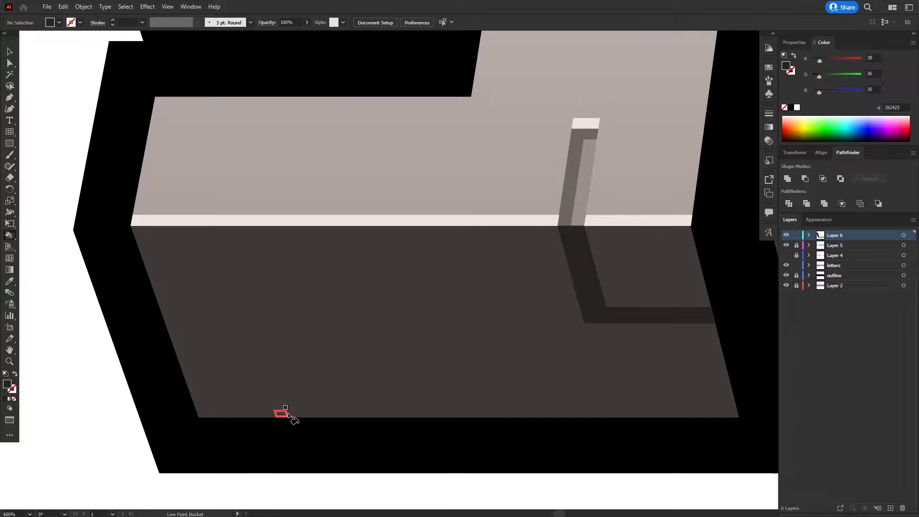
{"action": "mouse_move", "coordinate": [279, 402]}
{"action": "left_mouse_down"}
{"action": "mouse_move", "coordinate": [272, 375]}
{"action": "mouse_move", "coordinate": [292, 411]}
{"action": "left_mouse_up"}
Paint a short horizontal dark crack on the A's right leg and a vertical one on each leg of the M.
{"action": "left_click_drag", "start_coordinate": [661, 315], "coordinate": [239, 317]}
{"action": "left_click_drag", "start_coordinate": [718, 316], "coordinate": [354, 320]}
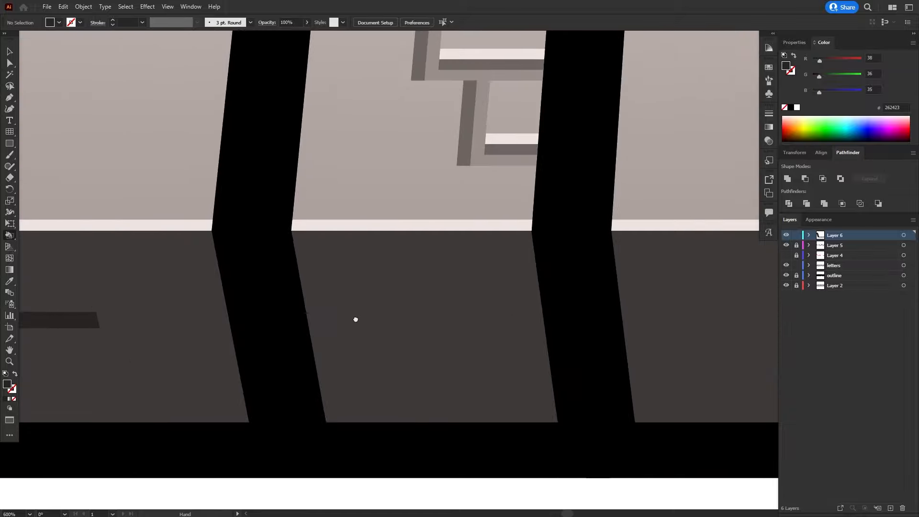
{"action": "mouse_move", "coordinate": [515, 271]}
{"action": "left_mouse_down"}
{"action": "mouse_move", "coordinate": [446, 292]}
{"action": "mouse_move", "coordinate": [519, 282]}
{"action": "left_mouse_up"}
{"action": "left_click_drag", "start_coordinate": [330, 392], "coordinate": [341, 403]}
{"action": "mouse_move", "coordinate": [544, 431]}
{"action": "left_mouse_down"}
{"action": "mouse_move", "coordinate": [402, 420]}
{"action": "mouse_move", "coordinate": [442, 397]}
{"action": "left_mouse_up"}
{"action": "mouse_move", "coordinate": [573, 393]}
{"action": "left_mouse_down"}
{"action": "mouse_move", "coordinate": [579, 371]}
{"action": "mouse_move", "coordinate": [579, 390]}
{"action": "left_mouse_up"}
{"action": "mouse_move", "coordinate": [650, 291]}
{"action": "left_mouse_down"}
{"action": "mouse_move", "coordinate": [262, 306]}
{"action": "mouse_move", "coordinate": [165, 350]}
{"action": "left_mouse_up"}
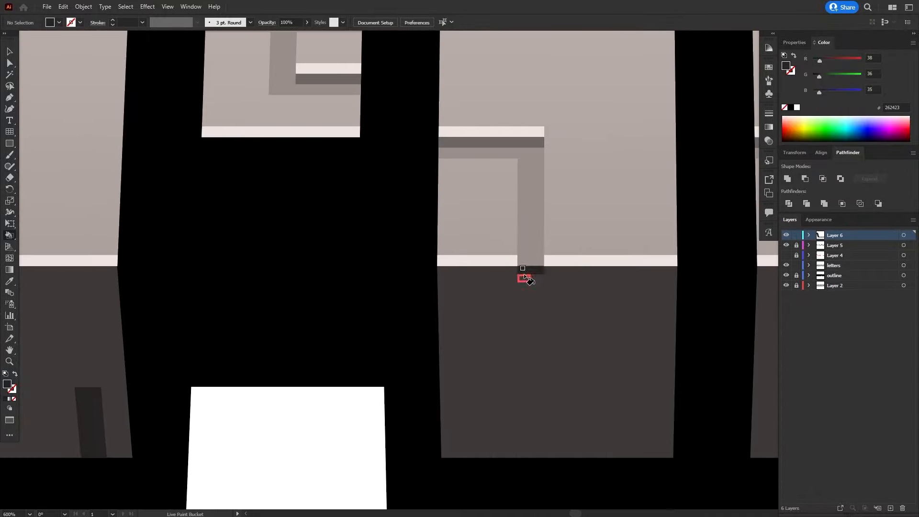
{"action": "left_click_drag", "start_coordinate": [525, 274], "coordinate": [530, 312]}
Paint a stepped horizontal dark crack across the P's side face and clear the stray cells with no fill.
{"action": "left_click_drag", "start_coordinate": [761, 317], "coordinate": [289, 312]}
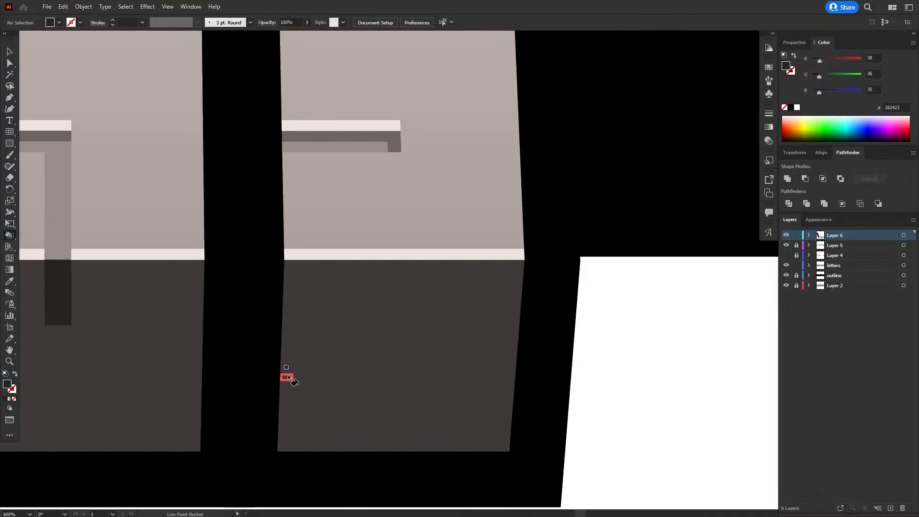
{"action": "left_click_drag", "start_coordinate": [293, 377], "coordinate": [389, 393]}
{"action": "left_click_drag", "start_coordinate": [390, 393], "coordinate": [510, 392]}
{"action": "left_click_drag", "start_coordinate": [286, 368], "coordinate": [406, 370]}
{"action": "key", "text": "slash"}
{"action": "left_click_drag", "start_coordinate": [417, 361], "coordinate": [407, 371]}
{"action": "key", "text": "comma"}
{"action": "left_click_drag", "start_coordinate": [374, 400], "coordinate": [506, 400]}
Paint a dark crack down and across the L's side face below its front-face crack, and clear the stray cells.
{"action": "left_click_drag", "start_coordinate": [560, 372], "coordinate": [320, 320]}
{"action": "left_click_drag", "start_coordinate": [746, 306], "coordinate": [273, 321]}
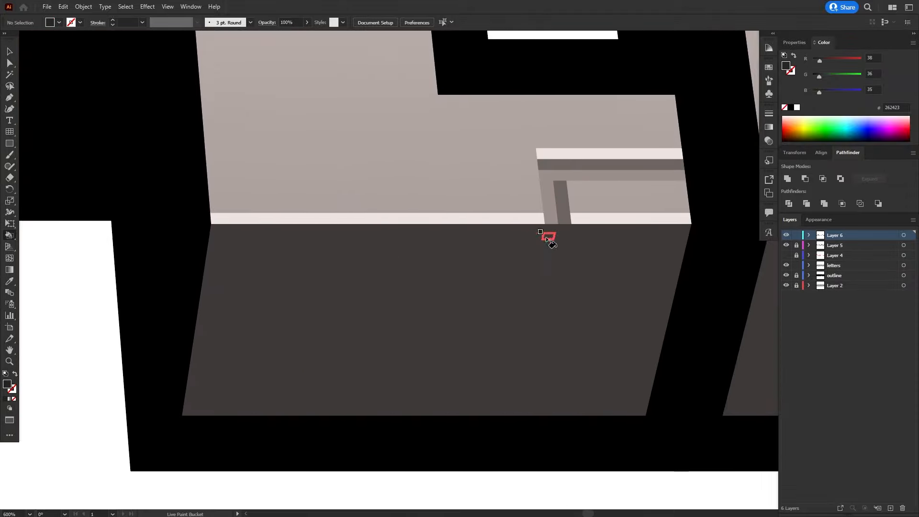
{"action": "left_click", "coordinate": [562, 236]}
{"action": "left_click_drag", "start_coordinate": [548, 236], "coordinate": [535, 296]}
{"action": "mouse_move", "coordinate": [535, 299]}
{"action": "left_mouse_down"}
{"action": "mouse_move", "coordinate": [344, 328]}
{"action": "mouse_move", "coordinate": [471, 329]}
{"action": "mouse_move", "coordinate": [370, 320]}
{"action": "left_mouse_up"}
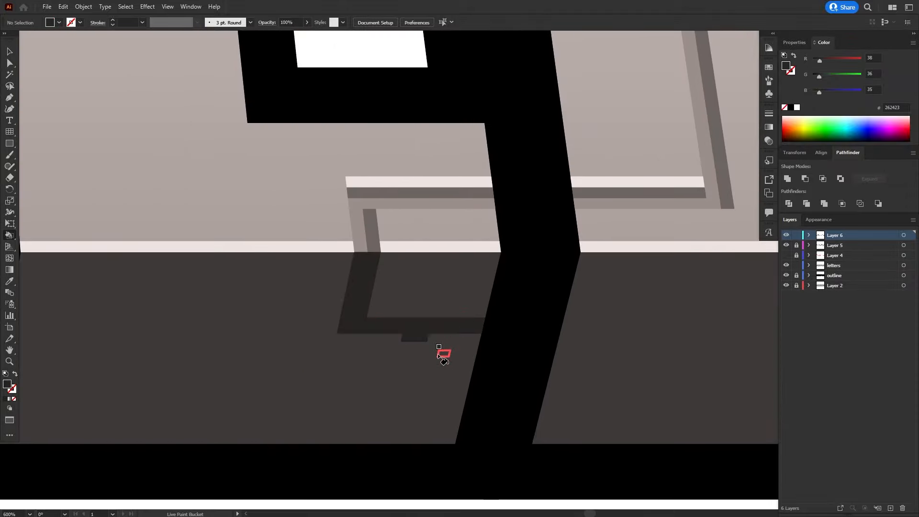
{"action": "key", "text": "slash"}
{"action": "mouse_move", "coordinate": [405, 345]}
{"action": "left_mouse_down"}
{"action": "mouse_move", "coordinate": [423, 337]}
{"action": "mouse_move", "coordinate": [364, 363]}
{"action": "left_mouse_up"}
{"action": "key", "text": "comma"}
Continue the L's crack across the E's side face with a downward turn, and add a short horizontal crack near the far edge.
{"action": "left_click_drag", "start_coordinate": [471, 337], "coordinate": [589, 340]}
{"action": "left_click_drag", "start_coordinate": [601, 377], "coordinate": [590, 386]}
{"action": "left_click_drag", "start_coordinate": [723, 386], "coordinate": [309, 336]}
{"action": "left_click_drag", "start_coordinate": [184, 348], "coordinate": [171, 348]}
{"action": "left_click_drag", "start_coordinate": [579, 349], "coordinate": [484, 351]}
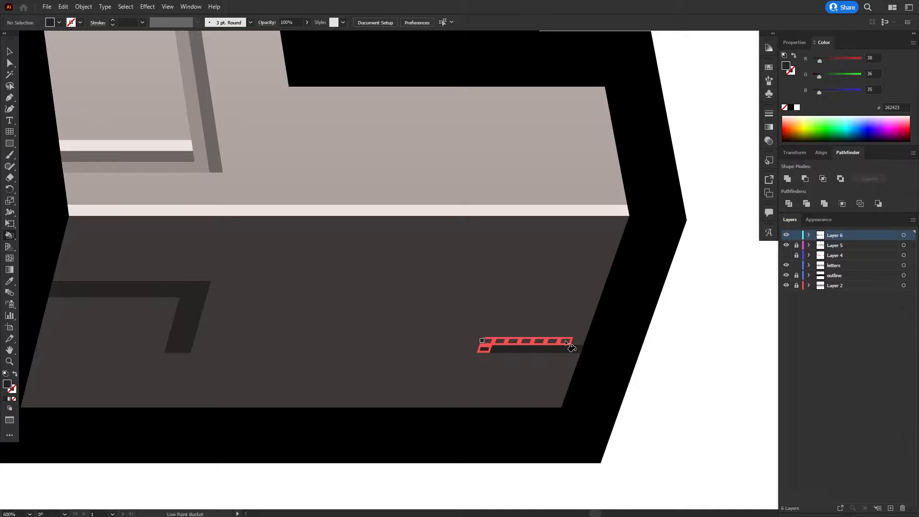
{"action": "left_click_drag", "start_coordinate": [568, 345], "coordinate": [569, 345]}
Sample the darkest shadow shade, 171615, from a crack on the reference's side faces.
{"action": "key", "text": "v"}
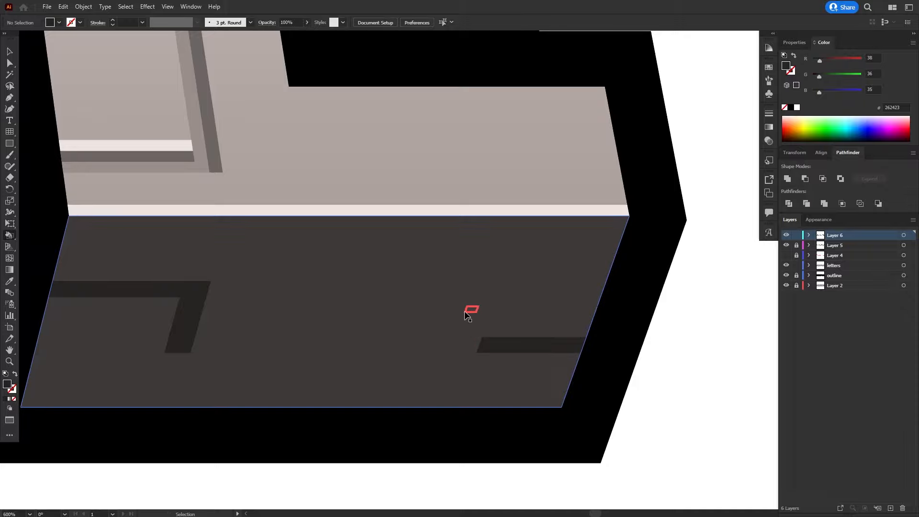
{"action": "key", "text": "ctrl+minus"}
{"action": "key", "text": "ctrl+minus"}
{"action": "key", "text": "ctrl+minus"}
{"action": "key", "text": "ctrl+minus"}
{"action": "left_click_drag", "start_coordinate": [327, 280], "coordinate": [587, 166]}
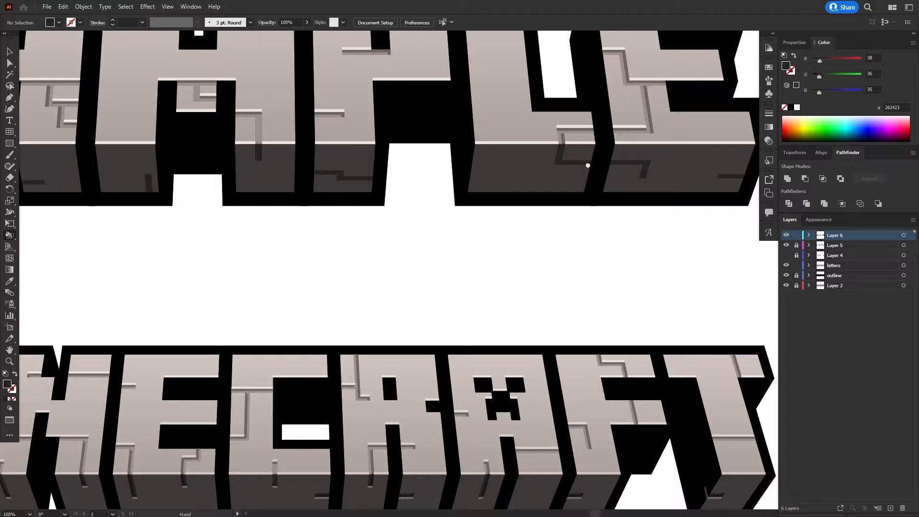
{"action": "left_click_drag", "start_coordinate": [339, 255], "coordinate": [698, 133]}
{"action": "key", "text": "ctrl+plus"}
{"action": "key", "text": "ctrl+plus"}
{"action": "key", "text": "ctrl+plus"}
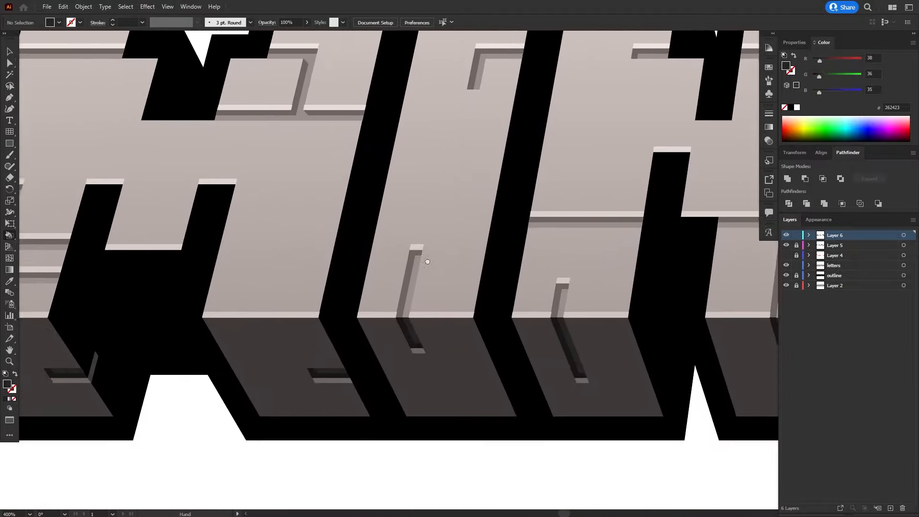
{"action": "left_click_drag", "start_coordinate": [427, 261], "coordinate": [691, 198]}
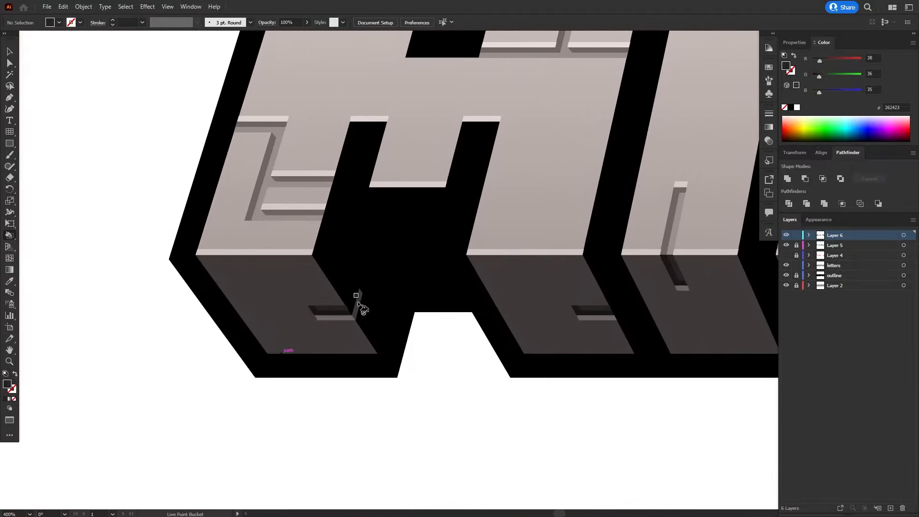
{"action": "key", "text": "ctrl+plus"}
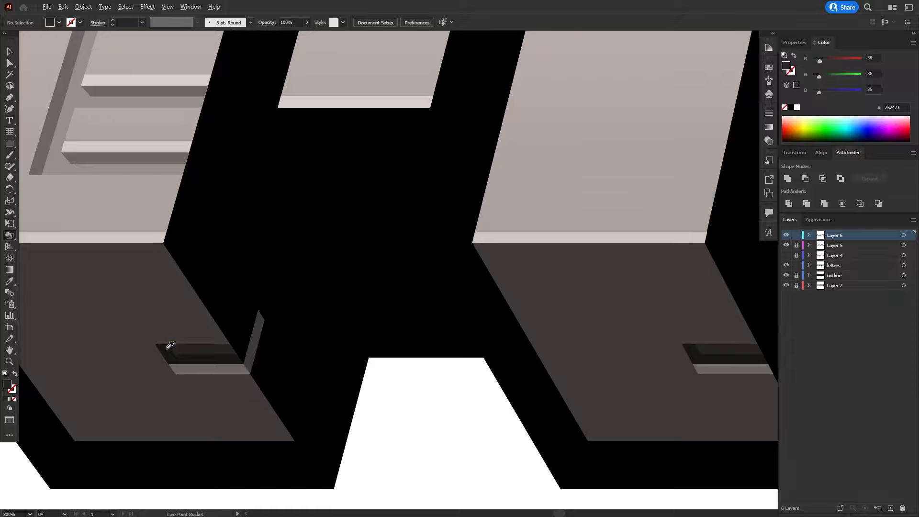
Paint 171615 shadow cells along the outer side of both cracks on the S's side face.
{"action": "key", "text": "ctrl+minus"}
{"action": "key", "text": "ctrl+minus"}
{"action": "key", "text": "ctrl+minus"}
{"action": "mouse_move", "coordinate": [564, 58]}
{"action": "left_mouse_down"}
{"action": "mouse_move", "coordinate": [355, 259]}
{"action": "mouse_move", "coordinate": [522, 335]}
{"action": "left_mouse_up"}
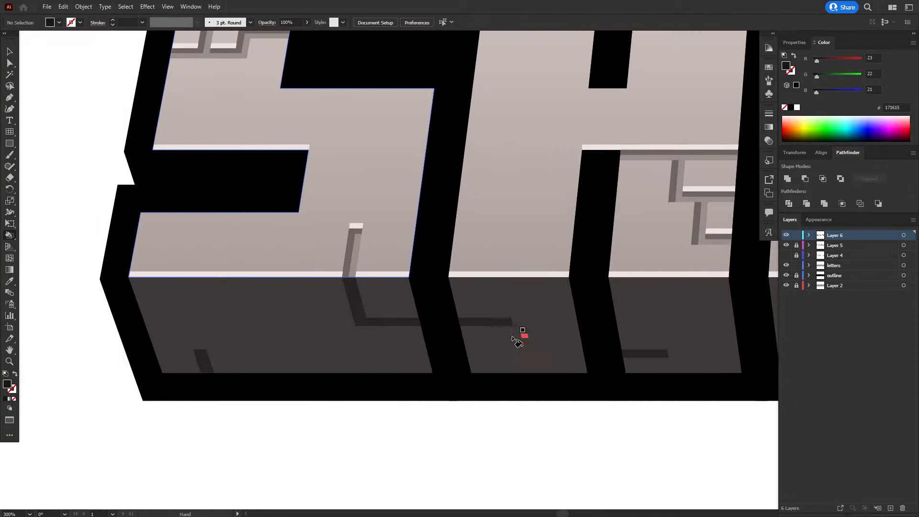
{"action": "key", "text": "ctrl+plus"}
{"action": "key", "text": "ctrl+plus"}
{"action": "mouse_move", "coordinate": [259, 294]}
{"action": "left_mouse_down"}
{"action": "mouse_move", "coordinate": [394, 241]}
{"action": "mouse_move", "coordinate": [382, 249]}
{"action": "left_mouse_up"}
{"action": "left_click_drag", "start_coordinate": [383, 258], "coordinate": [402, 316]}
{"action": "left_click_drag", "start_coordinate": [405, 319], "coordinate": [509, 324]}
{"action": "left_click_drag", "start_coordinate": [447, 318], "coordinate": [588, 291]}
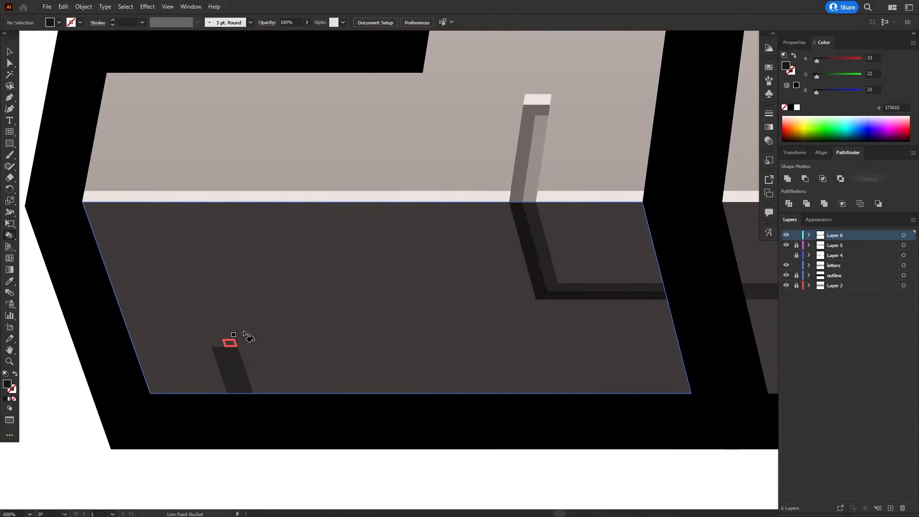
{"action": "left_click_drag", "start_coordinate": [218, 351], "coordinate": [235, 390]}
Add the 171615 shadow cells to the side-face cracks on the A and the M.
{"action": "left_click_drag", "start_coordinate": [694, 287], "coordinate": [267, 313]}
{"action": "left_click_drag", "start_coordinate": [329, 319], "coordinate": [421, 328]}
{"action": "left_click_drag", "start_coordinate": [420, 352], "coordinate": [223, 342]}
{"action": "mouse_move", "coordinate": [450, 375]}
{"action": "left_mouse_down"}
{"action": "mouse_move", "coordinate": [547, 376]}
{"action": "mouse_move", "coordinate": [92, 324]}
{"action": "left_mouse_up"}
{"action": "left_click_drag", "start_coordinate": [481, 292], "coordinate": [490, 354]}
{"action": "mouse_move", "coordinate": [766, 339]}
{"action": "left_mouse_down"}
{"action": "mouse_move", "coordinate": [383, 324]}
{"action": "mouse_move", "coordinate": [264, 383]}
{"action": "left_mouse_up"}
{"action": "left_click_drag", "start_coordinate": [442, 280], "coordinate": [253, 280]}
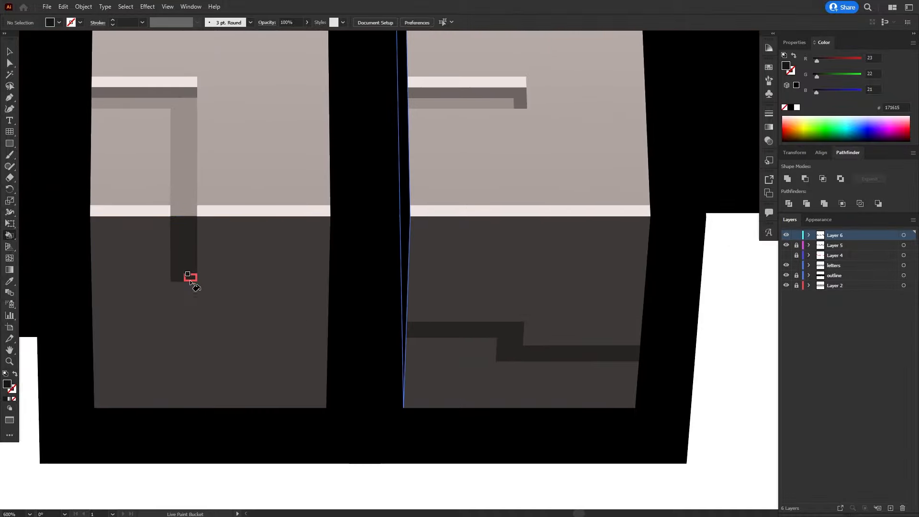
{"action": "left_click_drag", "start_coordinate": [191, 276], "coordinate": [176, 277]}
Add the 171615 shadow cells to the P's stepped crack and the L's angled crack.
{"action": "mouse_move", "coordinate": [85, 354]}
{"action": "left_mouse_down"}
{"action": "mouse_move", "coordinate": [343, 376]}
{"action": "mouse_move", "coordinate": [596, 282]}
{"action": "left_mouse_up"}
{"action": "left_click_drag", "start_coordinate": [717, 268], "coordinate": [215, 289]}
{"action": "left_click_drag", "start_coordinate": [422, 281], "coordinate": [502, 287]}
{"action": "mouse_move", "coordinate": [525, 286]}
{"action": "left_mouse_down"}
{"action": "mouse_move", "coordinate": [568, 294]}
{"action": "mouse_move", "coordinate": [525, 302]}
{"action": "mouse_move", "coordinate": [640, 307]}
{"action": "left_mouse_up"}
{"action": "left_click_drag", "start_coordinate": [717, 294], "coordinate": [248, 315]}
{"action": "left_click_drag", "start_coordinate": [694, 316], "coordinate": [236, 305]}
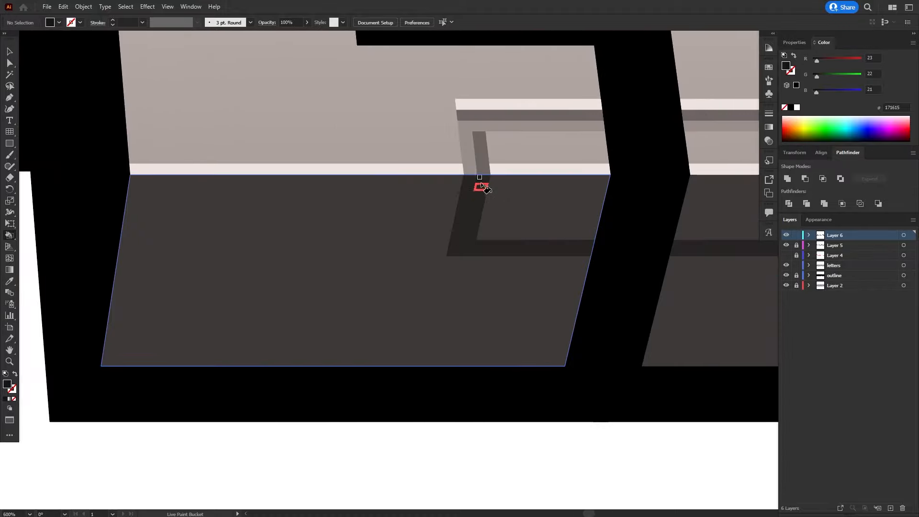
{"action": "left_click_drag", "start_coordinate": [481, 187], "coordinate": [468, 237]}
{"action": "left_click_drag", "start_coordinate": [452, 251], "coordinate": [585, 254]}
Add the 171615 shadow cells to the E's angled crack and to the short crack near its far edge.
{"action": "left_click_drag", "start_coordinate": [728, 295], "coordinate": [375, 322]}
{"action": "left_click_drag", "start_coordinate": [325, 280], "coordinate": [440, 280]}
{"action": "mouse_move", "coordinate": [474, 274]}
{"action": "left_mouse_down"}
{"action": "mouse_move", "coordinate": [486, 338]}
{"action": "mouse_move", "coordinate": [481, 286]}
{"action": "mouse_move", "coordinate": [478, 350]}
{"action": "mouse_move", "coordinate": [494, 341]}
{"action": "mouse_move", "coordinate": [476, 335]}
{"action": "left_mouse_up"}
{"action": "key", "text": "period"}
{"action": "key", "text": "slash"}
{"action": "key", "text": "comma"}
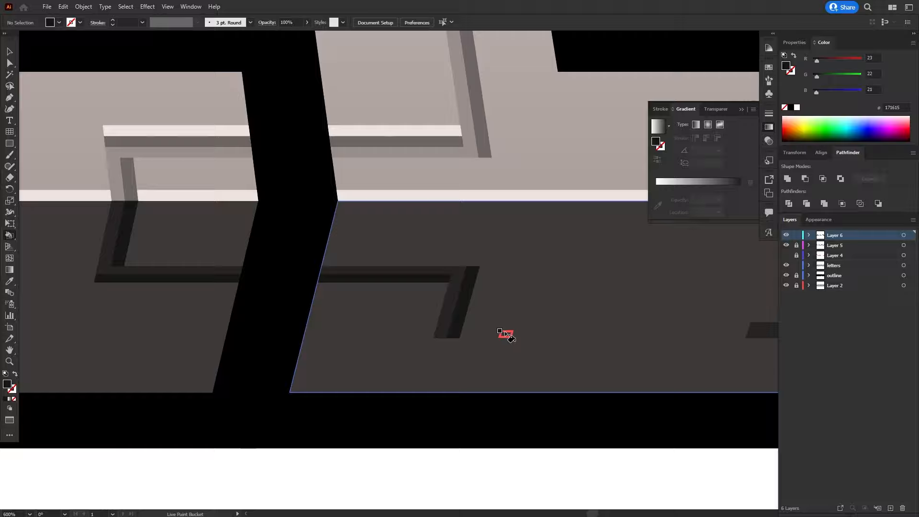
{"action": "left_click_drag", "start_coordinate": [526, 310], "coordinate": [203, 334]}
{"action": "left_click_drag", "start_coordinate": [427, 358], "coordinate": [517, 364]}
Sample the crack highlight colour 6B6562 from the reference's side faces.
{"action": "scroll", "coordinate": [508, 373], "scroll_direction": "down", "scroll_amount": 6}
{"action": "scroll", "coordinate": [328, 393], "scroll_direction": "up", "scroll_amount": 5}
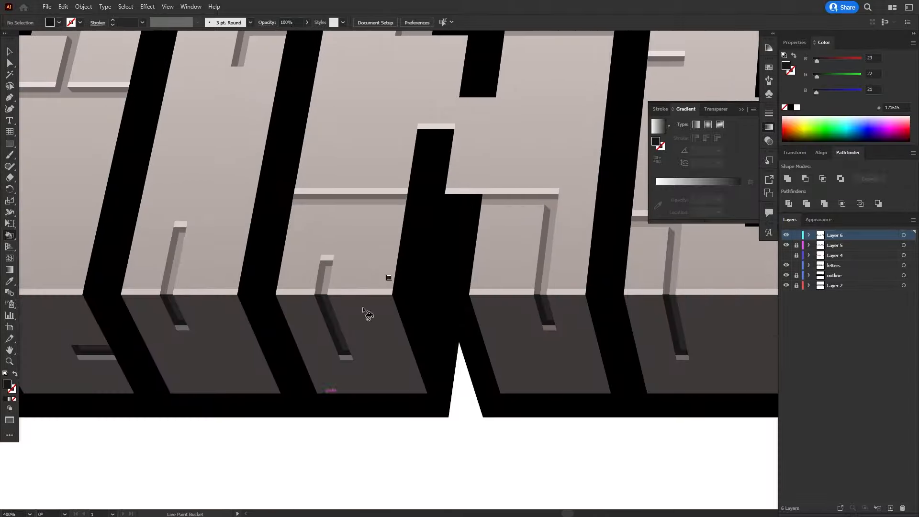
{"action": "left_click", "coordinate": [345, 356], "text": "alt"}
Paint 6B6562 highlight cells beneath the horizontal crack running across the S and the A's left leg.
{"action": "key", "text": "ctrl+minus"}
{"action": "key", "text": "ctrl+minus"}
{"action": "key", "text": "ctrl+minus"}
{"action": "left_click_drag", "start_coordinate": [335, 57], "coordinate": [378, 287]}
{"action": "key", "text": "ctrl+equal"}
{"action": "key", "text": "ctrl+equal"}
{"action": "key", "text": "ctrl+equal"}
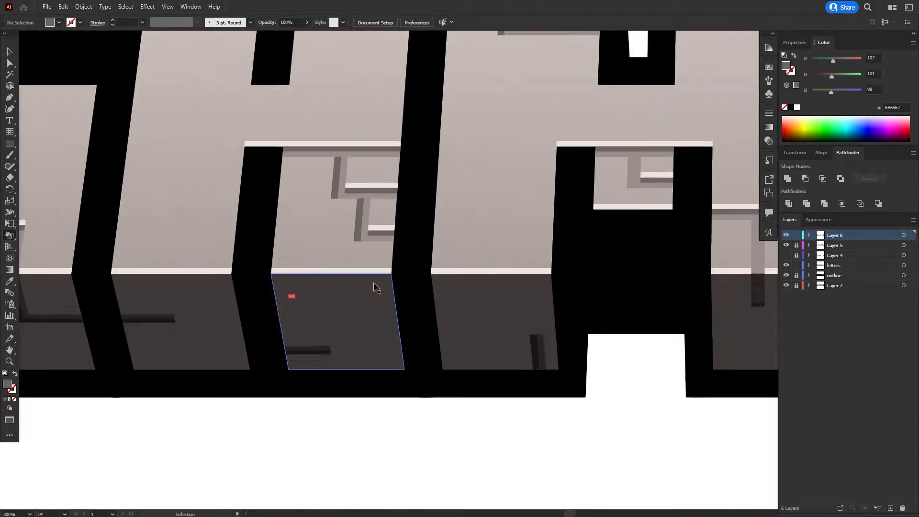
{"action": "left_click_drag", "start_coordinate": [288, 296], "coordinate": [636, 232]}
{"action": "left_click_drag", "start_coordinate": [224, 281], "coordinate": [307, 282]}
{"action": "left_click_drag", "start_coordinate": [365, 281], "coordinate": [429, 280]}
{"action": "left_click_drag", "start_coordinate": [517, 282], "coordinate": [367, 283]}
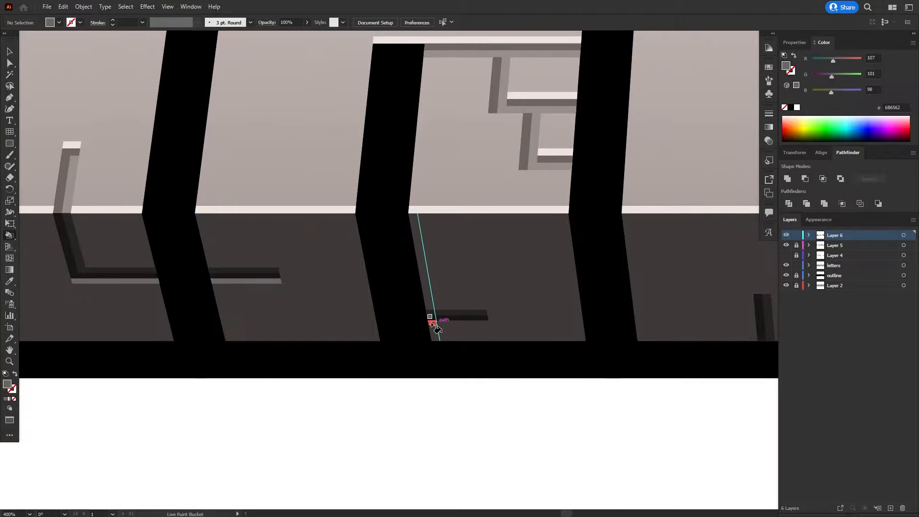
Paint 6B6562 highlight cells beneath the side-face cracks on the A's right leg, the M's right leg and the P.
{"action": "left_click_drag", "start_coordinate": [433, 325], "coordinate": [488, 326]}
{"action": "left_click_drag", "start_coordinate": [590, 343], "coordinate": [216, 336]}
{"action": "left_click_drag", "start_coordinate": [687, 254], "coordinate": [474, 249]}
{"action": "left_click", "coordinate": [473, 248]}
{"action": "mouse_move", "coordinate": [623, 285]}
{"action": "left_mouse_down"}
{"action": "mouse_move", "coordinate": [404, 282]}
{"action": "mouse_move", "coordinate": [458, 283]}
{"action": "mouse_move", "coordinate": [394, 294]}
{"action": "left_mouse_up"}
{"action": "left_click_drag", "start_coordinate": [376, 300], "coordinate": [469, 301]}
{"action": "left_click_drag", "start_coordinate": [587, 335], "coordinate": [233, 321]}
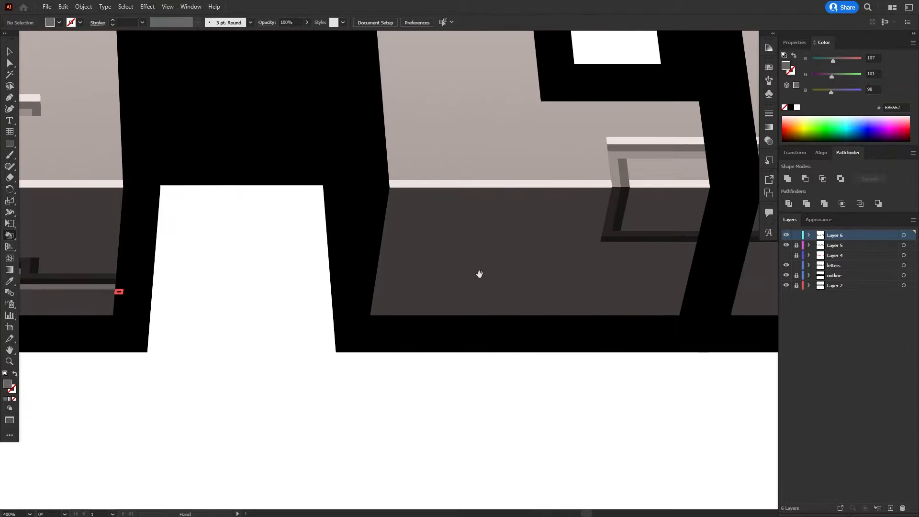
{"action": "key", "text": "alt+Tab"}
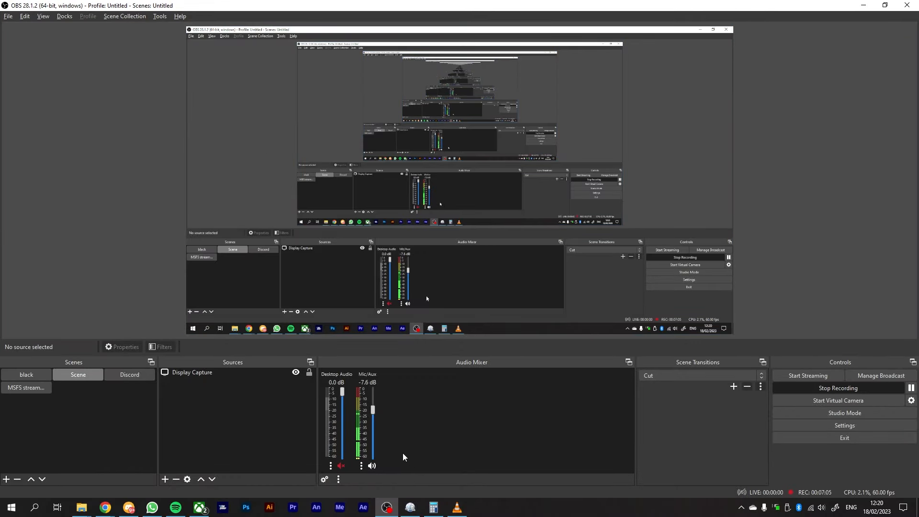
{"action": "key", "text": "alt+Tab"}
Sample the darker crack shadow colour from the S's side-face crack and paint it along the lower segment of the P's side-face crack.
{"action": "double_click", "coordinate": [8, 384]}
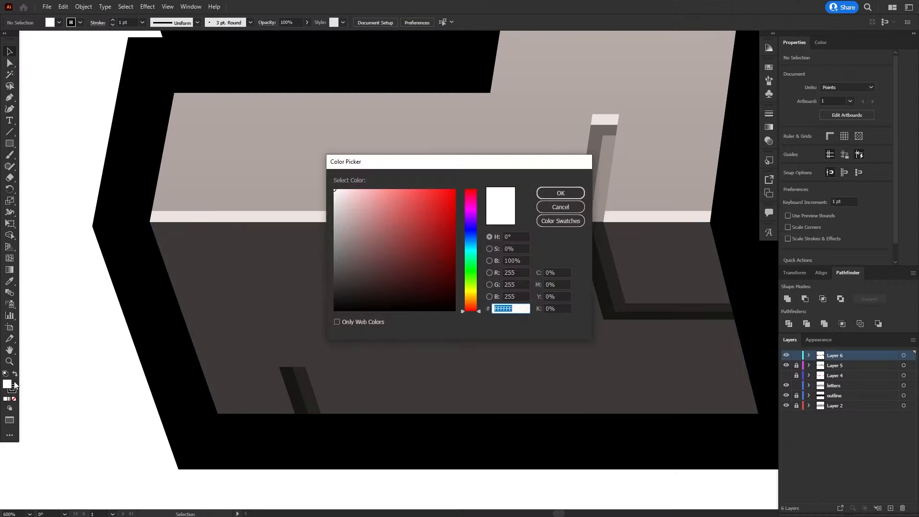
{"action": "left_click", "coordinate": [563, 207]}
{"action": "key", "text": "i"}
{"action": "left_click", "coordinate": [601, 282]}
{"action": "left_click_drag", "start_coordinate": [521, 324], "coordinate": [124, 292]}
{"action": "left_click_drag", "start_coordinate": [526, 361], "coordinate": [111, 353]}
{"action": "mouse_move", "coordinate": [693, 320]}
{"action": "left_mouse_down"}
{"action": "mouse_move", "coordinate": [323, 347]}
{"action": "mouse_move", "coordinate": [397, 338]}
{"action": "left_mouse_up"}
{"action": "key", "text": "k"}
{"action": "mouse_move", "coordinate": [421, 329]}
{"action": "left_mouse_down"}
{"action": "mouse_move", "coordinate": [422, 344]}
{"action": "mouse_move", "coordinate": [538, 360]}
{"action": "left_mouse_up"}
Paint the darker shadow cells down the upright part and along the horizontal part of the L's side-face crack.
{"action": "left_click_drag", "start_coordinate": [752, 346], "coordinate": [437, 326]}
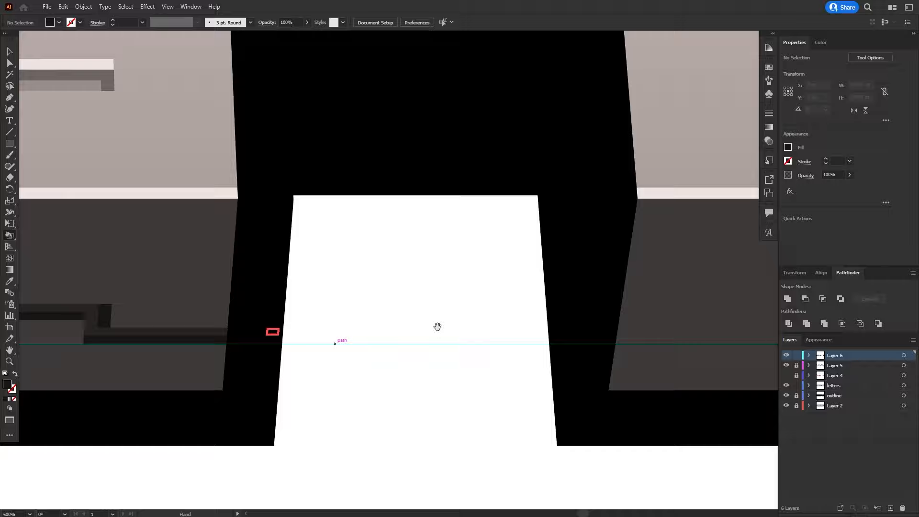
{"action": "left_click_drag", "start_coordinate": [717, 306], "coordinate": [269, 297]}
{"action": "left_click_drag", "start_coordinate": [543, 190], "coordinate": [531, 250]}
{"action": "left_click_drag", "start_coordinate": [509, 266], "coordinate": [640, 269]}
Paint the darker shadow cells along the E's angled side-face crack and the short crack near its far edge.
{"action": "left_click_drag", "start_coordinate": [747, 244], "coordinate": [373, 294]}
{"action": "left_click_drag", "start_coordinate": [362, 316], "coordinate": [486, 317]}
{"action": "left_click_drag", "start_coordinate": [510, 307], "coordinate": [493, 374]}
{"action": "left_click_drag", "start_coordinate": [718, 361], "coordinate": [388, 311]}
{"action": "left_click_drag", "start_coordinate": [464, 324], "coordinate": [552, 323]}
Sample the crack highlight colour 6B6562 from the side face of the first M in the MINECRAFT reference.
{"action": "key", "text": "ctrl+minus"}
{"action": "key", "text": "ctrl+minus"}
{"action": "left_click_drag", "start_coordinate": [181, 334], "coordinate": [660, 315]}
{"action": "left_click_drag", "start_coordinate": [215, 256], "coordinate": [754, 253]}
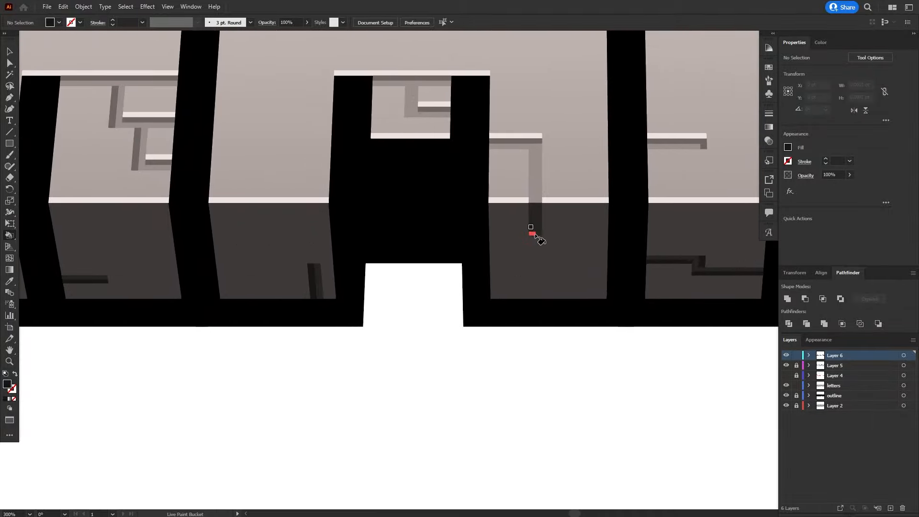
{"action": "key", "text": "ctrl+minus"}
{"action": "key", "text": "ctrl+minus"}
{"action": "key", "text": "ctrl+minus"}
{"action": "left_click_drag", "start_coordinate": [512, 332], "coordinate": [682, 245]}
{"action": "key", "text": "ctrl+plus"}
{"action": "key", "text": "ctrl+plus"}
{"action": "key", "text": "ctrl+plus"}
{"action": "left_click_drag", "start_coordinate": [391, 372], "coordinate": [624, 90]}
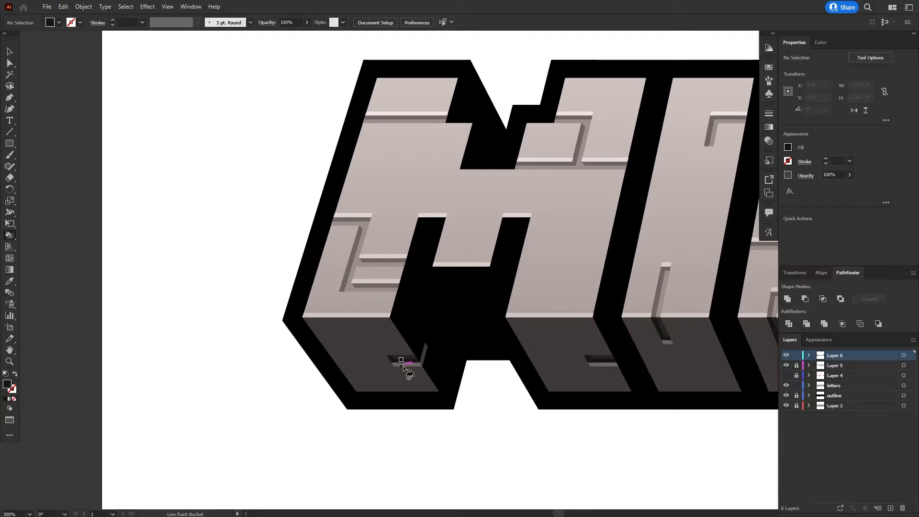
{"action": "key", "text": "ctrl+plus"}
{"action": "key", "text": "ctrl+plus"}
{"action": "left_click_drag", "start_coordinate": [392, 371], "coordinate": [404, 267]}
{"action": "left_click", "coordinate": [374, 356], "text": "alt"}
Paint 6B6562 highlight cells beneath the side-face crack running across the S and the A's left leg.
{"action": "key", "text": "ctrl+minus"}
{"action": "key", "text": "ctrl+minus"}
{"action": "key", "text": "ctrl+minus"}
{"action": "left_click_drag", "start_coordinate": [343, 67], "coordinate": [191, 449]}
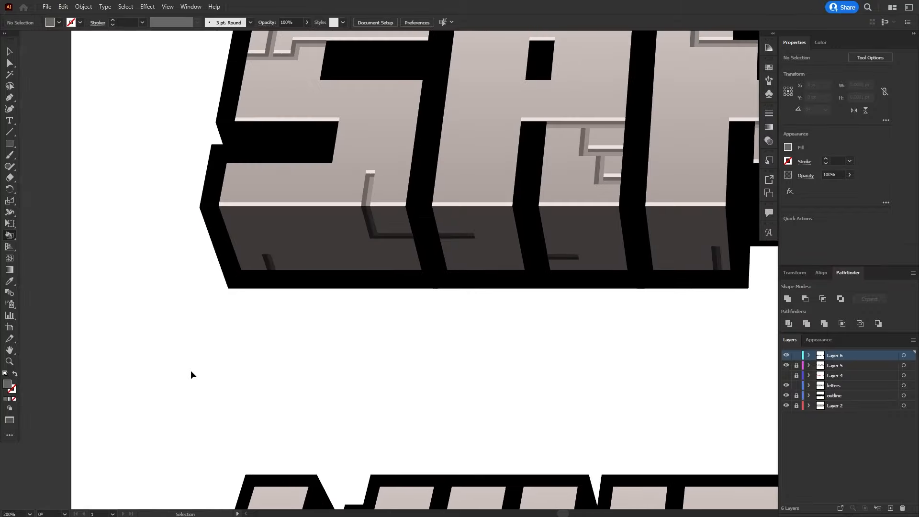
{"action": "key", "text": "ctrl+plus"}
{"action": "key", "text": "ctrl+plus"}
{"action": "key", "text": "ctrl+plus"}
{"action": "left_click_drag", "start_coordinate": [325, 177], "coordinate": [369, 254]}
{"action": "left_click", "coordinate": [372, 258]}
{"action": "left_click_drag", "start_coordinate": [575, 266], "coordinate": [390, 272]}
{"action": "left_click_drag", "start_coordinate": [407, 263], "coordinate": [496, 265]}
{"action": "key", "text": "ctrl+z"}
Paint 6B6562 highlight cells beneath the side-face cracks on the A's right leg and the M's right leg.
{"action": "left_click_drag", "start_coordinate": [732, 315], "coordinate": [393, 323]}
{"action": "left_click_drag", "start_coordinate": [393, 332], "coordinate": [493, 339]}
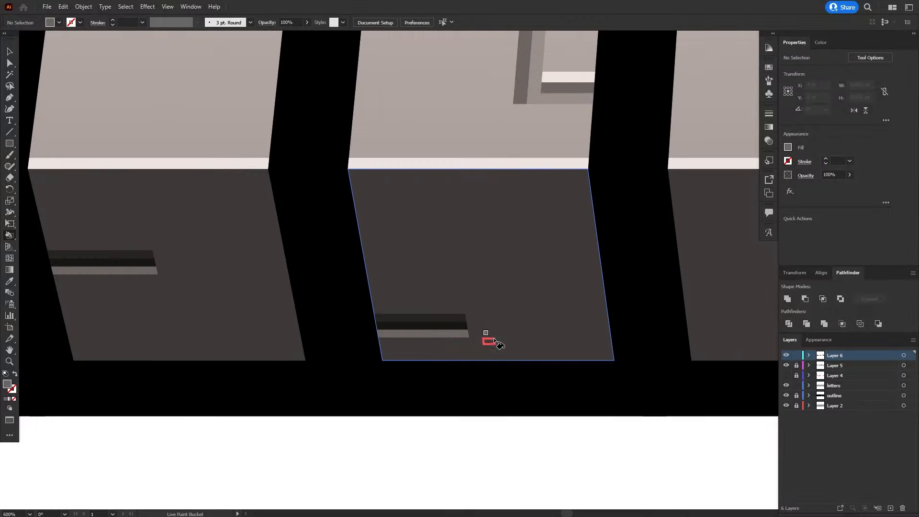
{"action": "left_click_drag", "start_coordinate": [693, 335], "coordinate": [325, 303]}
{"action": "left_click_drag", "start_coordinate": [650, 317], "coordinate": [192, 362]}
{"action": "left_click_drag", "start_coordinate": [487, 251], "coordinate": [503, 250]}
Paint 6B6562 highlight cells beneath the stepped side-face crack on the P and the horizontal part of the L's crack.
{"action": "mouse_move", "coordinate": [688, 327]}
{"action": "left_mouse_down"}
{"action": "mouse_move", "coordinate": [312, 335]}
{"action": "mouse_move", "coordinate": [426, 312]}
{"action": "mouse_move", "coordinate": [567, 313]}
{"action": "left_mouse_up"}
{"action": "left_click_drag", "start_coordinate": [535, 323], "coordinate": [272, 297]}
{"action": "left_click_drag", "start_coordinate": [171, 307], "coordinate": [301, 311]}
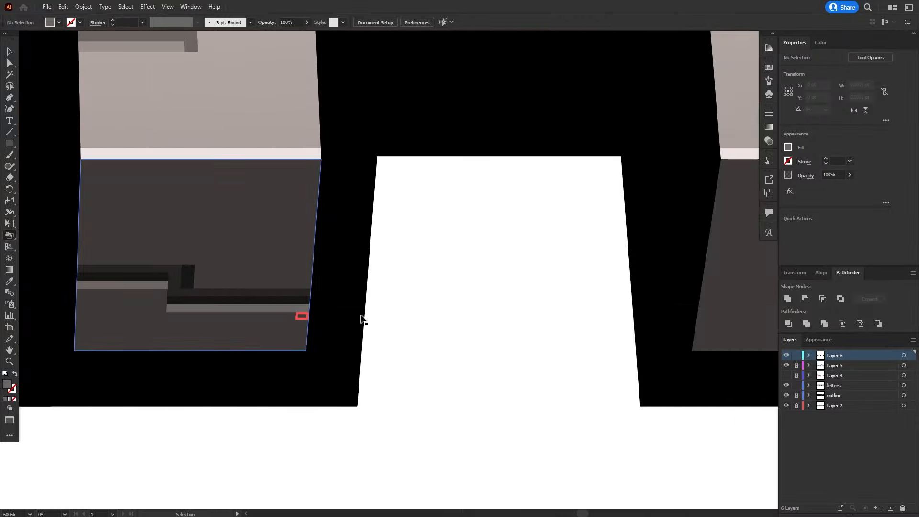
{"action": "left_click_drag", "start_coordinate": [593, 297], "coordinate": [14, 323]}
{"action": "left_click_drag", "start_coordinate": [498, 273], "coordinate": [589, 281]}
{"action": "key", "text": "ctrl+z"}
{"action": "key", "text": "."}
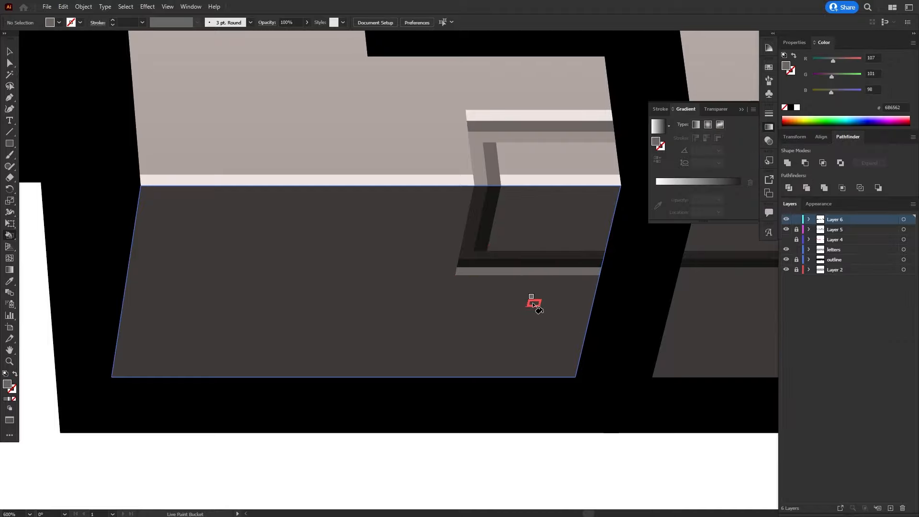
Paint 6B6562 highlight cells beneath the E's angled side-face crack, at its lower end, and under the short crack near the far edge.
{"action": "mouse_move", "coordinate": [534, 252]}
{"action": "left_mouse_down"}
{"action": "mouse_move", "coordinate": [486, 269]}
{"action": "mouse_move", "coordinate": [73, 317]}
{"action": "left_mouse_up"}
{"action": "mouse_move", "coordinate": [223, 339]}
{"action": "left_mouse_down"}
{"action": "mouse_move", "coordinate": [322, 334]}
{"action": "mouse_move", "coordinate": [252, 340]}
{"action": "left_mouse_up"}
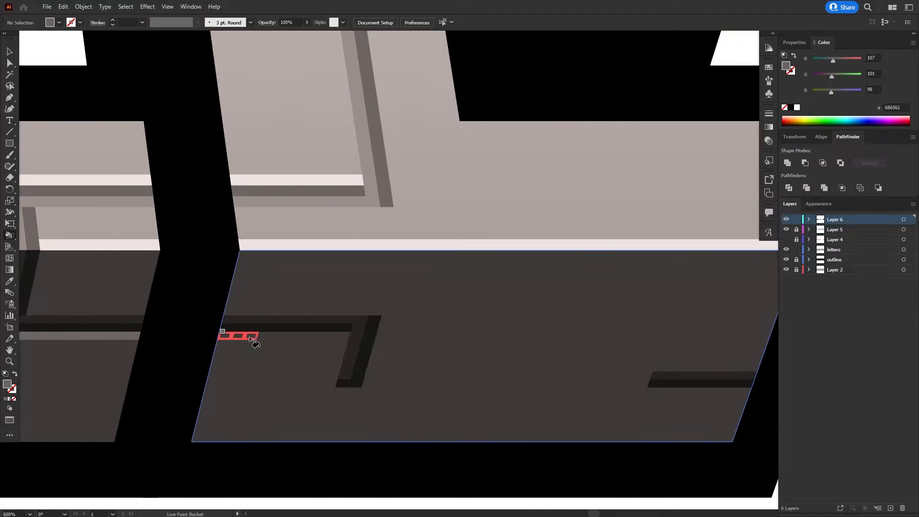
{"action": "left_click", "coordinate": [344, 385]}
{"action": "left_click_drag", "start_coordinate": [652, 391], "coordinate": [742, 393]}
Compare the SAMPLE lettering's edge highlights and cracks with the MINECRAFT reference, both as a whole and up close.
{"action": "key", "text": "ctrl+0"}
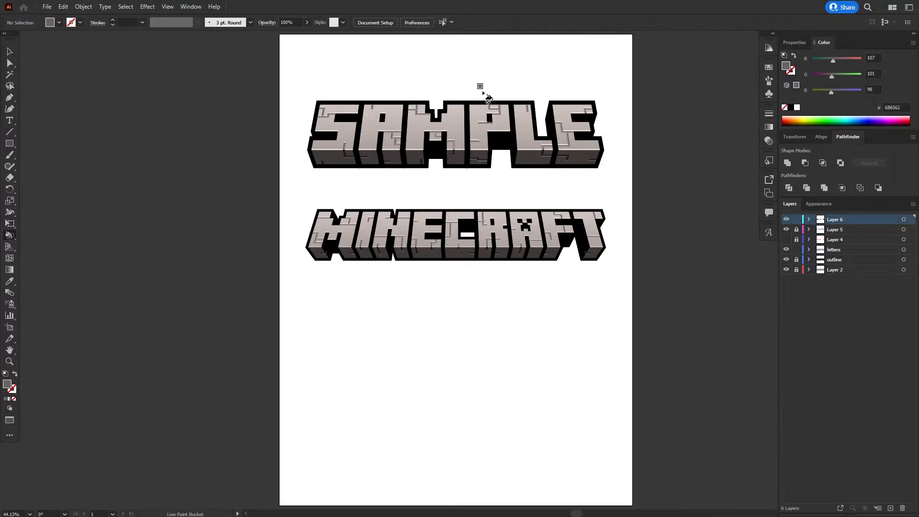
{"action": "key", "text": "ctrl+1"}
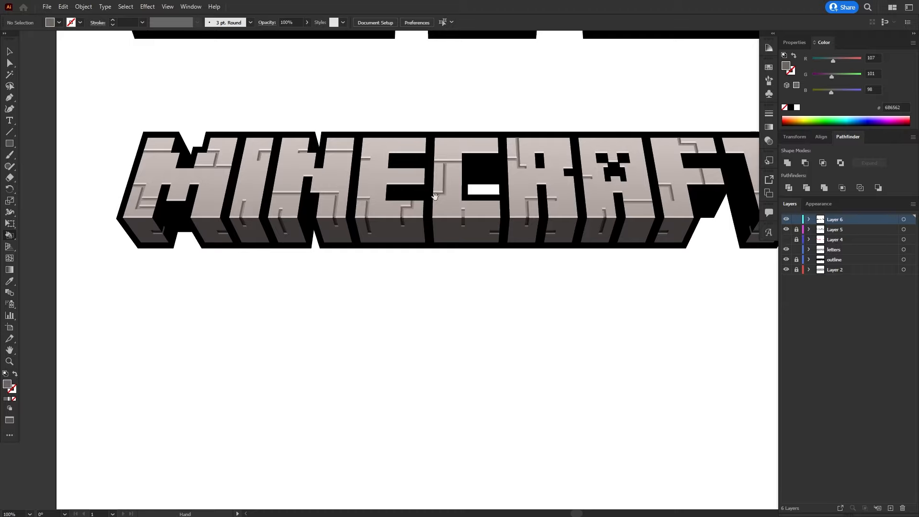
{"action": "mouse_move", "coordinate": [448, 119]}
{"action": "left_mouse_down"}
{"action": "mouse_move", "coordinate": [418, 239]}
{"action": "mouse_move", "coordinate": [360, 337]}
{"action": "left_mouse_up"}
{"action": "mouse_move", "coordinate": [404, 247]}
{"action": "left_mouse_down"}
{"action": "mouse_move", "coordinate": [411, 263]}
{"action": "mouse_move", "coordinate": [440, 274]}
{"action": "left_mouse_up"}
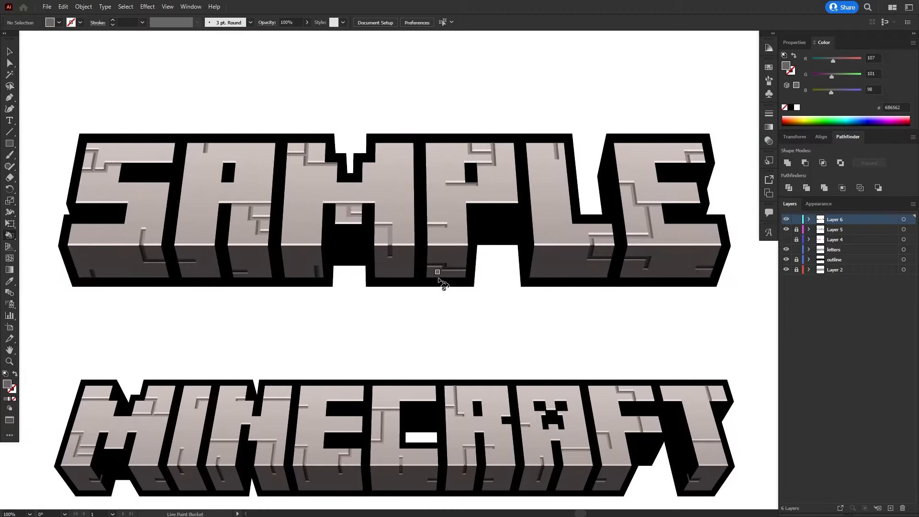
{"action": "key", "text": "v"}
{"action": "left_click_drag", "start_coordinate": [400, 333], "coordinate": [408, 321]}
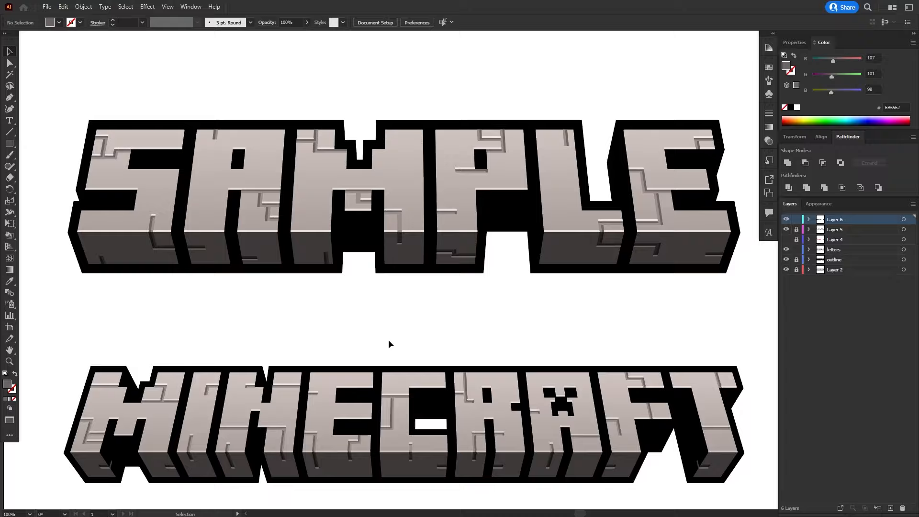
{"action": "left_click_drag", "start_coordinate": [407, 334], "coordinate": [478, 370]}
{"action": "scroll", "coordinate": [395, 355], "scroll_direction": "up", "scroll_amount": 5}
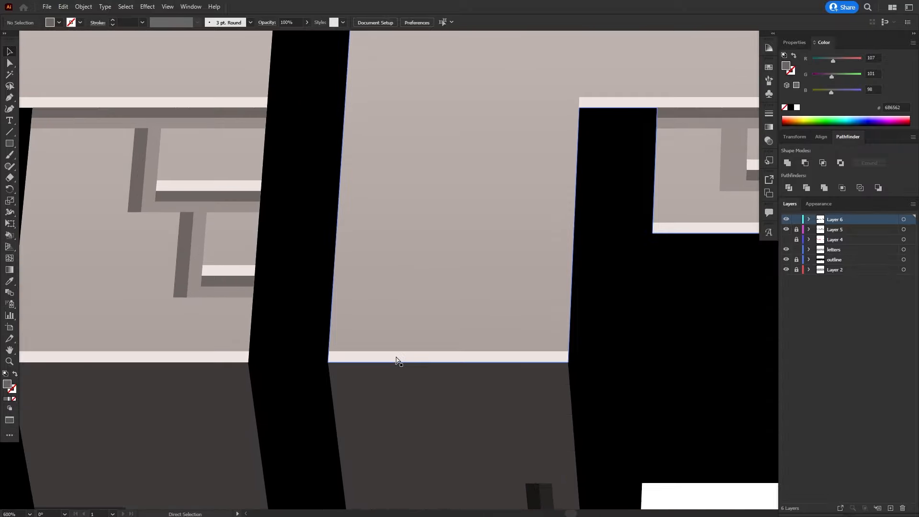
{"action": "scroll", "coordinate": [437, 328], "scroll_direction": "down", "scroll_amount": 5}
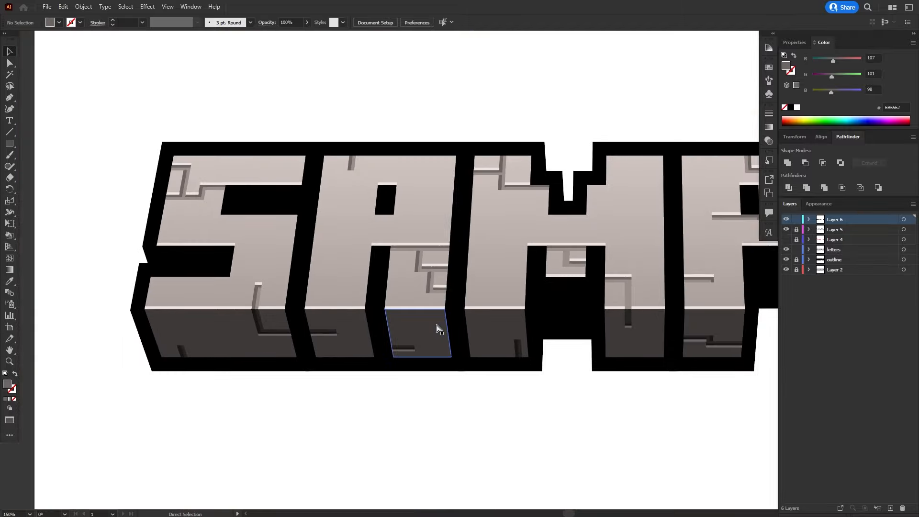
{"action": "scroll", "coordinate": [437, 328], "scroll_direction": "down", "scroll_amount": 2}
{"action": "left_click_drag", "start_coordinate": [311, 377], "coordinate": [243, 329]}
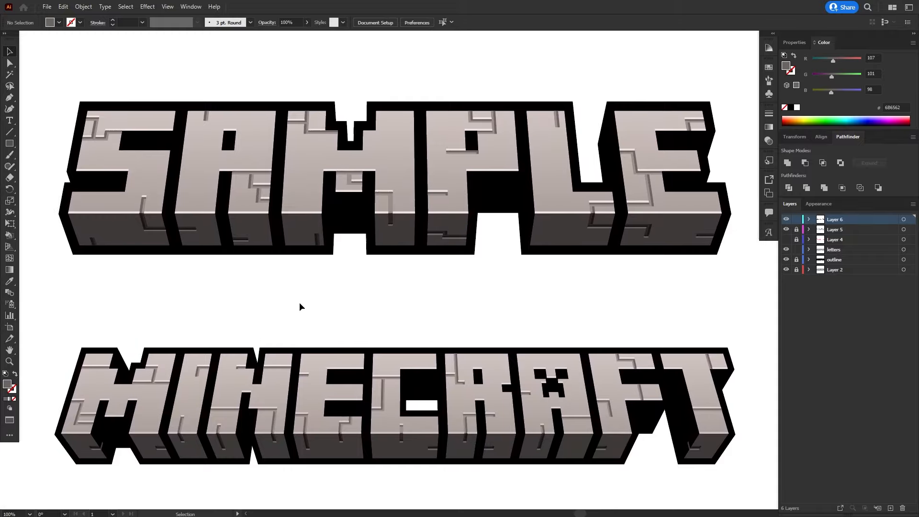
{"action": "left_click_drag", "start_coordinate": [301, 301], "coordinate": [298, 321]}
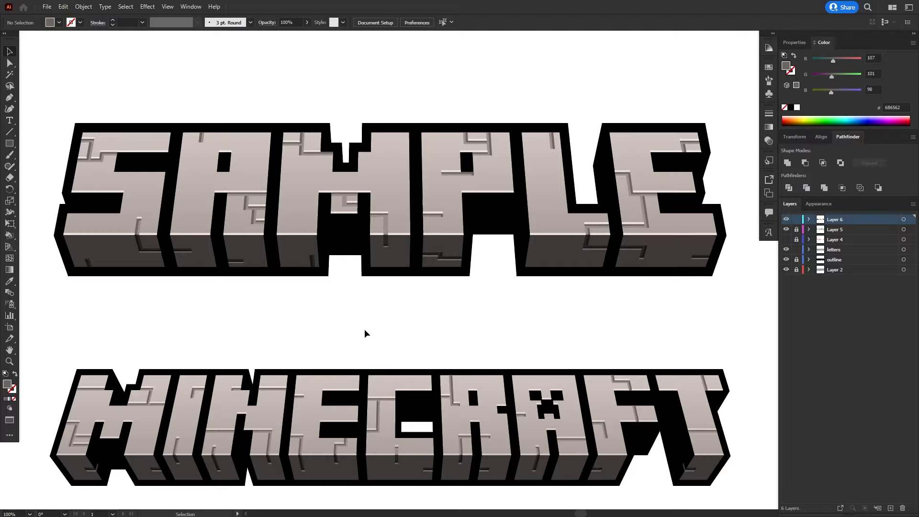
{"action": "mouse_move", "coordinate": [363, 321]}
{"action": "left_mouse_down"}
{"action": "mouse_move", "coordinate": [374, 383]}
{"action": "mouse_move", "coordinate": [353, 332]}
{"action": "left_mouse_up"}
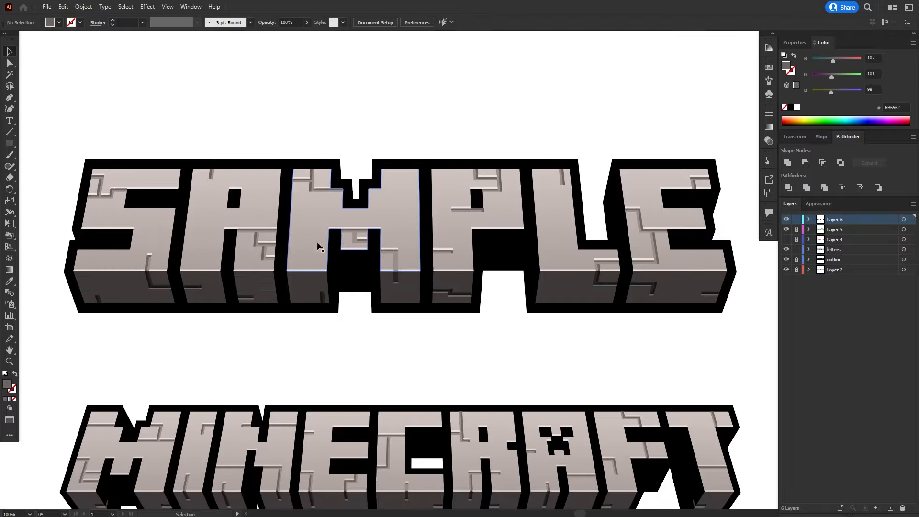
Examine the front and side-face cracks around the A, M and P at close range against the reference lettering.
{"action": "key", "text": "ctrl+plus"}
{"action": "key", "text": "ctrl+plus"}
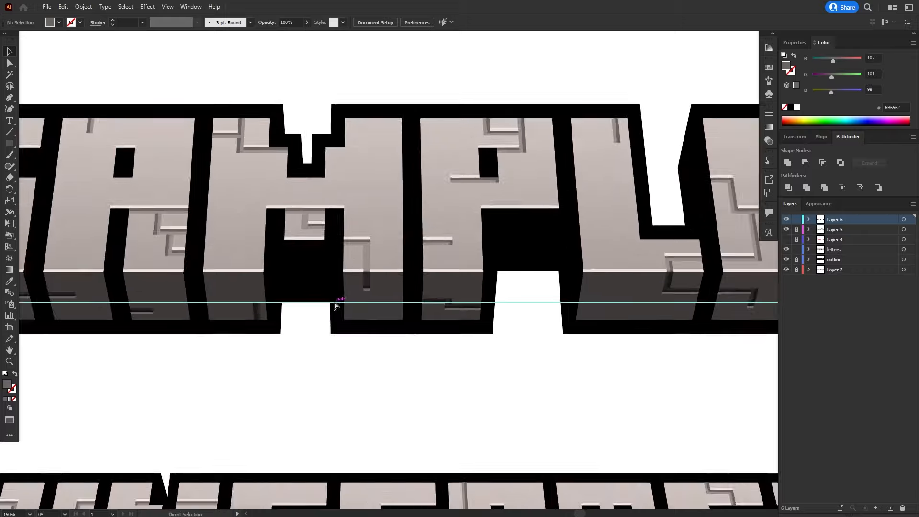
{"action": "left_click_drag", "start_coordinate": [313, 273], "coordinate": [408, 354]}
{"action": "left_click_drag", "start_coordinate": [362, 300], "coordinate": [393, 328]}
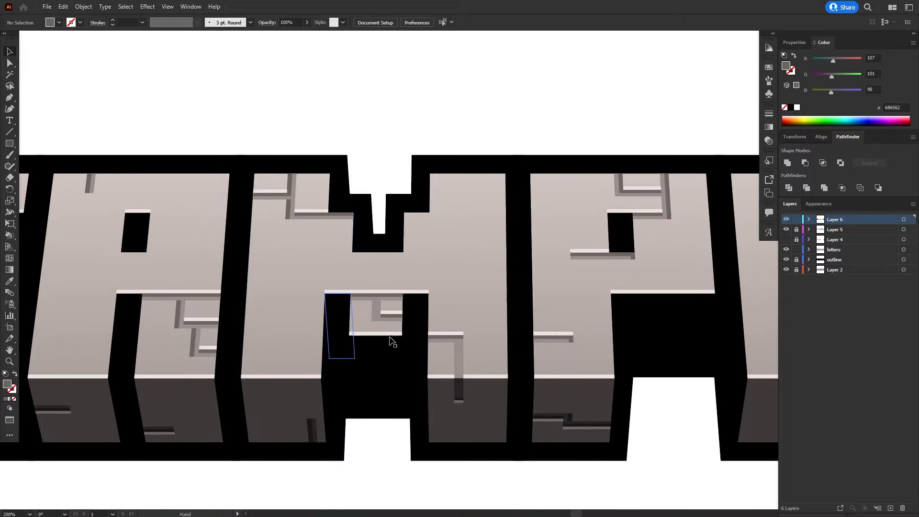
{"action": "key", "text": "ctrl+minus"}
{"action": "key", "text": "ctrl+minus"}
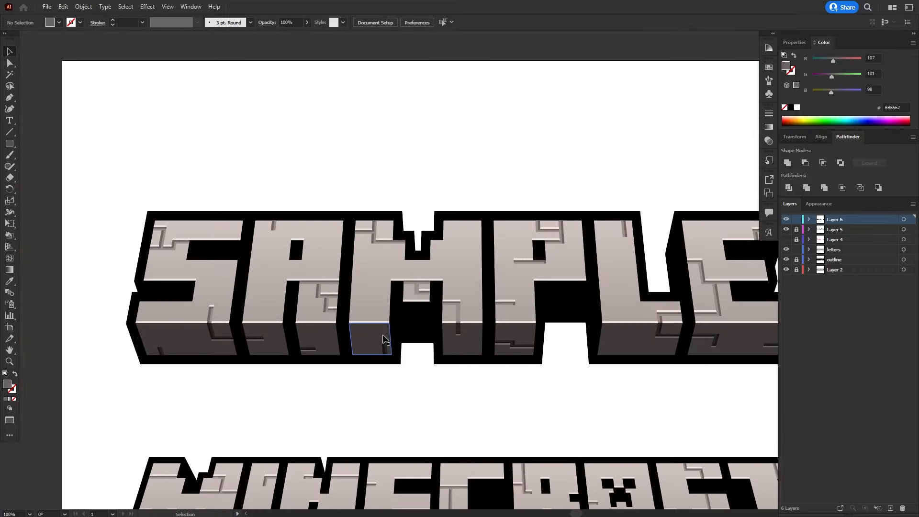
{"action": "left_click_drag", "start_coordinate": [365, 251], "coordinate": [296, 236]}
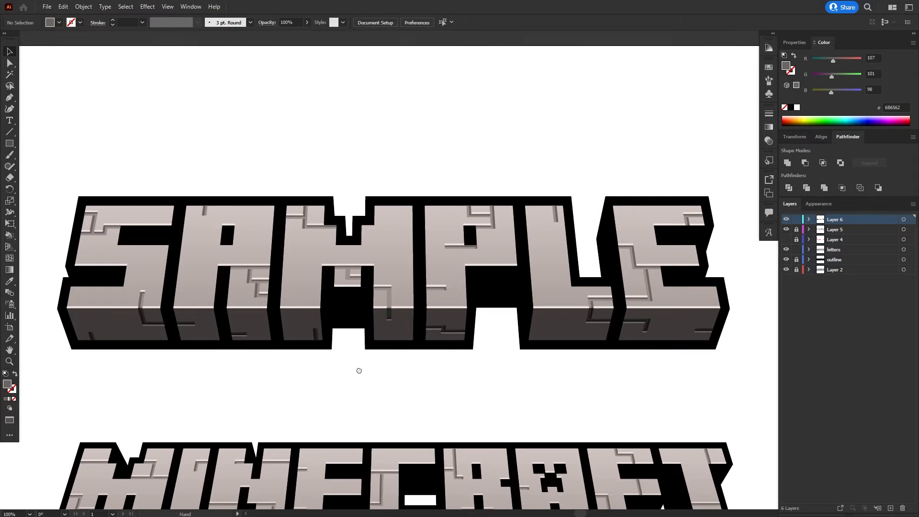
{"action": "left_click_drag", "start_coordinate": [359, 371], "coordinate": [342, 270]}
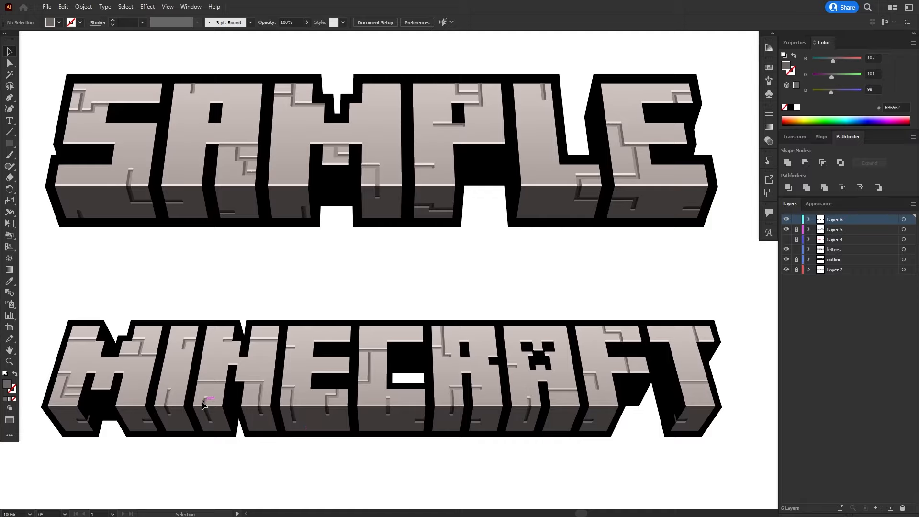
{"action": "key", "text": "ctrl+plus"}
{"action": "left_click_drag", "start_coordinate": [341, 295], "coordinate": [541, 273]}
{"action": "left_click_drag", "start_coordinate": [389, 247], "coordinate": [477, 429]}
{"action": "left_click_drag", "start_coordinate": [372, 301], "coordinate": [252, 364]}
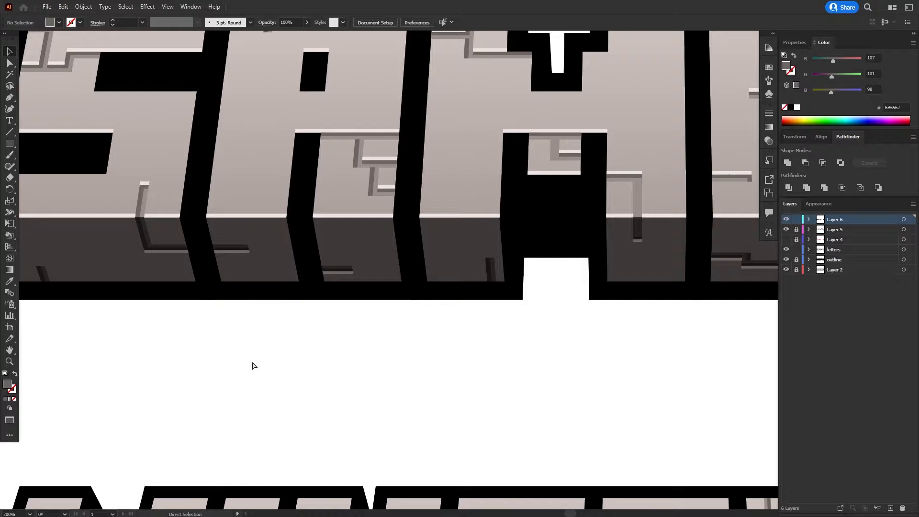
{"action": "key", "text": "ctrl+minus"}
{"action": "key", "text": "ctrl+minus"}
{"action": "left_click_drag", "start_coordinate": [492, 263], "coordinate": [396, 338]}
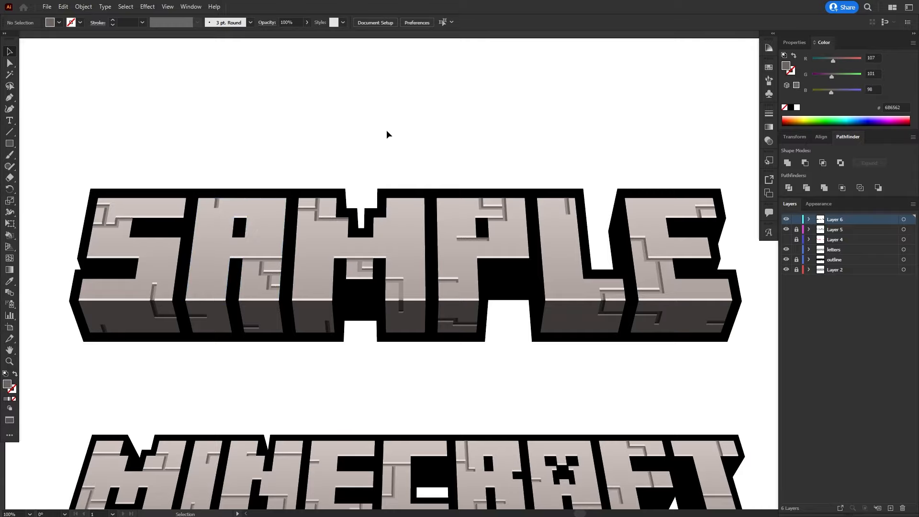
{"action": "left_click_drag", "start_coordinate": [471, 172], "coordinate": [439, 96]}
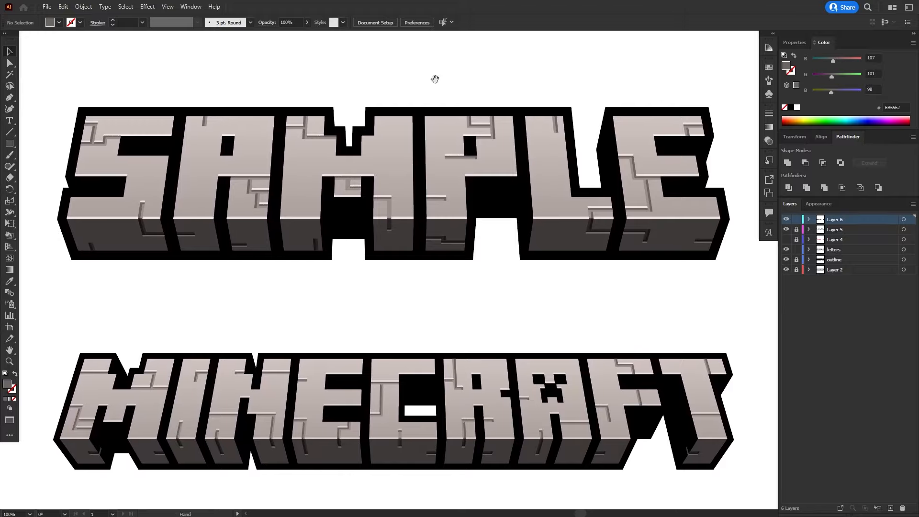
{"action": "mouse_move", "coordinate": [434, 78]}
{"action": "left_mouse_down"}
{"action": "mouse_move", "coordinate": [435, 86]}
{"action": "mouse_move", "coordinate": [437, 76]}
{"action": "left_mouse_up"}
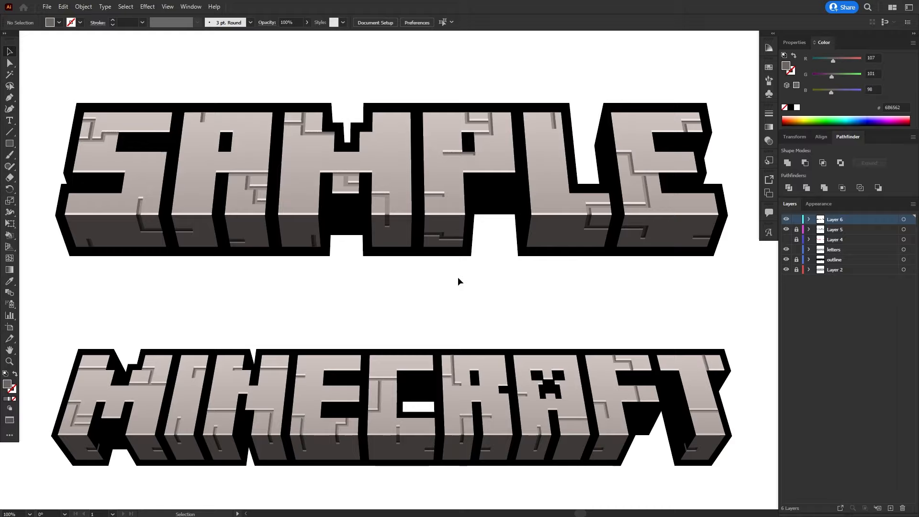
{"action": "mouse_move", "coordinate": [497, 290]}
{"action": "left_mouse_down"}
{"action": "mouse_move", "coordinate": [498, 277]}
{"action": "mouse_move", "coordinate": [501, 284]}
{"action": "left_mouse_up"}
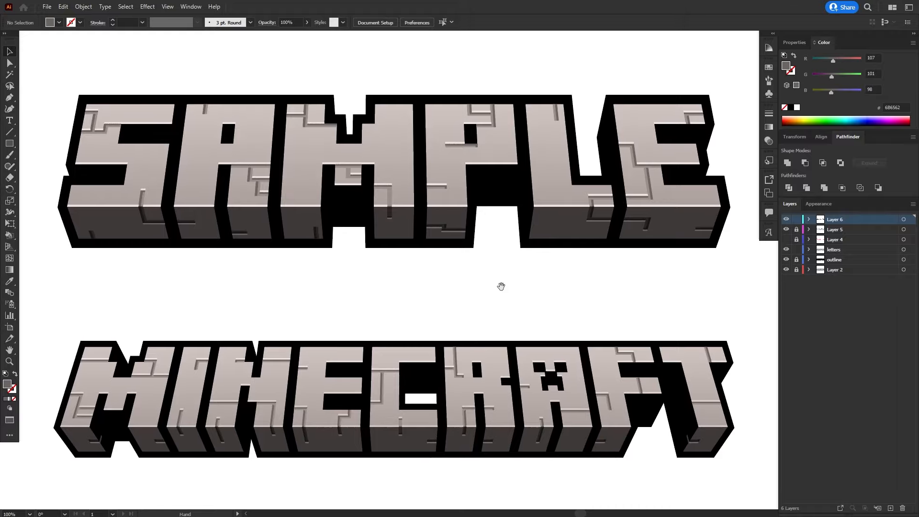
{"action": "left_click_drag", "start_coordinate": [498, 251], "coordinate": [504, 274]}
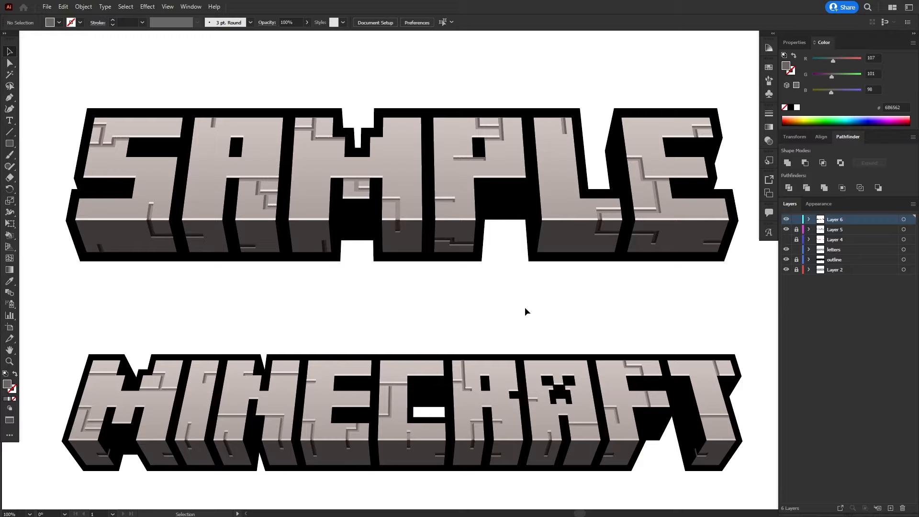
{"action": "mouse_move", "coordinate": [524, 311]}
{"action": "left_mouse_down"}
{"action": "mouse_move", "coordinate": [488, 272]}
{"action": "mouse_move", "coordinate": [523, 316]}
{"action": "mouse_move", "coordinate": [509, 319]}
{"action": "left_mouse_up"}
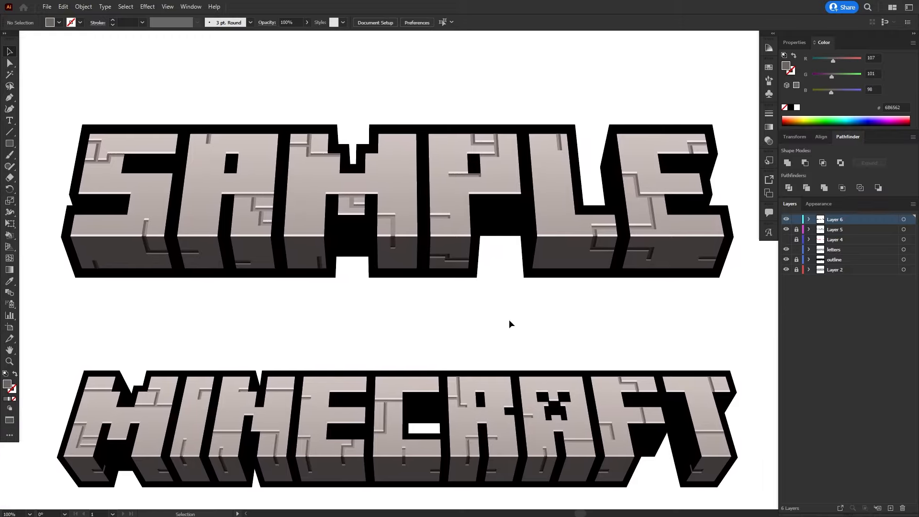